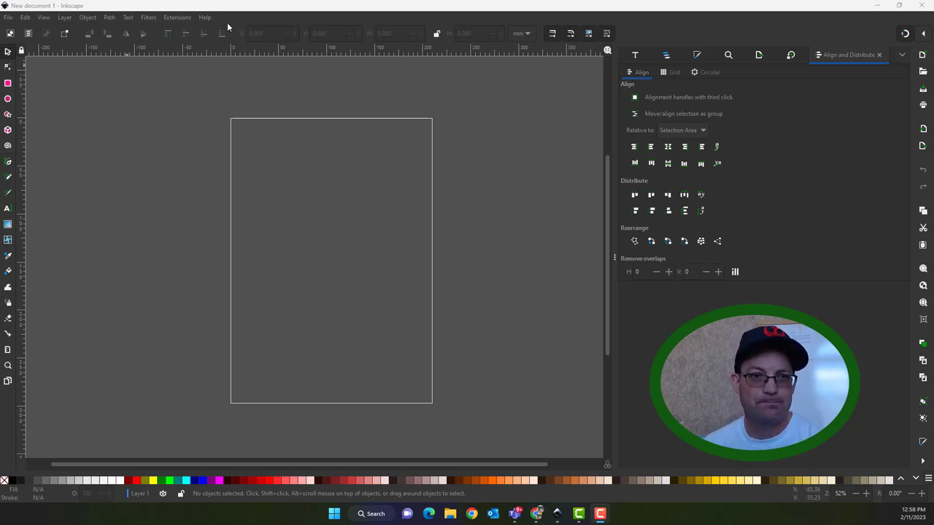
Step: Open the About Inkscape window to check the program version, and close it again
left_click(204, 16)
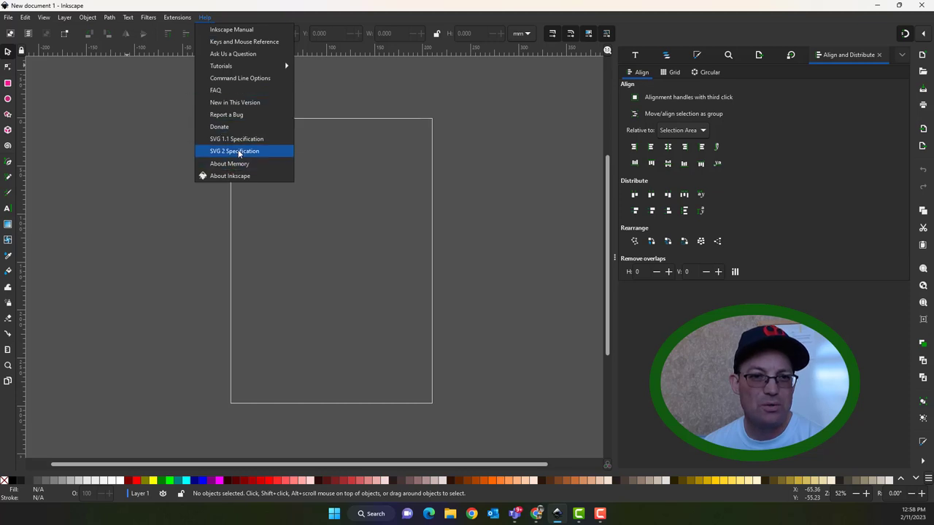
left_click(240, 177)
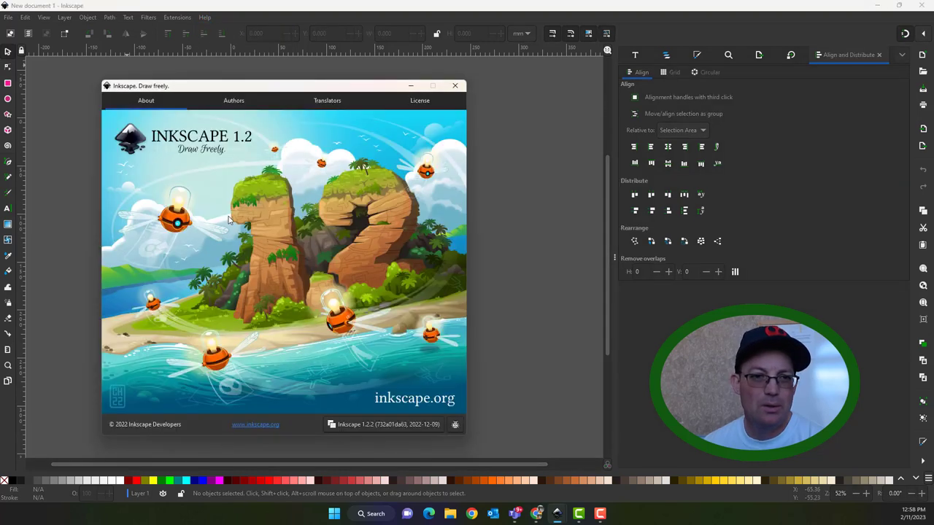
left_click(458, 86)
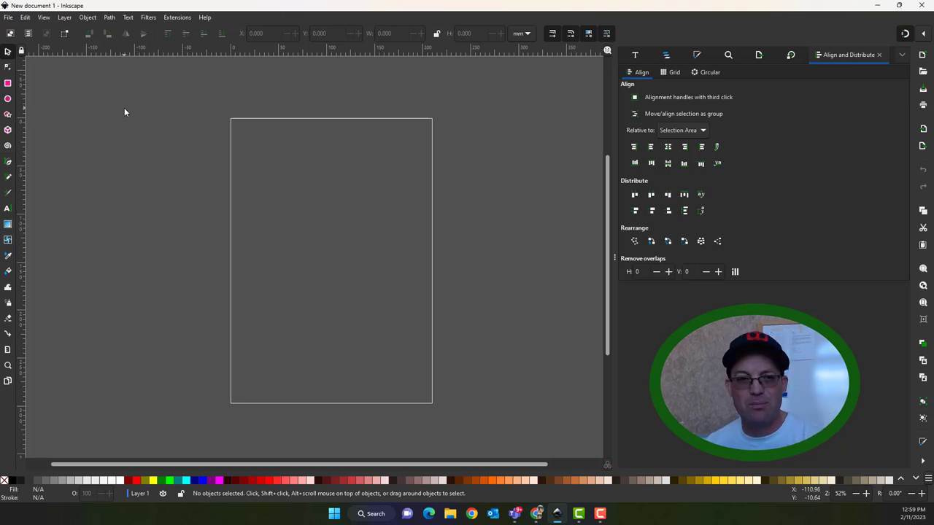
Step: Open the document properties of the new document
left_click(9, 18)
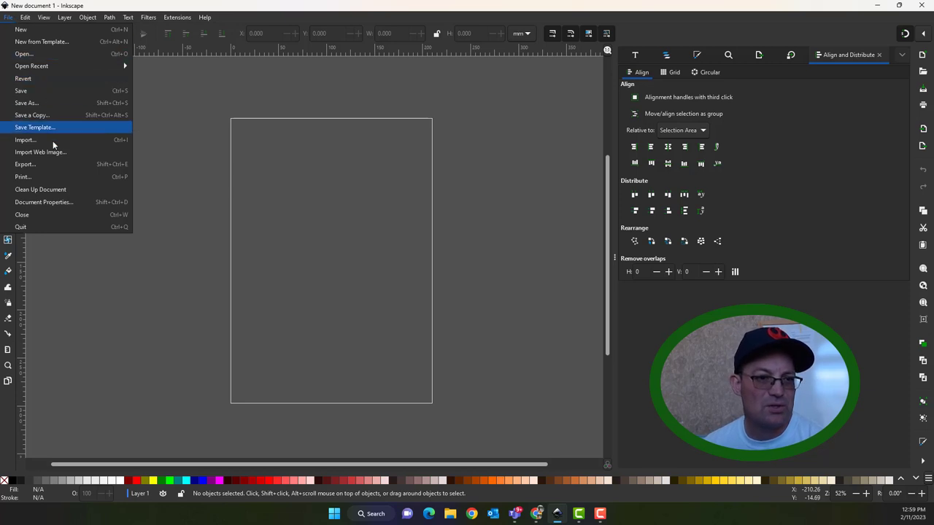
left_click(566, 316)
left_click(921, 464)
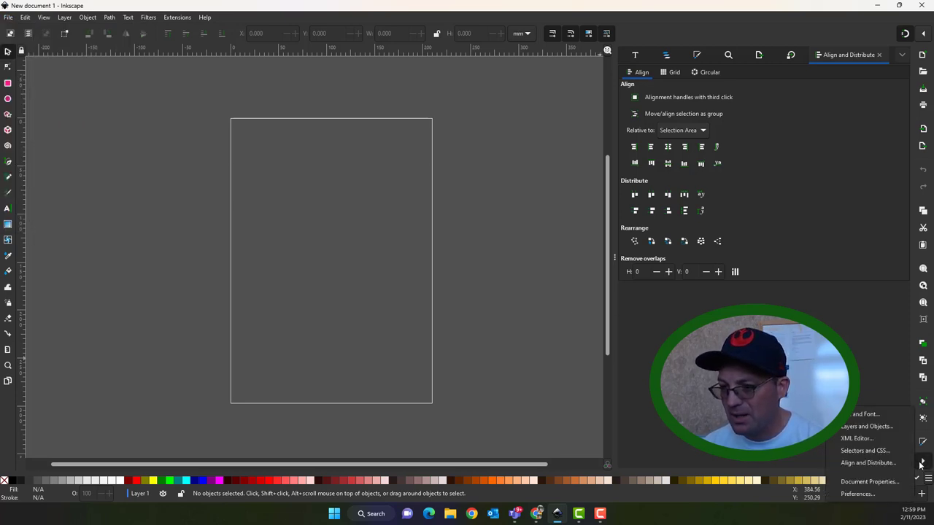
left_click(868, 486)
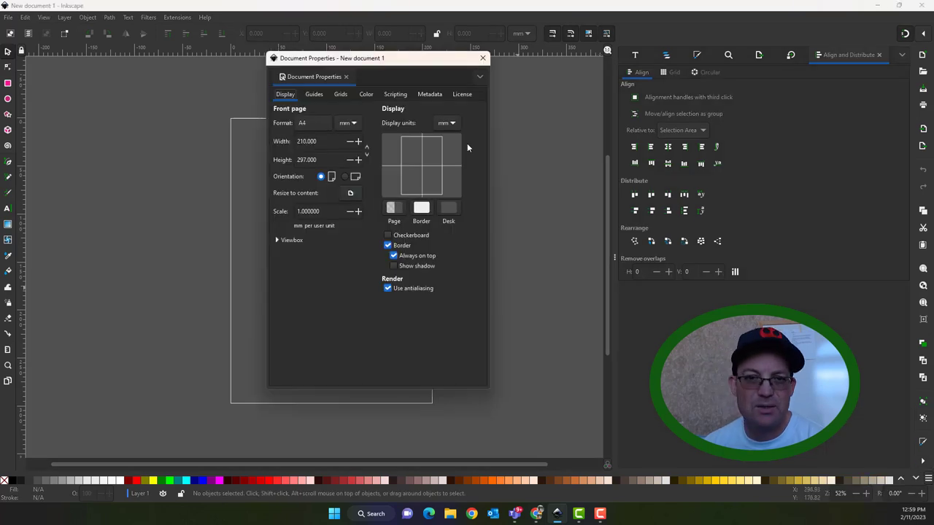
Step: Look through the list of predefined page formats without choosing one
left_click(312, 123)
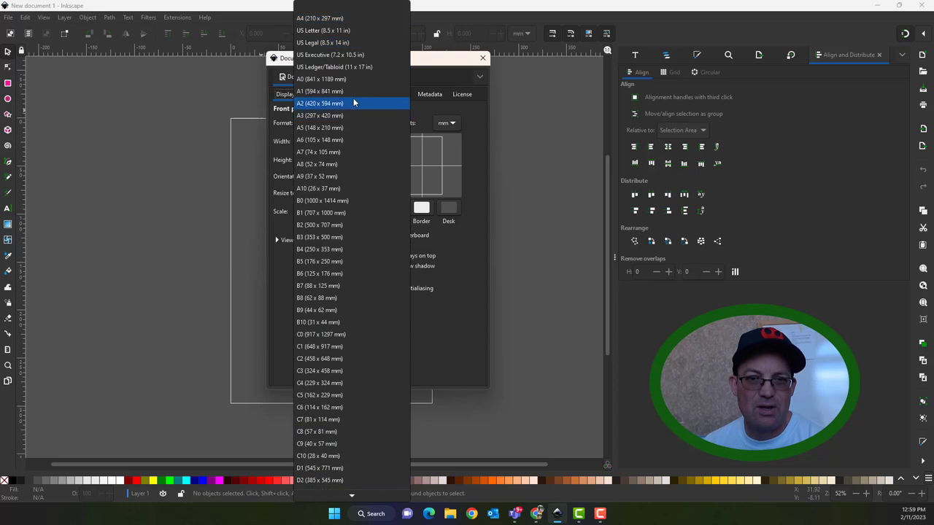
left_click(434, 69)
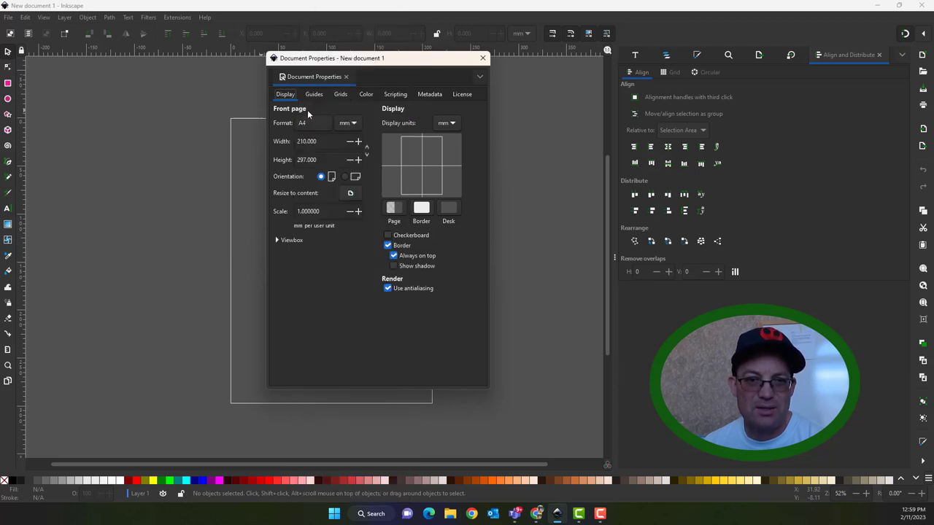
left_click(328, 126)
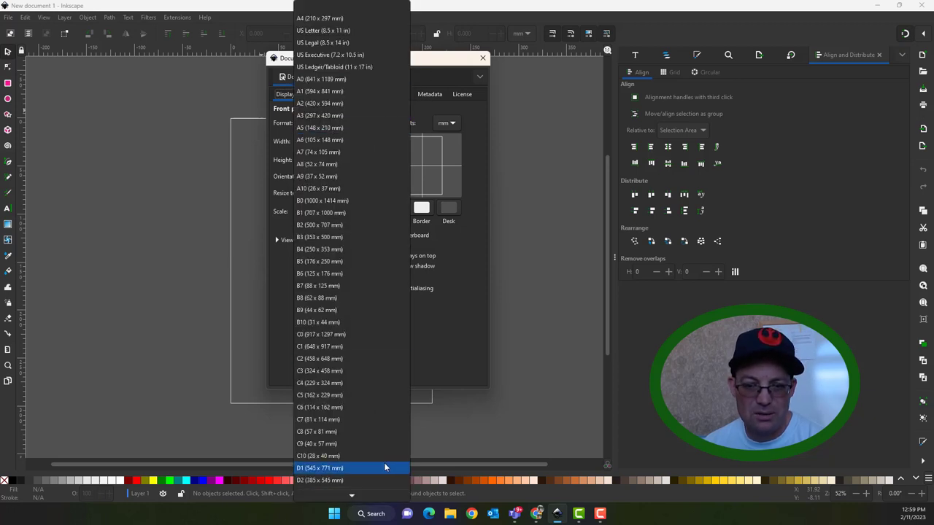
key("Escape")
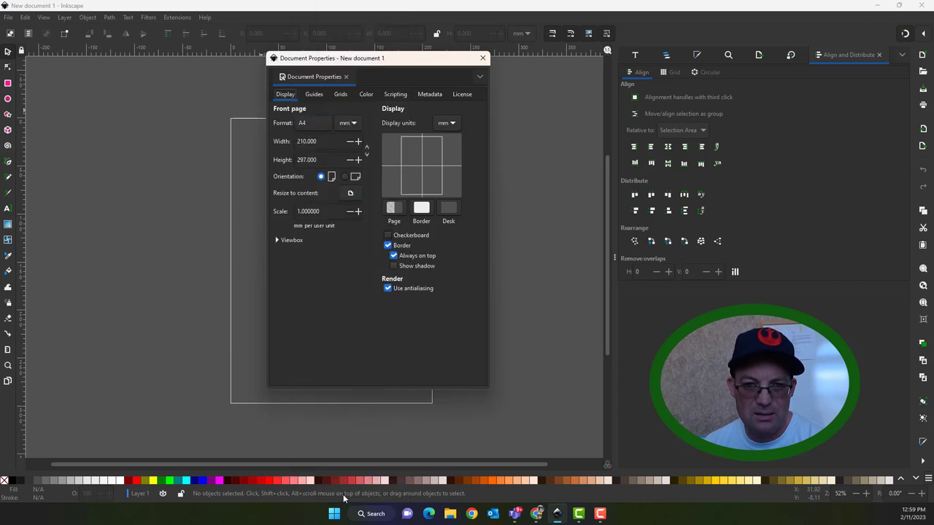
left_click(317, 124)
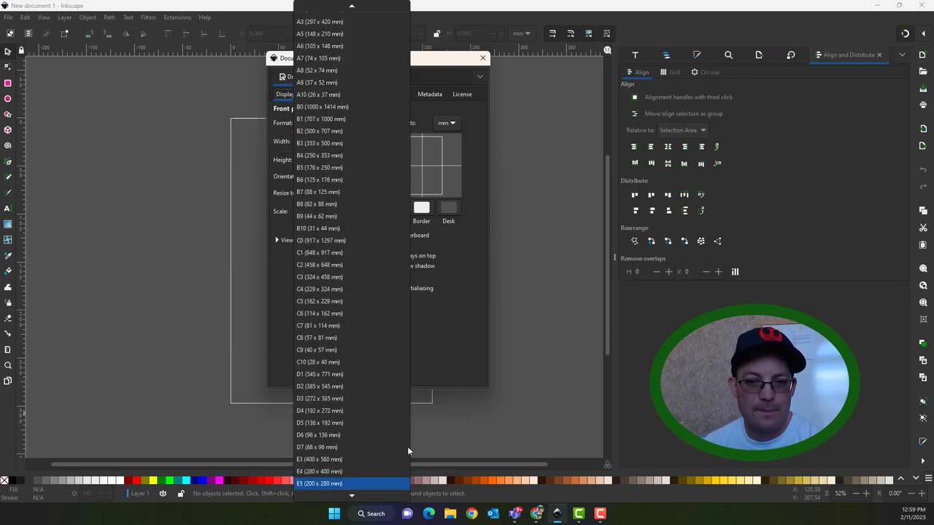
key("Escape")
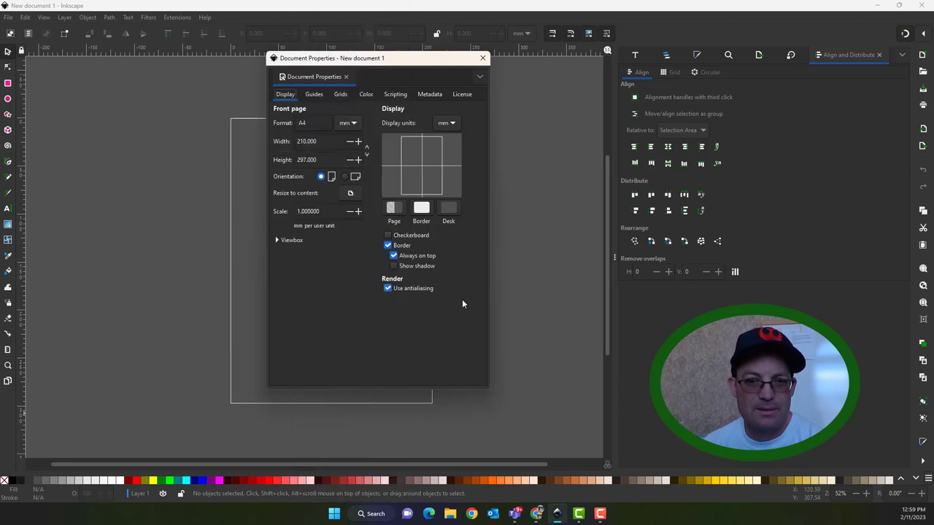
Step: Switch the page size units to px and set the page to 500 px wide and 500 px high
double_click(323, 142)
left_click(355, 124)
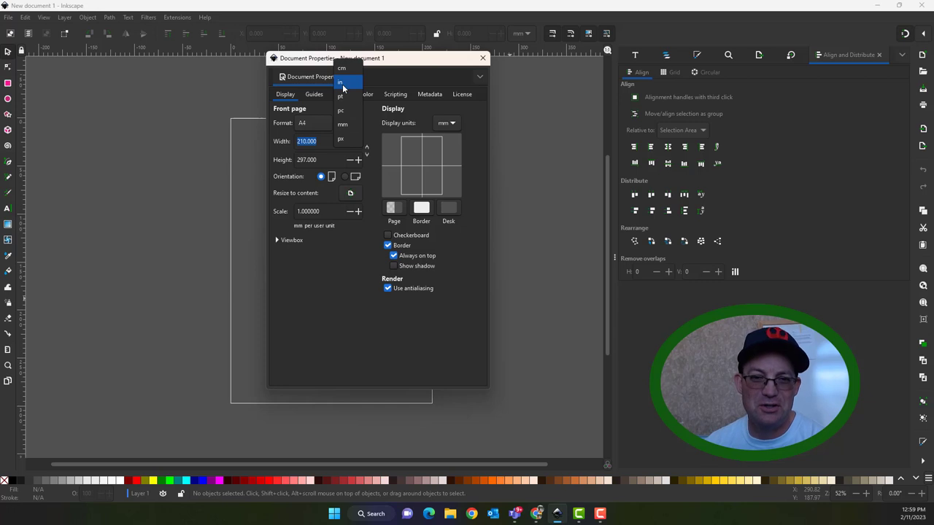
left_click(347, 139)
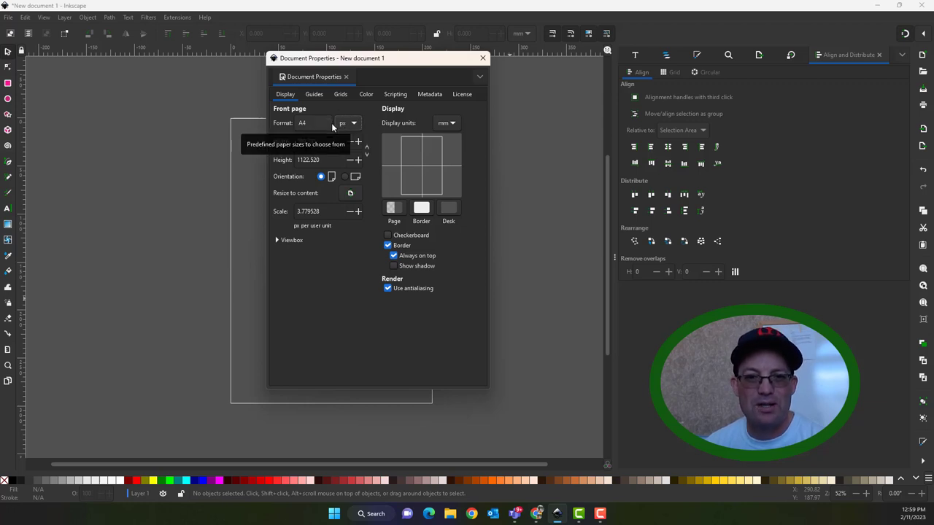
left_click_drag(336, 144, 267, 141)
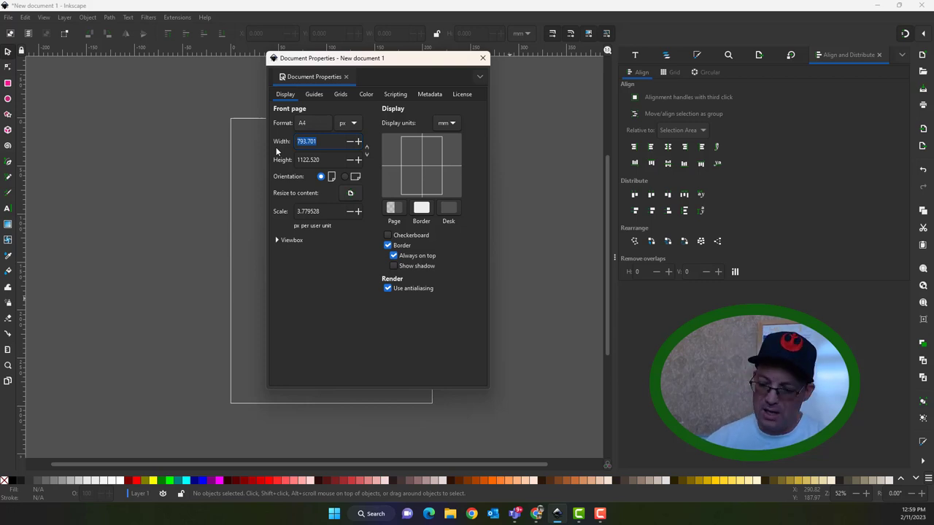
type("500")
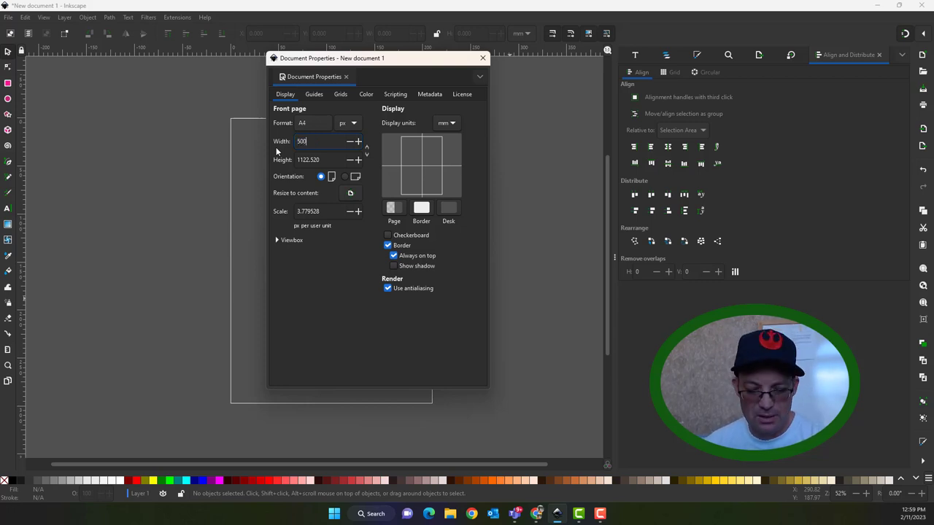
key("Tab")
type("500")
key("Tab")
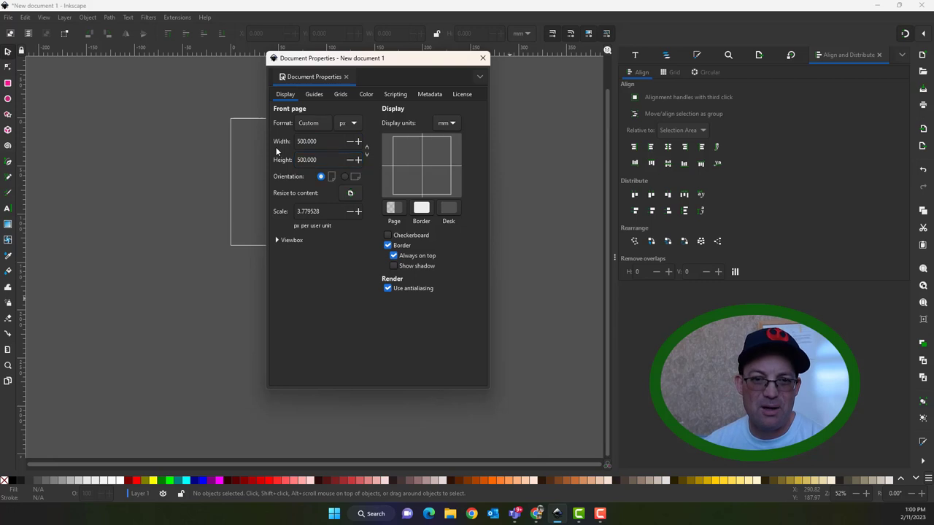
Step: Set the document's display units to px
left_click(446, 122)
left_click(436, 83)
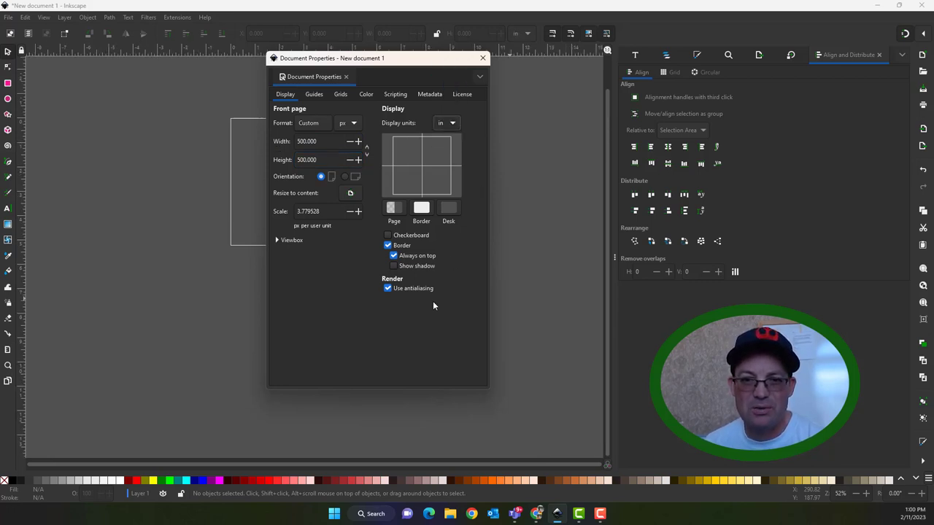
left_click(443, 124)
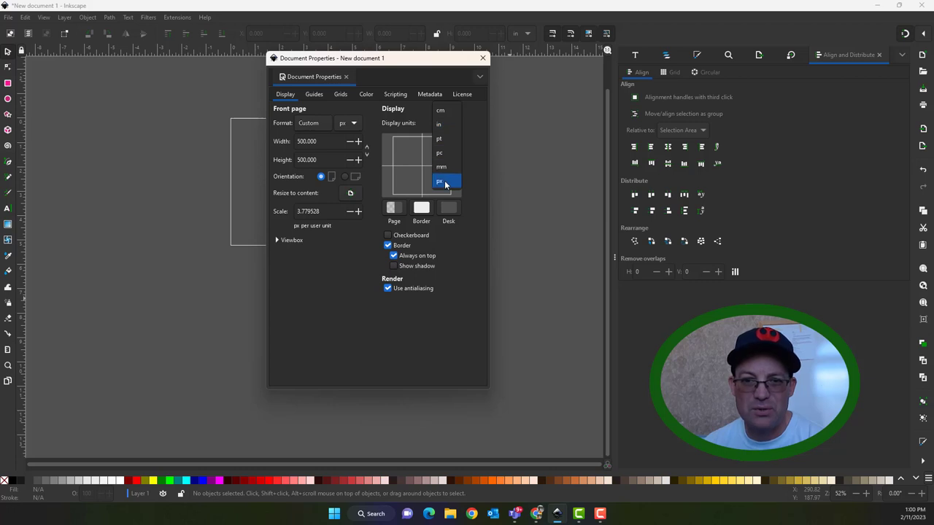
left_click(441, 180)
Step: Create a rectangular grid with X and Y spacing of 10 px
left_click(332, 95)
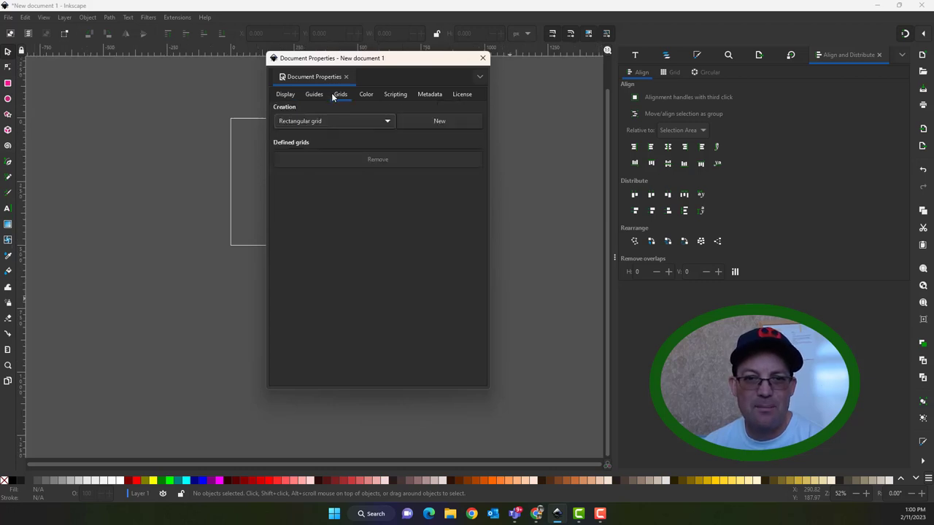
left_click(442, 121)
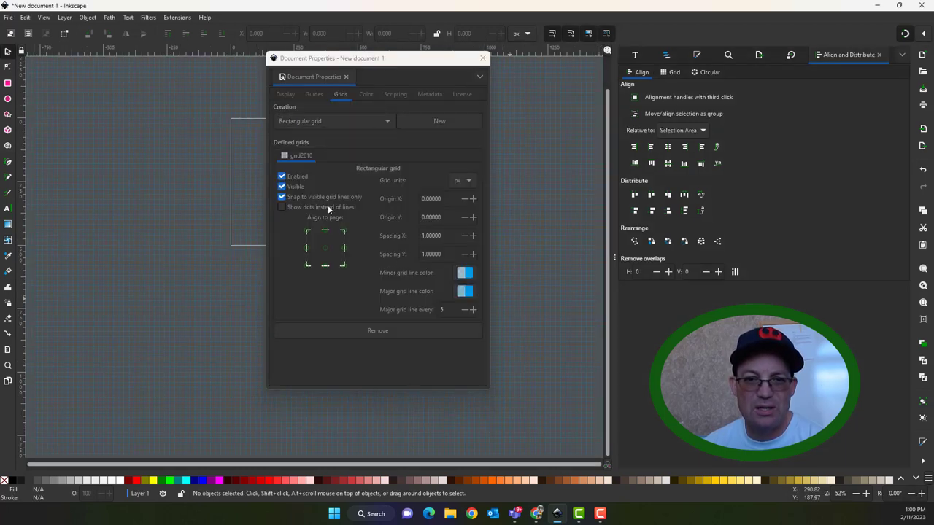
left_click(454, 235)
type("10")
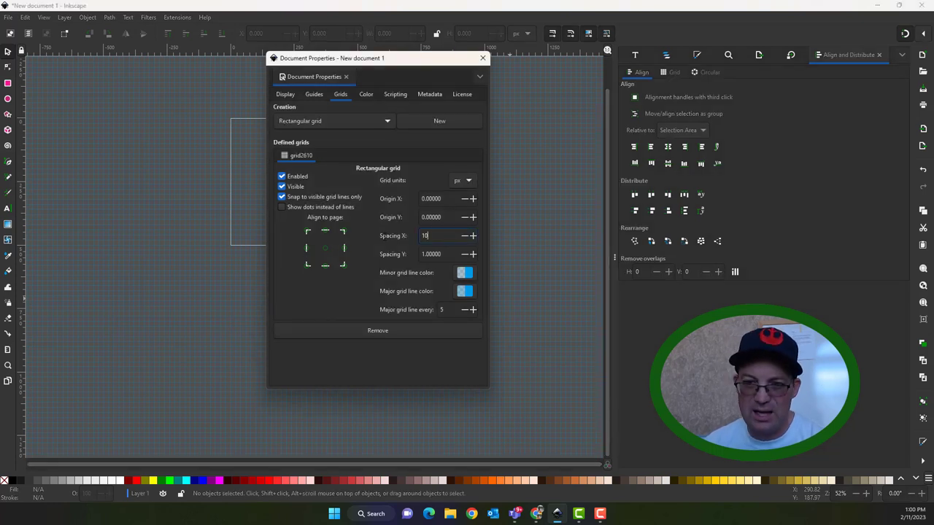
key("Tab")
type("10")
key("Tab")
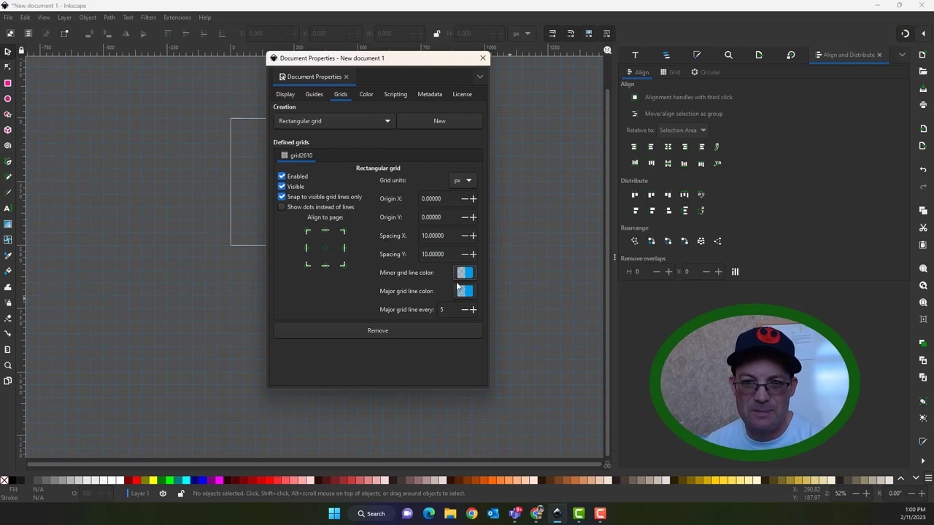
Step: Change the major grid line color to green by setting its blue value to 40, and close the document properties
left_click(466, 293)
left_click(431, 272)
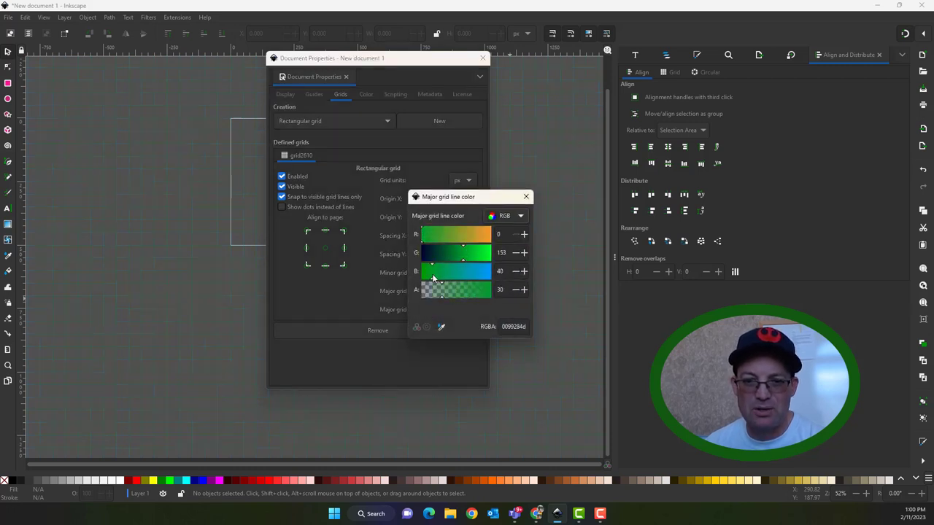
left_click(525, 197)
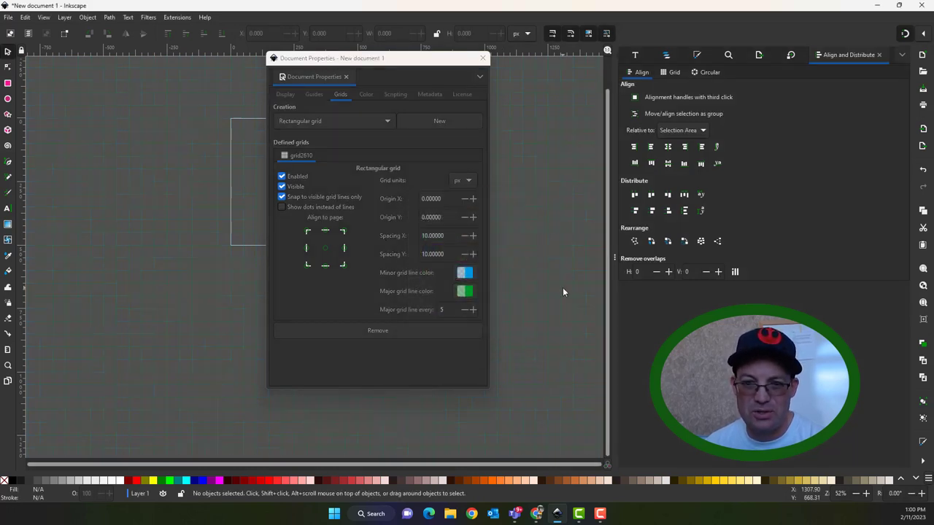
left_click(482, 59)
Step: Examine the grid lines across the resized page at a closer zoom
scroll(292, 159, "up", 3)
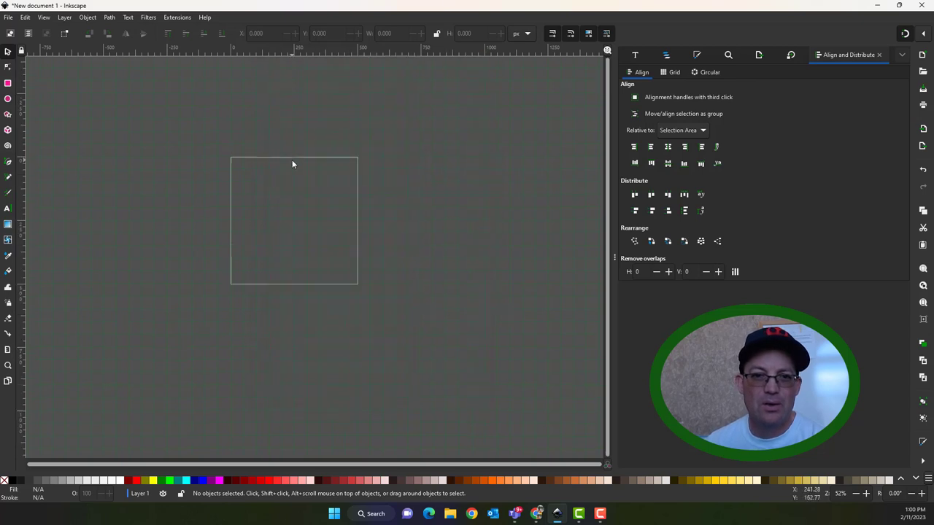
scroll(271, 237, "down", 3)
scroll(269, 232, "up", 4)
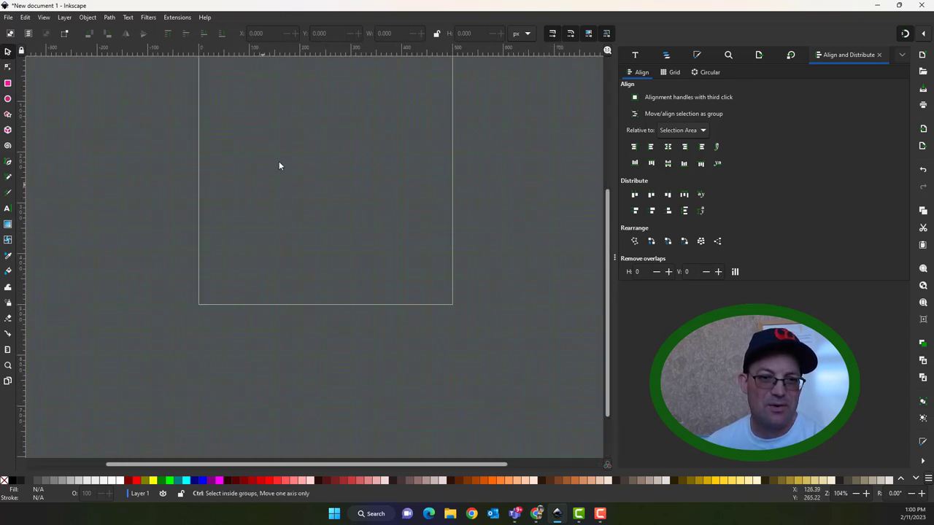
scroll(279, 163, "up", 3)
scroll(316, 217, "up", 1)
scroll(317, 217, "down", 1)
scroll(316, 219, "up", 3)
scroll(316, 219, "down", 2)
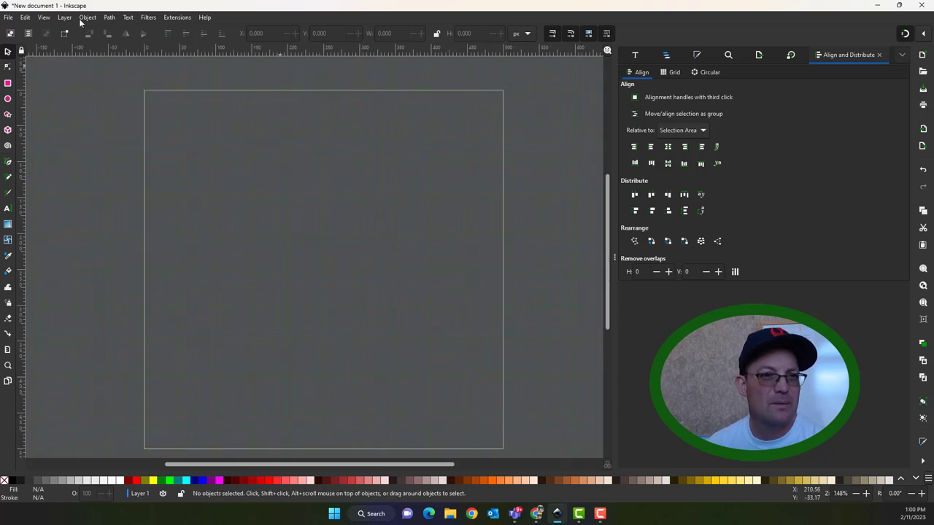
Step: Shift the grid's minor line color to a brighter cyan by raising its green value, and close the document properties
left_click(923, 461)
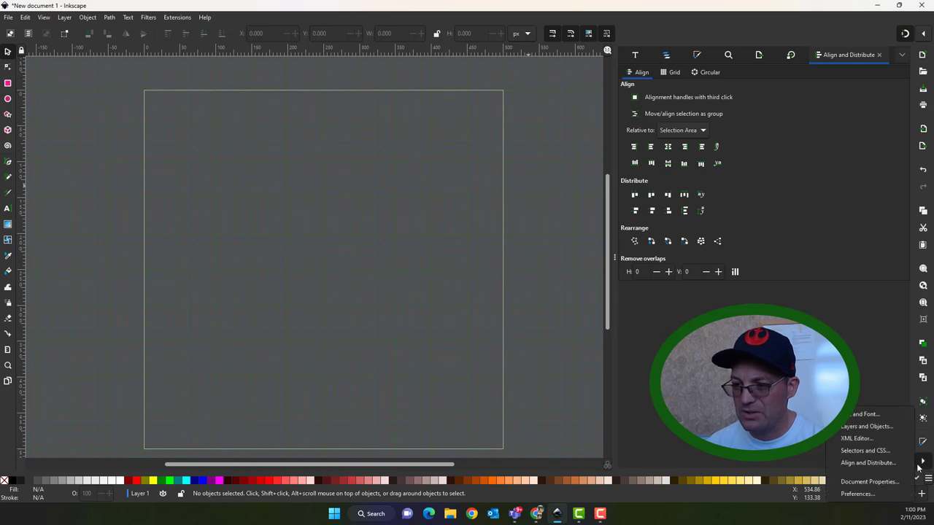
left_click(864, 482)
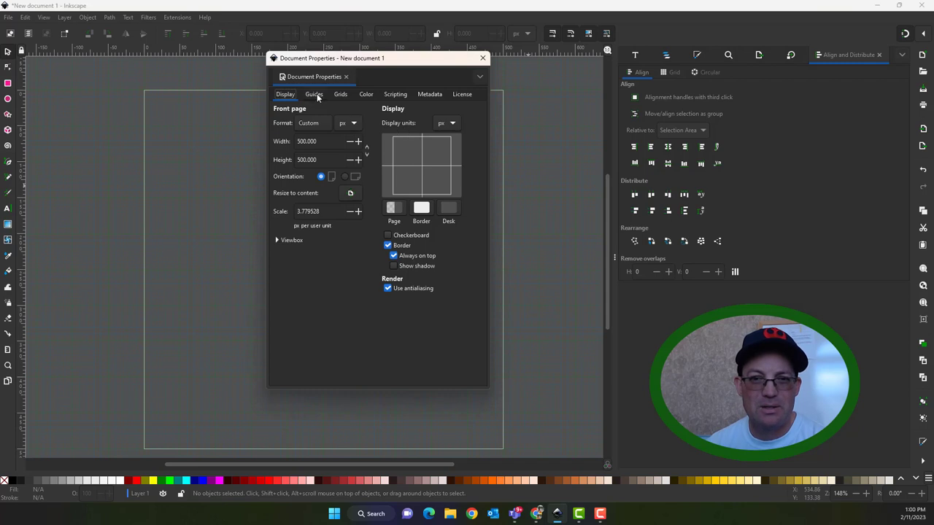
left_click(339, 96)
left_click(466, 276)
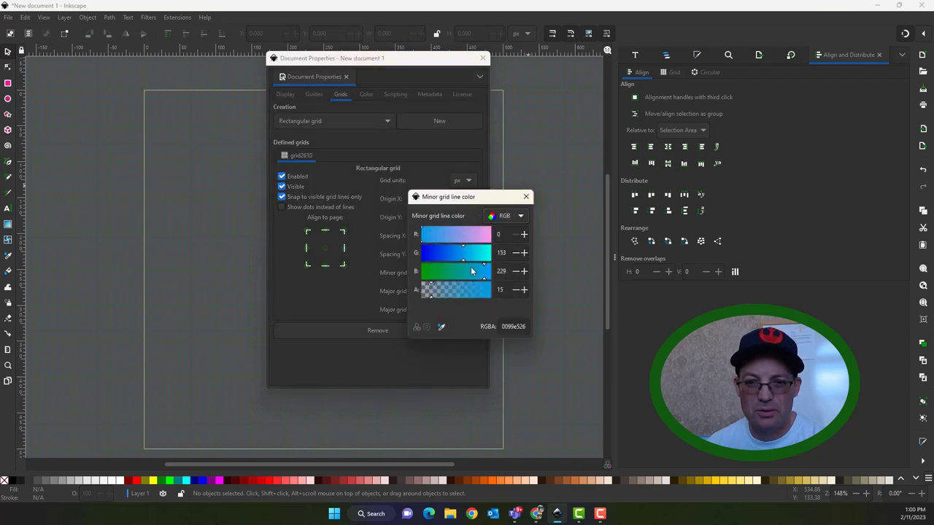
left_click(477, 256)
left_click(525, 196)
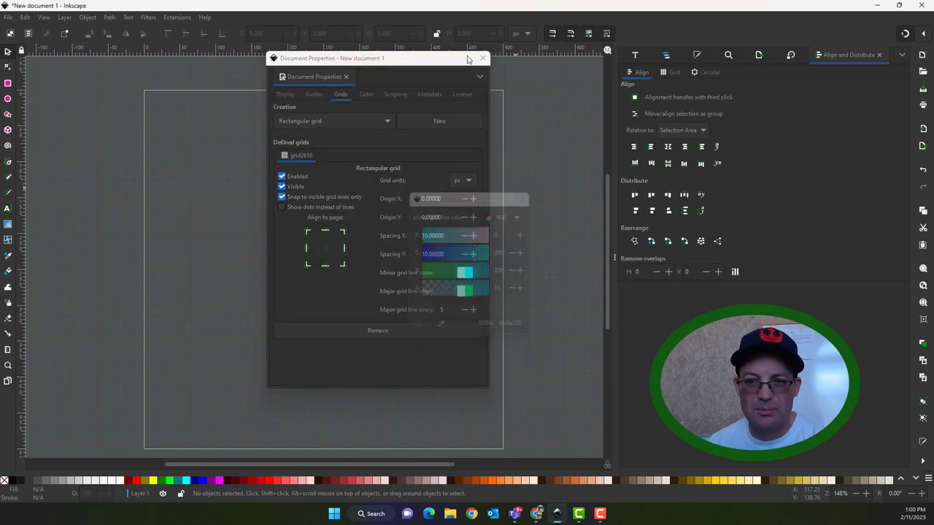
left_click(483, 59)
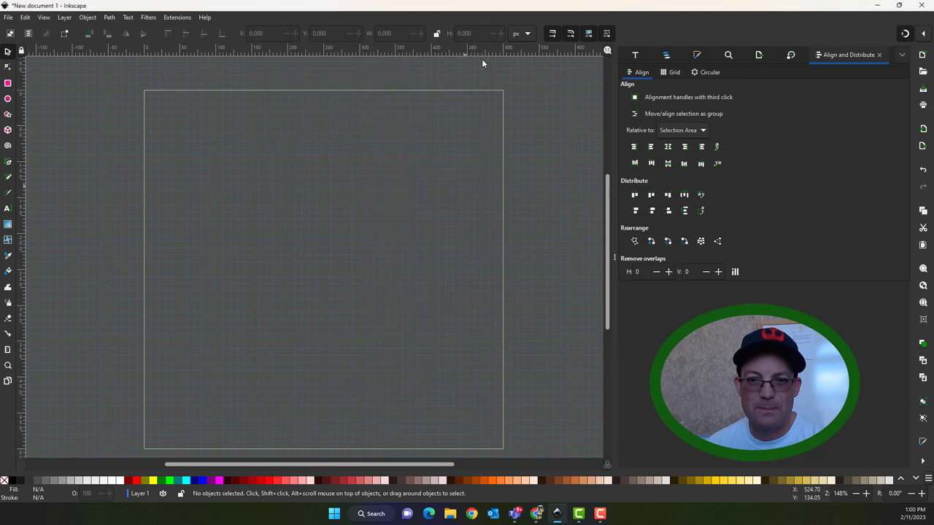
Step: Show the Fill and Stroke settings while working near the page's upper-left corner
scroll(146, 134, "down", 3)
scroll(188, 160, "up", 1, "ctrl")
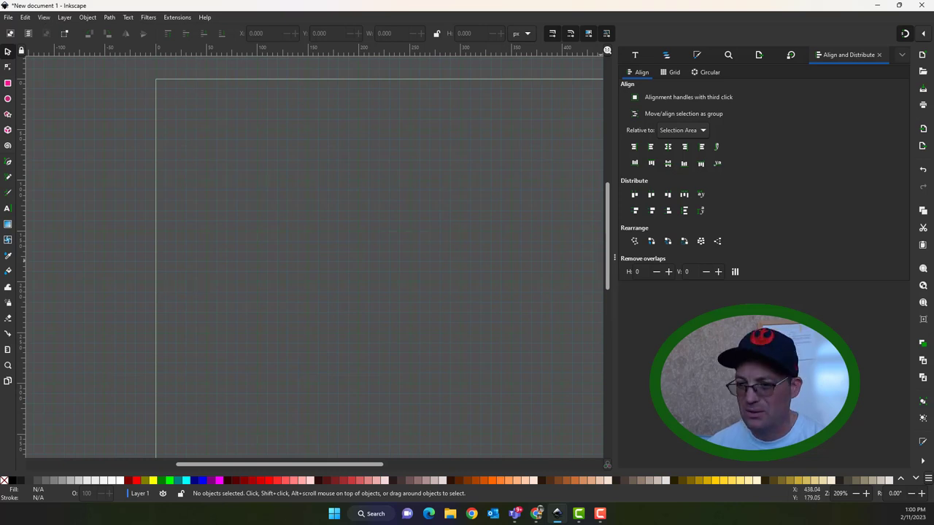
left_click(923, 444)
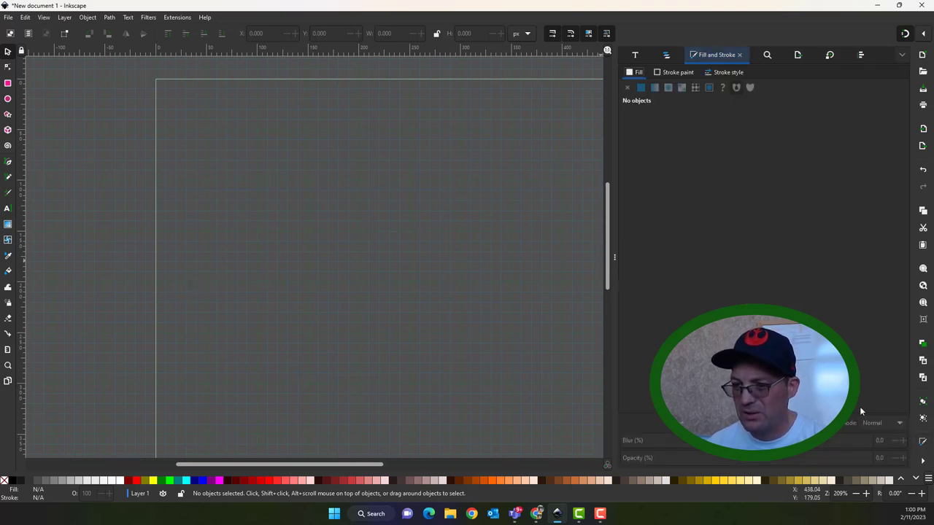
Step: Change the grid's major line color to red by setting its red value to 216 and its green value to 60
left_click(922, 461)
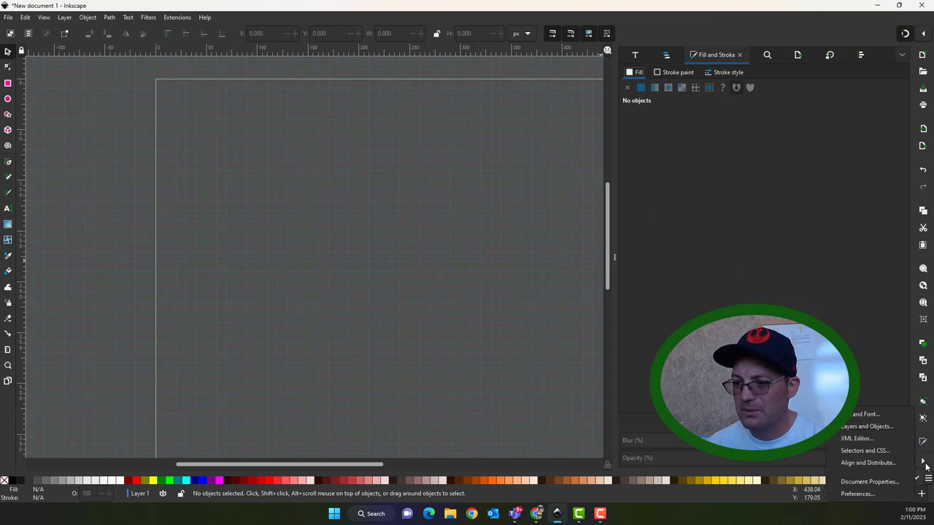
left_click(868, 485)
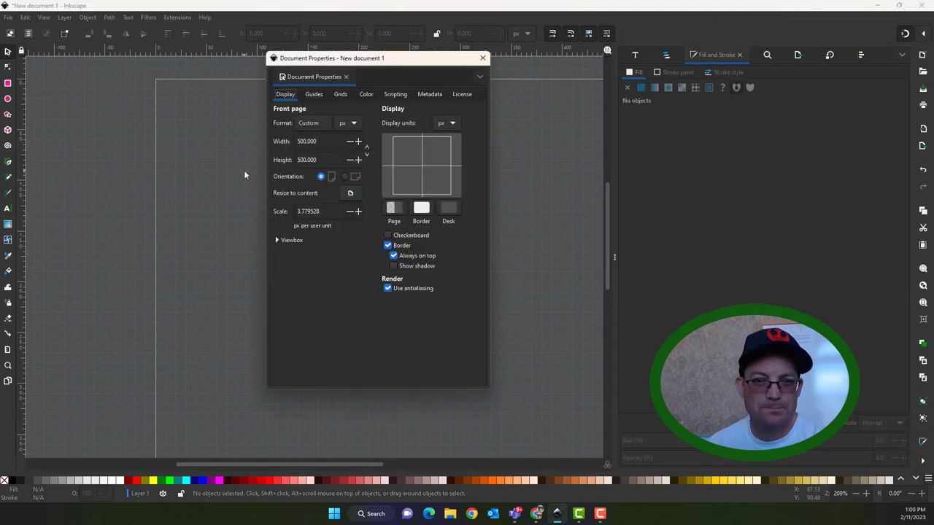
left_click(341, 95)
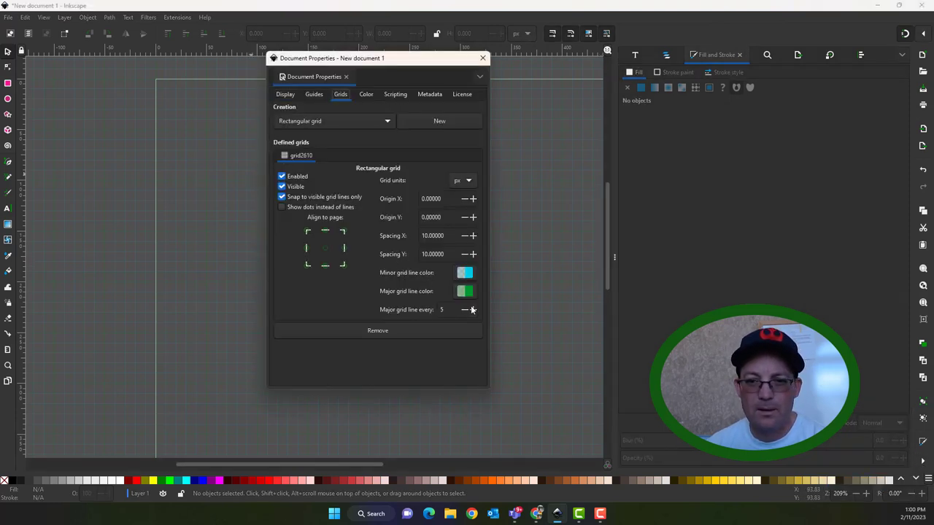
left_click(465, 291)
left_click(481, 234)
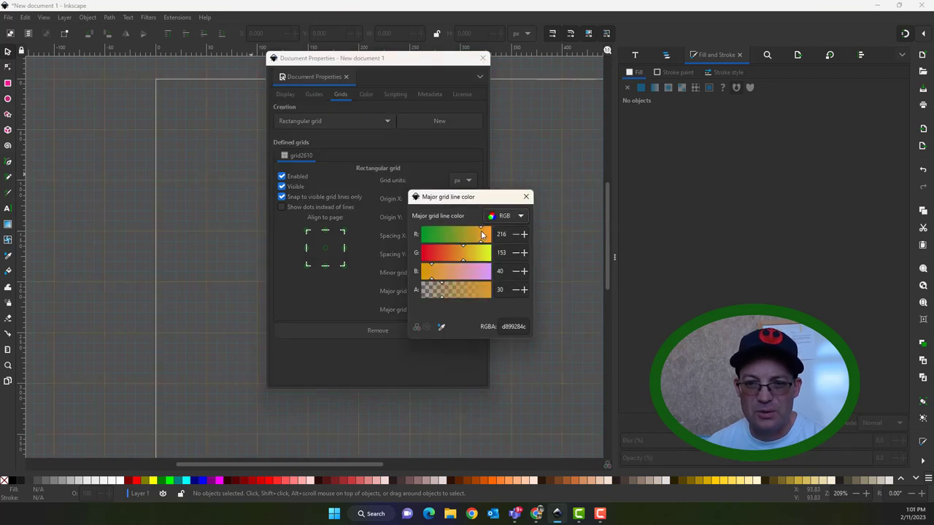
left_click(428, 254)
left_click_drag(428, 259, 437, 256)
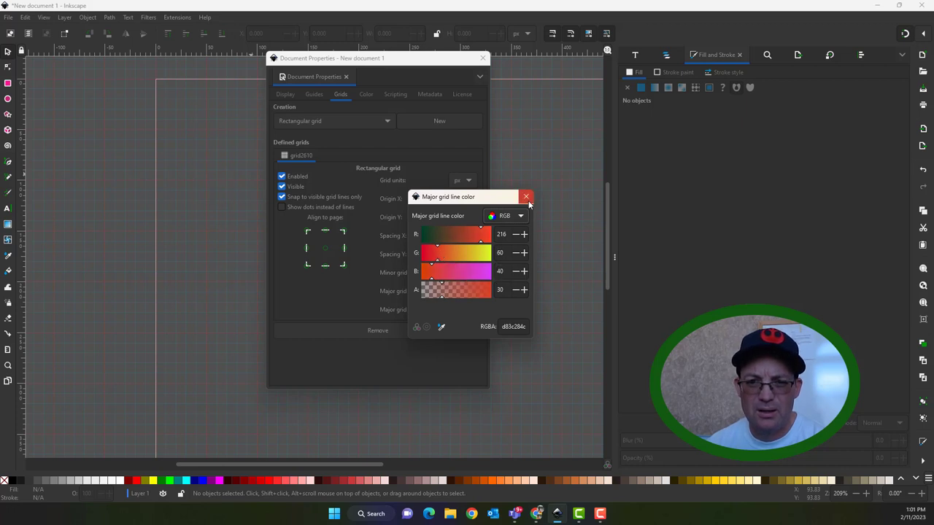
left_click(526, 197)
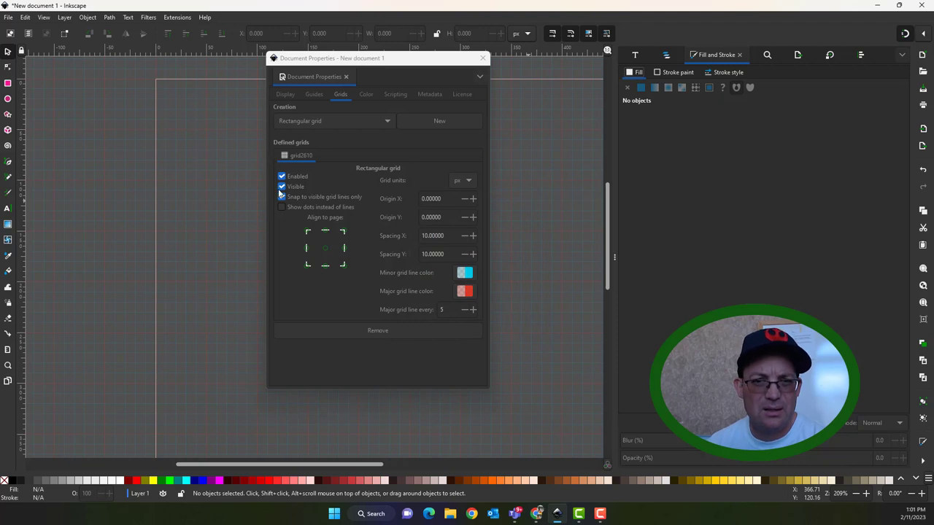
Step: Try displaying the grid as dots instead of lines, and switch it back to lines
left_click(277, 216)
left_click(282, 208)
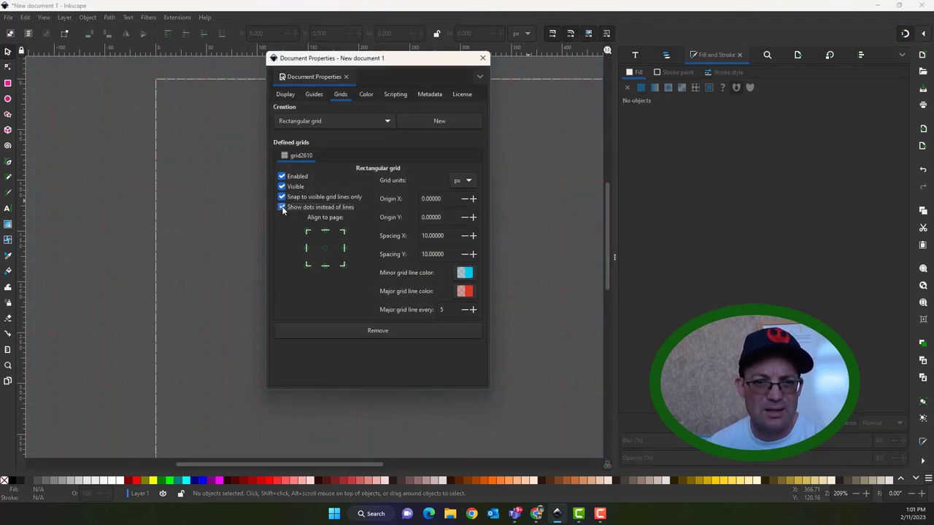
left_click(282, 208)
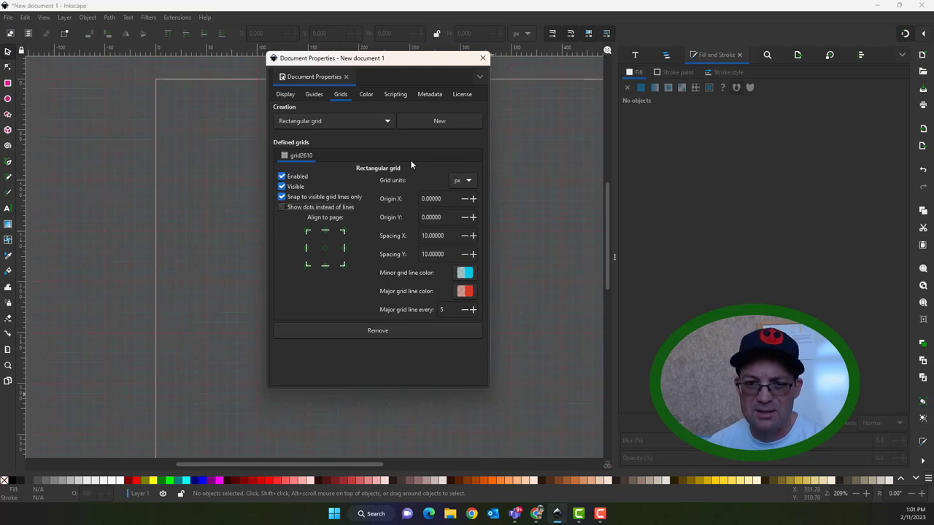
Step: Close the document properties and bring the whole page into view on the canvas
left_click(482, 58)
left_click_drag(512, 262, 416, 190)
scroll(421, 210, "down", 2)
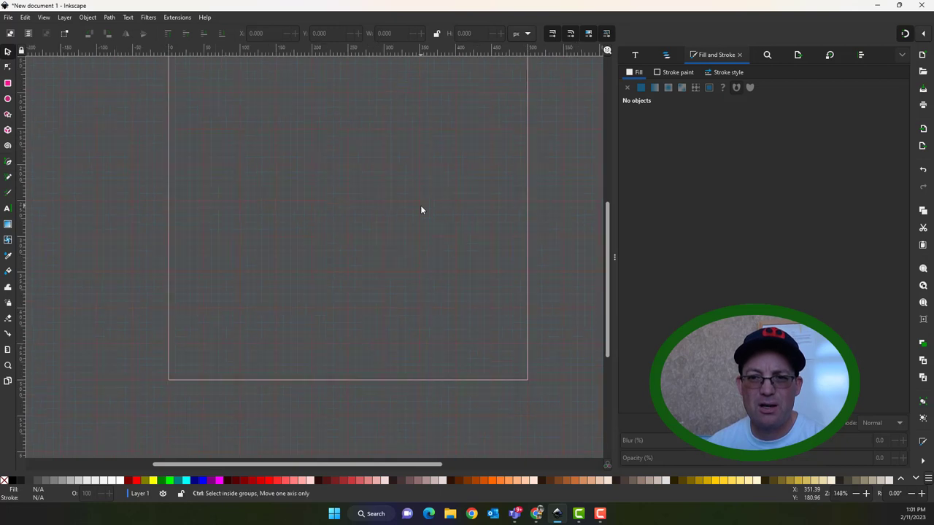
scroll(420, 210, "up", 1)
left_click_drag(383, 181, 358, 223)
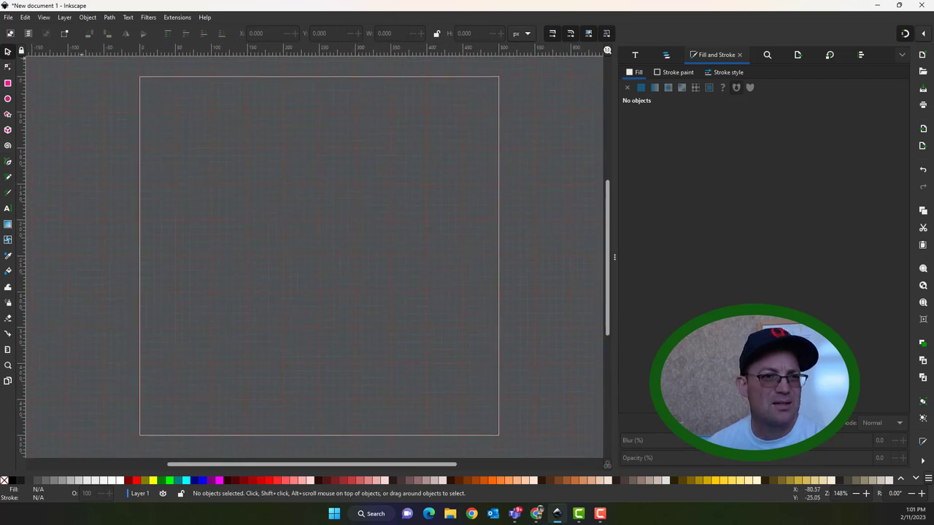
Step: Start saving the document as an Inkscape SVG and choose the Documents folder as its location
left_click(8, 17)
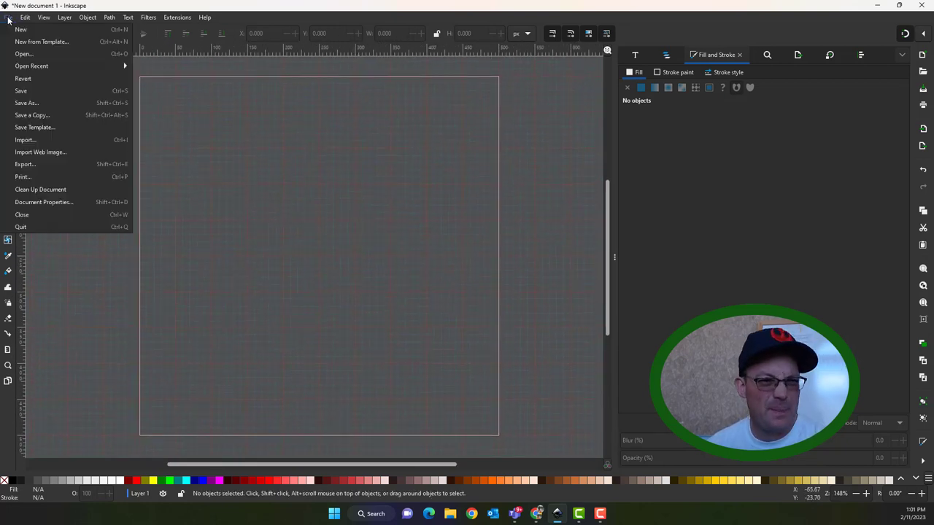
left_click(44, 93)
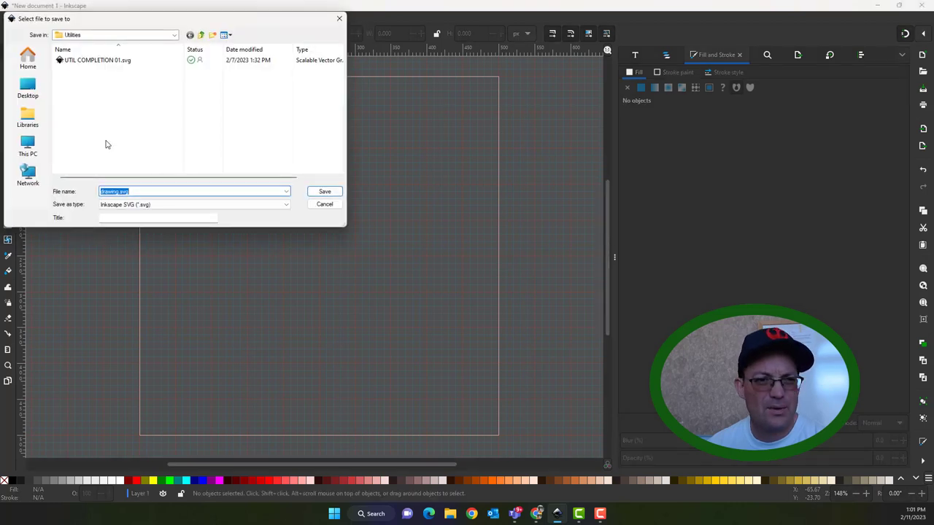
left_click(182, 205)
left_click(182, 210)
left_click(174, 35)
left_click(131, 46)
left_click(174, 35)
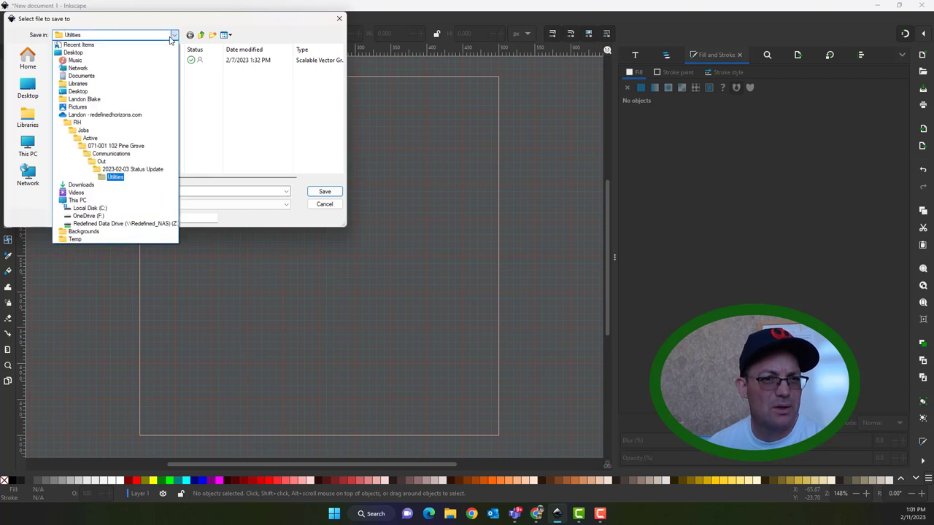
left_click(154, 76)
Step: Name the file CVC LOGO.svg and save it
left_click(122, 191)
left_click(117, 191)
double_click(116, 191)
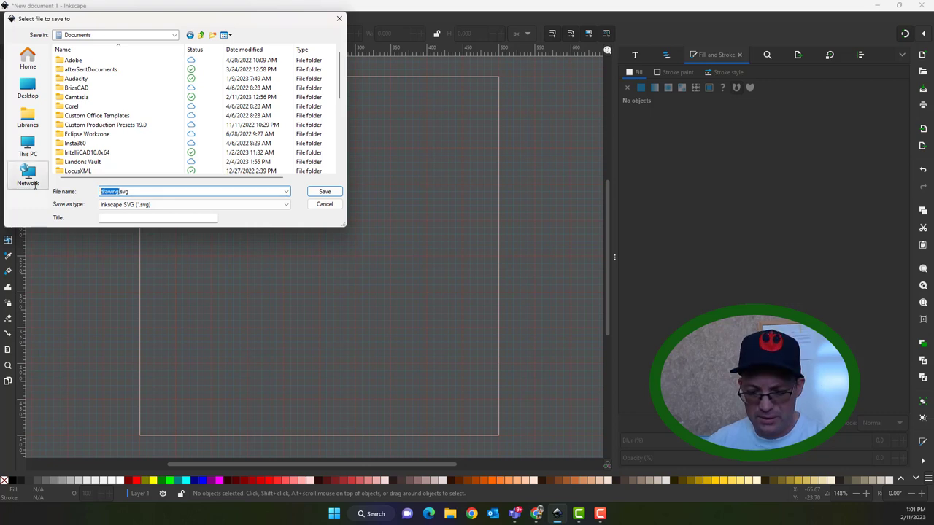
type("C")
type("VC LOGO")
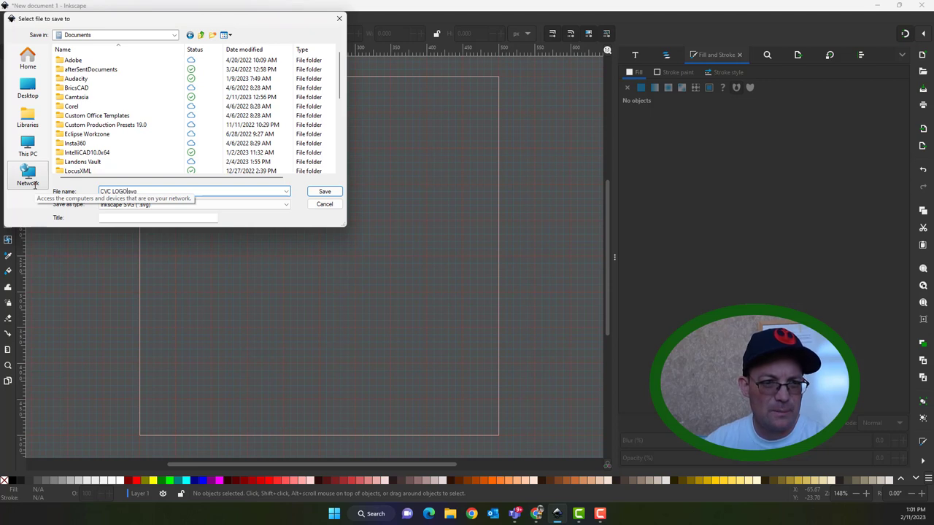
key("Return")
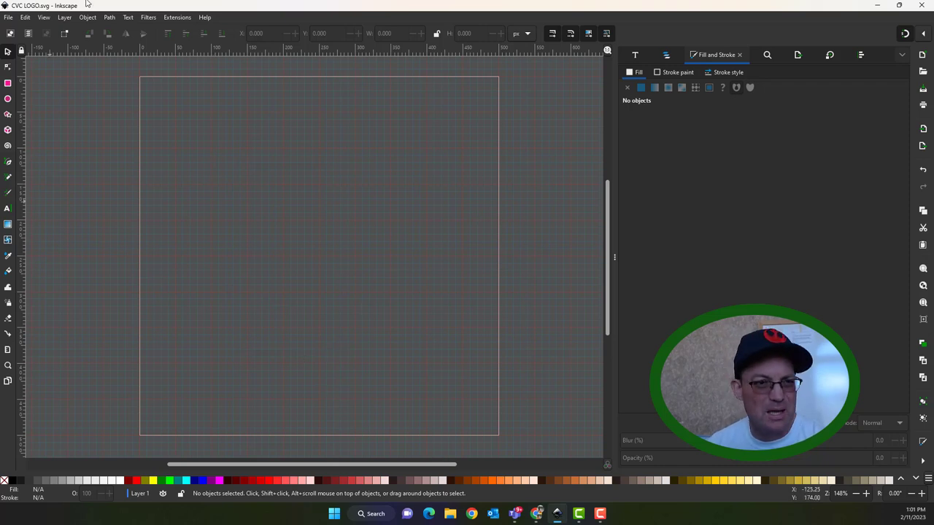
Step: Draw a 500 × 500 px rectangle covering the whole page and fill it with white
left_click(7, 84)
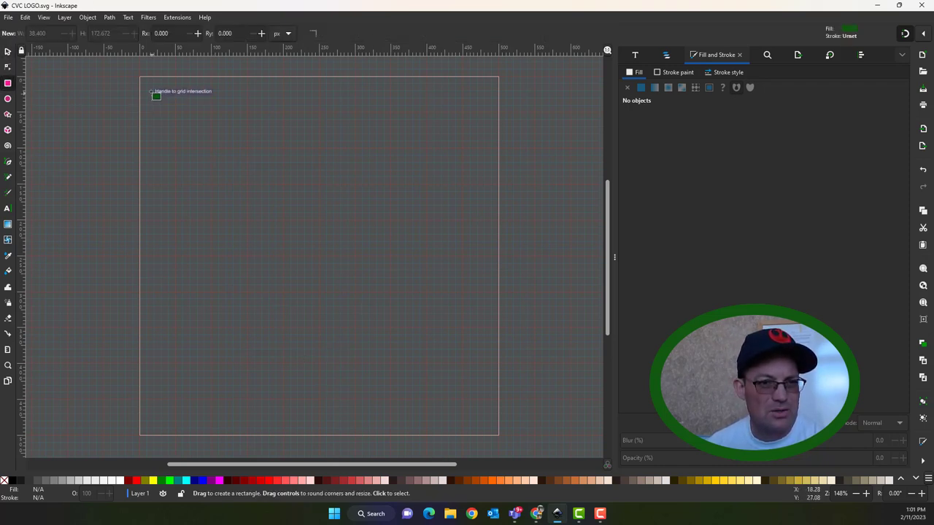
left_click_drag(142, 77, 498, 435)
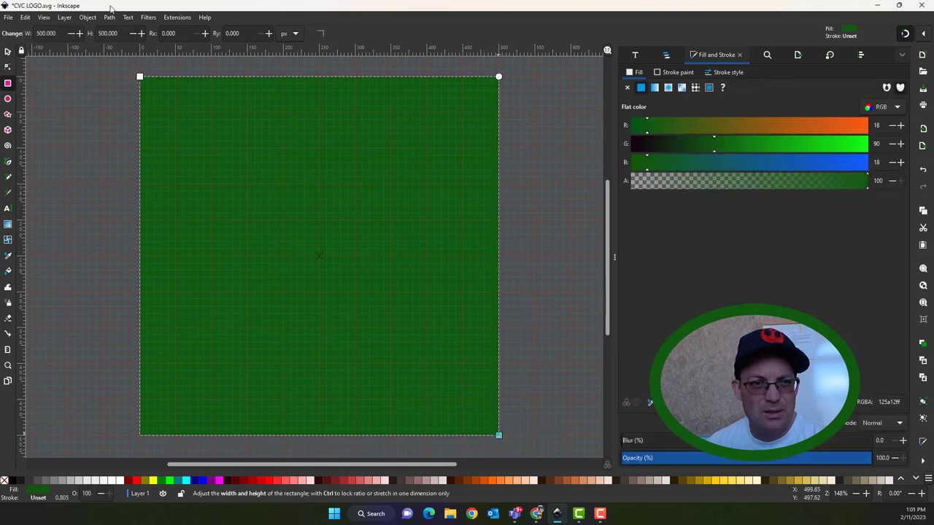
left_click(7, 51)
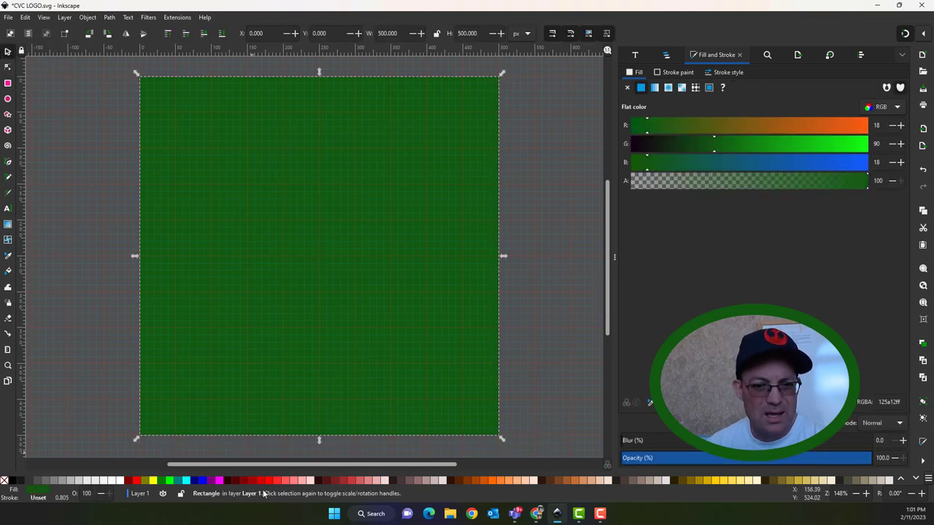
left_click(120, 480)
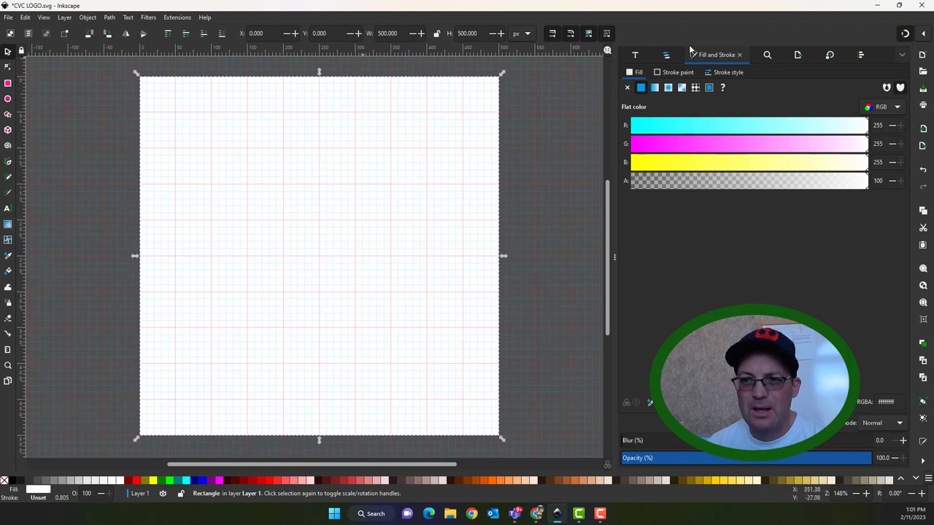
Step: Show the document's layers and rename Layer 1 to Canvas
left_click(64, 18)
left_click(88, 29)
left_click(649, 88)
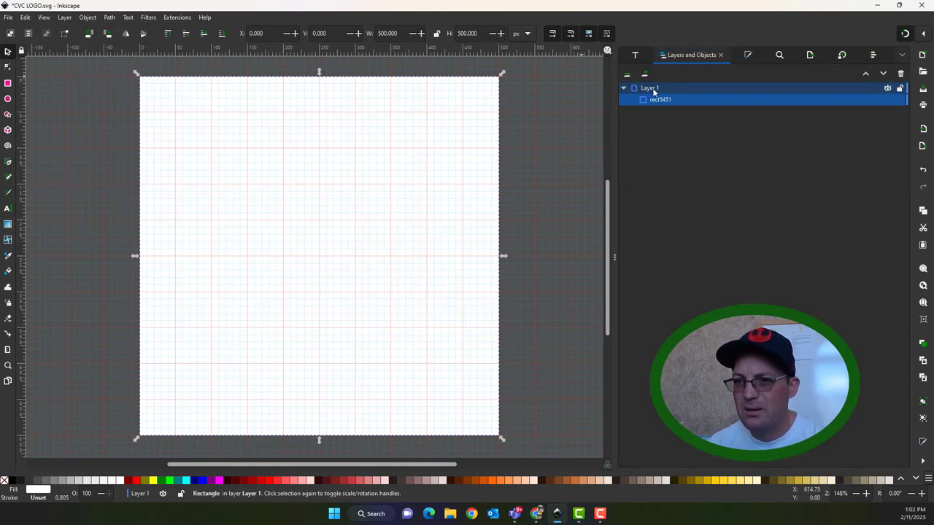
right_click(822, 89)
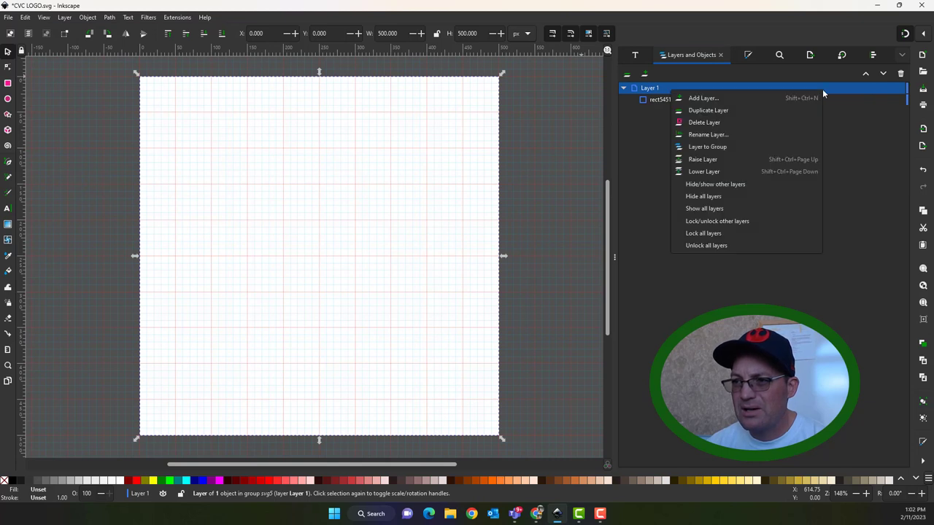
left_click(709, 134)
type("pA")
key("BackSpace")
key("BackSpace")
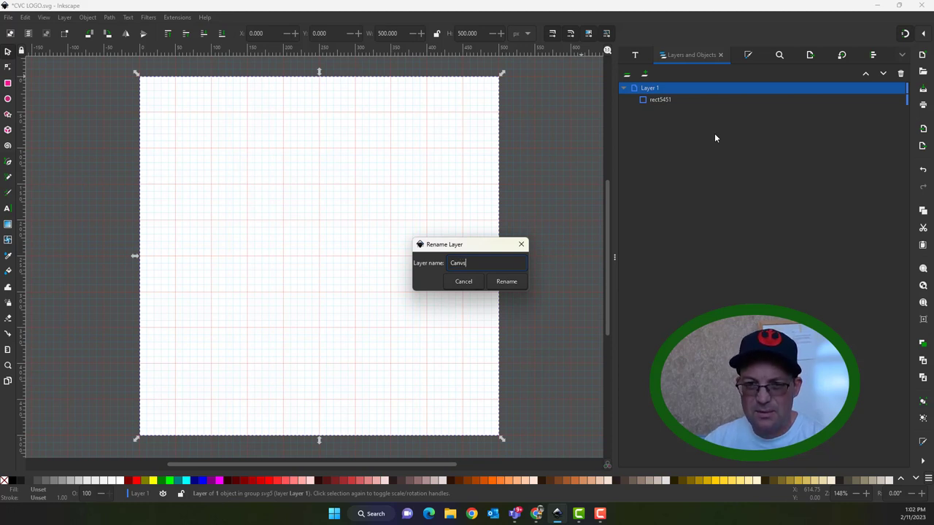
key("Return")
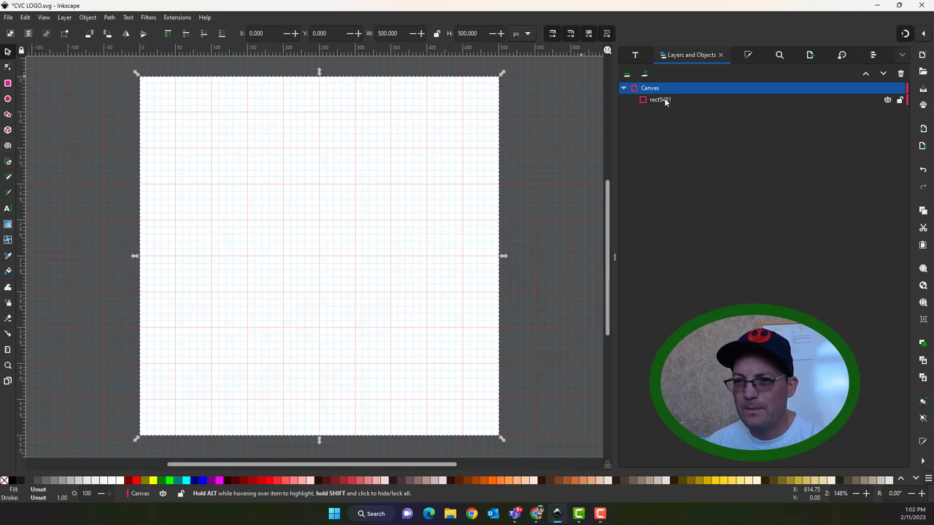
Step: Lock the Canvas layer and deselect its white background rectangle
right_click(664, 100)
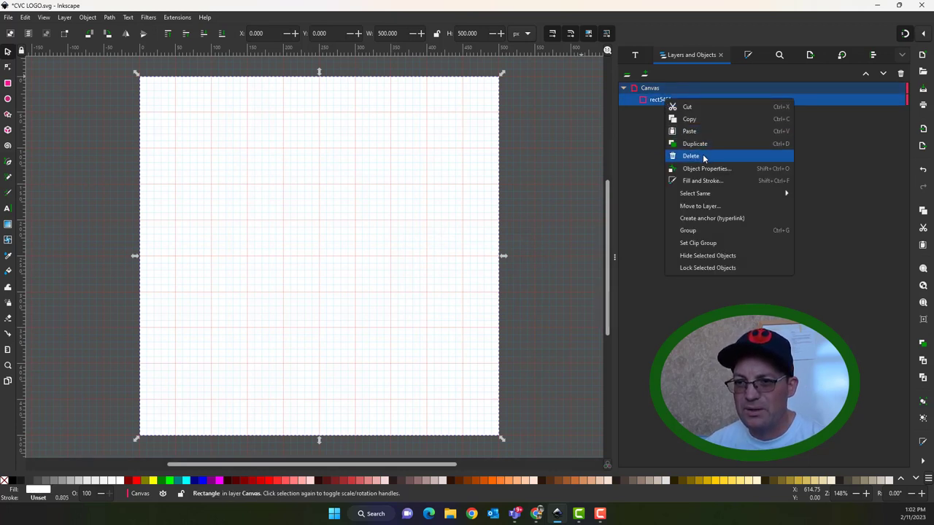
left_click(884, 125)
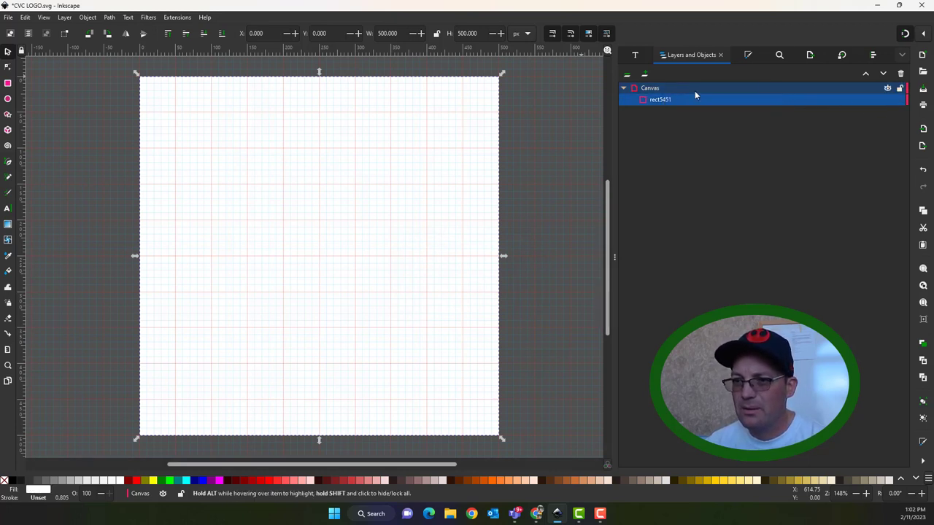
left_click(899, 88)
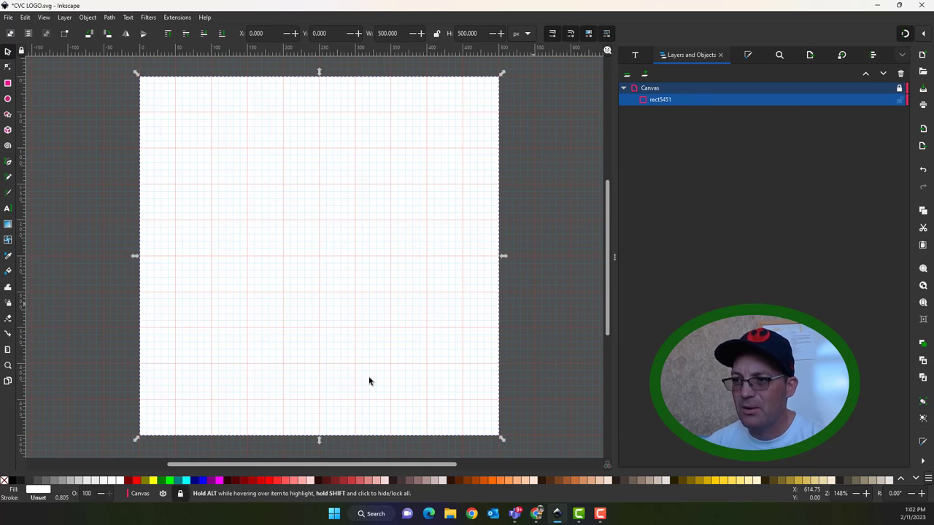
left_click(369, 255)
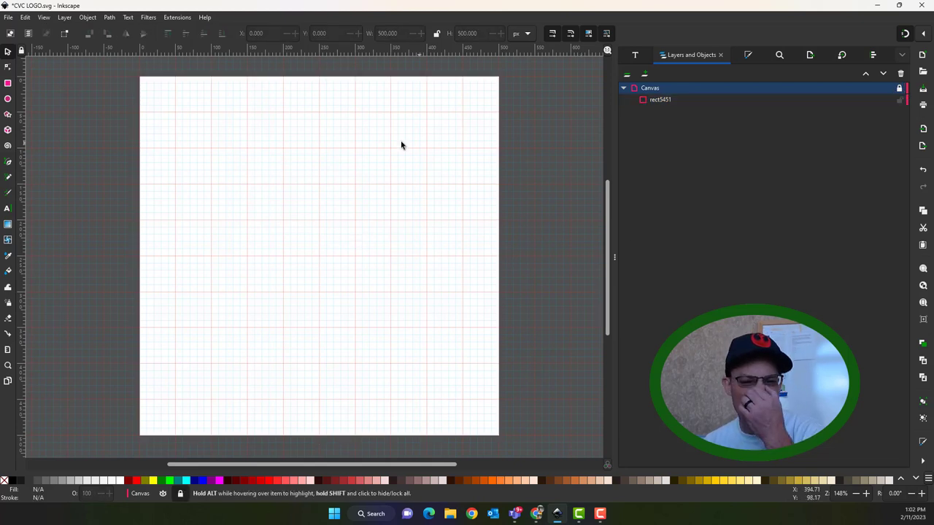
Step: Try to draw a tall rectangle inside the page on the locked Canvas layer
left_click_drag(252, 248, 311, 232)
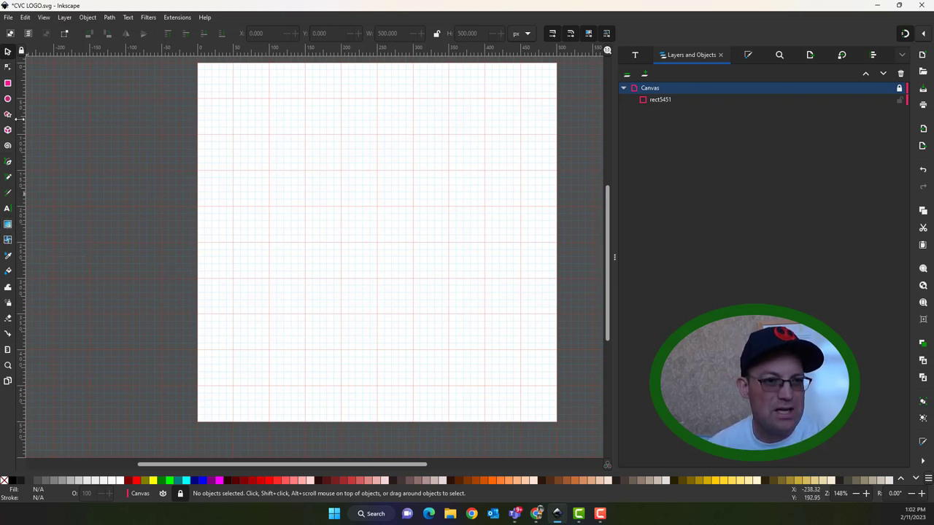
left_click(8, 84)
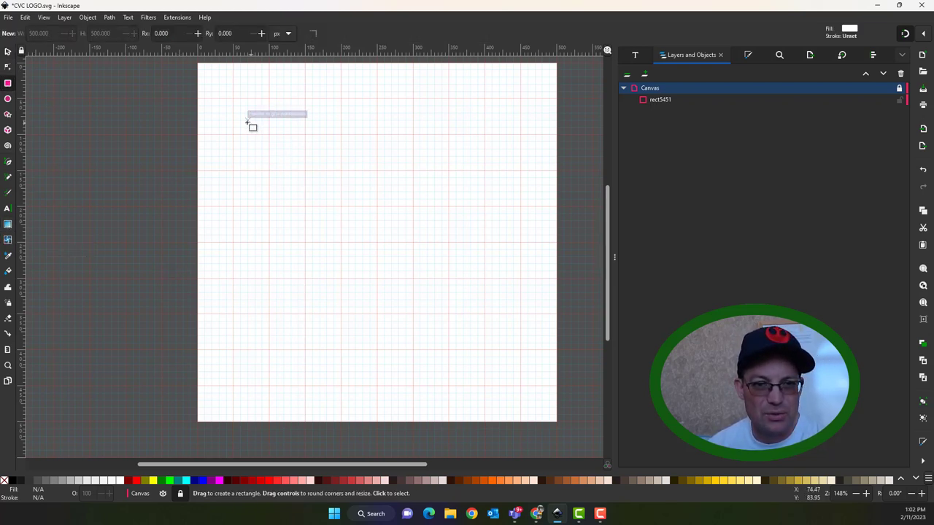
left_click_drag(233, 97, 299, 355)
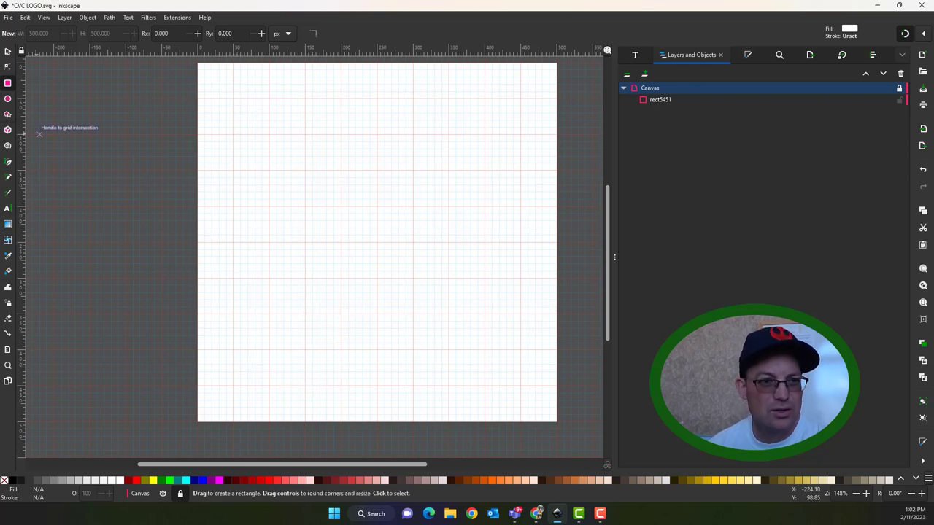
Step: Set the fill to 20% Gray and try again to draw a tall rectangle on the locked layer
left_click(7, 51)
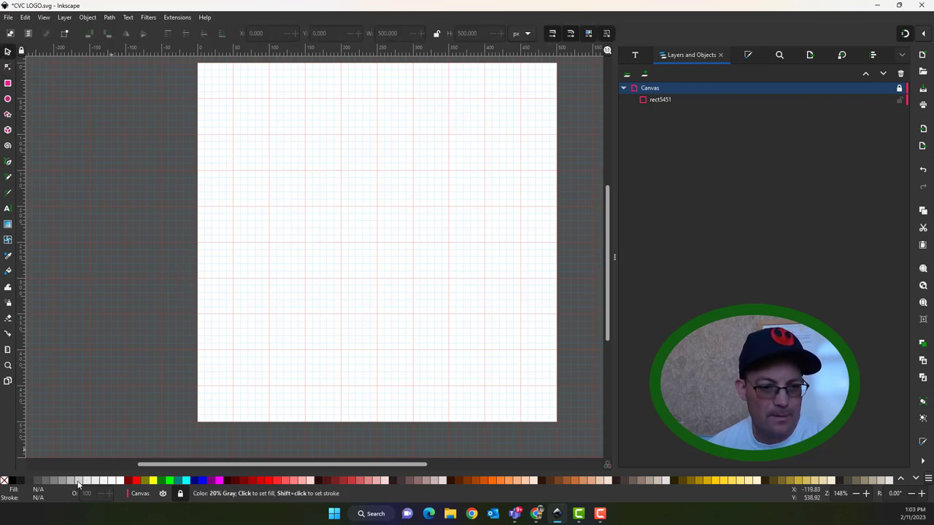
left_click(7, 83)
left_click_drag(233, 97, 300, 303)
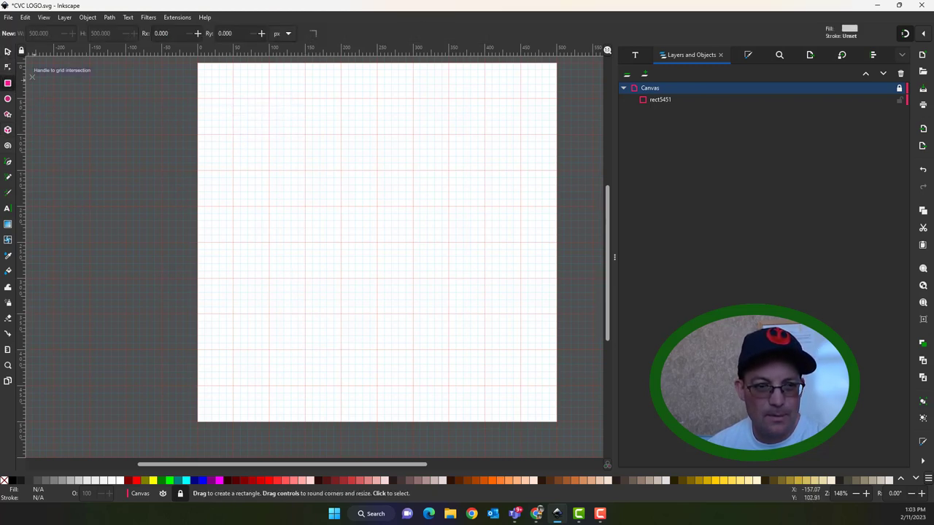
left_click(8, 52)
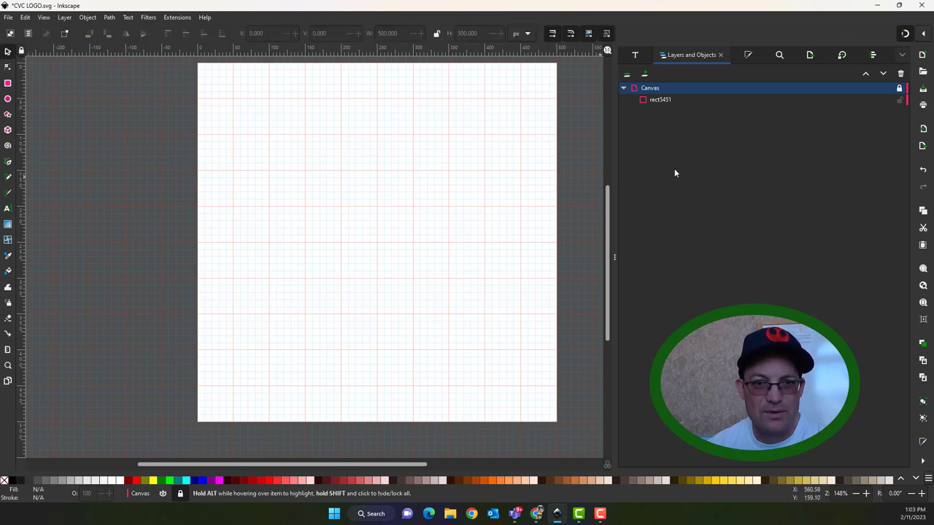
Step: Add a layer named Shapes-Letters above the locked Canvas layer
left_click(670, 102)
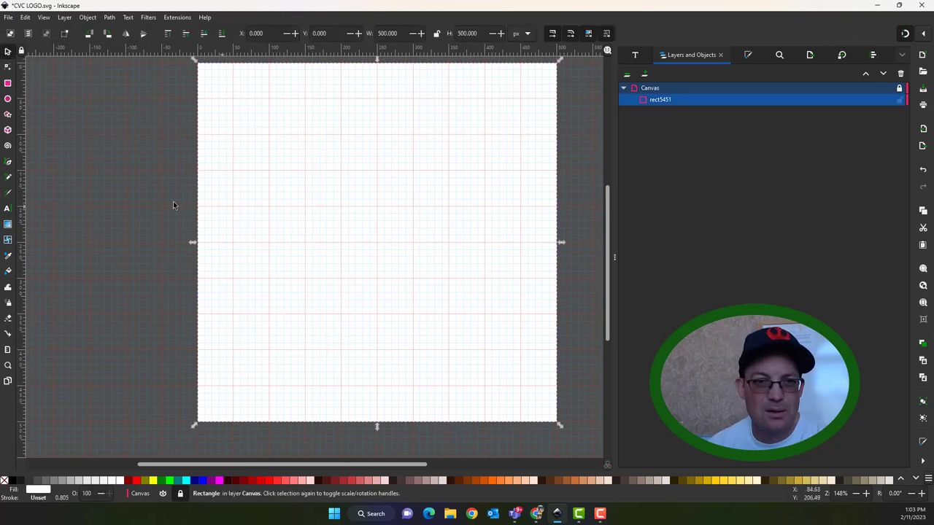
left_click(221, 207)
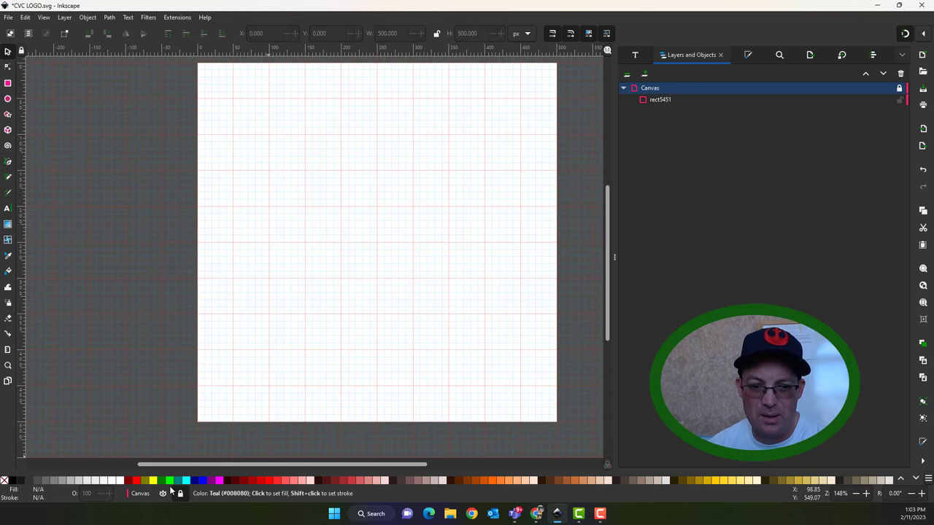
left_click(647, 73)
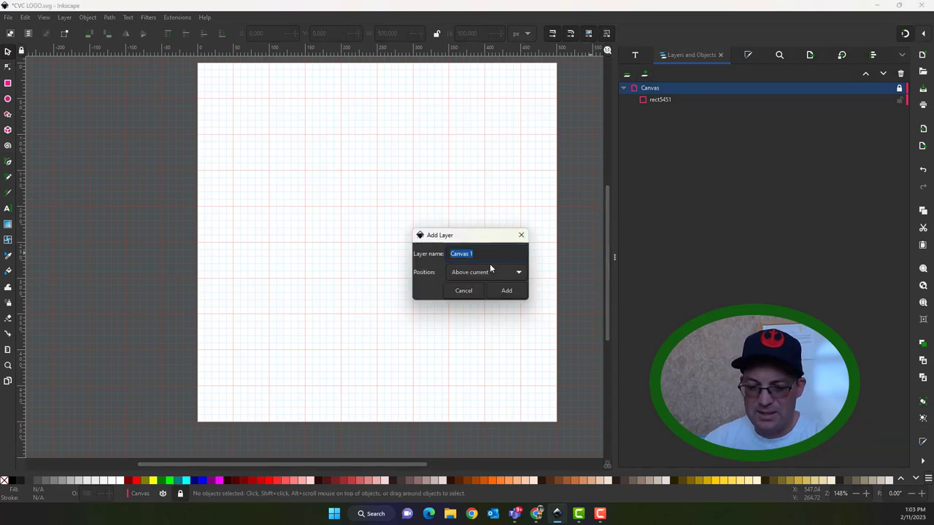
type("sh")
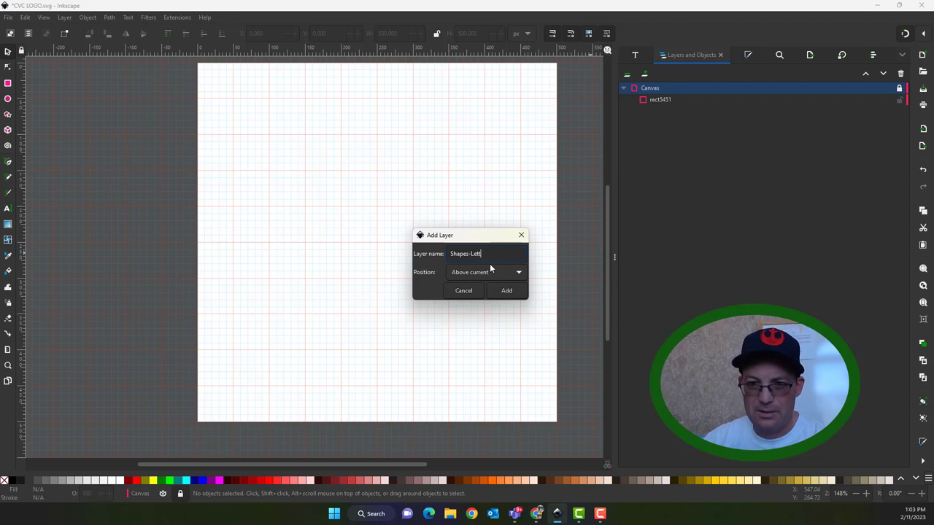
key("Return")
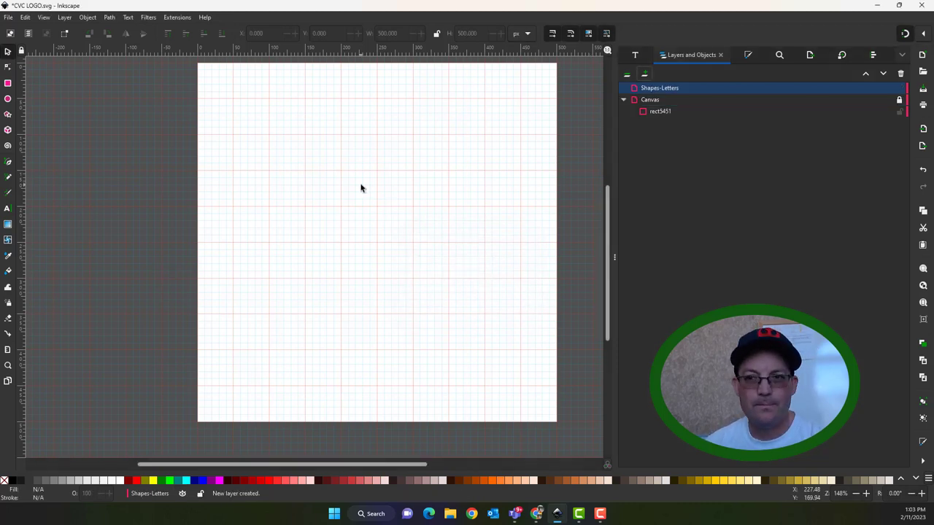
Step: Draw a 100 × 250 px gray rectangle at X 50, Y 50 and place a duplicate of it at X 350
left_click(7, 82)
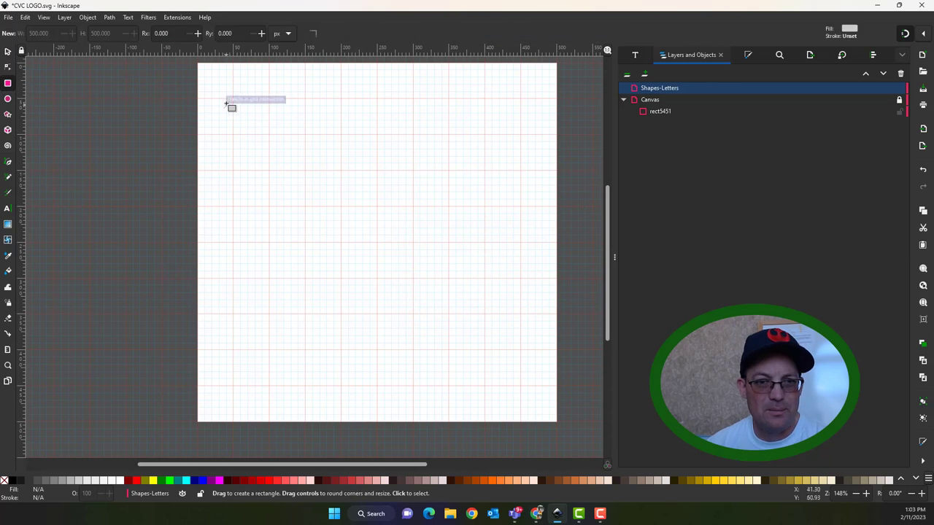
left_click_drag(234, 100, 304, 278)
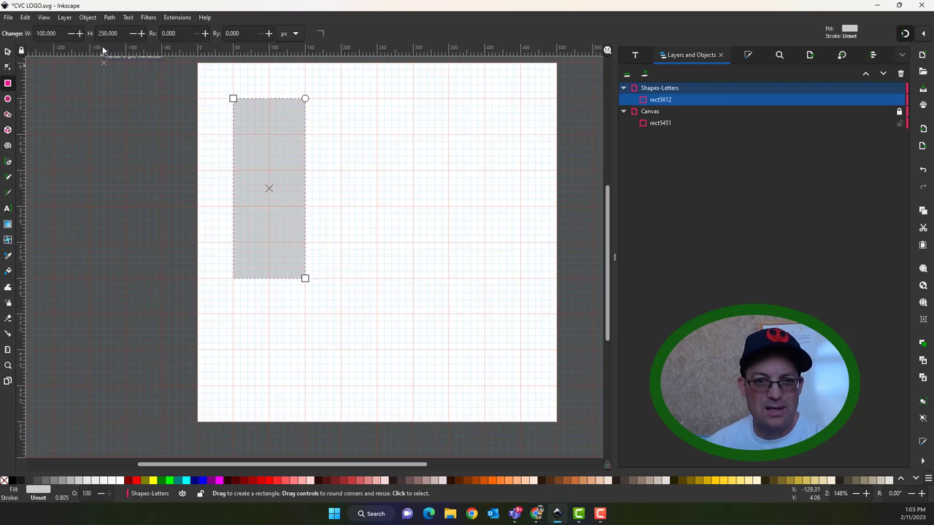
left_click(8, 52)
key("ctrl+d")
left_click_drag(281, 200, 485, 182)
left_click_drag(500, 121, 511, 124)
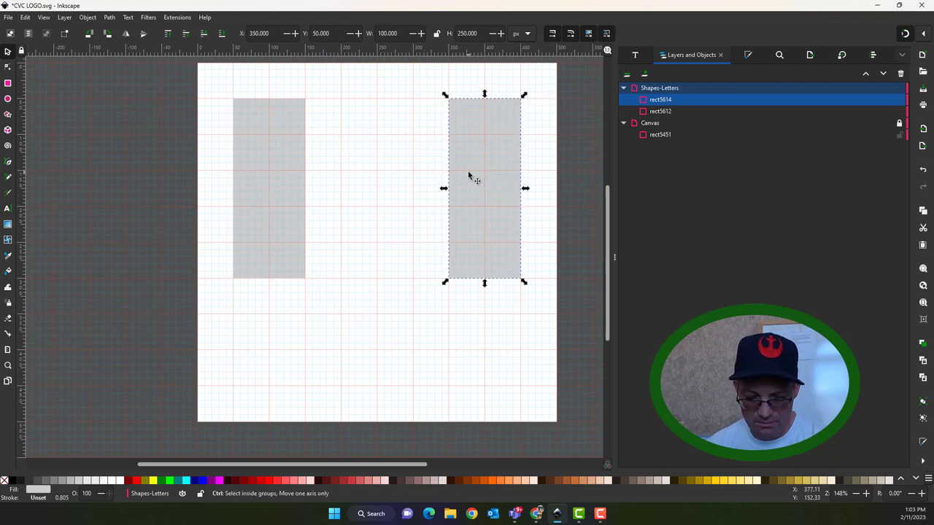
Step: Duplicate the right rectangle to X 200, Y 50 between the other two and stretch the copy downward to 350 px high
key("ctrl+d")
left_click_drag(492, 156, 375, 148)
left_click_drag(398, 110, 405, 115)
left_click(414, 363)
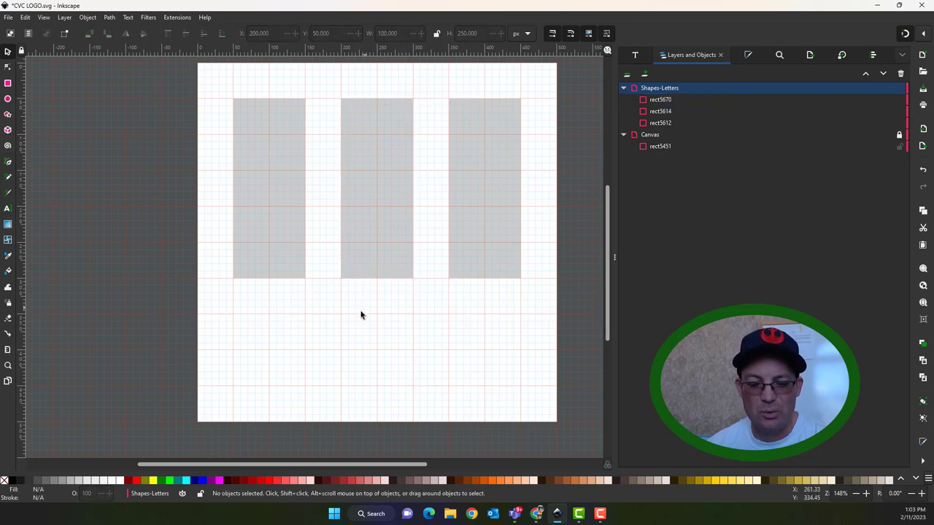
left_click(383, 277)
left_click_drag(378, 281, 375, 359)
left_click(497, 400)
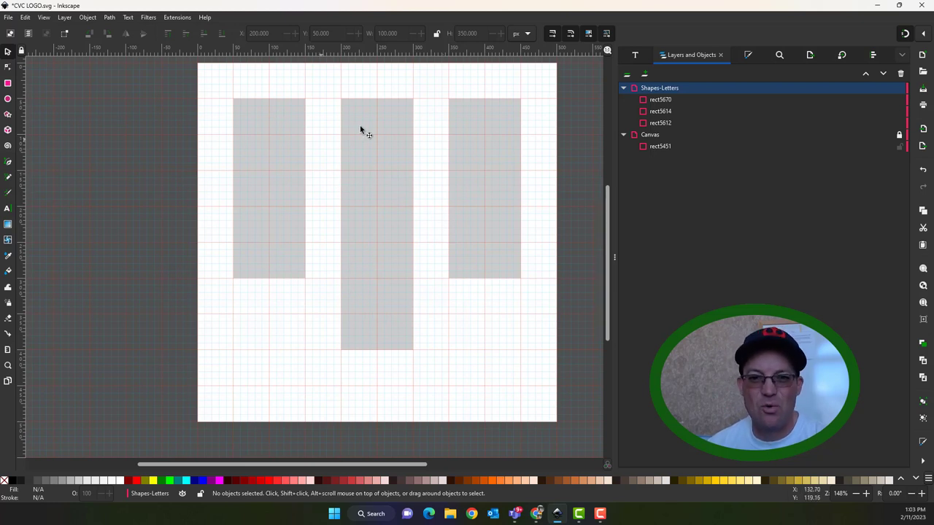
Step: Build a black C on the left gray rectangle from an 80 × 20 px top bar, 20 × 220 px vertical bar and 70 × 20 px bottom bar
scroll(297, 167, "up", 1)
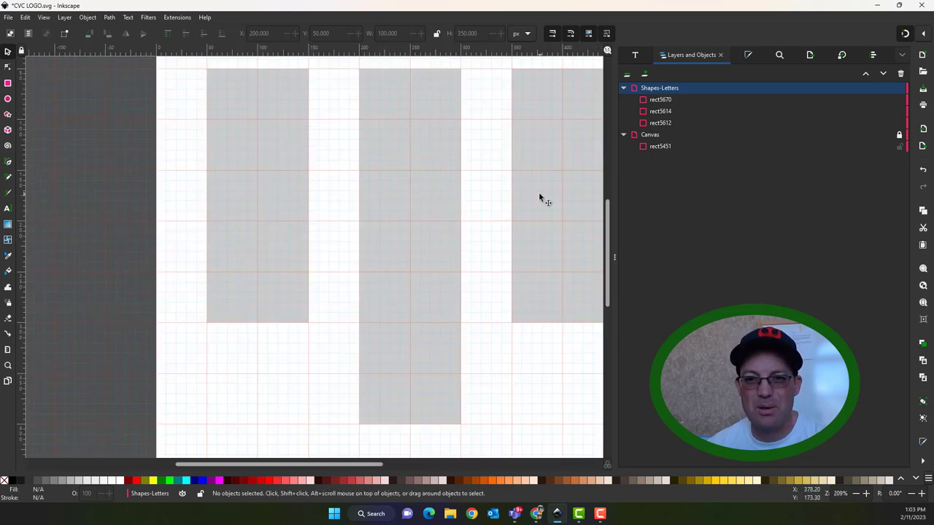
left_click_drag(540, 198, 504, 275)
left_click_drag(443, 308, 409, 240)
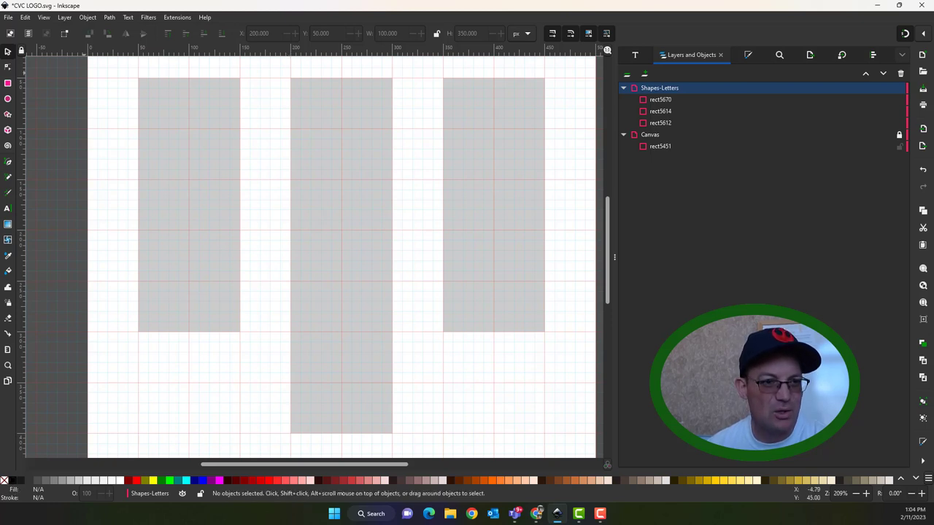
left_click(8, 84)
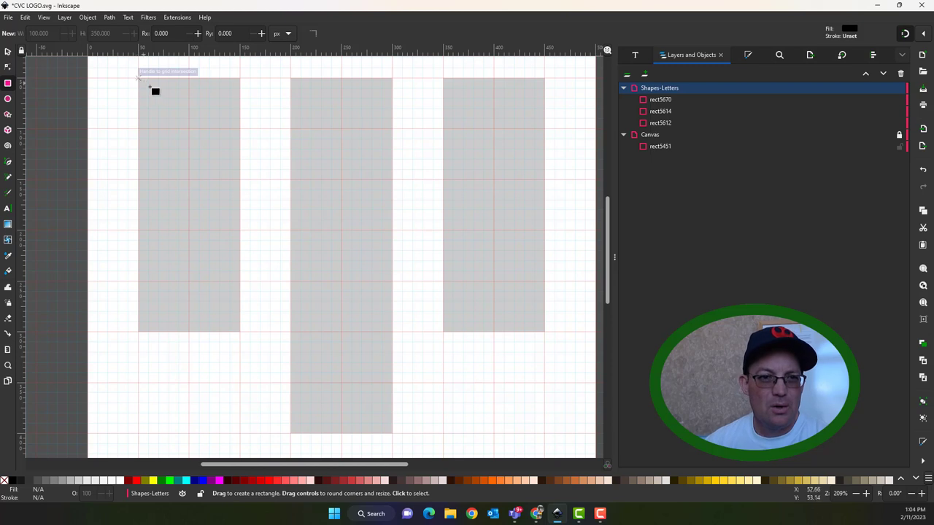
left_click_drag(149, 78, 231, 98)
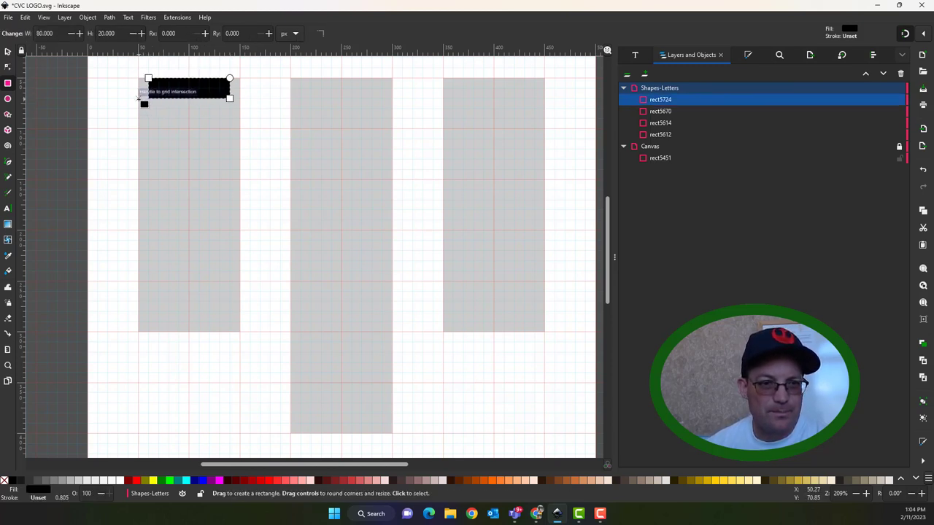
left_click_drag(138, 99, 230, 332)
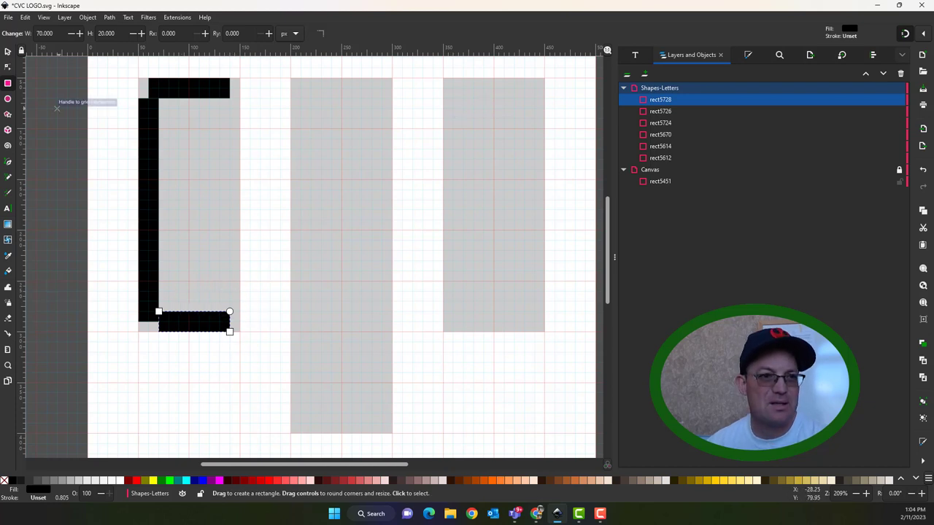
left_click(7, 53)
left_click(105, 95)
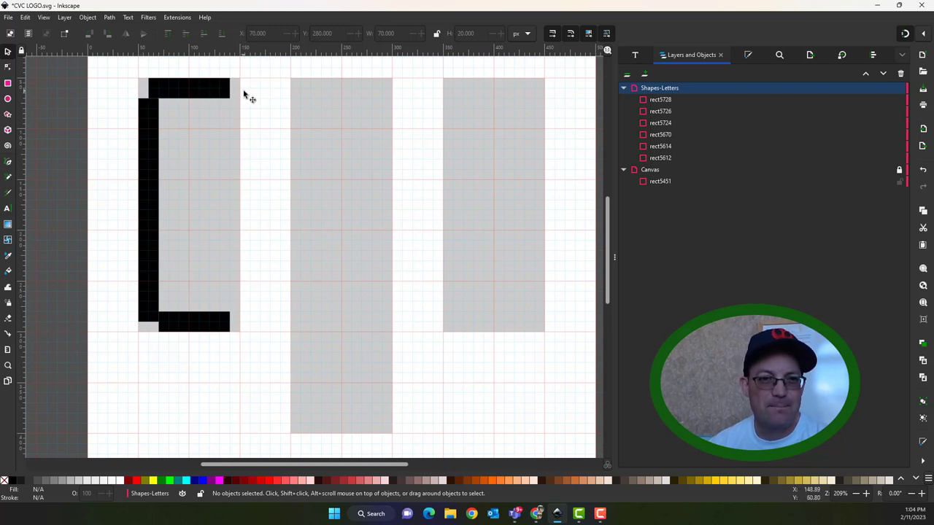
Step: Draw a black 20 px circle in the empty area beside the C, at X 10, Y 60
key("ctrl")
scroll(105, 85, "up", 2)
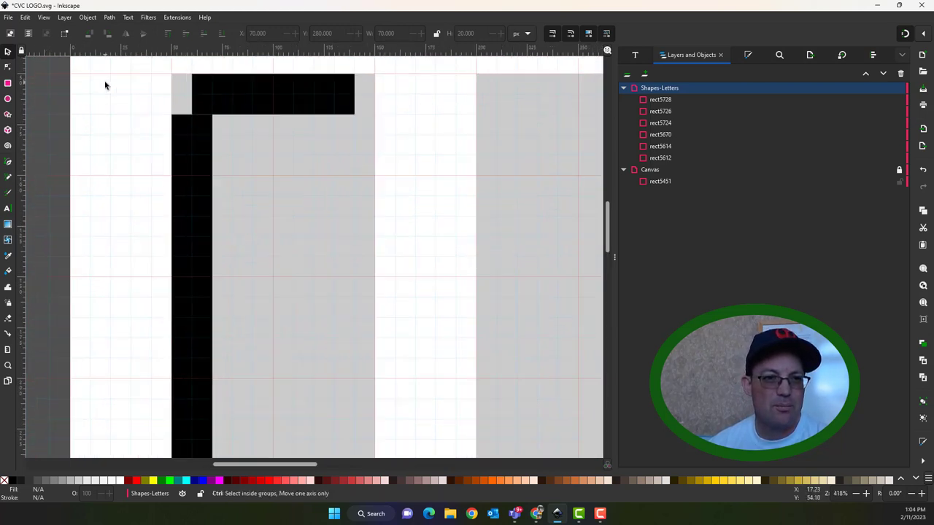
left_click(9, 98)
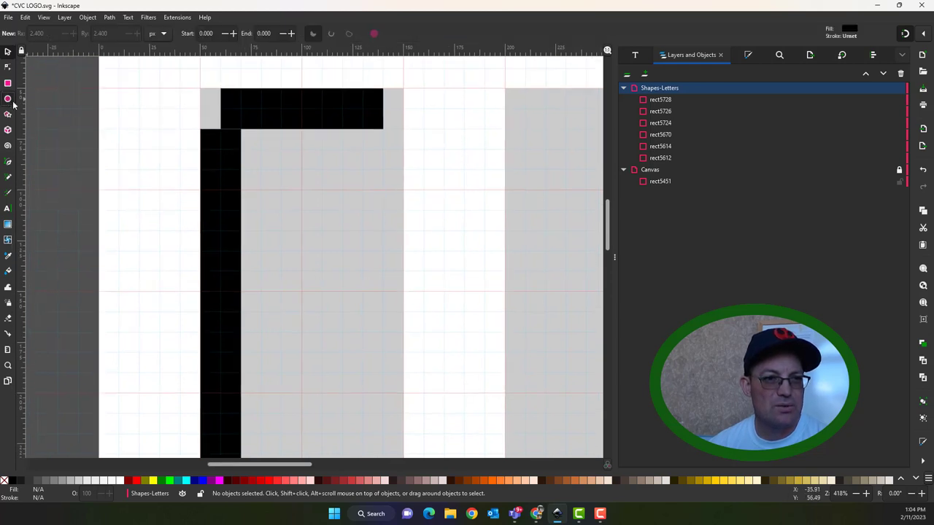
left_click_drag(116, 109, 160, 150)
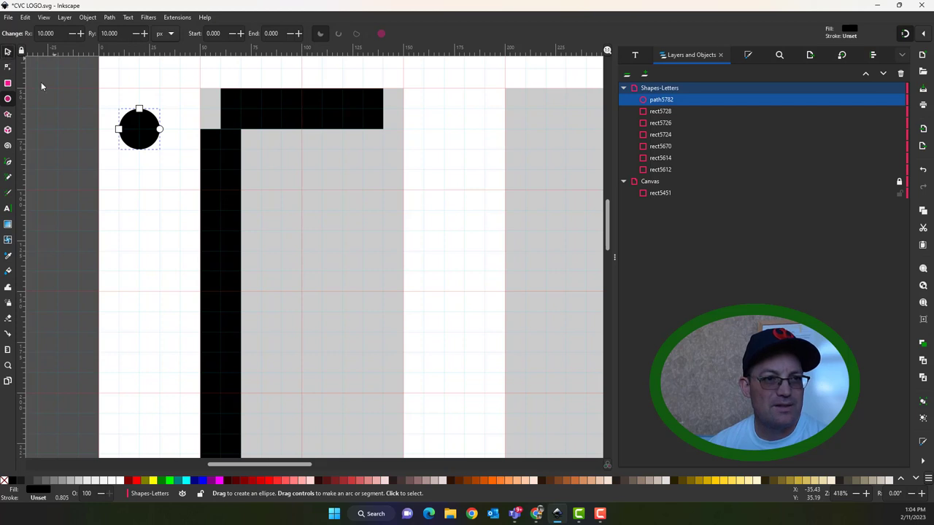
key("s")
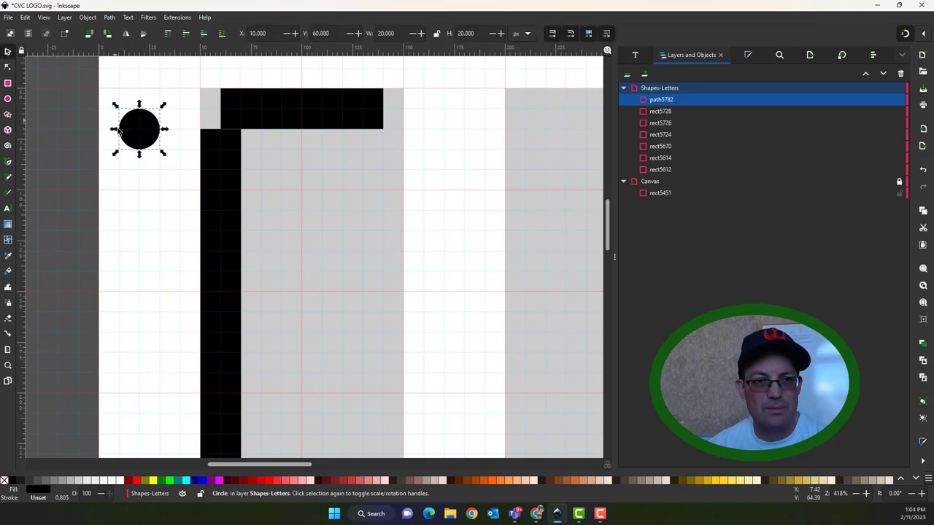
Step: Draw a 10 × 20 px rectangle downward from the circle's center and intersect both shapes into a quarter circle
left_click(7, 84)
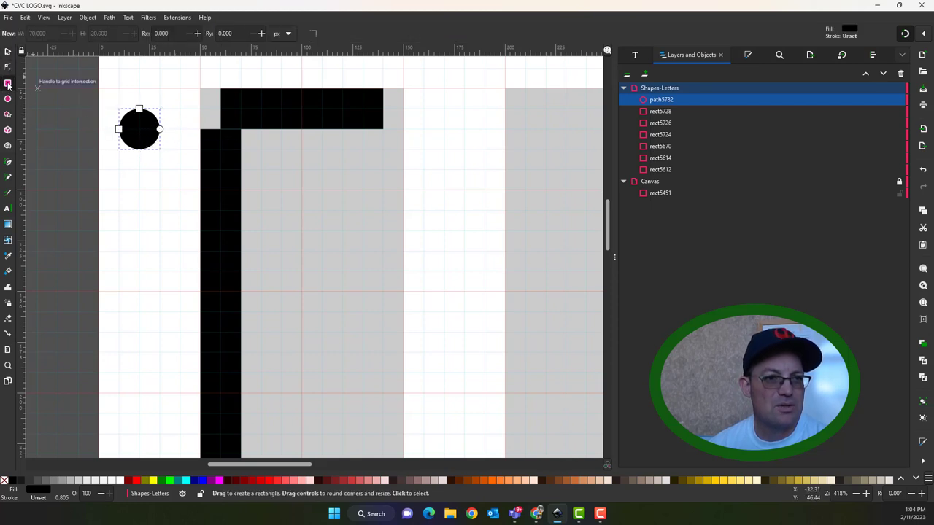
left_click_drag(167, 173, 139, 129)
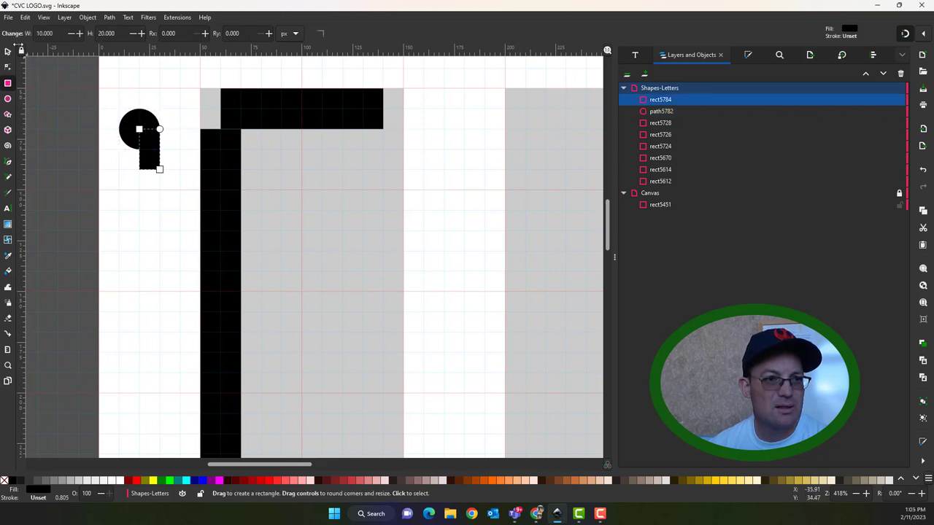
left_click(7, 51)
left_click(130, 124, "shift")
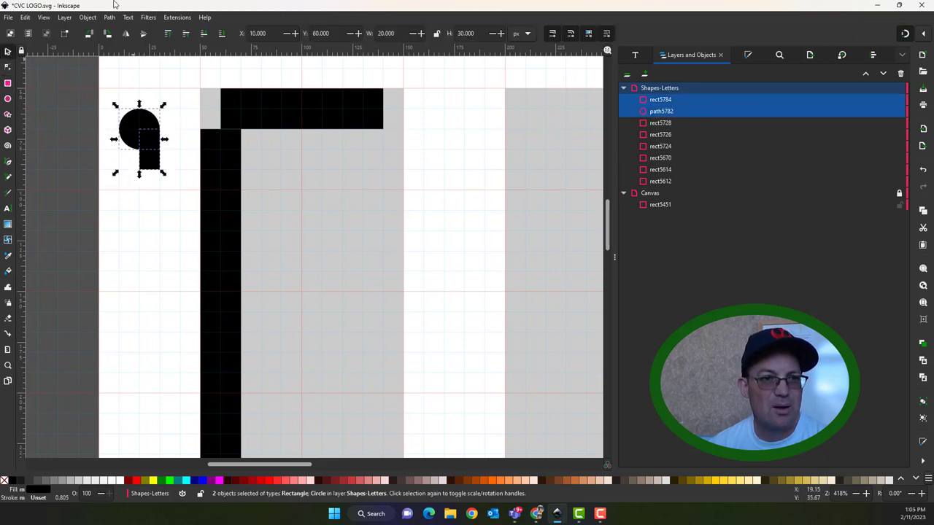
left_click(88, 17)
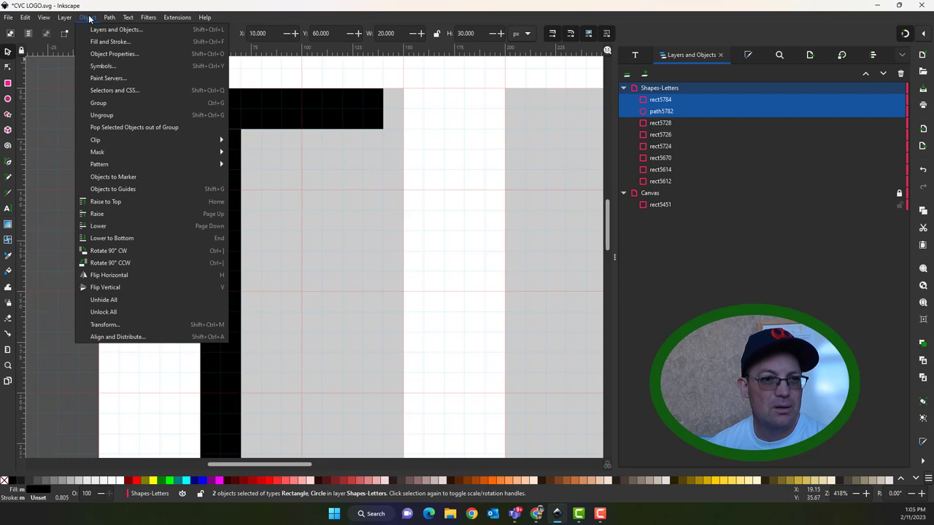
mouse_move(108, 18)
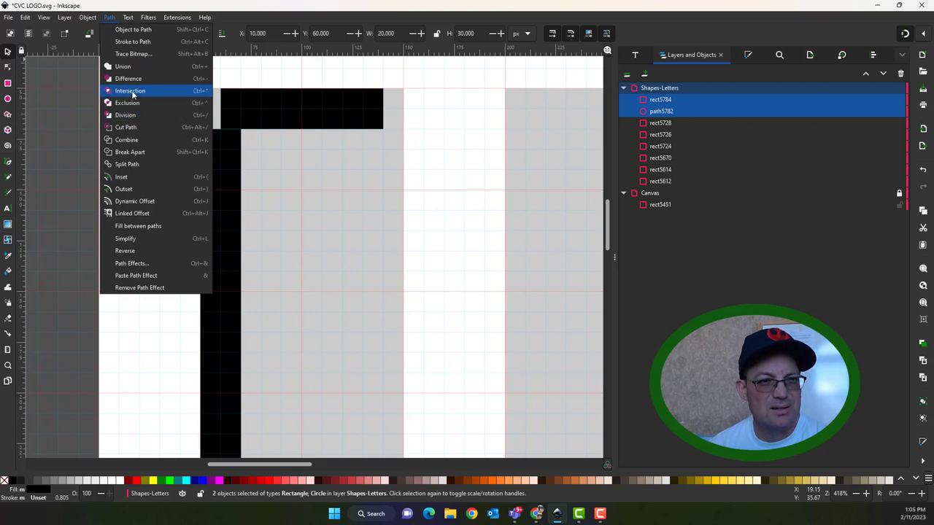
left_click(132, 91)
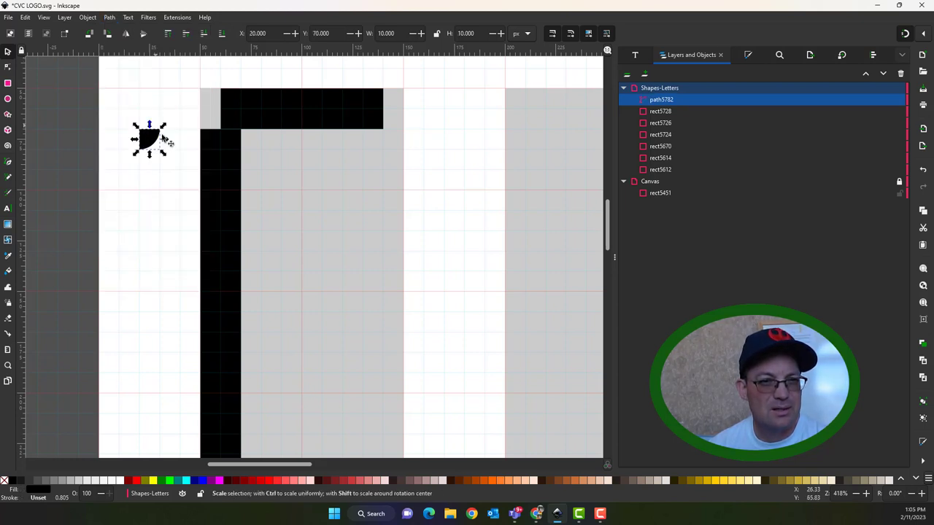
Step: Rotate the quarter circle clockwise until its curve faces the upper left and place it at the C's outer corner at X 50, Y 50
left_click(183, 147)
left_click(150, 140)
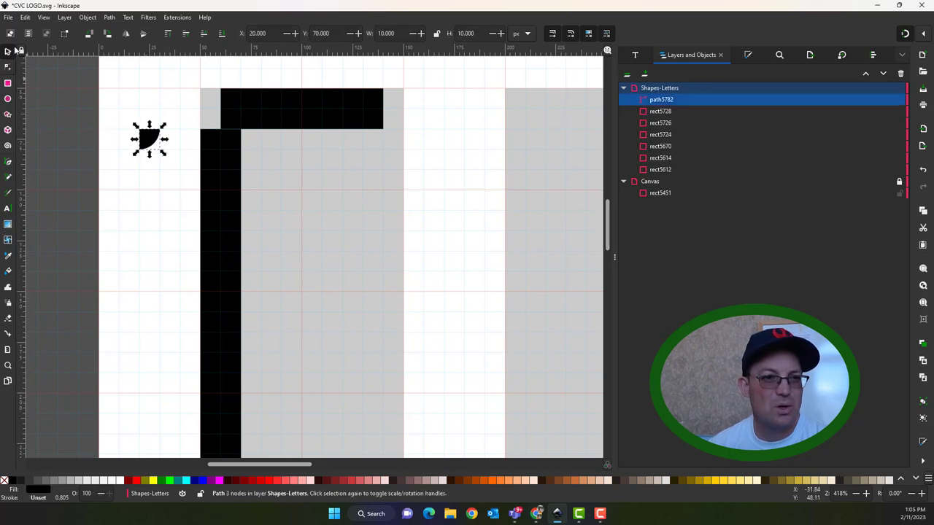
left_click(108, 37)
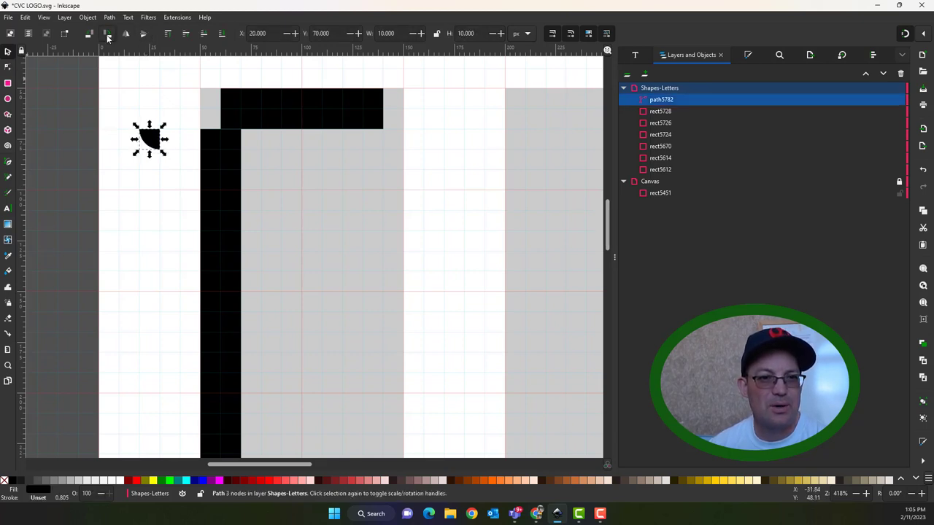
left_click_drag(151, 142, 210, 98)
left_click(169, 135)
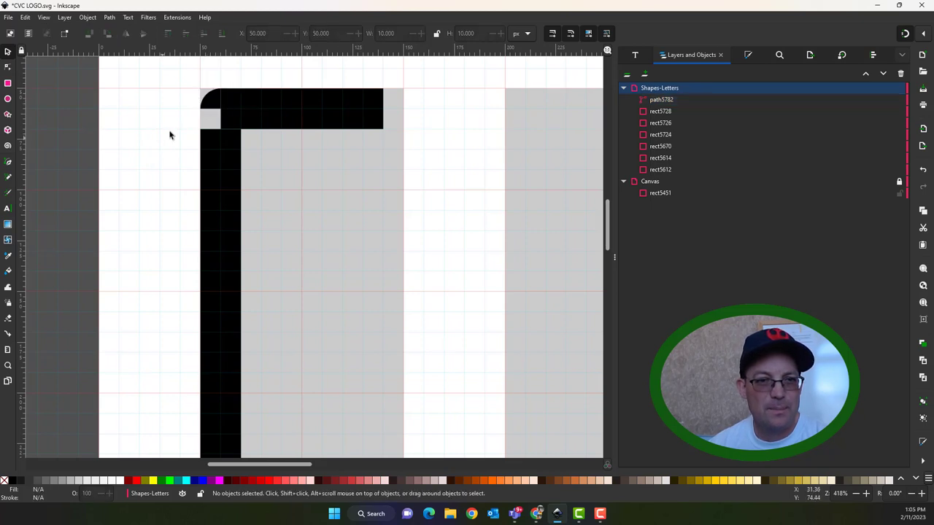
Step: Fill the gap below the rounded corner with a 10 × 10 px black square and put a mirrored quarter-circle copy at X 140, Y 50
scroll(217, 95, "up", 4)
scroll(217, 96, "down", 2)
key("r")
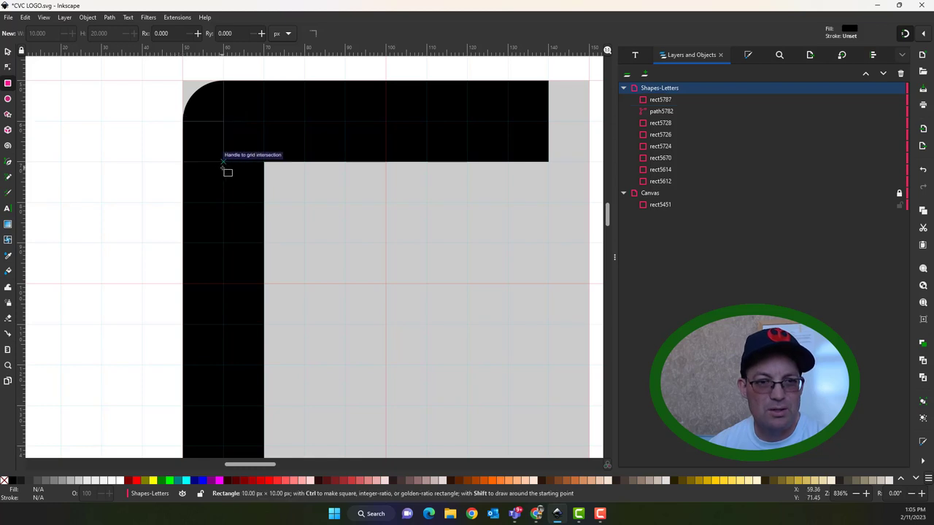
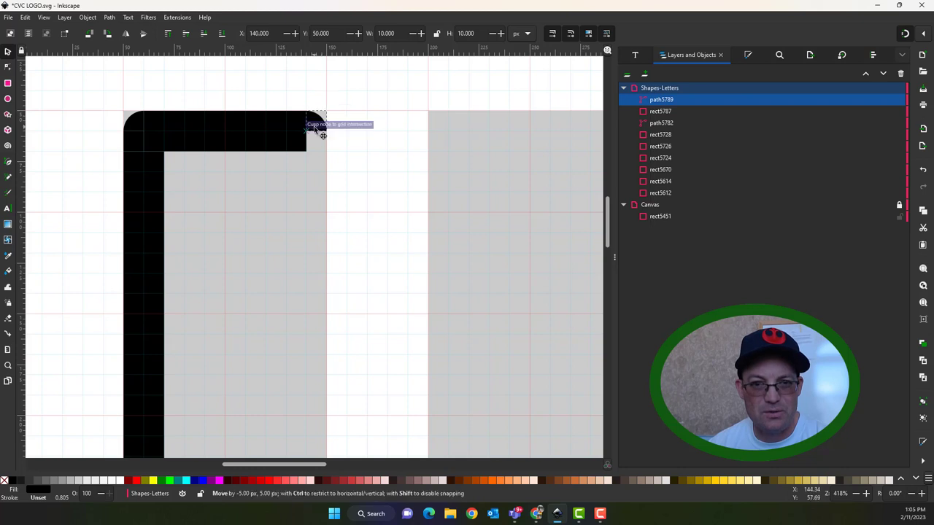
Step: Save the document and duplicate the small corner square into the gap under the top bar's rounded right end
key("Down")
left_click(132, 148)
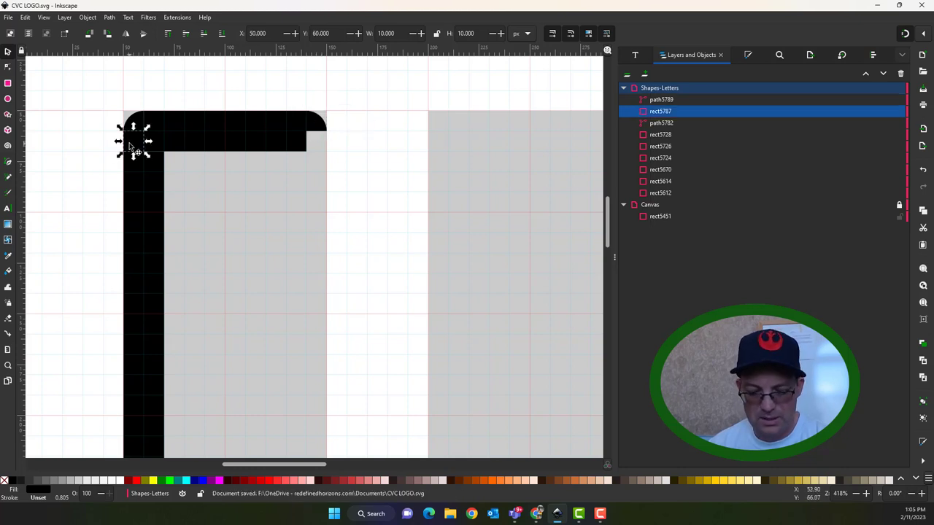
mouse_move(133, 148)
left_mouse_down()
mouse_move(313, 143)
mouse_move(181, 149)
mouse_move(136, 145)
mouse_move(133, 137)
mouse_move(143, 146)
left_mouse_up()
key("ctrl+d")
scroll(338, 153, "down", 3)
left_click(377, 204)
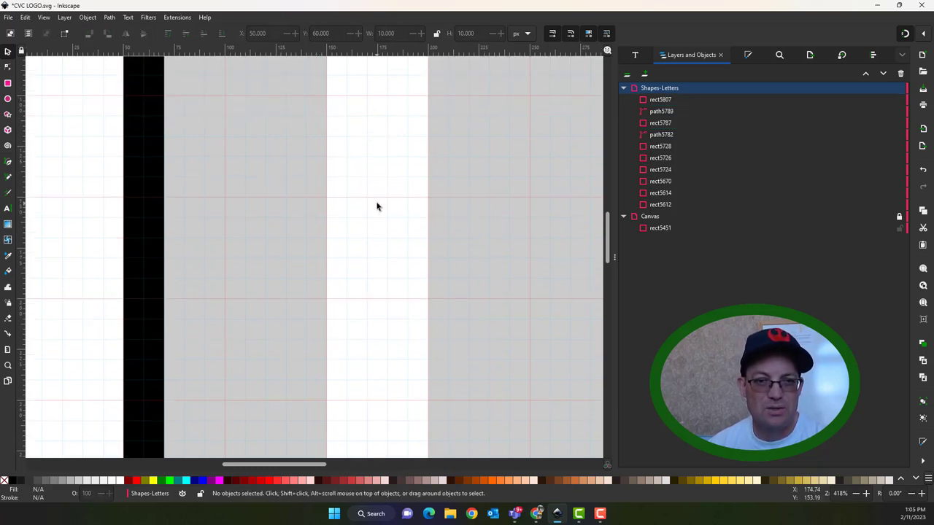
Step: Shorten the C's vertical stem from above so it starts at Y 80, and thicken the top bar to 30 px
scroll(378, 204, "up", 4)
scroll(377, 204, "down", 4)
scroll(371, 275, "up", 2)
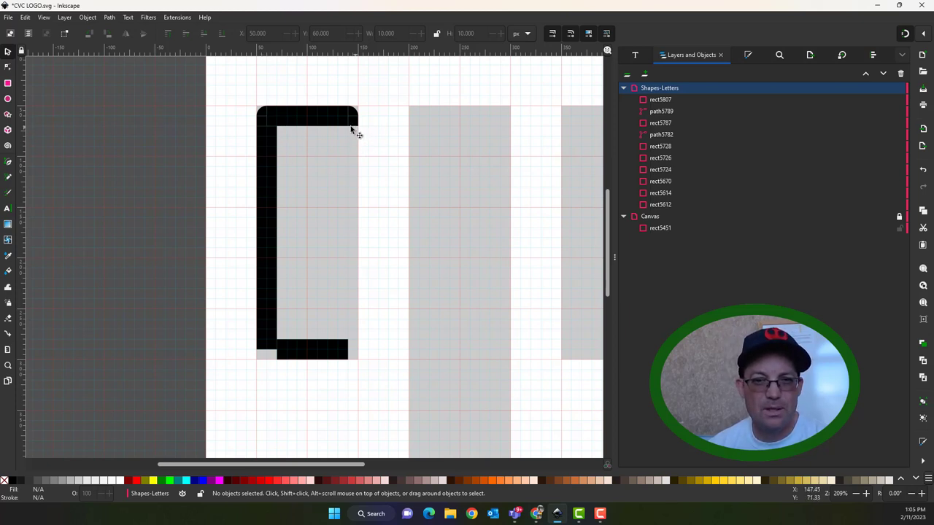
left_click(269, 135)
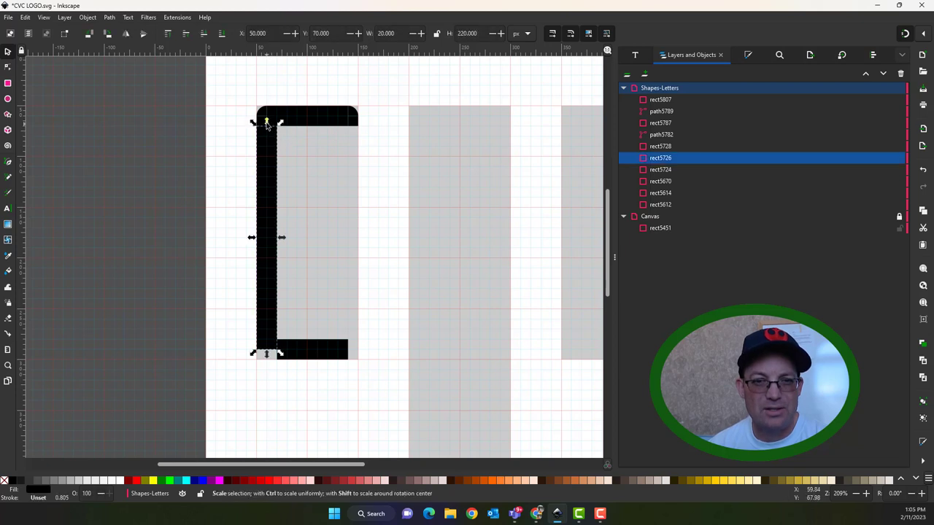
left_click_drag(266, 122, 269, 136)
left_click(375, 141)
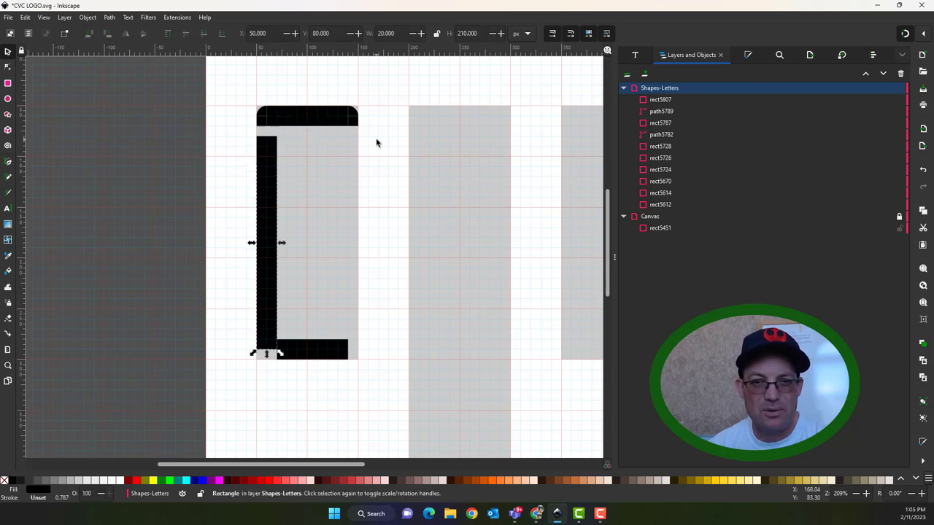
left_click(312, 124)
left_click_drag(306, 132, 307, 142)
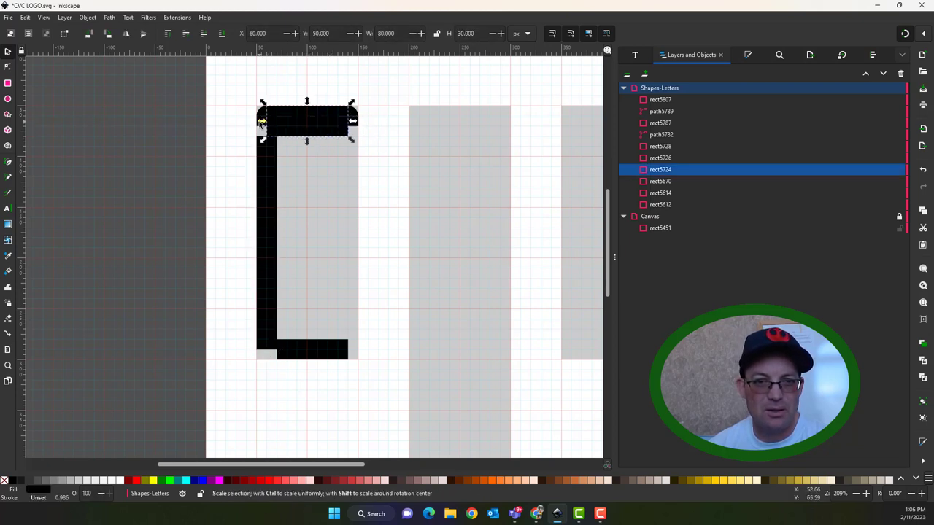
Step: Duplicate the 10 × 10 px square below the upper-left rounded corner and place the copy in the gap directly beneath it
left_click(215, 148)
key("ctrl+v")
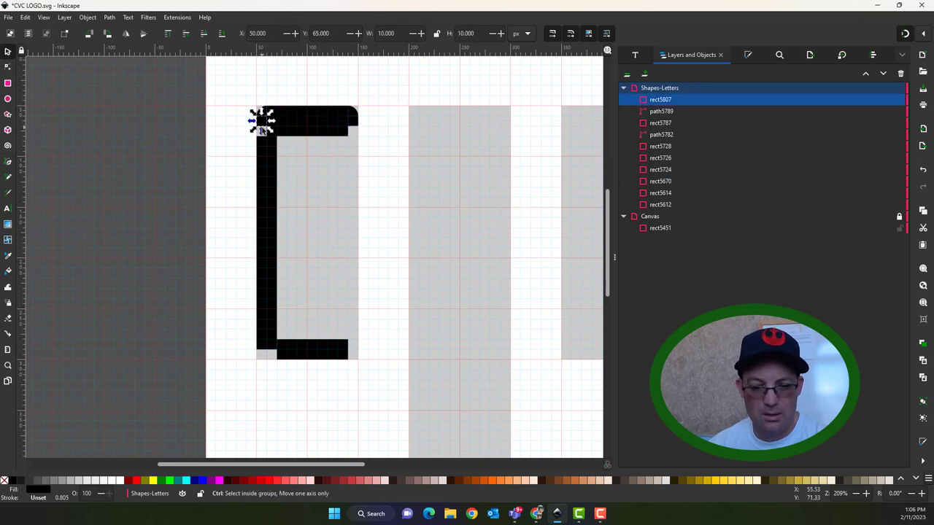
left_click_drag(262, 120, 267, 139)
Step: Duplicate the quarter circle on the top bar's right end, rotate it 90° clockwise and place it at the bar's lower-right corner
scroll(267, 135, "up", 3)
left_click(530, 85)
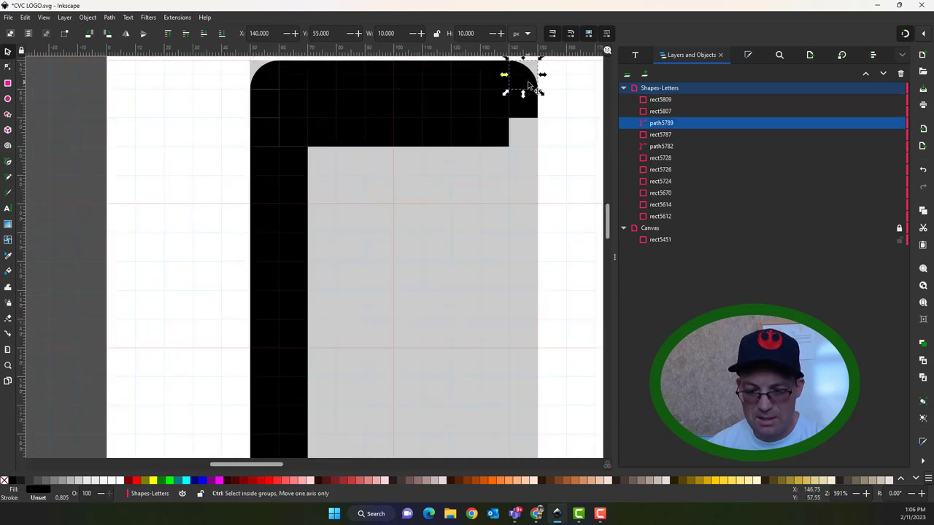
left_click(24, 17)
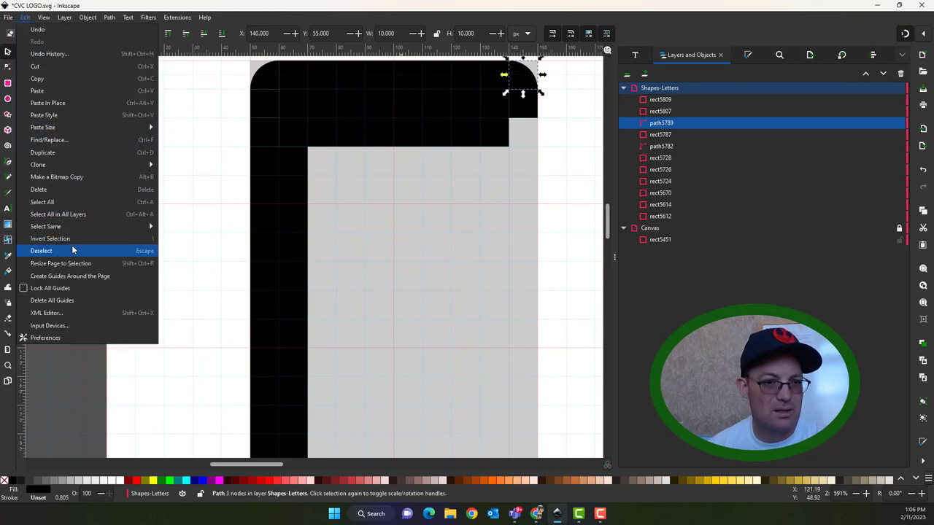
left_click(52, 152)
left_click(107, 33)
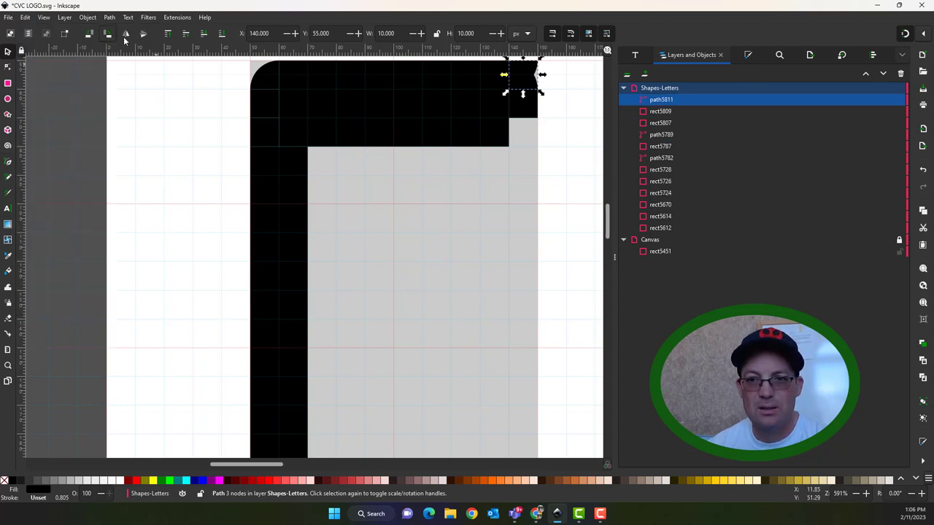
left_click_drag(521, 80, 536, 131)
left_click(559, 160)
scroll(560, 164, "up", 1)
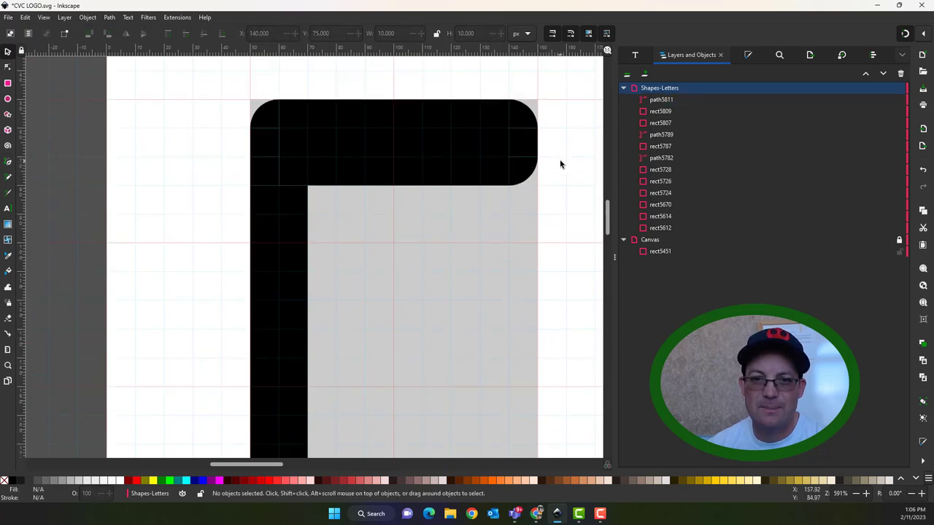
Step: Widen the C's vertical stem inward to 30 px
scroll(408, 175, "down", 3)
scroll(405, 176, "down", 2, "ctrl")
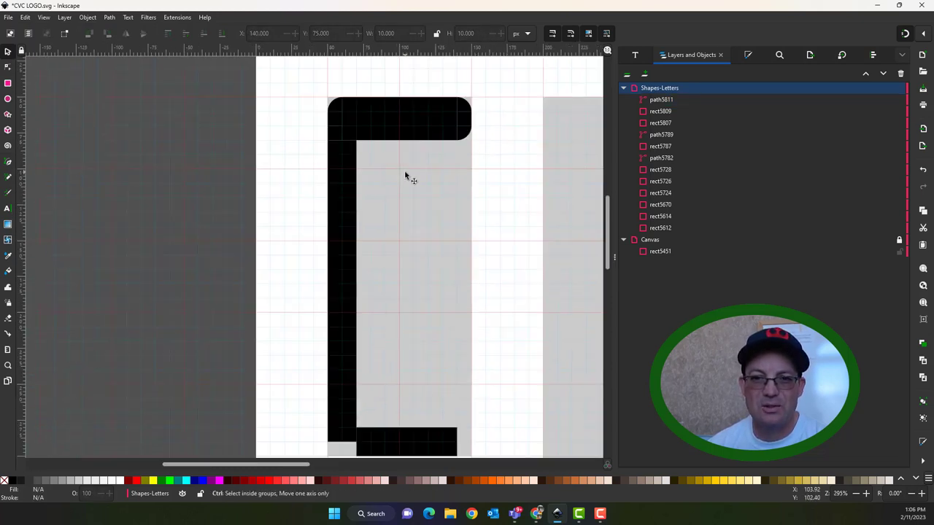
left_click(356, 159)
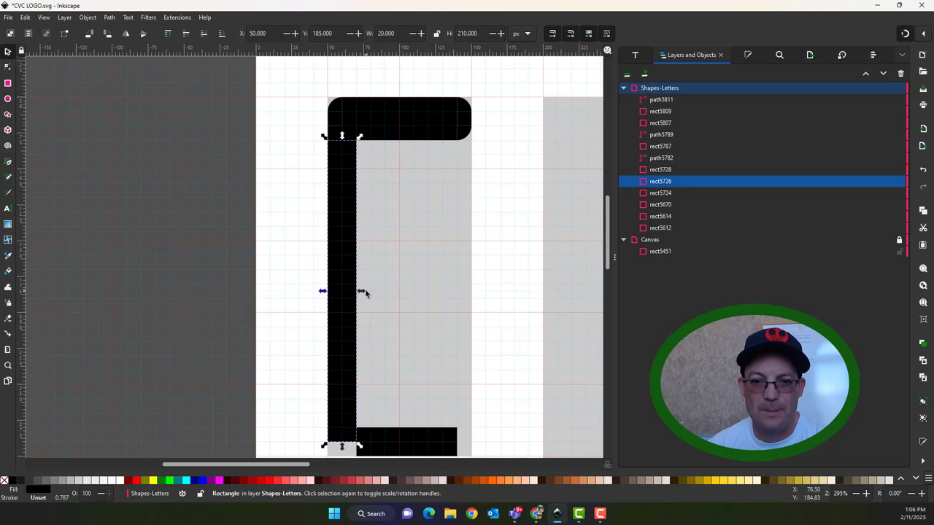
left_click_drag(361, 291, 375, 292)
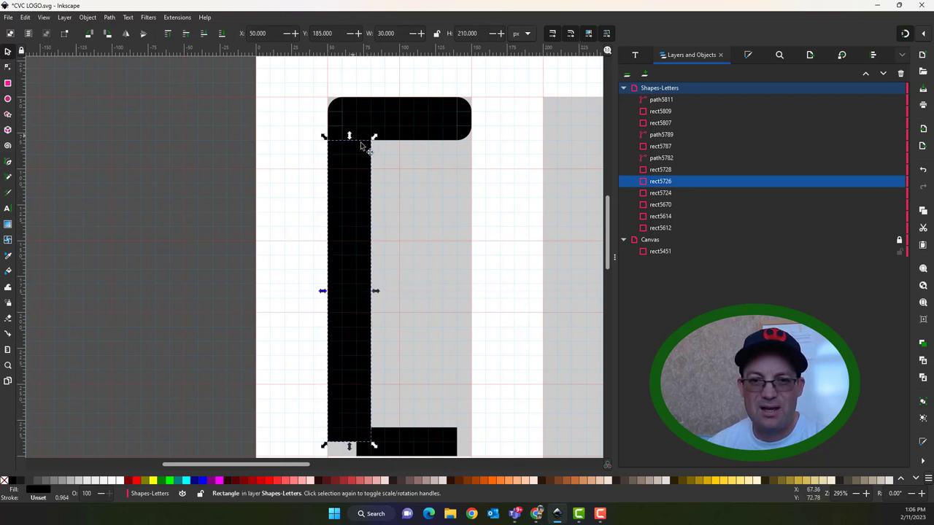
scroll(482, 192, "down", 4)
scroll(517, 262, "up", 4)
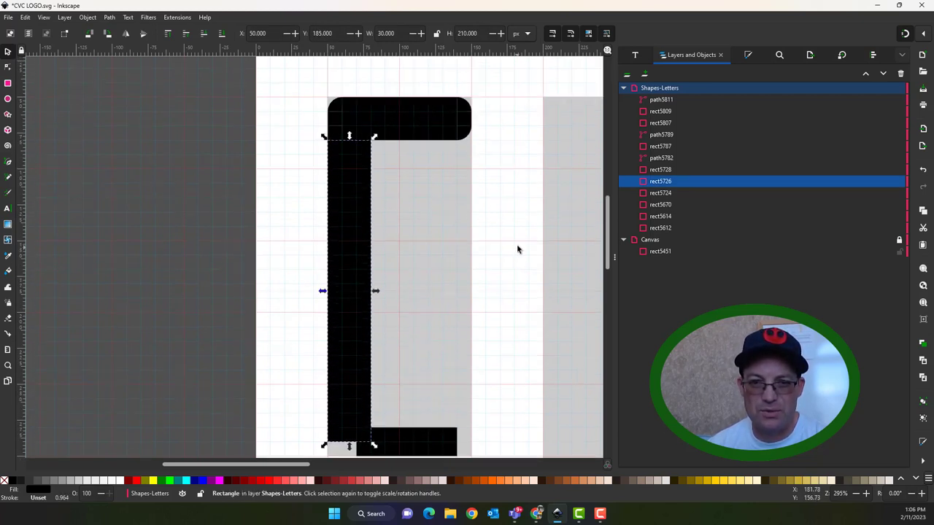
left_click(517, 250)
Step: Duplicate the upper-left quarter circle, rotate it 90° counterclockwise and place it at the C's lower-left outer corner
left_click(337, 108)
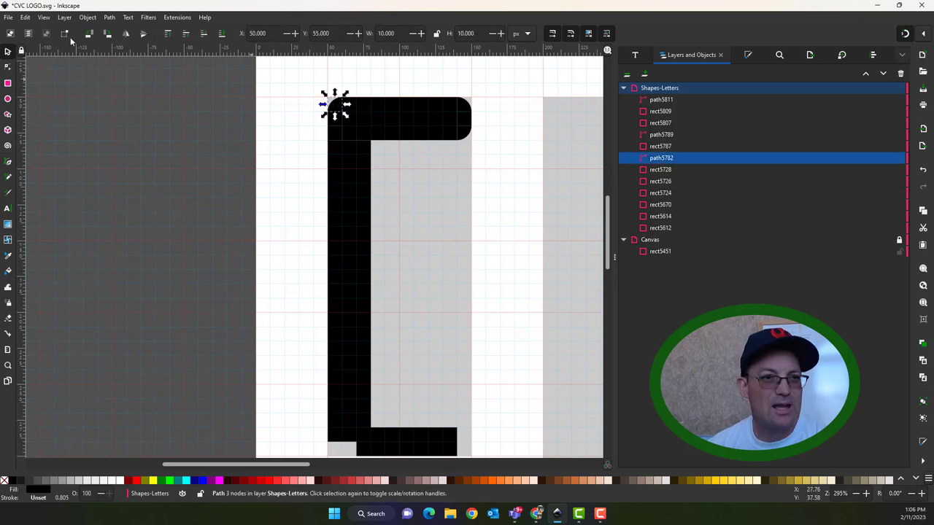
left_click(25, 16)
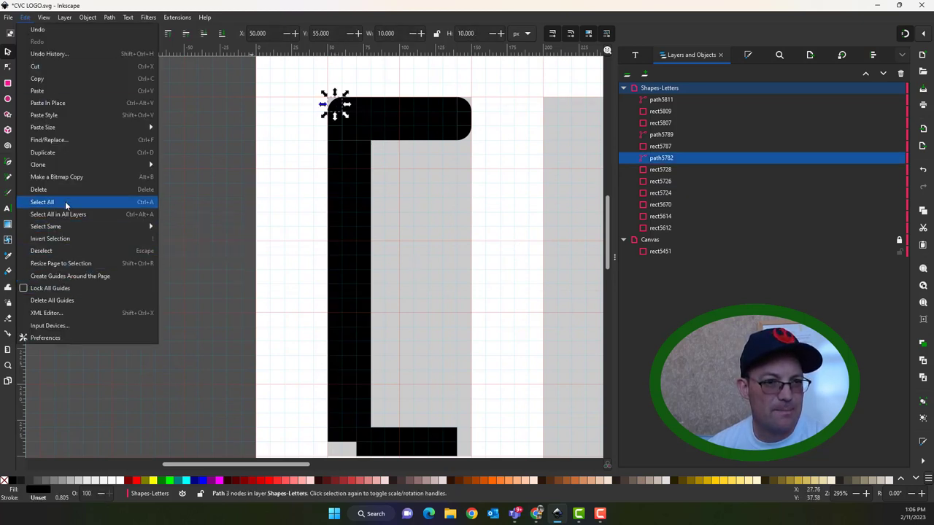
left_click(63, 154)
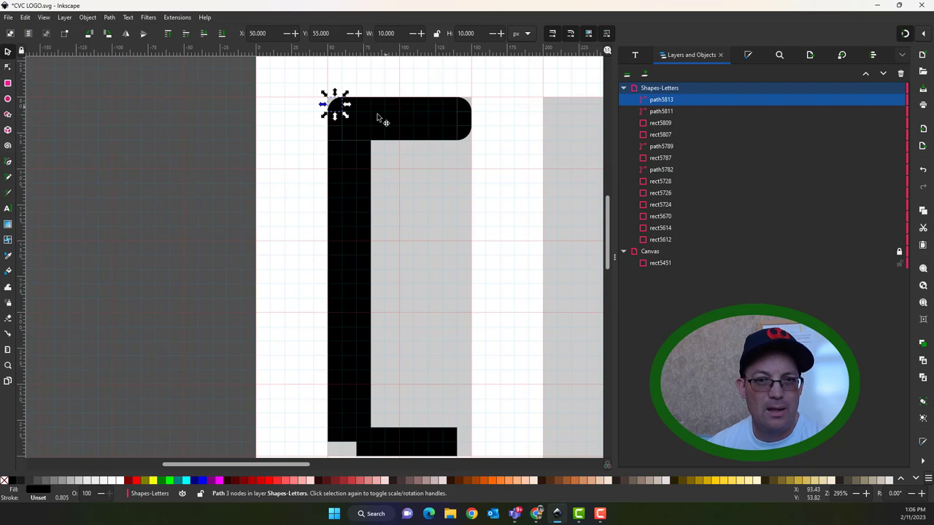
left_click_drag(336, 108, 284, 370)
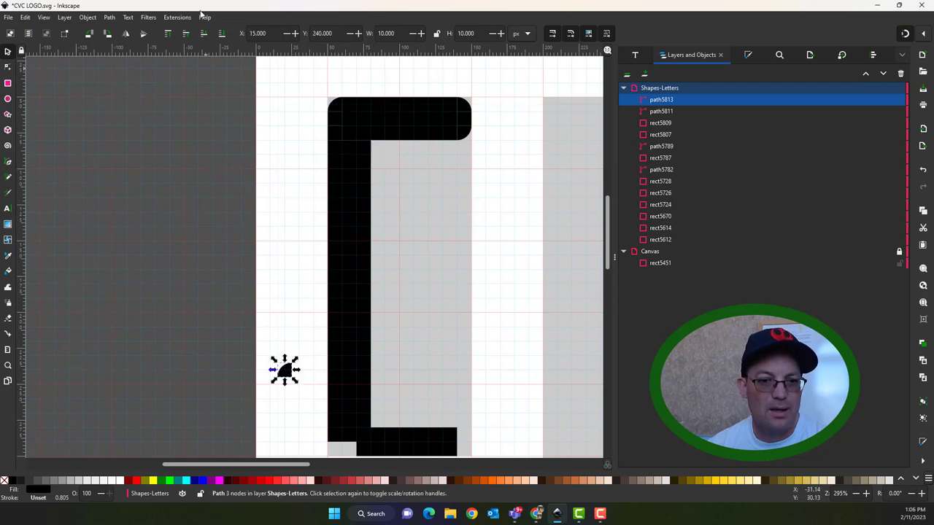
left_click(87, 35)
left_click_drag(395, 356, 363, 196)
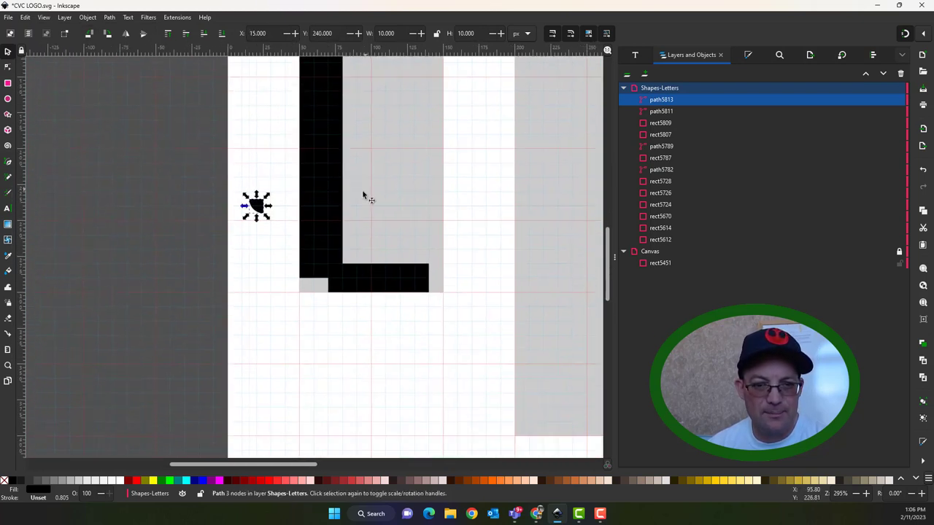
left_click_drag(257, 206, 317, 292)
scroll(350, 252, "up", 5)
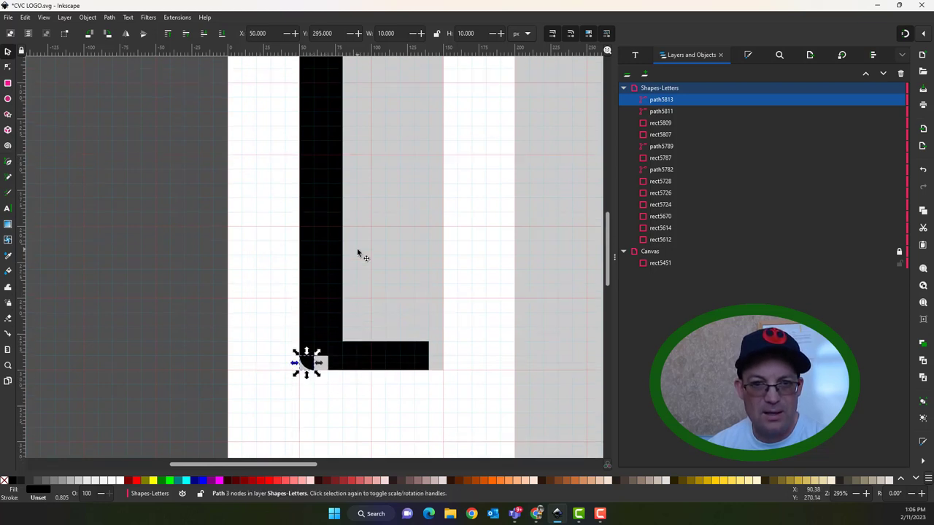
Step: Duplicate the 10 × 10 px square below the upper-left corner into the gap beside the lower-left rounded corner at X 60
left_click(307, 113)
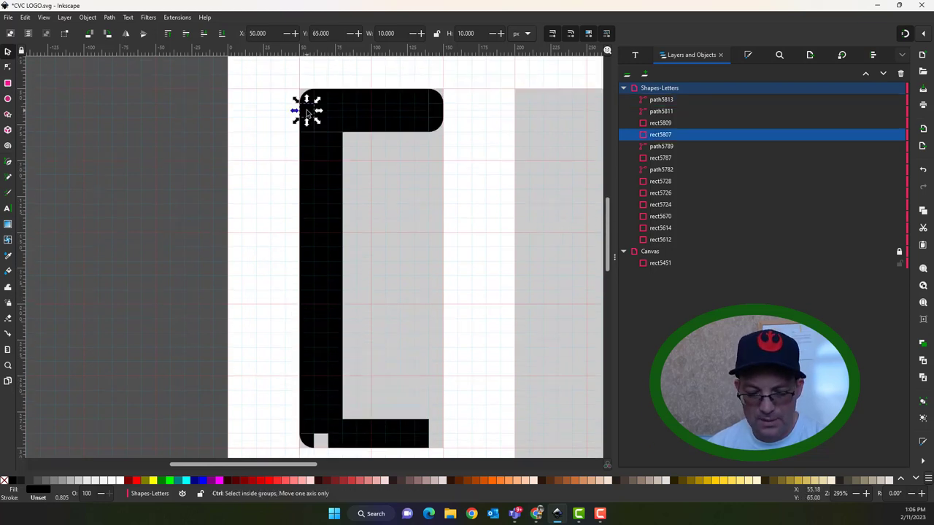
key("ctrl+d")
left_click_drag(306, 111, 332, 450)
left_click(309, 109)
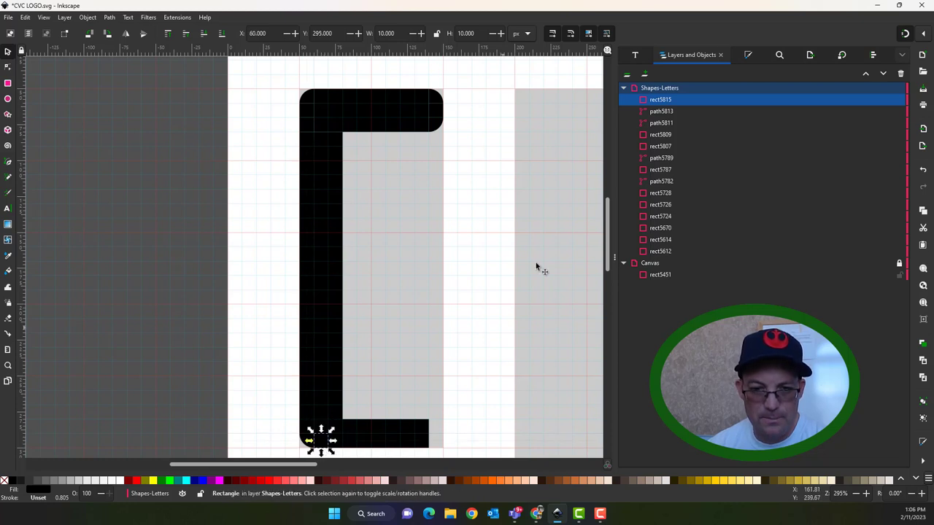
left_click(467, 251)
Step: Duplicate the three pieces forming the top bar's rounded right end and align the copy with the bottom bar's right end
left_click(438, 127)
left_click(434, 109, "shift")
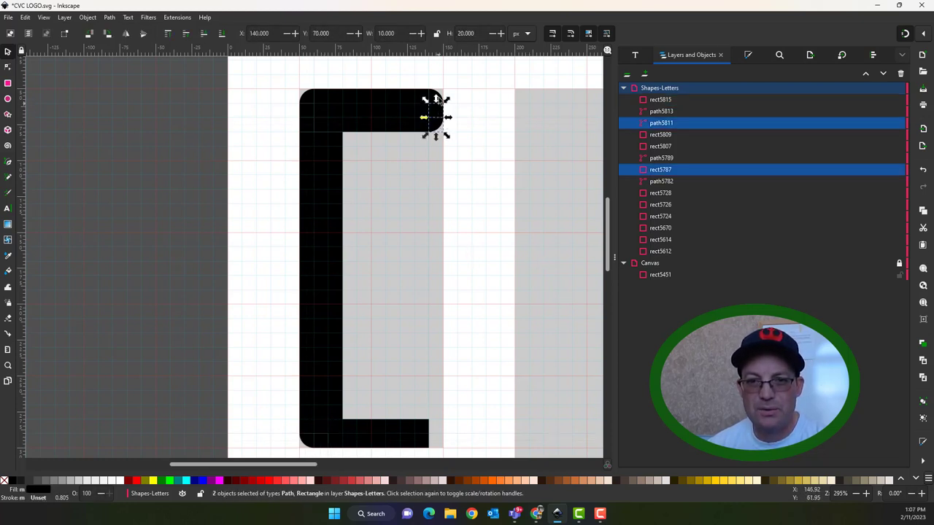
left_click(431, 98, "shift")
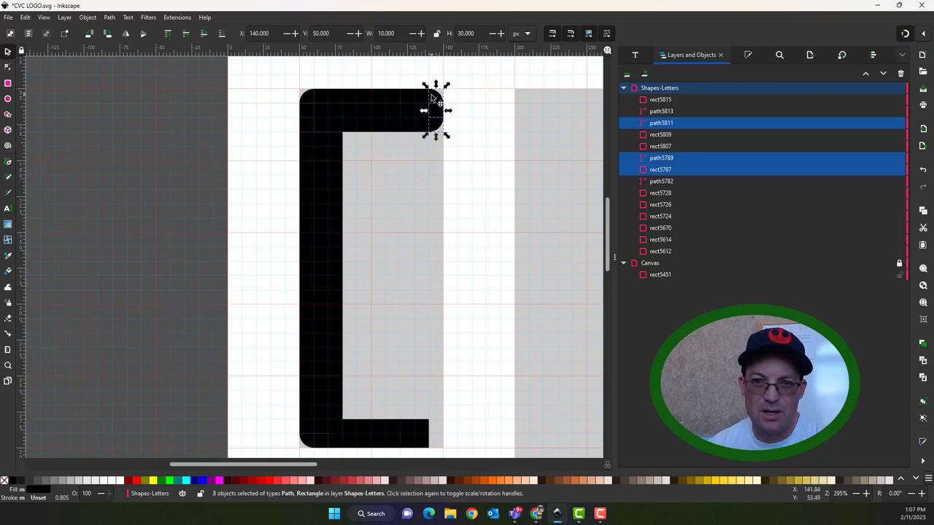
left_click(24, 17)
left_click(63, 155)
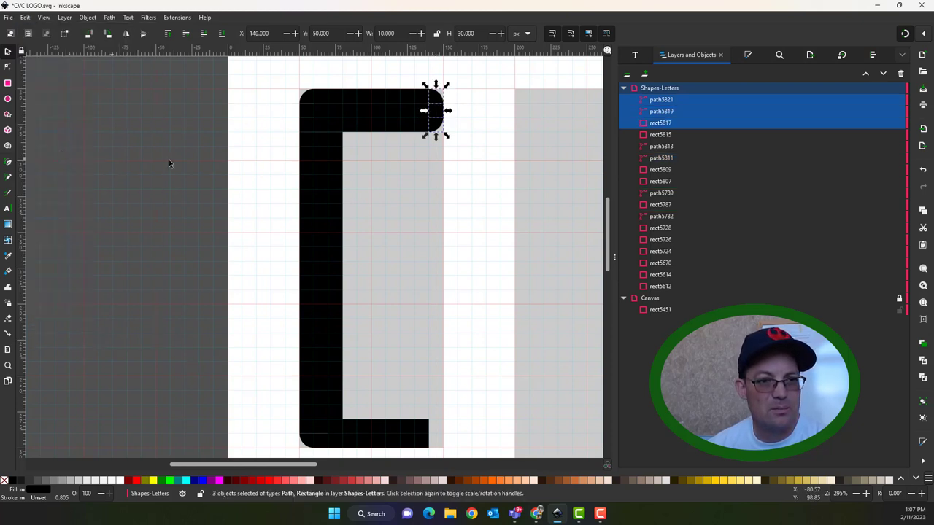
left_click_drag(439, 116, 435, 447)
scroll(435, 438, "up", 3)
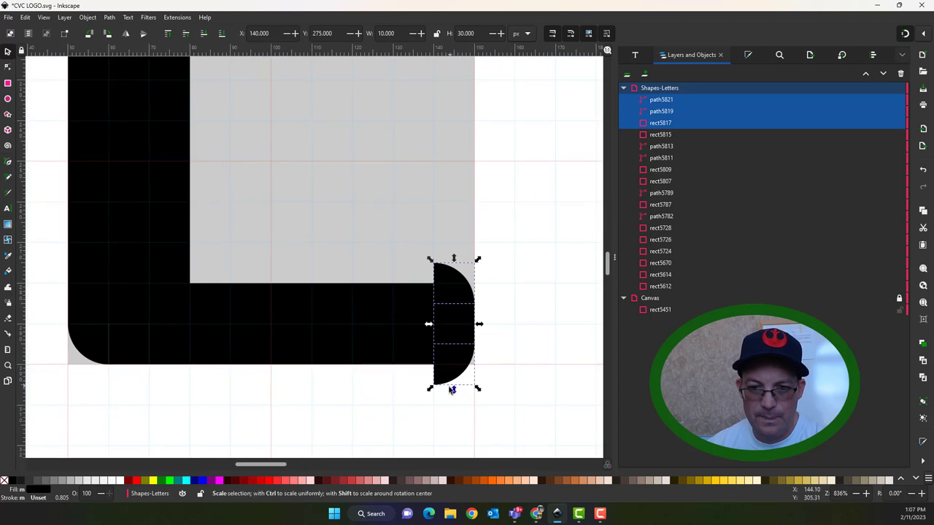
left_click_drag(448, 369, 448, 350)
Step: Shorten the stem's lower end to Y 270 and extend the bottom bar upward to match its 30 px rounded end
left_click(333, 302)
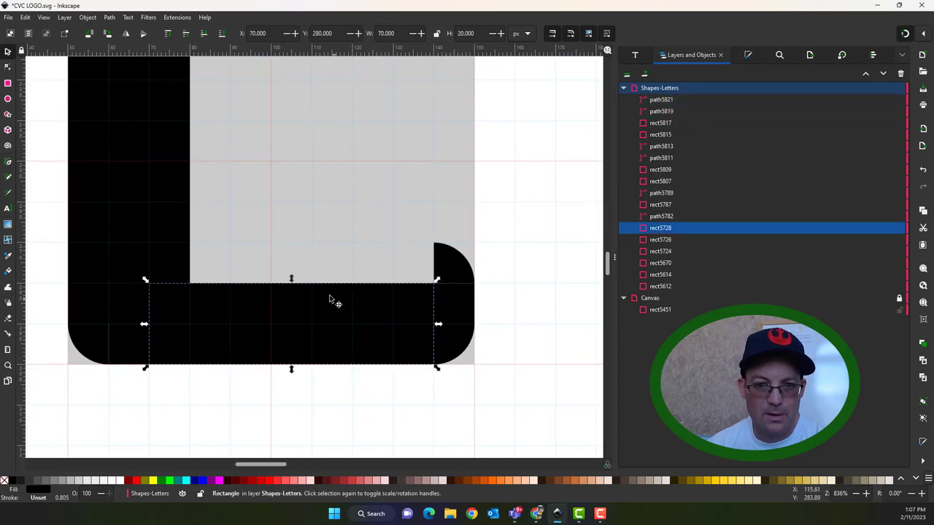
left_click(156, 270)
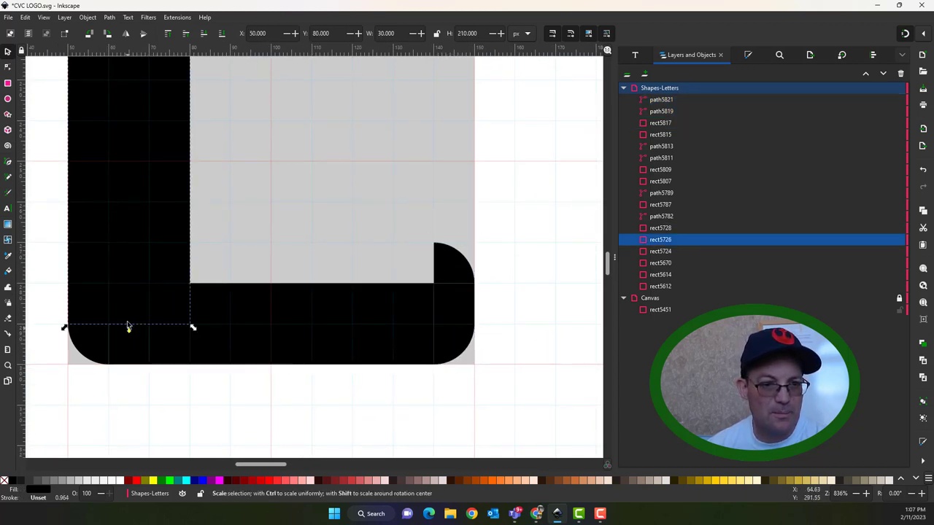
left_click_drag(128, 326, 141, 246)
left_click(293, 334)
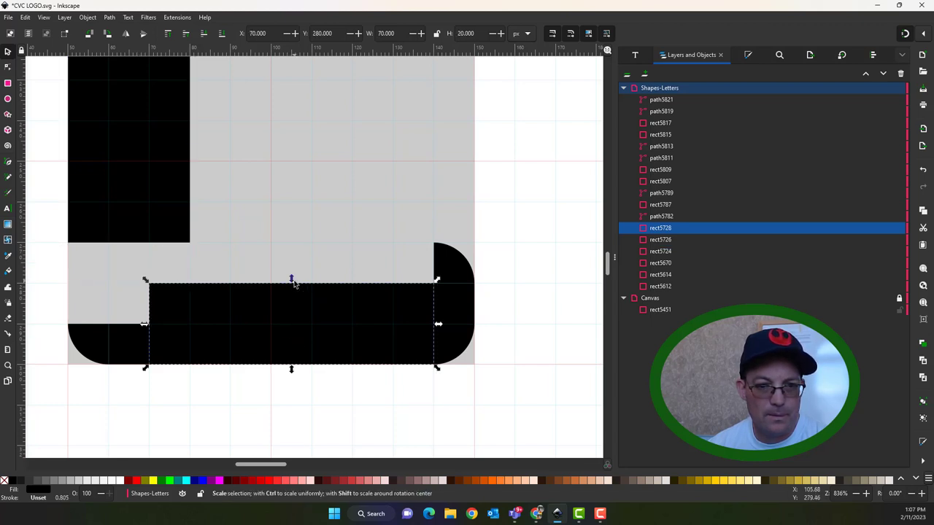
left_click_drag(292, 278, 293, 243)
Step: Duplicate the small square beside the lower-left corner and enlarge the copy to 20 × 20 px, filling the gap at X 50, Y 270
left_click(125, 337)
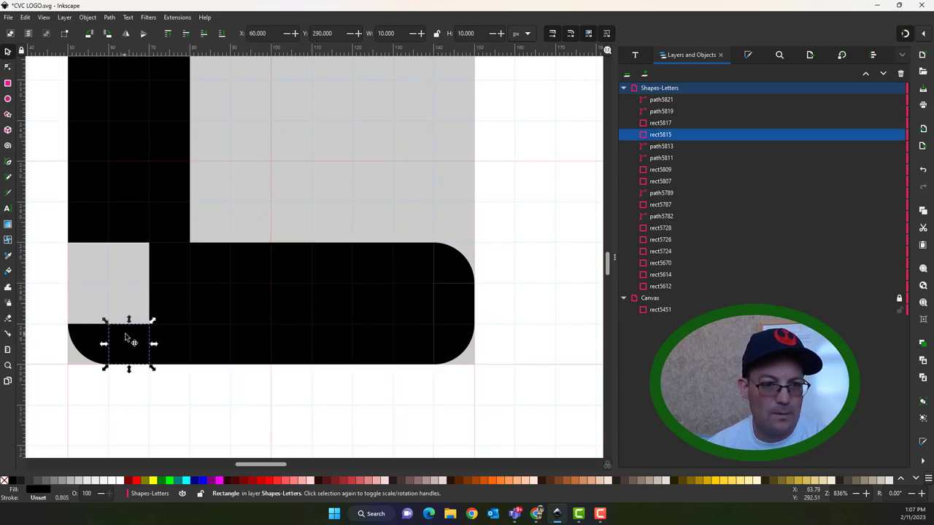
key("ctrl+v")
left_click_drag(130, 340, 151, 328)
left_click(527, 285)
scroll(525, 281, "down", 6)
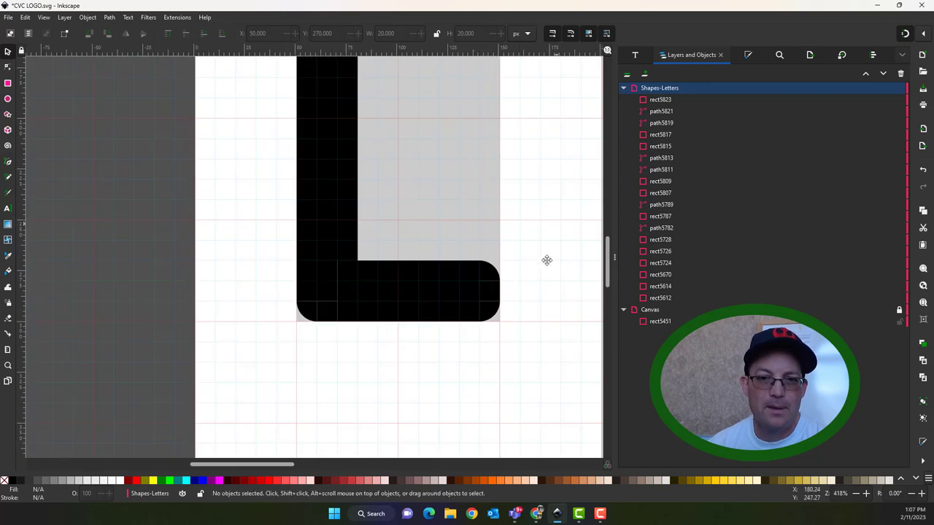
left_click_drag(527, 281, 289, 264)
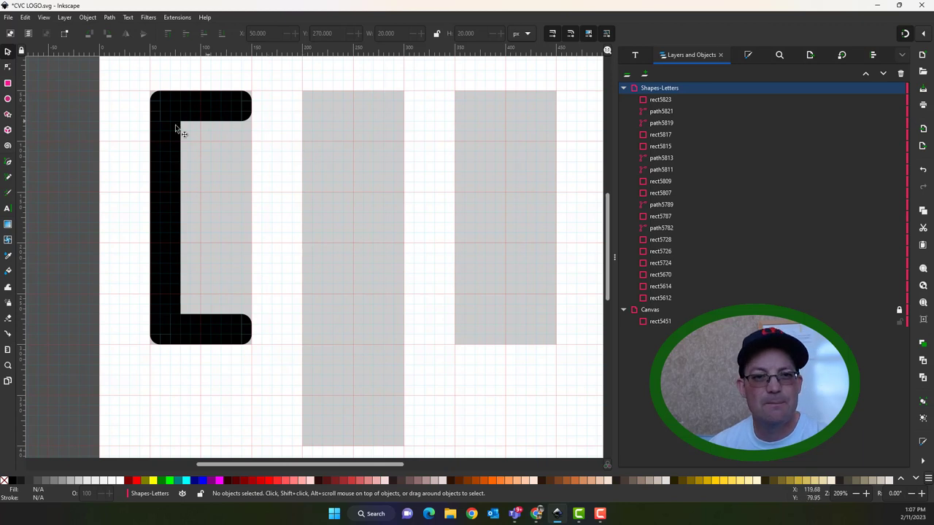
Step: Draw a black circle with 10 px radii inside the C's opening, against the right edge of the gray area below the top bar
scroll(192, 130, "up", 3)
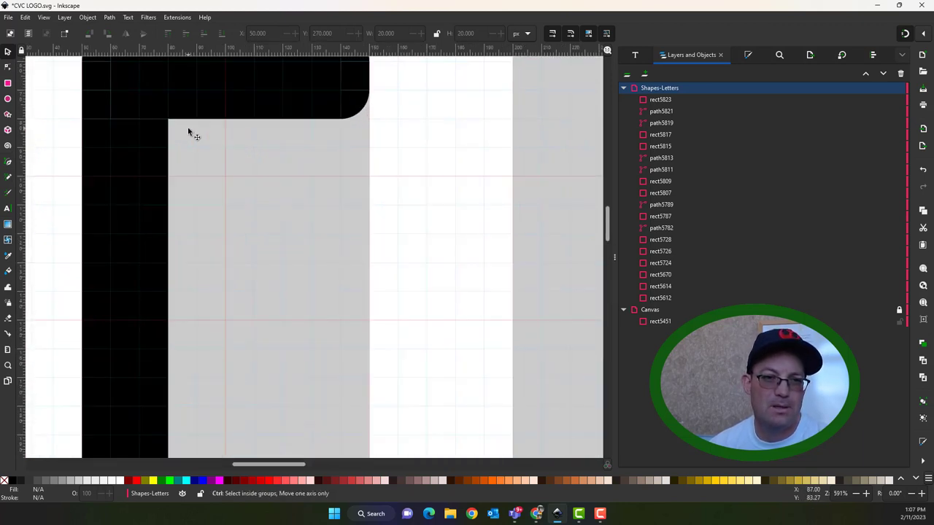
scroll(250, 118, "down", 2)
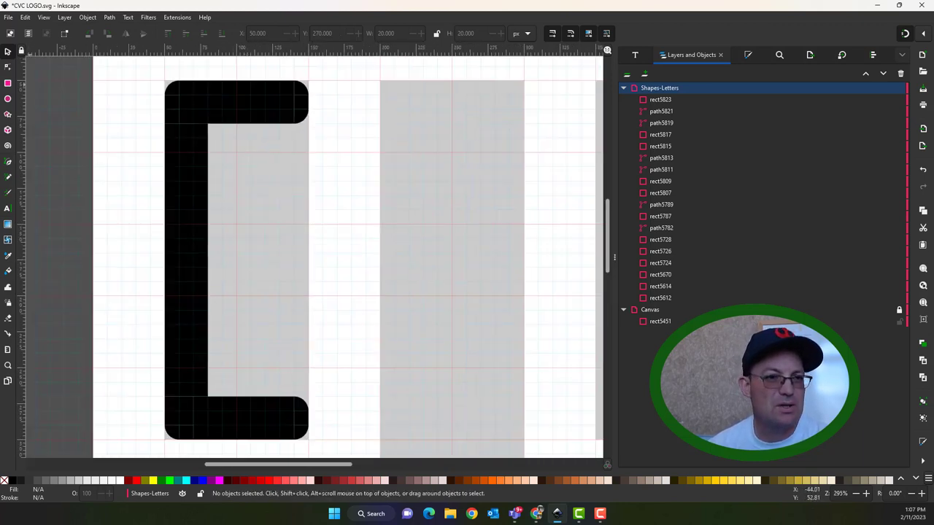
left_click(8, 99)
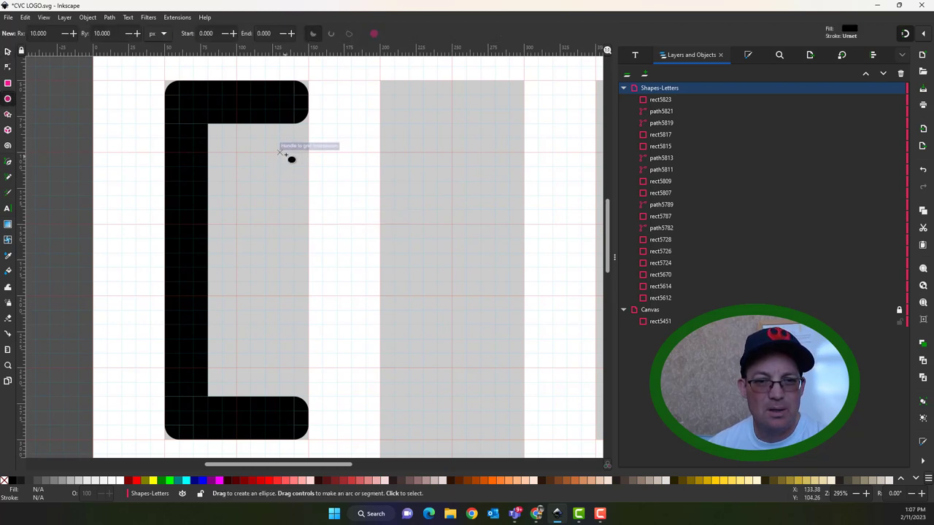
left_click_drag(283, 155, 310, 181)
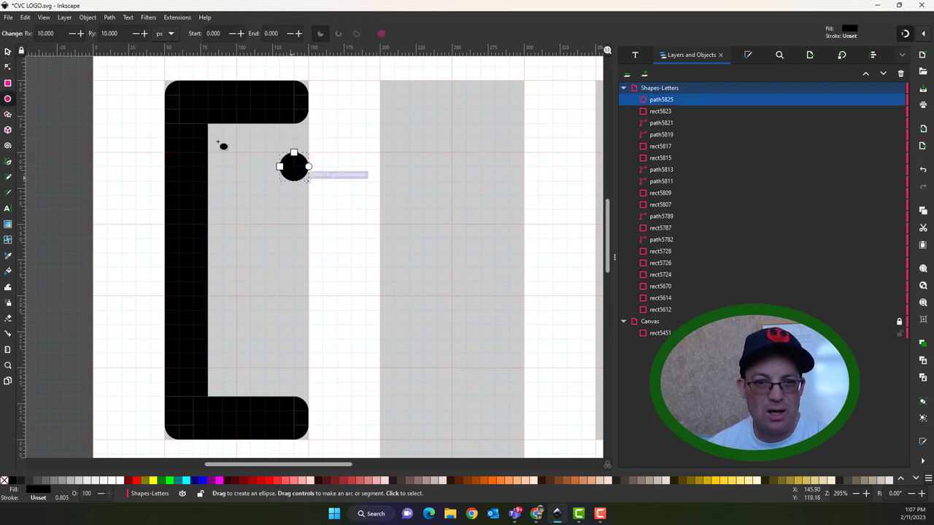
Step: Move the black circle to X 170, Y 120, in the white gap between the two gray areas
left_click(8, 53)
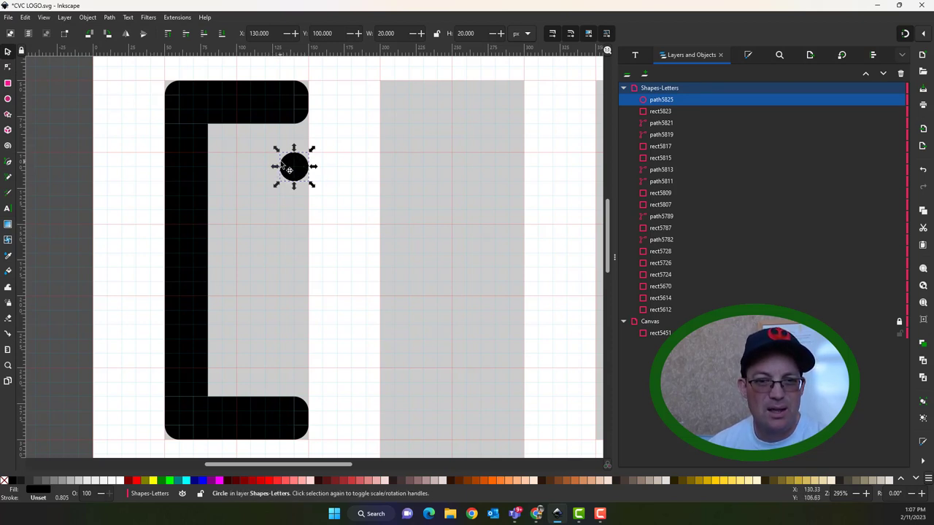
left_click_drag(298, 166, 345, 195)
left_click(325, 231)
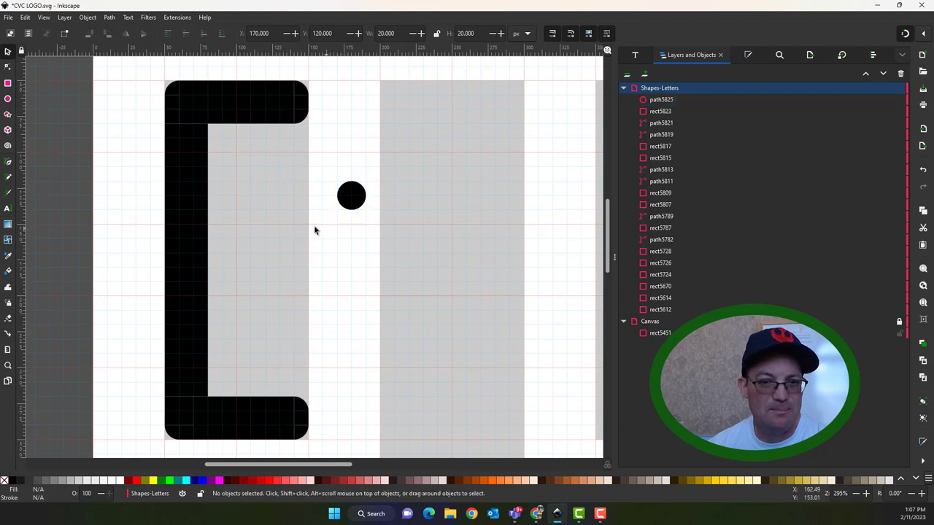
Step: Draw a 20 × 20 px black square at X 160, Y 110, overlapping the circle's upper-left quarter
left_click(8, 225)
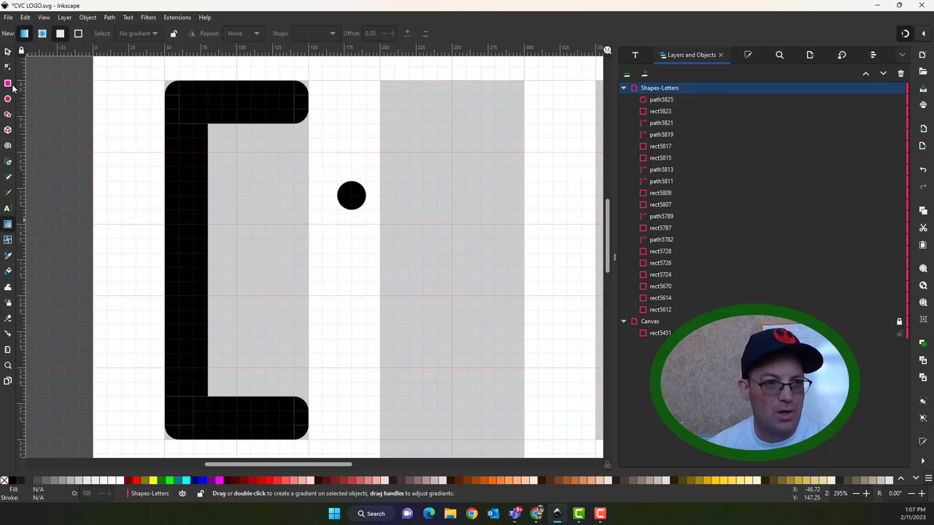
left_click(8, 83)
left_click_drag(324, 167, 351, 194)
key("s")
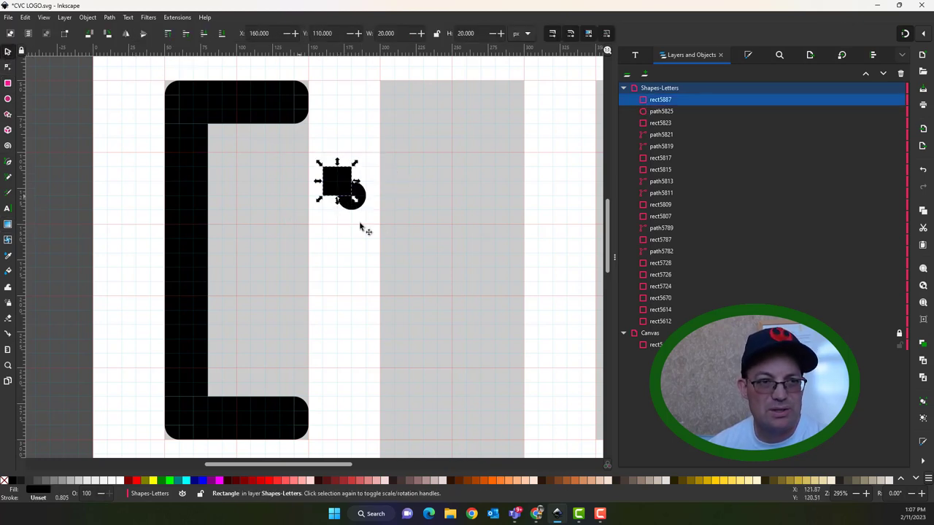
Step: Shrink the square to 10 × 10 px at X 170, Y 120 so it covers only the circle's upper-left quarter
left_click(363, 206, "shift")
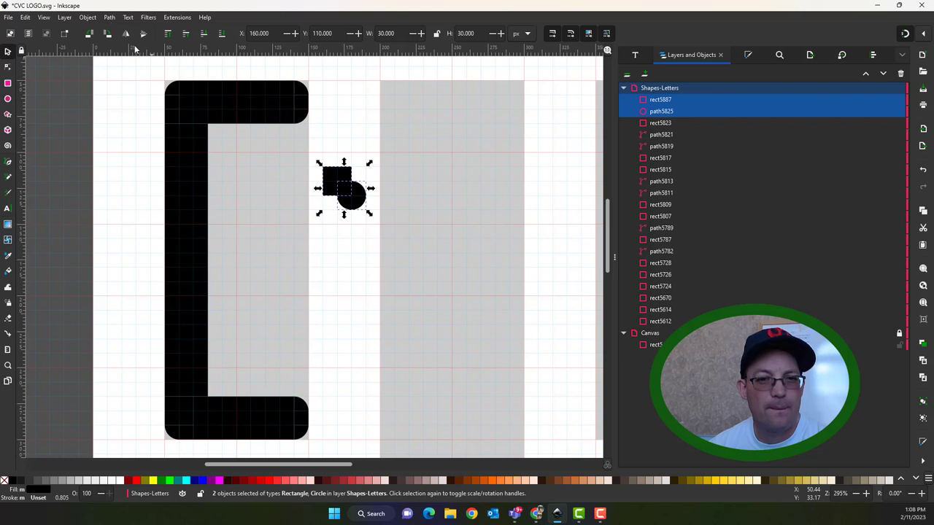
left_click(340, 146)
left_click(335, 183)
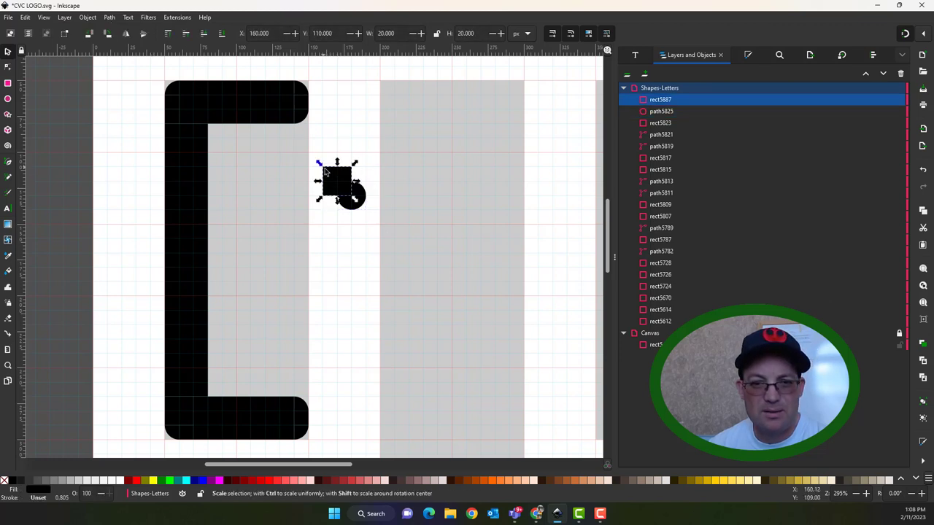
left_click_drag(325, 171, 340, 186)
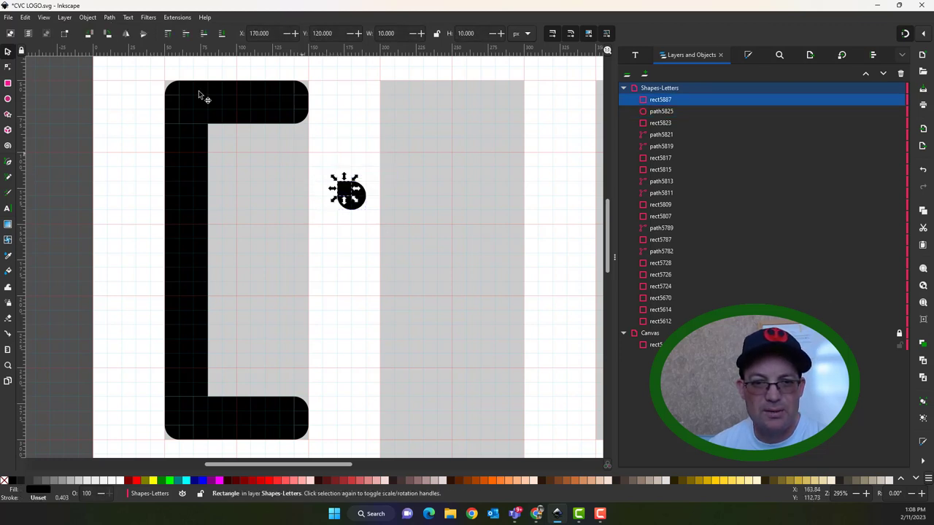
Step: Combine the small square and the circle with Union, and undo the operation
left_click(363, 202, "shift")
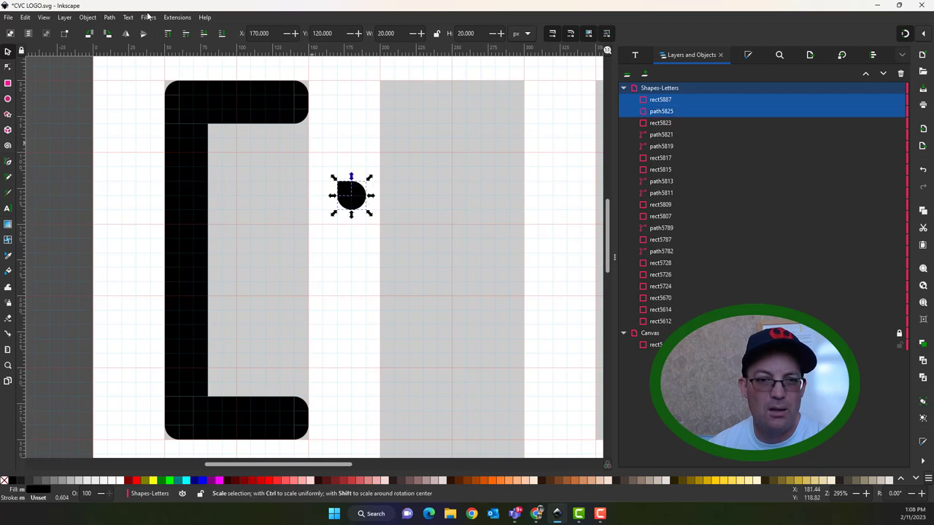
left_click(110, 18)
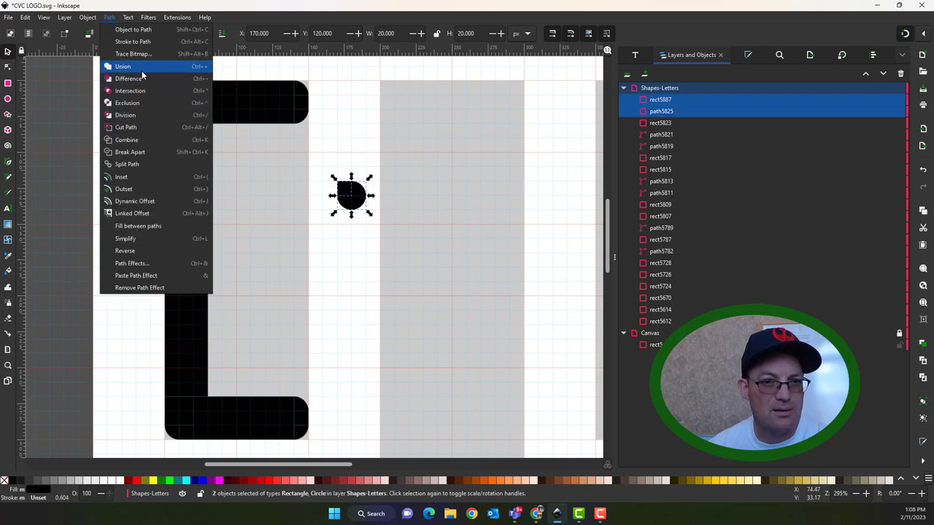
left_click(139, 69)
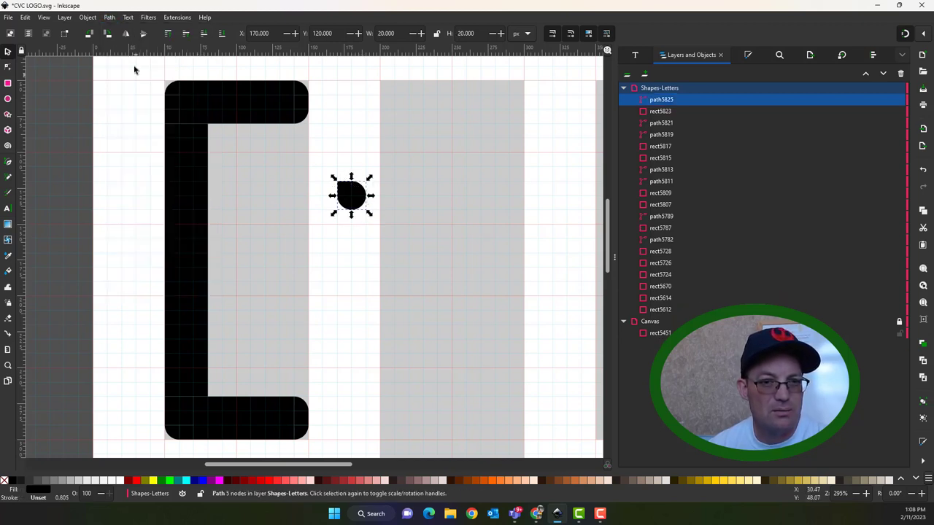
left_click(24, 18)
left_click(32, 32)
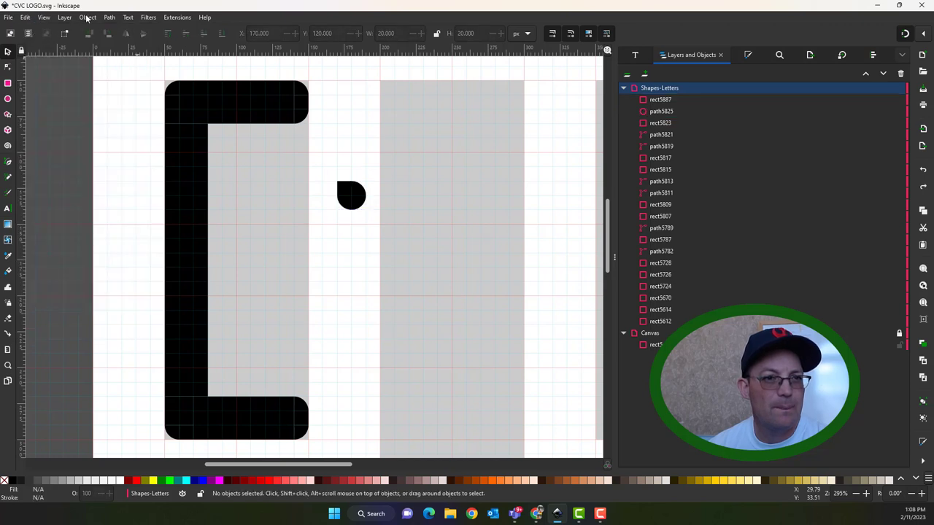
Step: Subtract the small square from the circle with Difference, and undo the operation
left_click(340, 187)
left_click(354, 197, "shift")
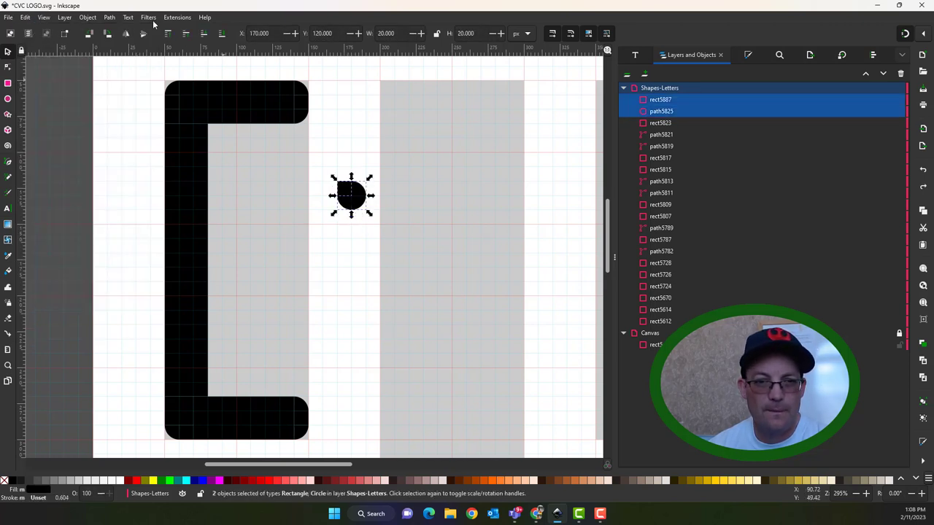
left_click(110, 17)
left_click(139, 81)
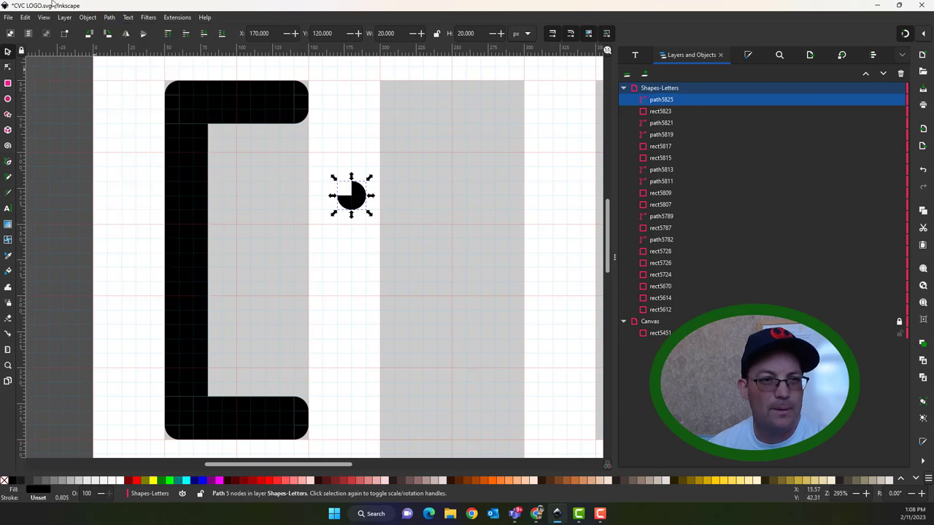
left_click(25, 17)
left_click(36, 30)
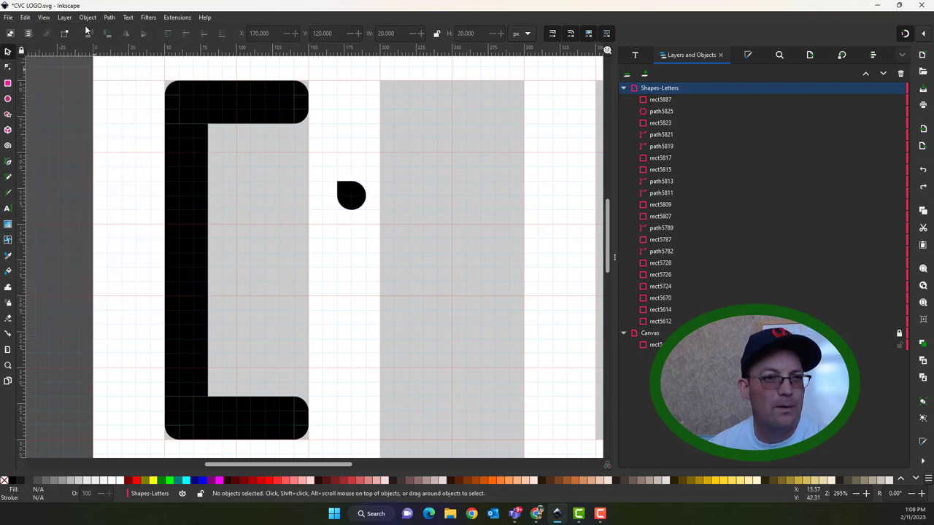
Step: Reduce the small square and circle to their overlap with Intersection, and undo the operation
left_click(356, 212, "shift")
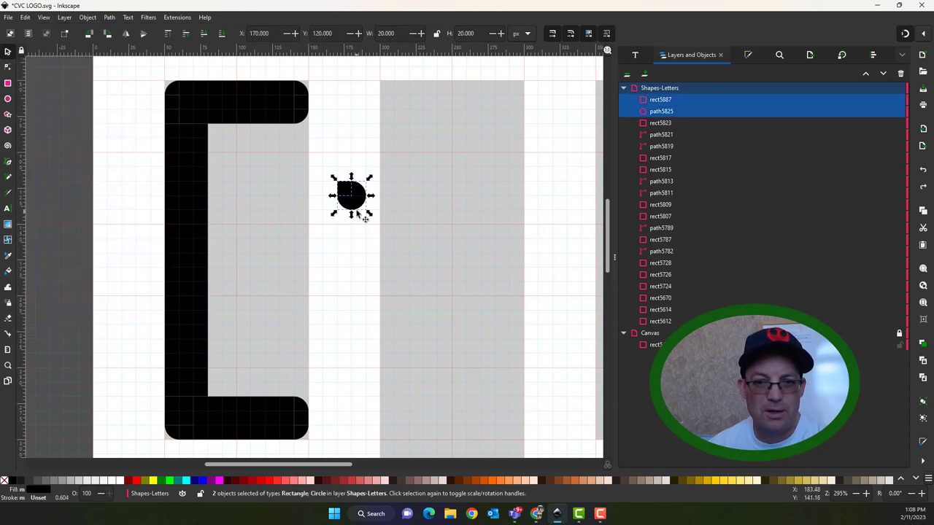
left_click(108, 18)
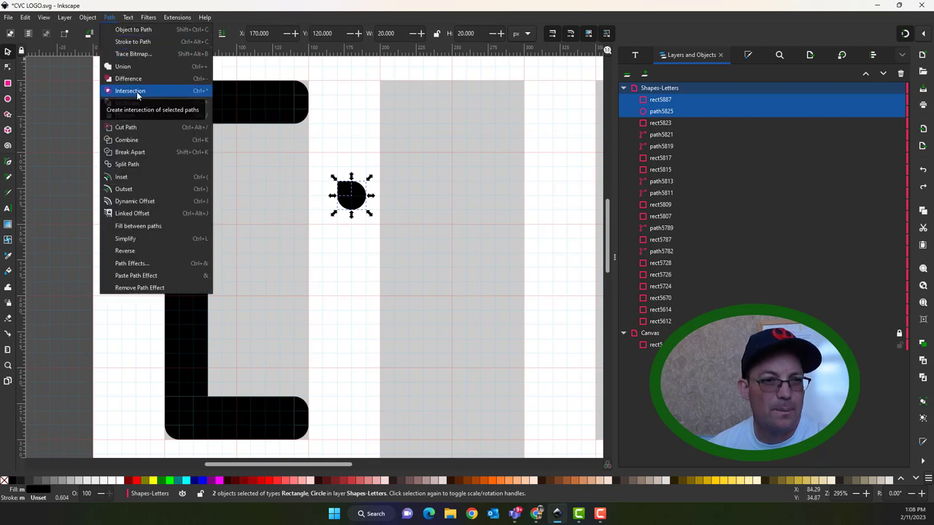
left_click(138, 92)
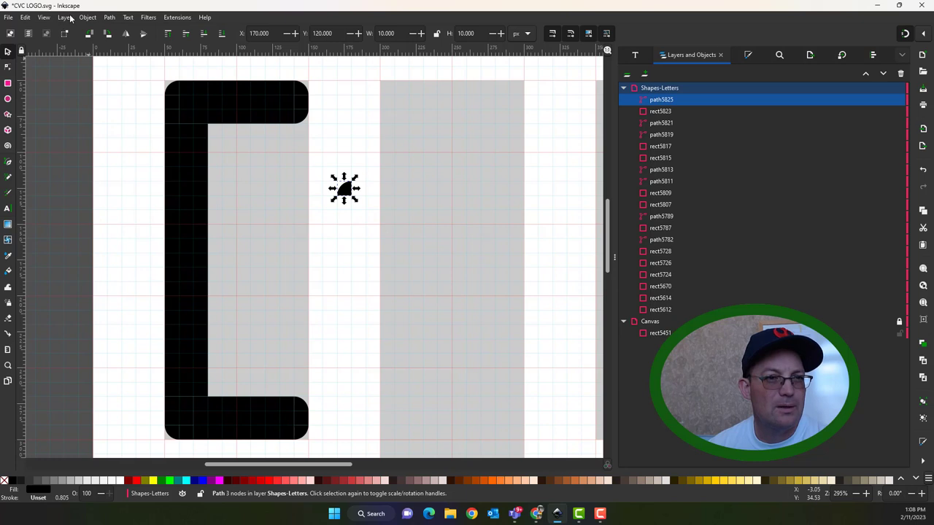
left_click(24, 16)
left_click(34, 33)
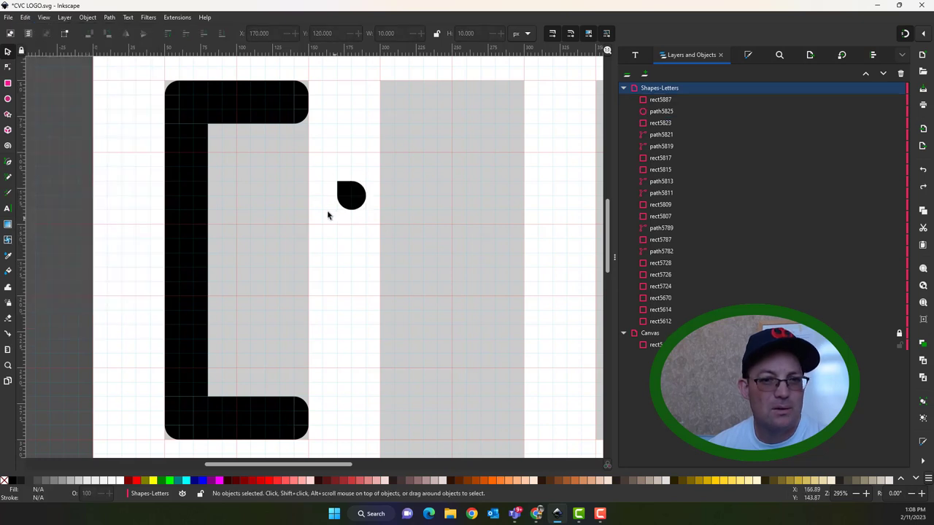
Step: Apply Exclusion to the small square and the circle, and undo the operation
left_click(340, 194)
left_click(357, 199, "shift")
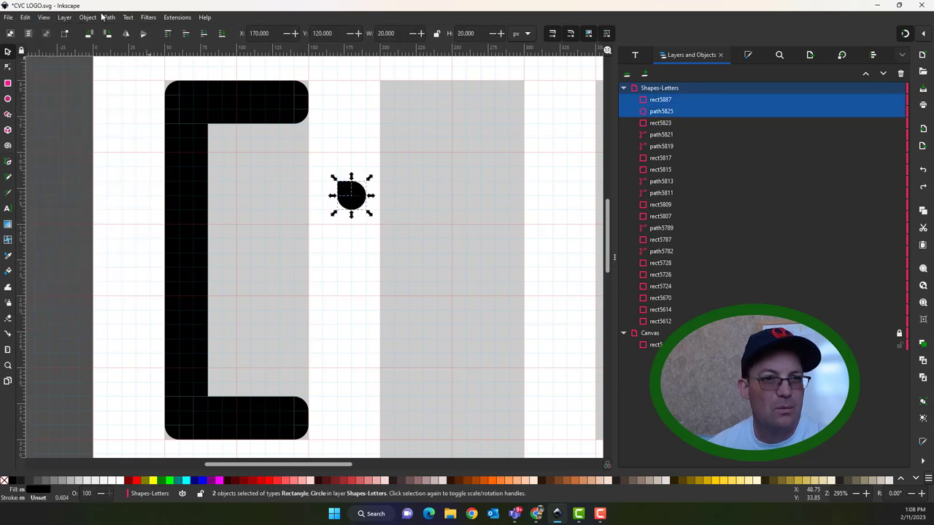
left_click(107, 17)
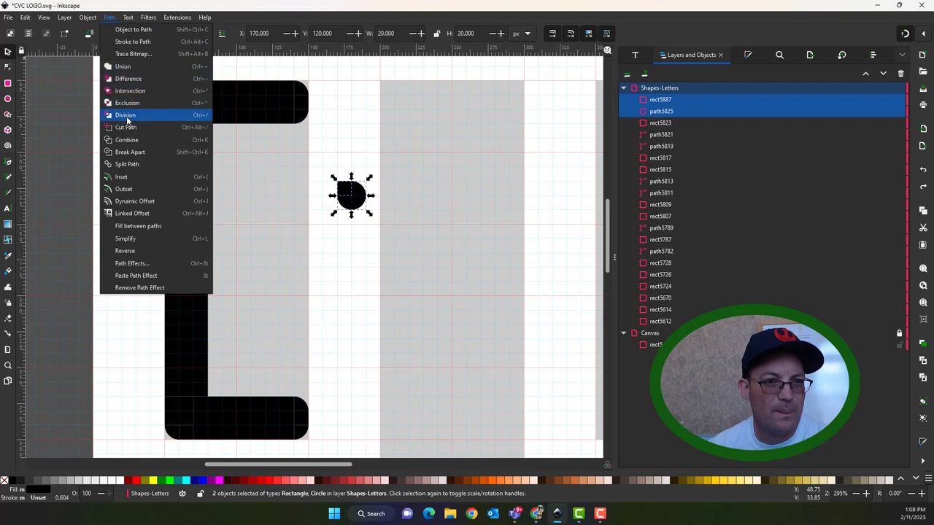
left_click(128, 102)
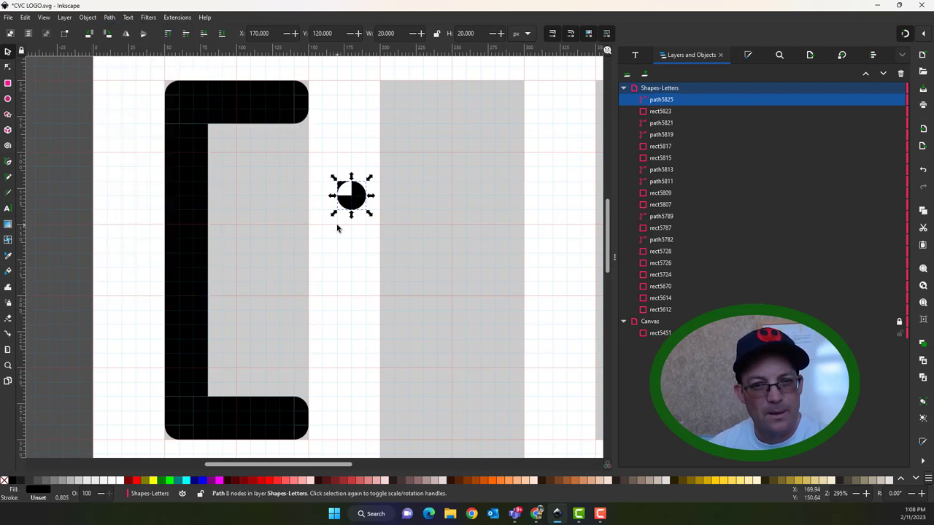
left_click(25, 18)
left_click(29, 25)
Step: Cut the circle with the small square using Division and select the separated upper-left quarter
left_click(353, 202)
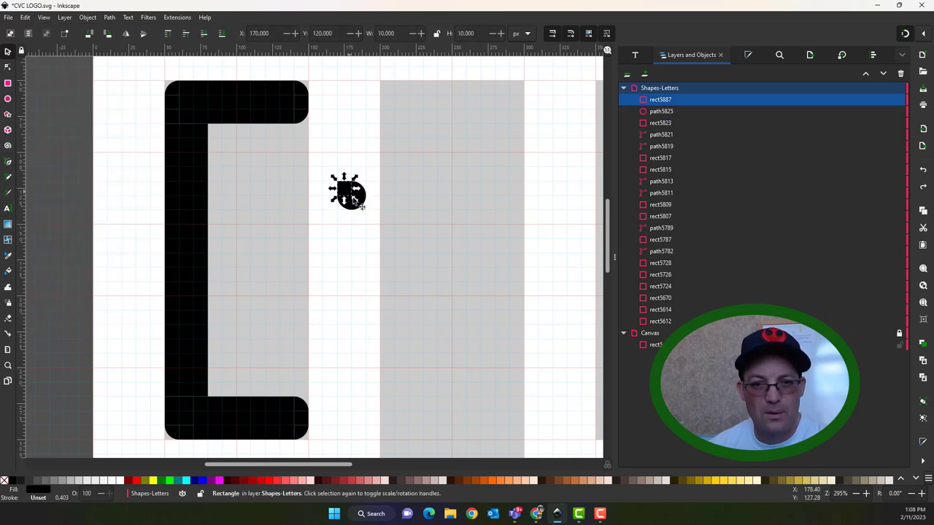
left_click(361, 207, "shift")
left_click(109, 18)
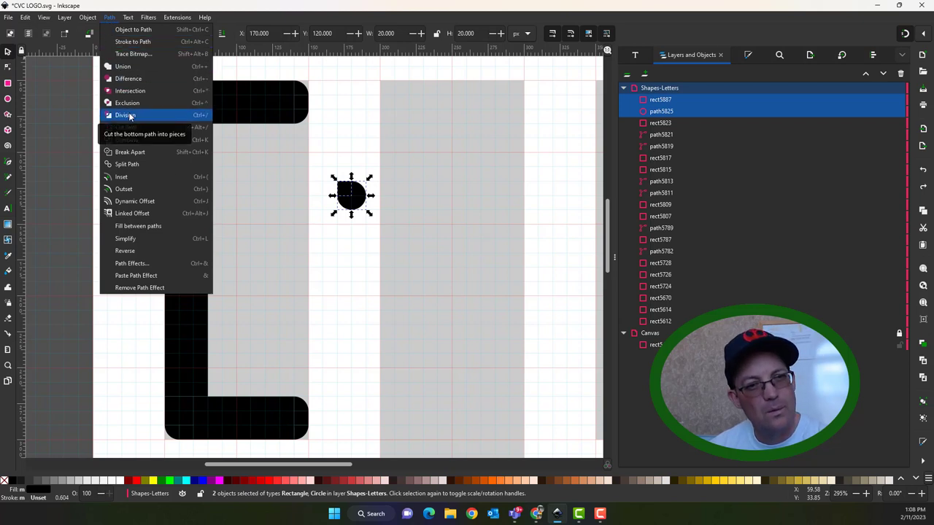
left_click(125, 115)
left_click(360, 229)
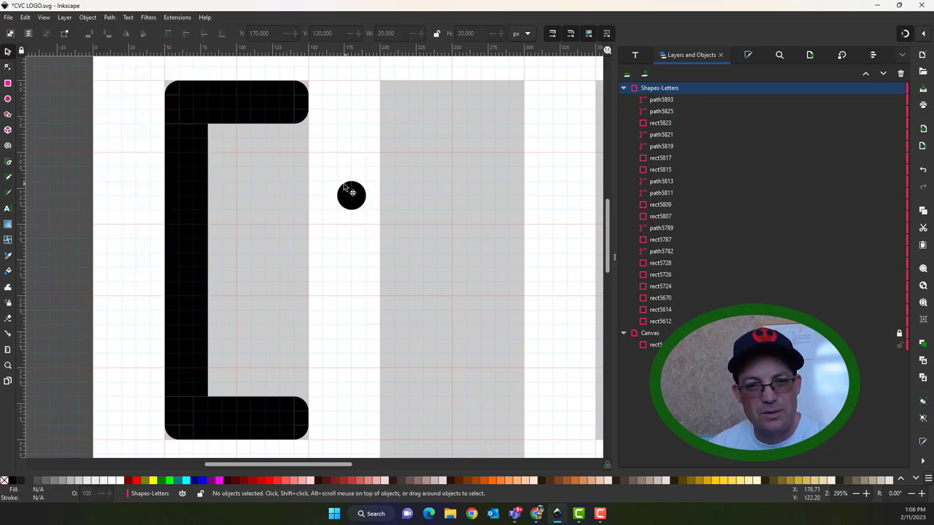
left_click(346, 188)
left_click_drag(347, 189, 334, 177)
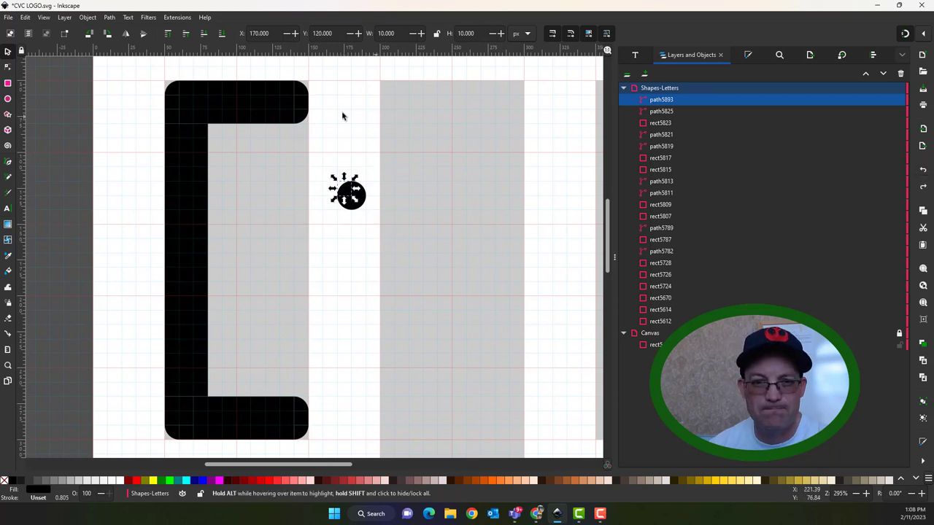
Step: Undo the Division and the square's resize, and redo the resize to 10 × 10 px
left_click(923, 169)
left_click(923, 170)
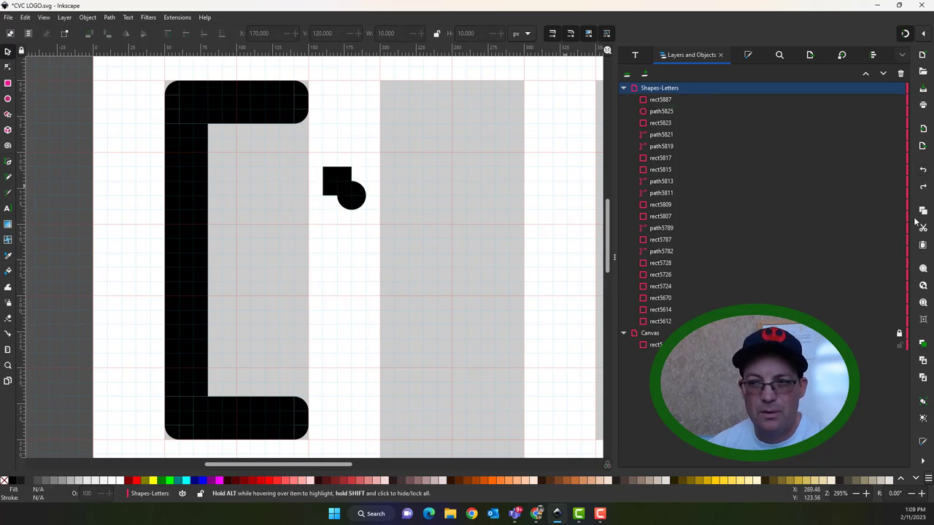
left_click(923, 187)
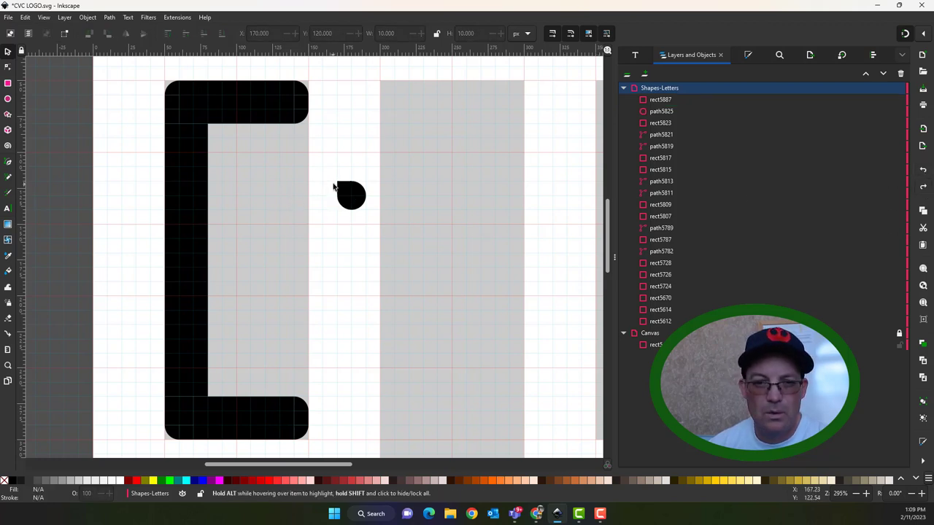
Step: Raise the circle to the top of the stacking order, and undo both this change and the square's resize
left_click(354, 197)
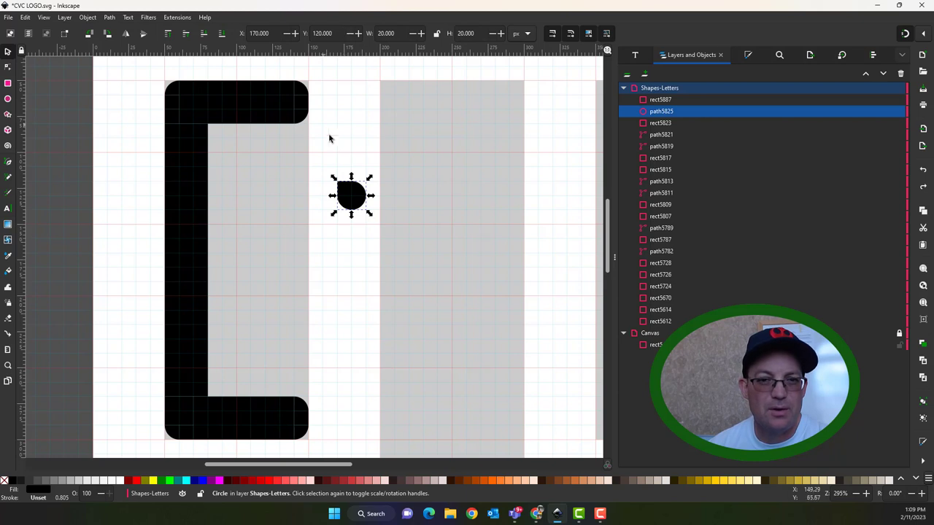
left_click(169, 34)
key("Escape")
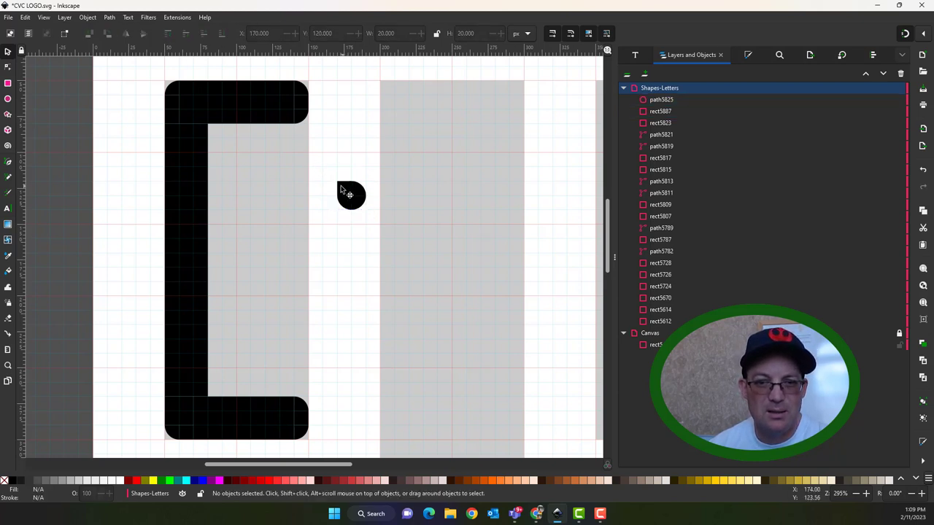
left_click(343, 190)
key("Escape")
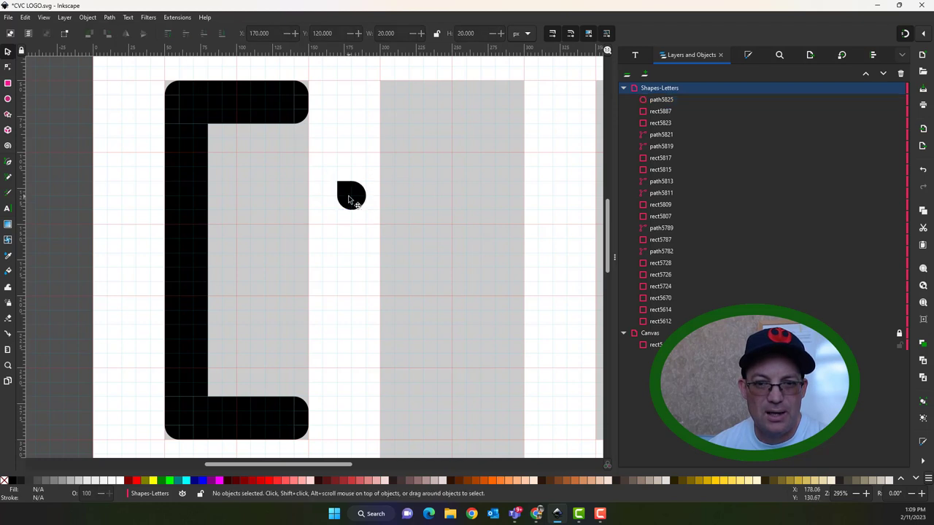
left_click(357, 204)
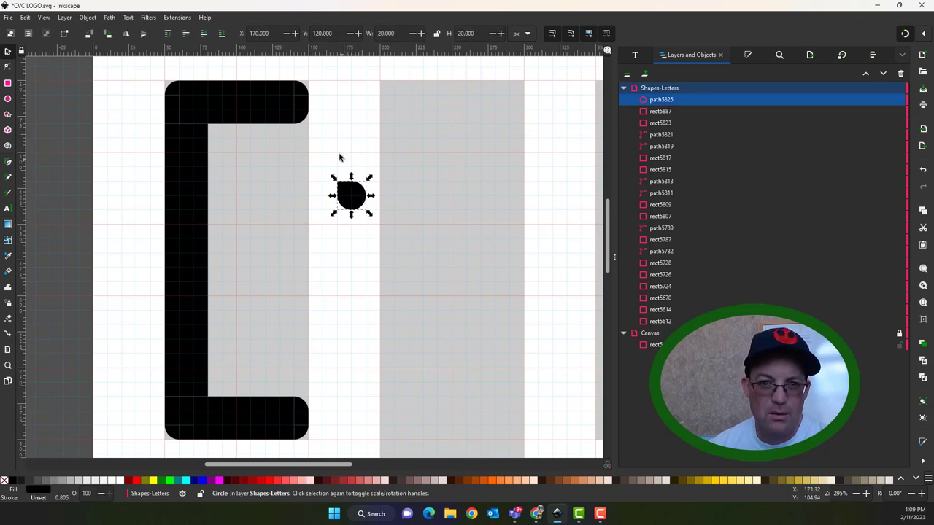
left_click(923, 170)
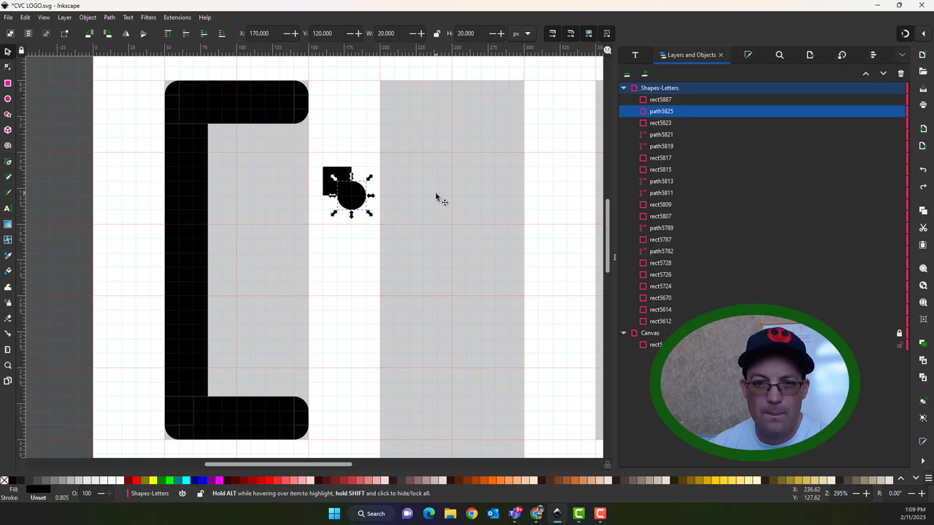
Step: Raise the circle beside the first C to the top of the stacking order, above the small square
key("Escape")
left_click(348, 192)
left_click(355, 207, "shift")
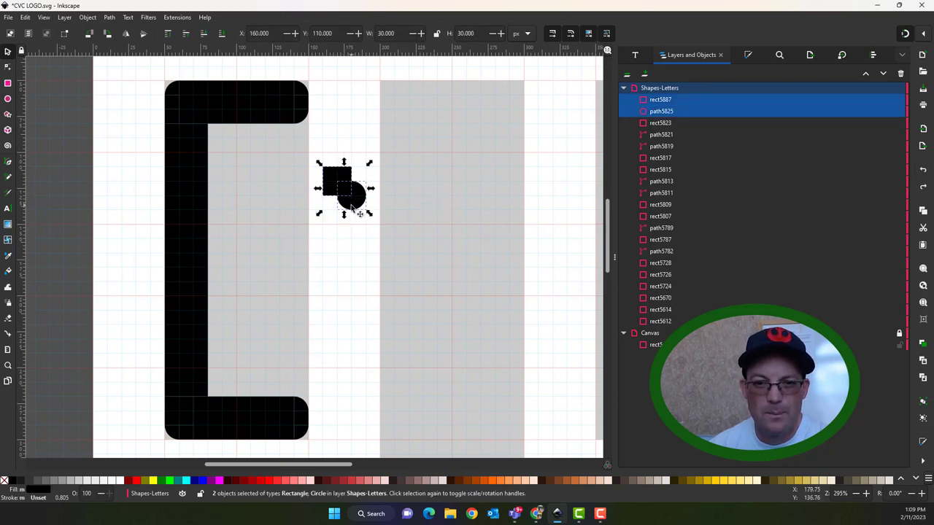
left_click(353, 209)
key("Escape")
left_click(352, 195)
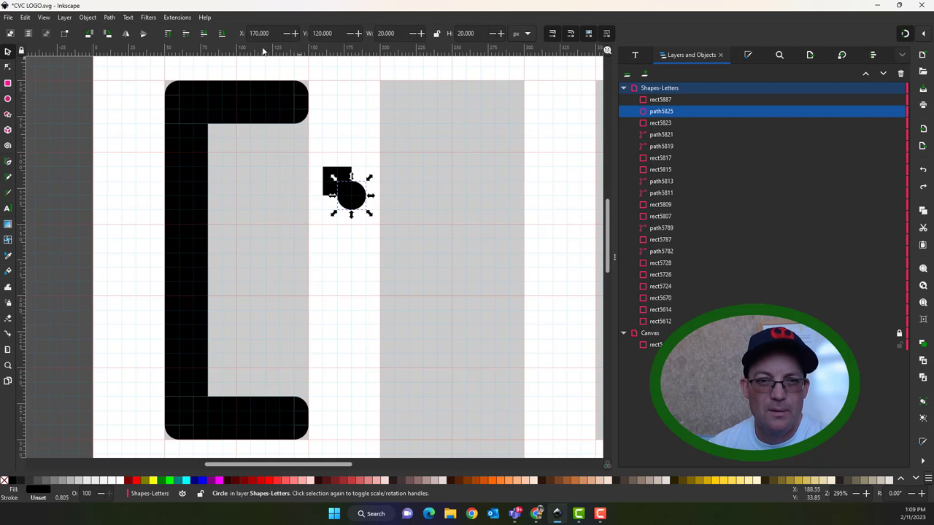
left_click(330, 174)
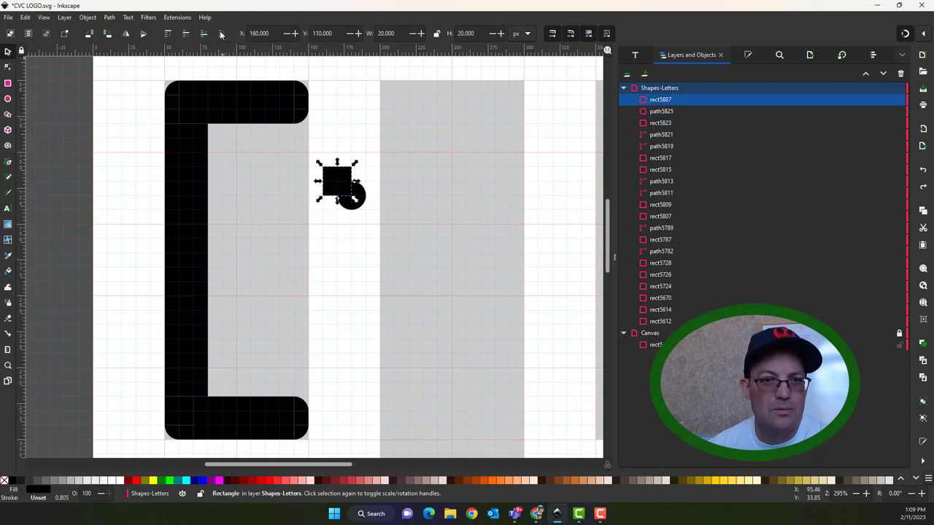
left_click(354, 212)
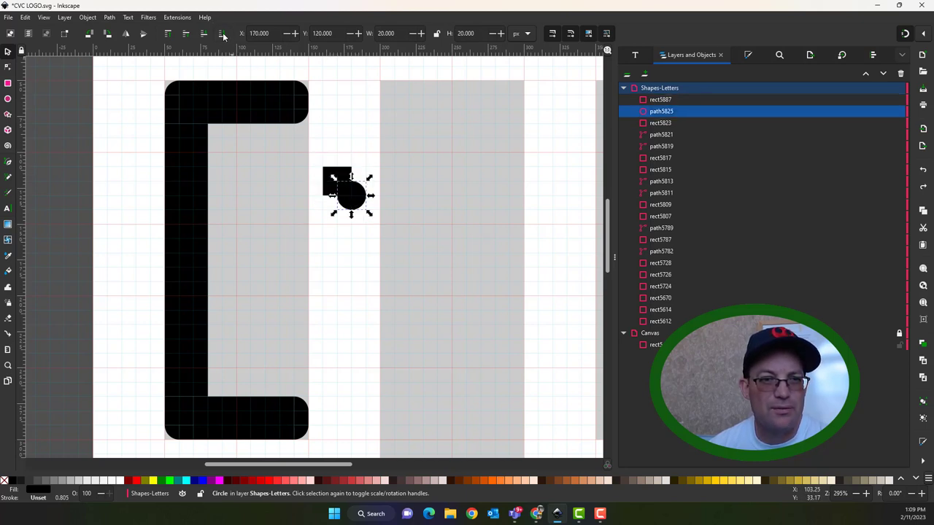
left_click(168, 34)
Step: Apply Intersection to the small square and the raised circle, and undo the operation
left_click(334, 173, "shift")
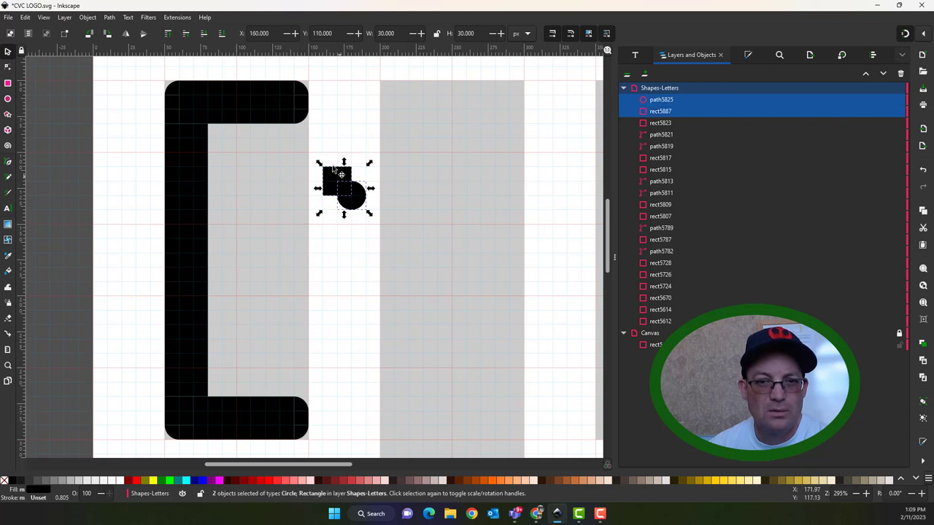
left_click(108, 17)
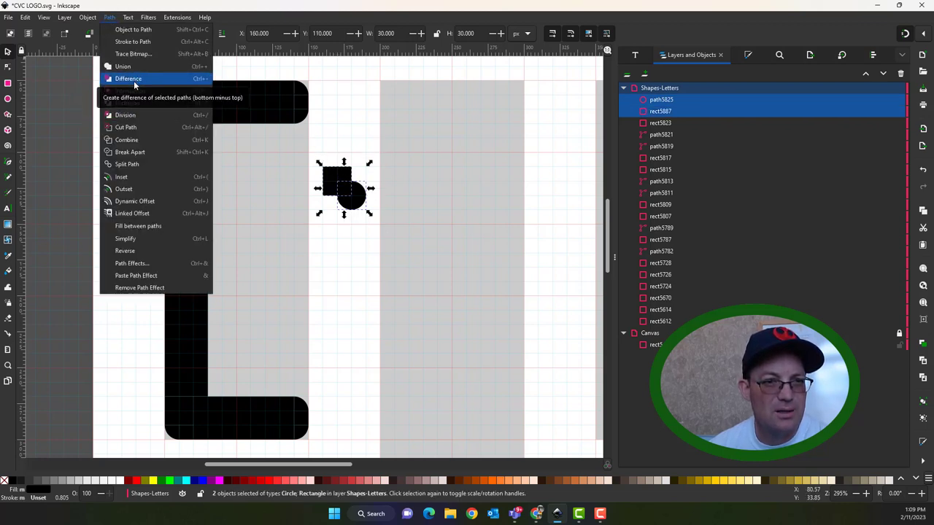
left_click(130, 91)
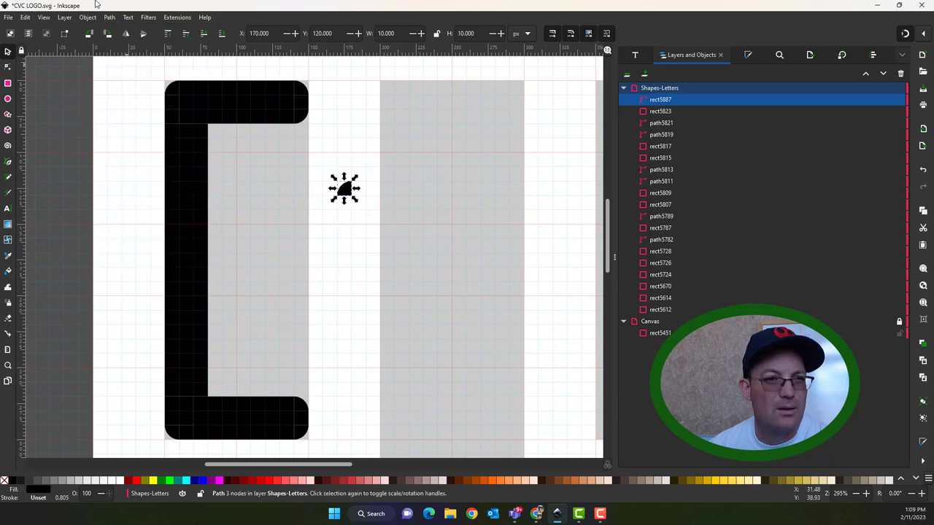
left_click(25, 17)
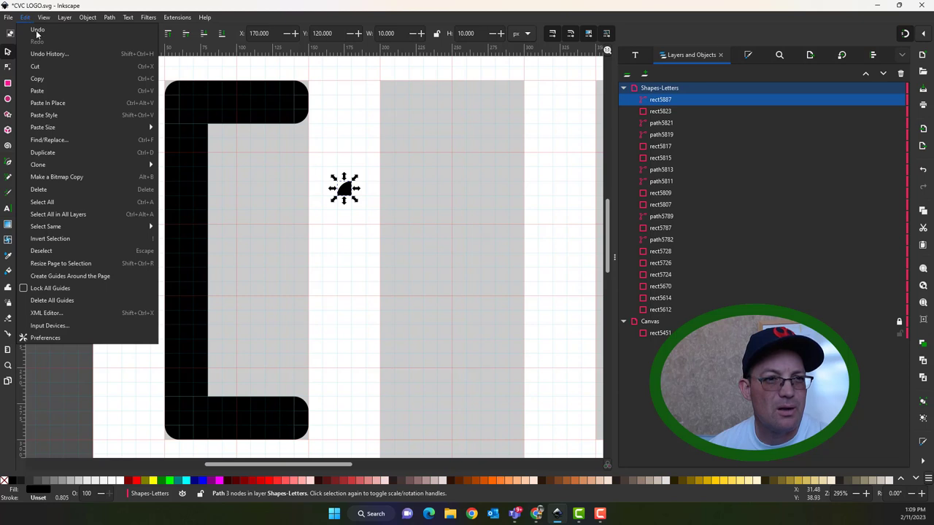
left_click(35, 30)
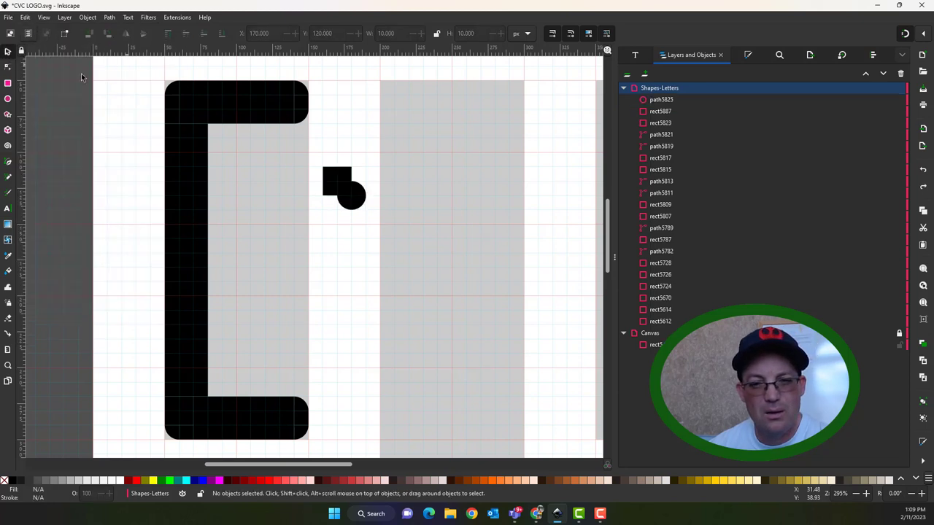
Step: Cut the small square with the circle using Division, pull the quarter-circle piece away and delete it
left_click(343, 187)
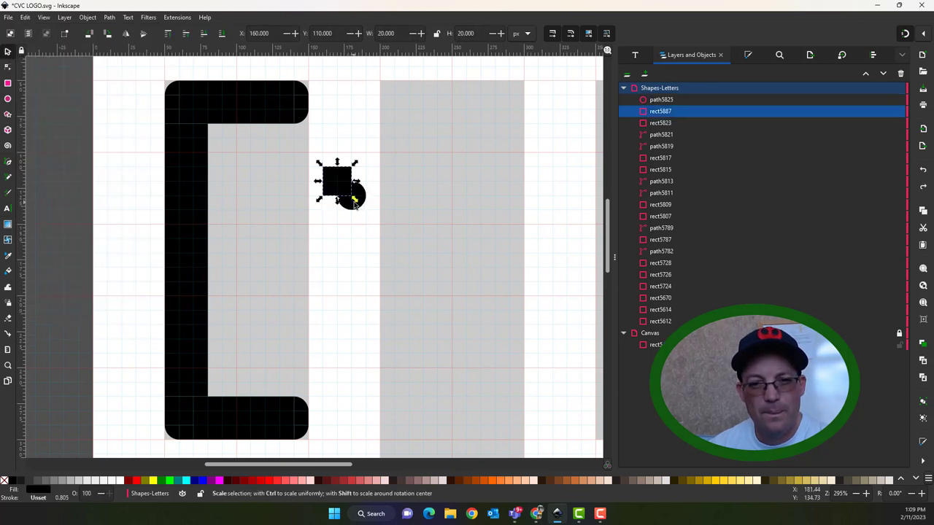
left_click(355, 204, "shift")
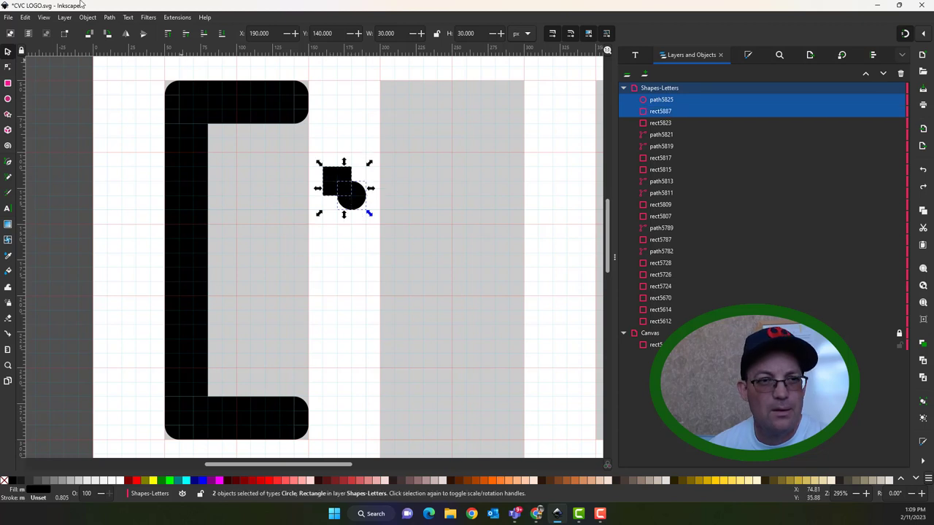
left_click(109, 18)
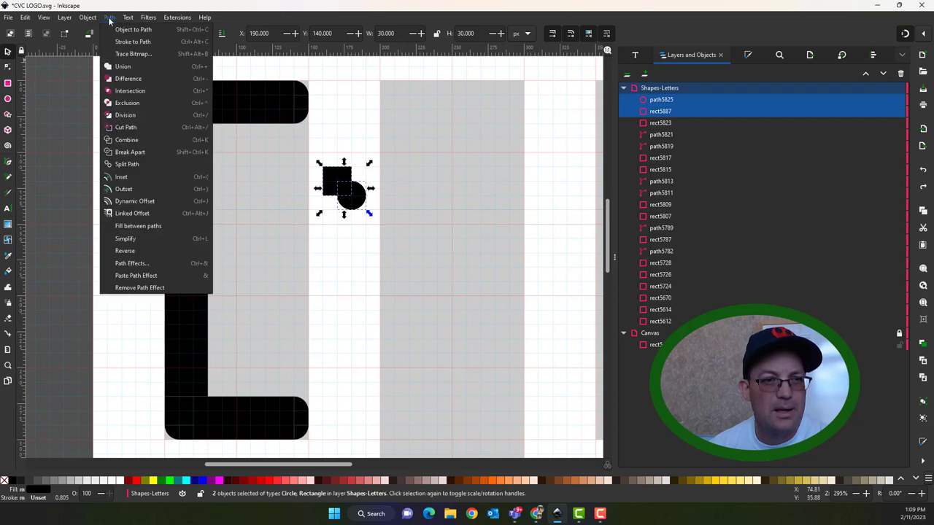
left_click(128, 117)
key("Escape")
left_click_drag(349, 191, 375, 228)
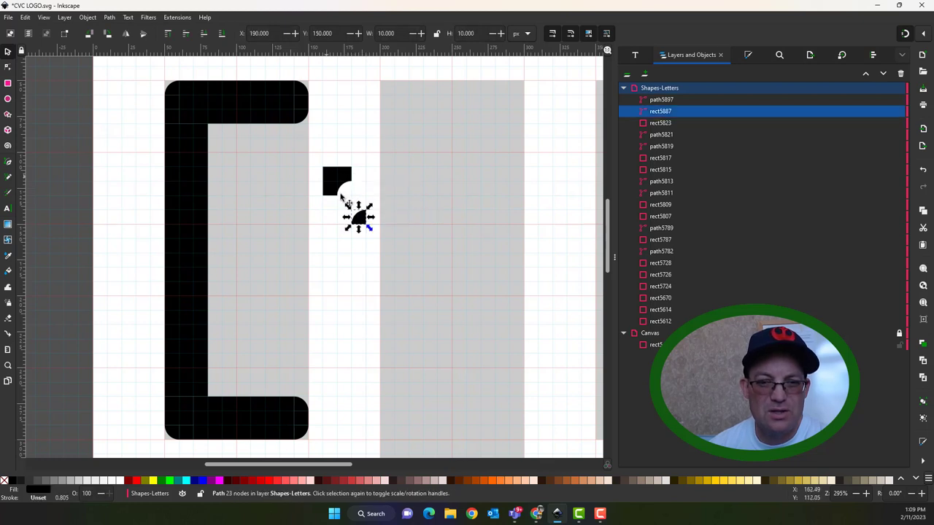
key("Delete")
Step: Place the notched square at the C's upper inner corner, X 70, Y 70 px, and a duplicate rotated 90° counter-clockwise at the lower one, Y 260 px
left_click(340, 182)
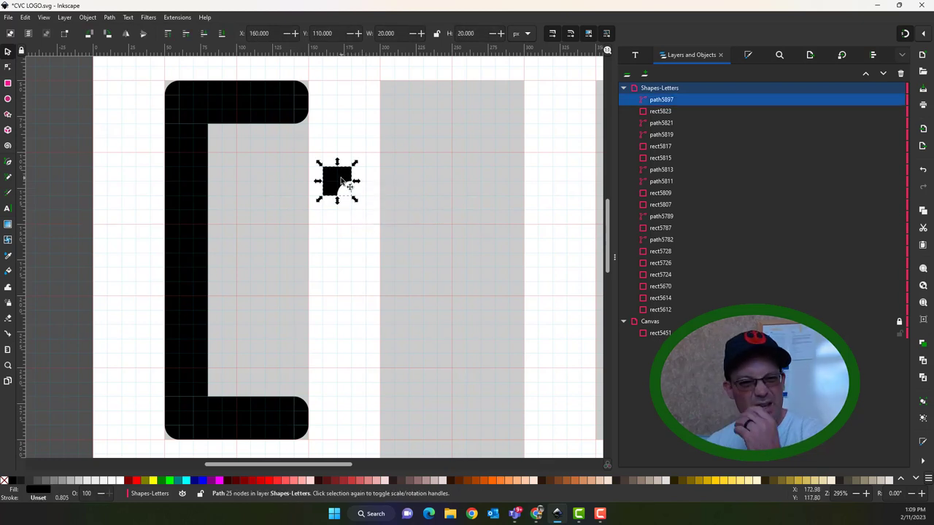
left_click_drag(339, 182, 209, 125)
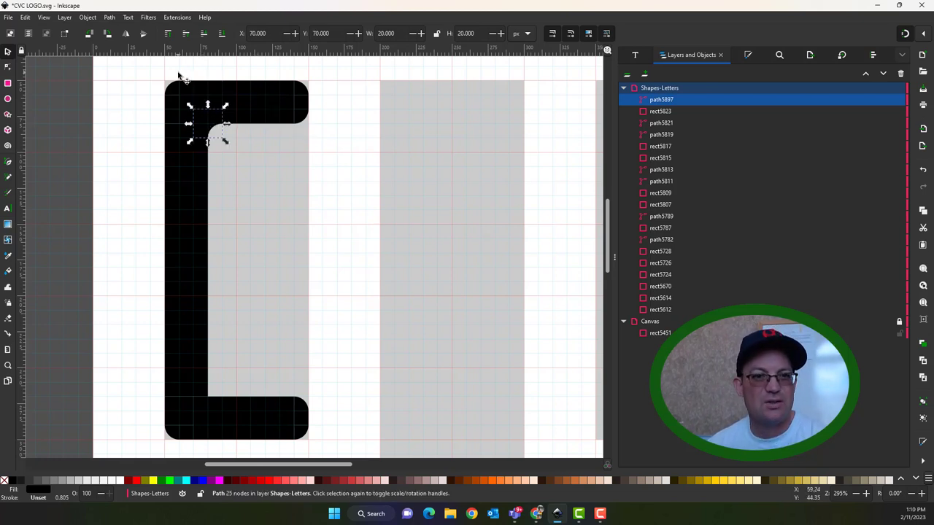
key("ctrl+d")
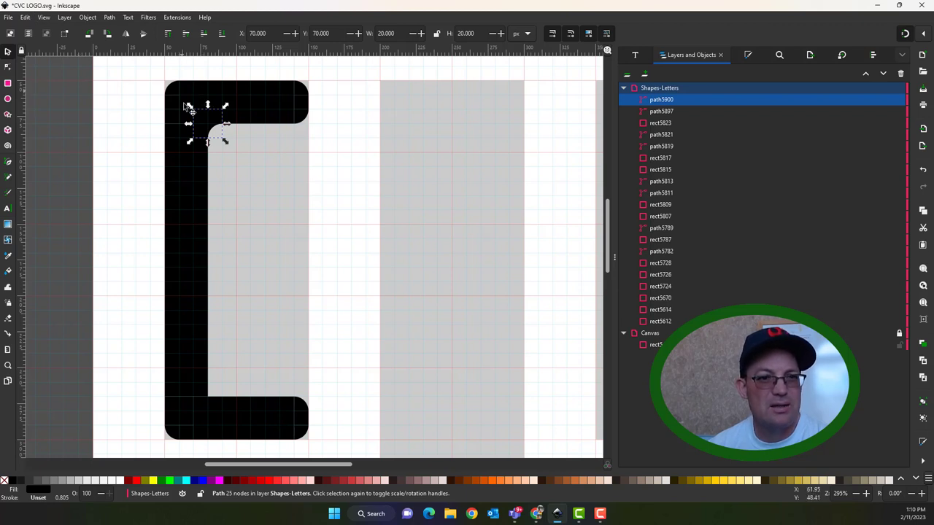
left_click_drag(188, 108, 199, 405)
left_click(90, 34)
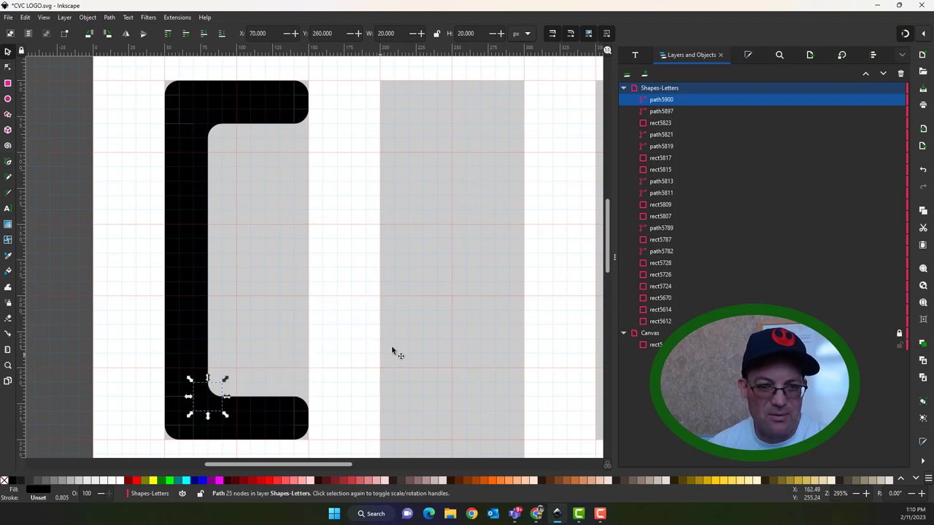
left_click(325, 305)
Step: Select all the black pieces of the first C, excluding its gray guide rectangle, and group them
scroll(325, 303, "down", 3)
scroll(333, 310, "up", 2)
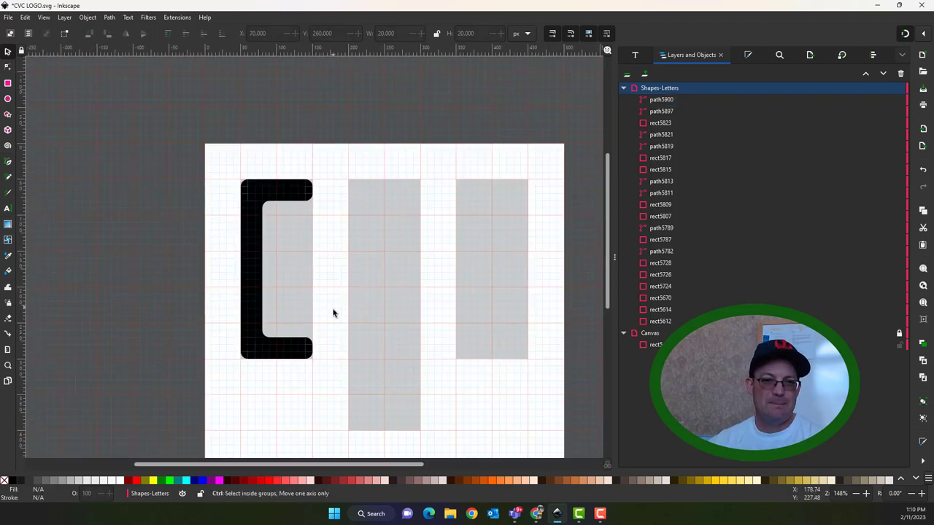
left_click_drag(333, 313, 240, 291)
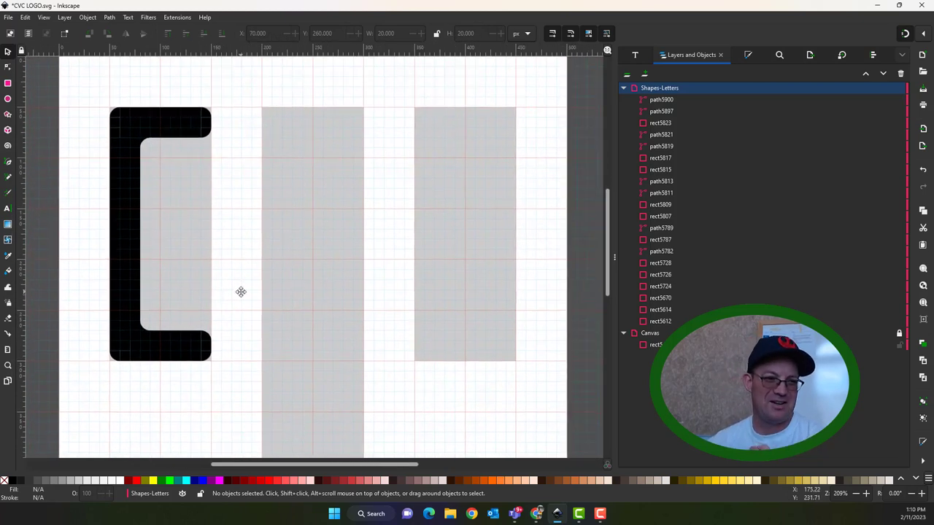
left_click_drag(79, 90, 244, 410)
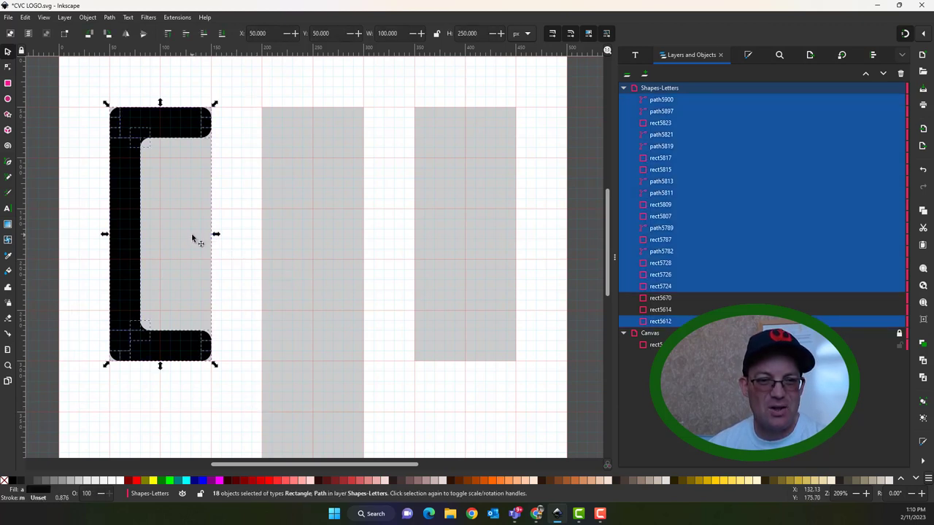
left_click(923, 404)
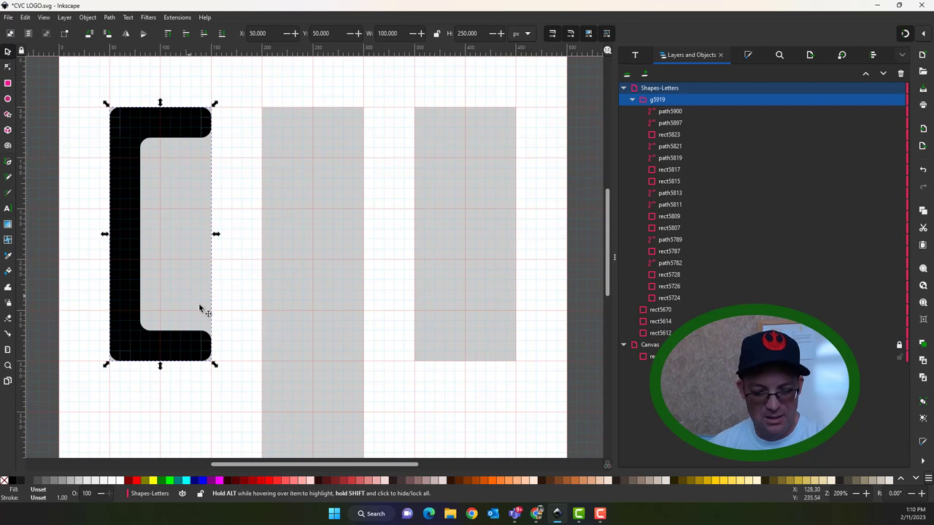
Step: Duplicate the grouped C and move the copy over the third gray guide rectangle
key("ctrl+d")
left_click_drag(115, 214, 431, 210)
left_click_drag(433, 129, 418, 122)
mouse_move(418, 352)
left_mouse_down()
mouse_move(425, 358)
mouse_move(408, 367)
mouse_move(410, 355)
left_mouse_up()
Step: Align the duplicated C exactly with the third gray guide at X 350, Y 50 px, and deselect it
scroll(408, 367, "up", 2)
scroll(562, 370, "right", 3)
left_click_drag(467, 331, 484, 348)
scroll(533, 385, "up", 4)
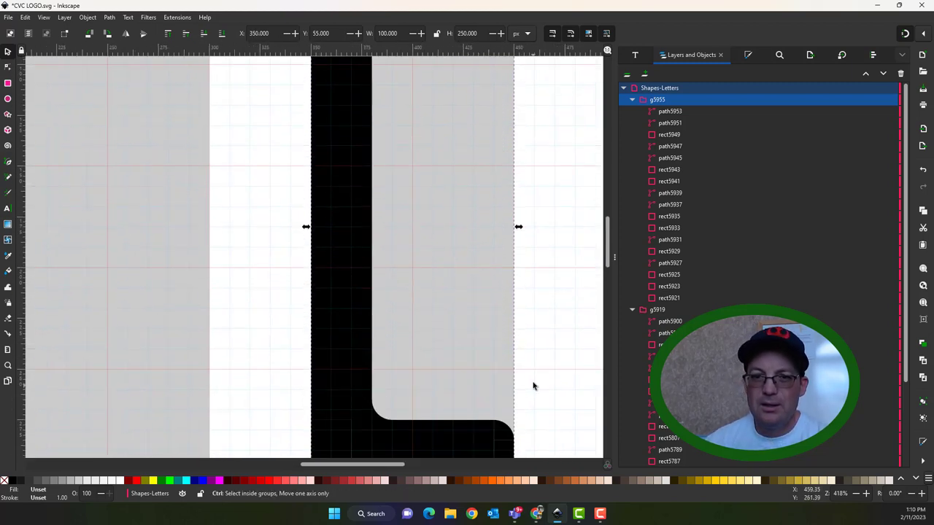
scroll(523, 358, "down", 3)
scroll(521, 250, "up", 3)
left_click_drag(536, 256, 531, 245)
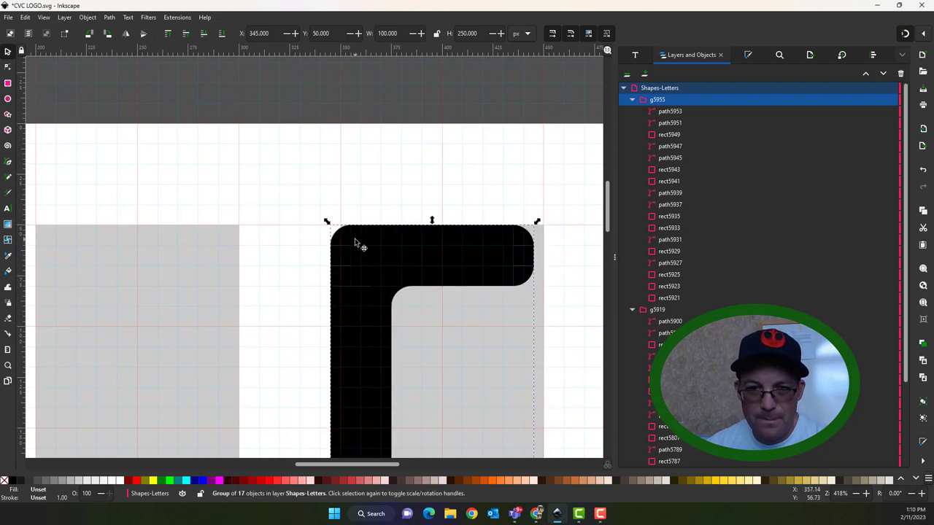
left_click_drag(339, 250, 347, 245)
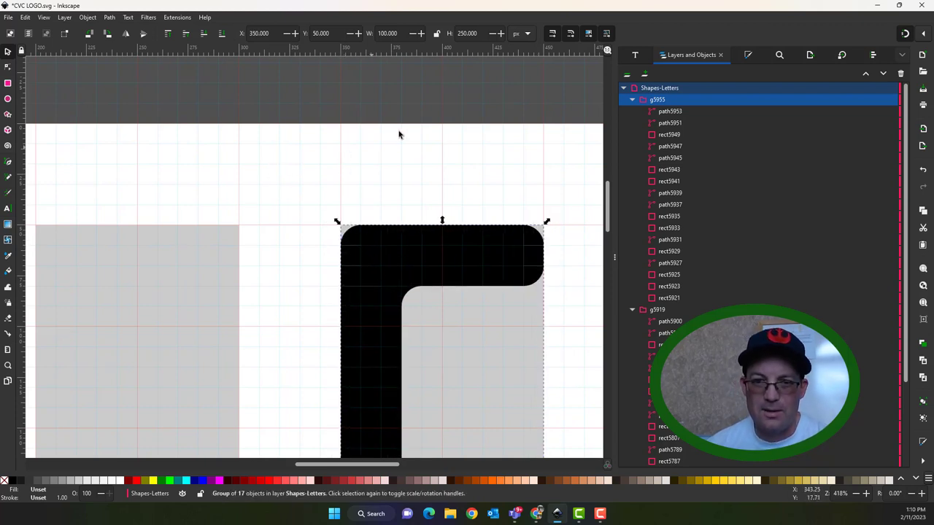
left_click(407, 101)
Step: Draw two 30 × 240 px vertical rectangles along both sides of the middle gray guide, ending level with the Cs' lower edges
scroll(398, 188, "down", 3)
scroll(147, 149, "down", 2)
scroll(147, 148, "left", 1)
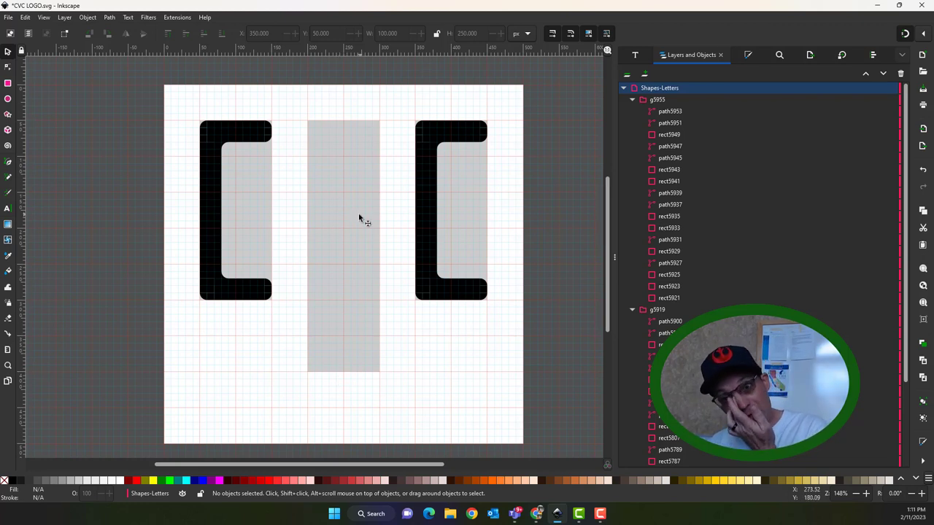
left_click(7, 84)
left_click_drag(309, 129, 329, 299)
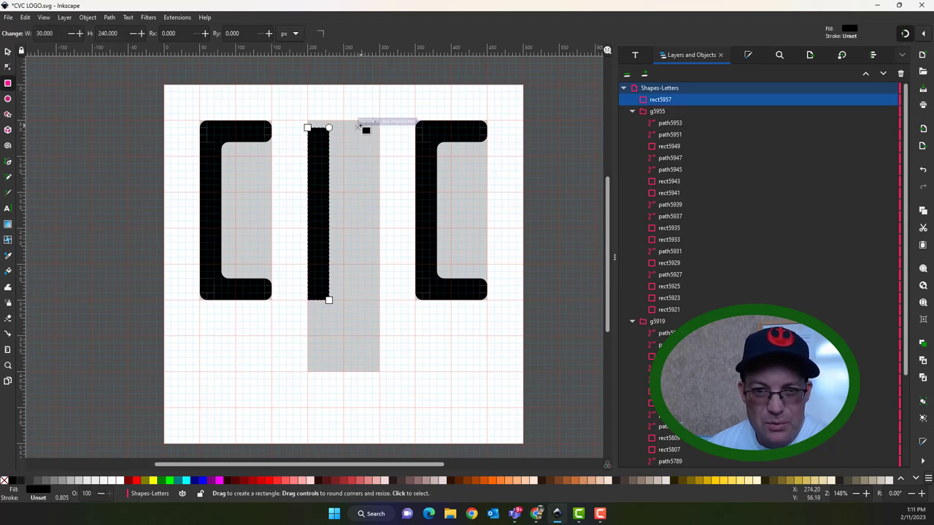
left_click_drag(358, 128, 378, 299)
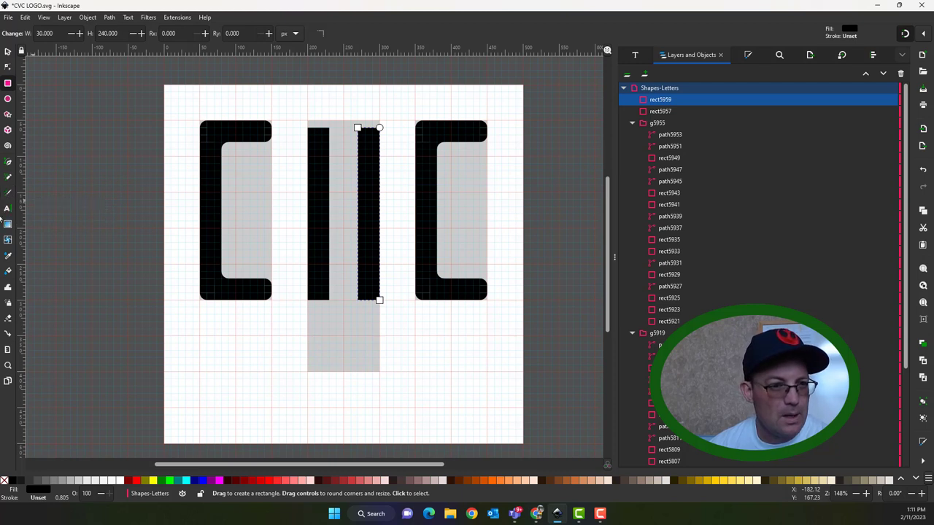
left_click(8, 162)
left_click(308, 300)
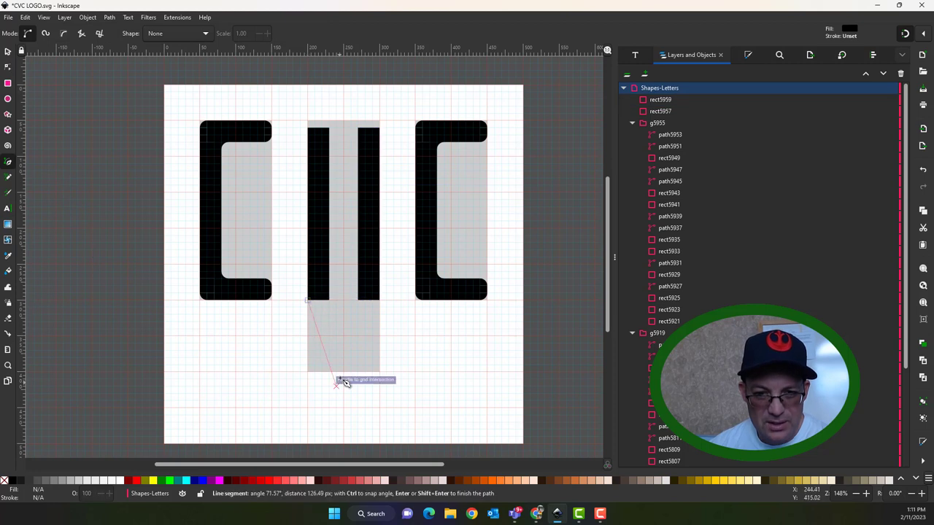
left_click(342, 370)
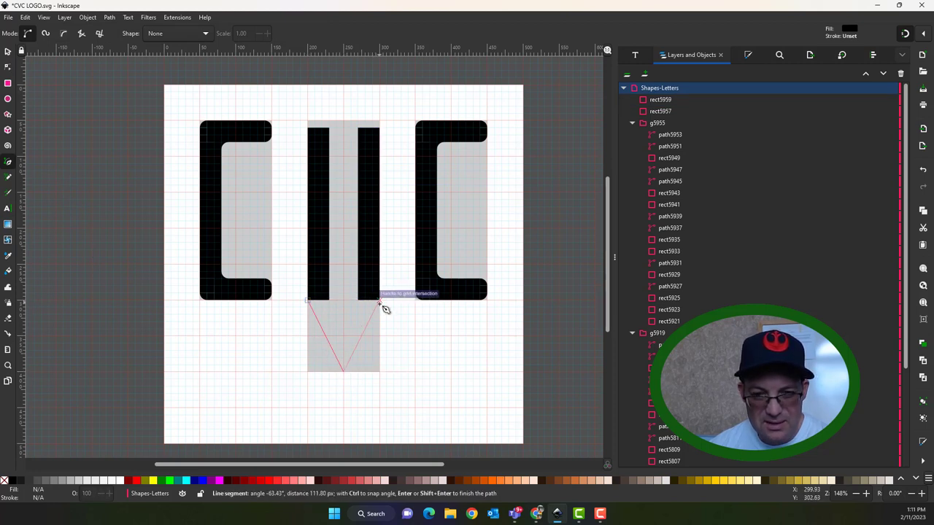
left_click(380, 302)
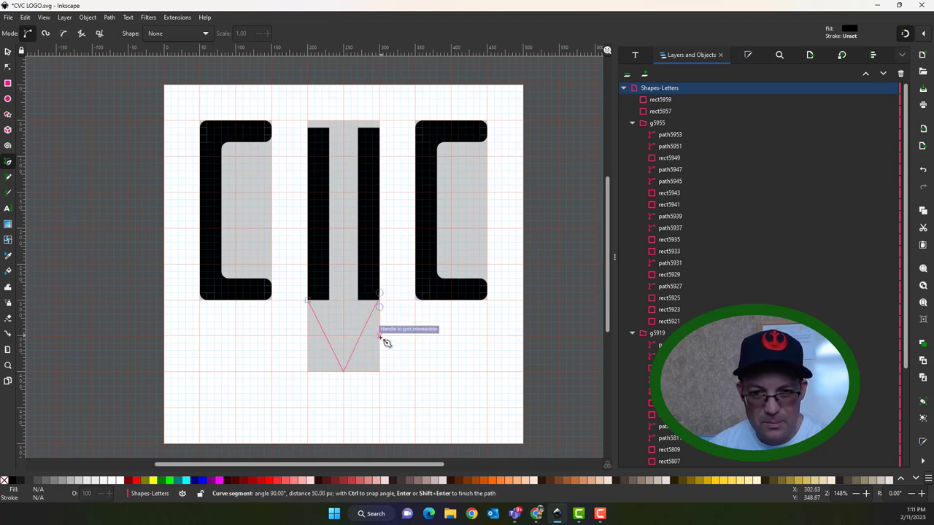
key("Escape")
Step: Draw the V's closed pointed base under both bars, with its tip at the gray guide's bottom centre and an inner notch 40 px deep
left_click(307, 299)
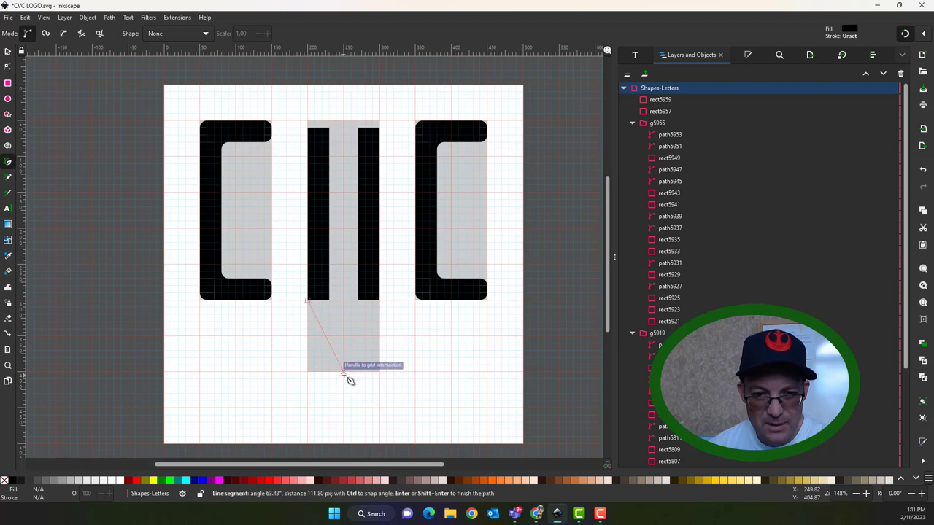
left_click(343, 371)
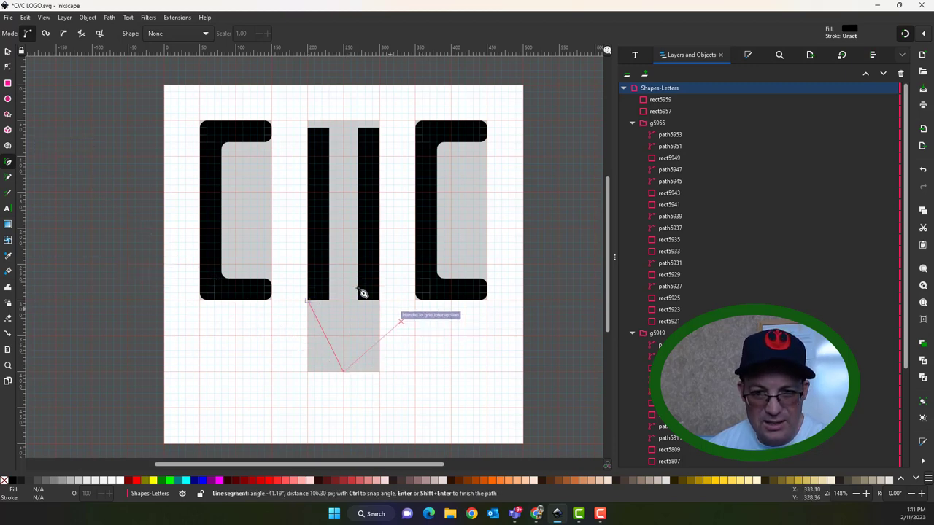
scroll(378, 315, "up", 3)
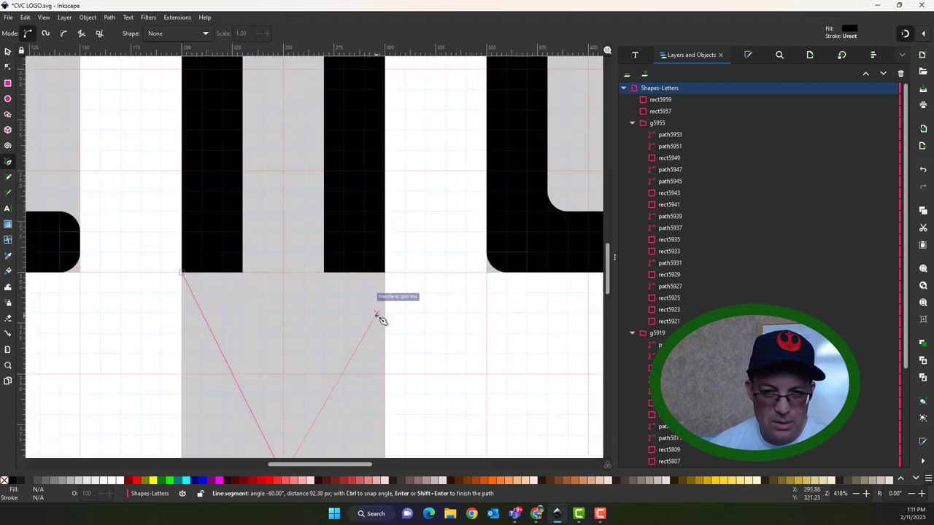
left_click(384, 272)
left_click(325, 278)
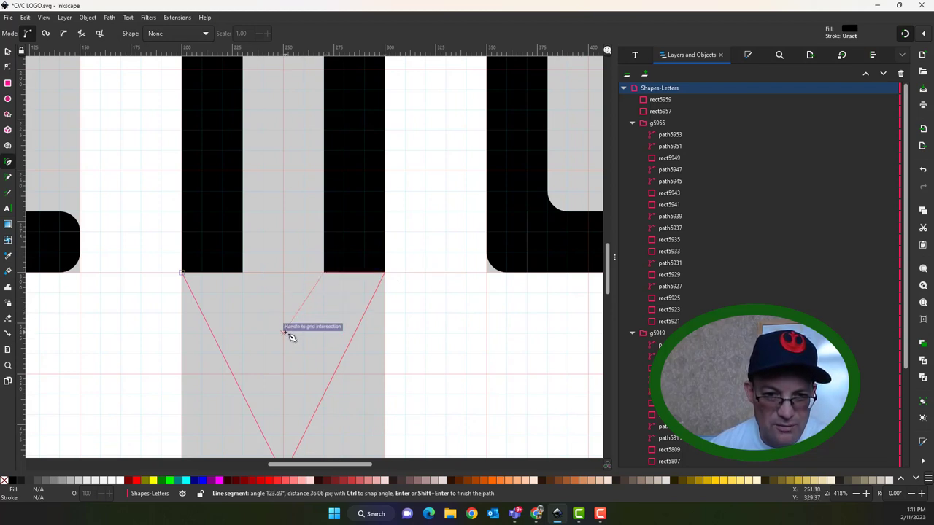
left_click(284, 351)
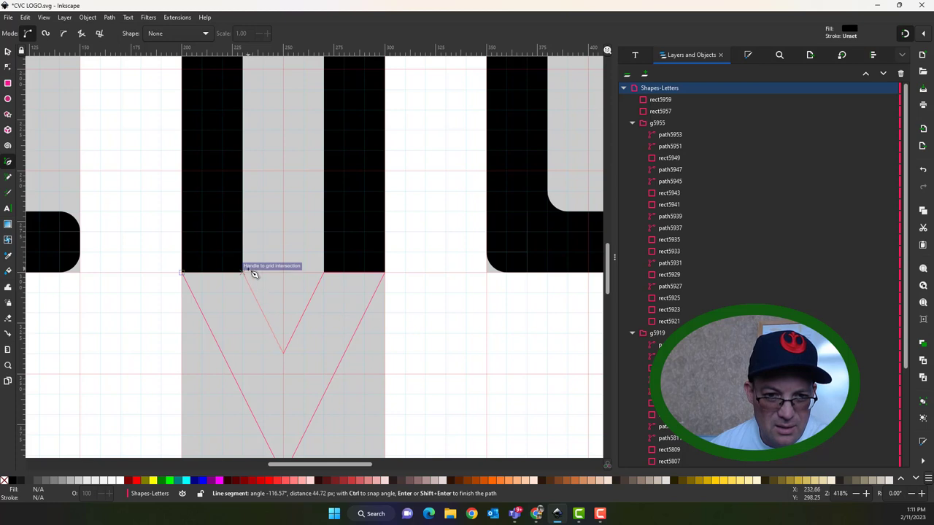
left_click(253, 272)
left_click(183, 272)
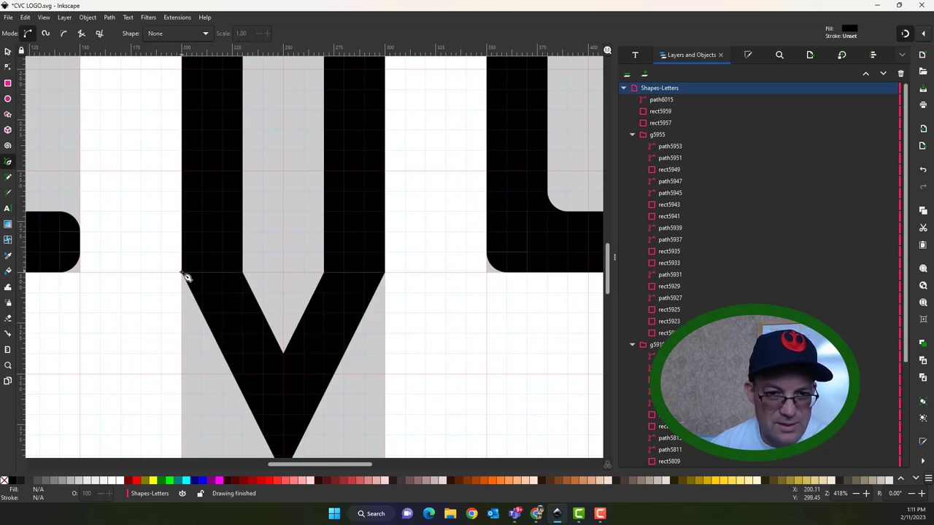
scroll(274, 172, "down", 1)
scroll(413, 291, "down", 3)
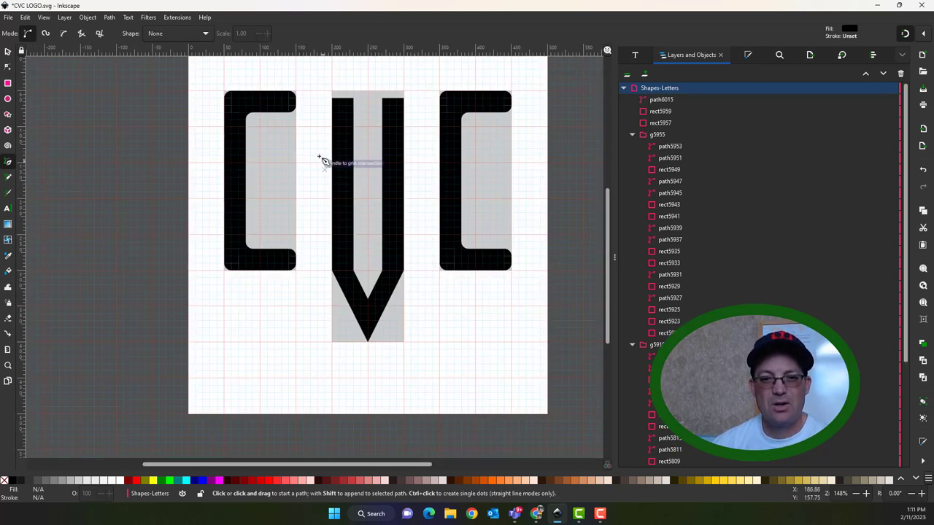
Step: Ungroup the first C into its separate pieces and deselect them
left_click(8, 51)
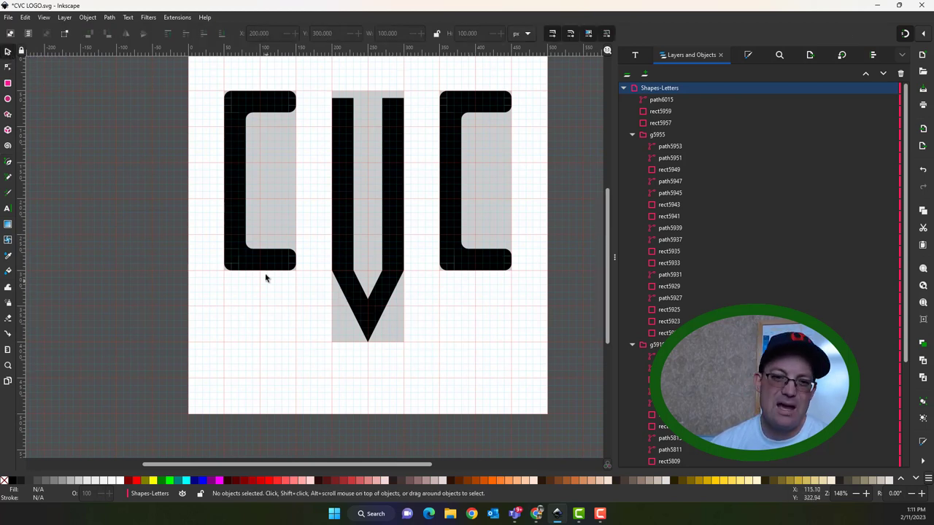
scroll(285, 88, "up", 2)
left_click(305, 113)
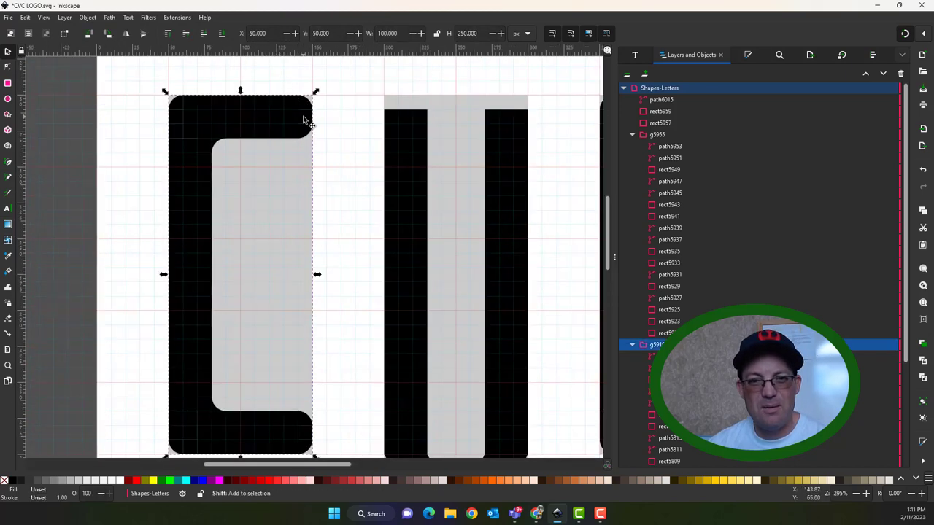
left_click(339, 140)
left_click(311, 116)
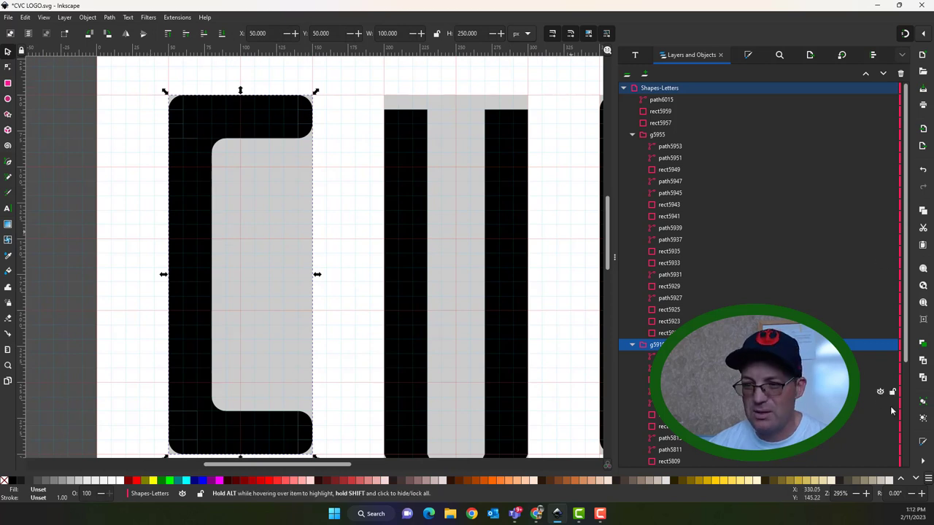
scroll(346, 362, "down", 3)
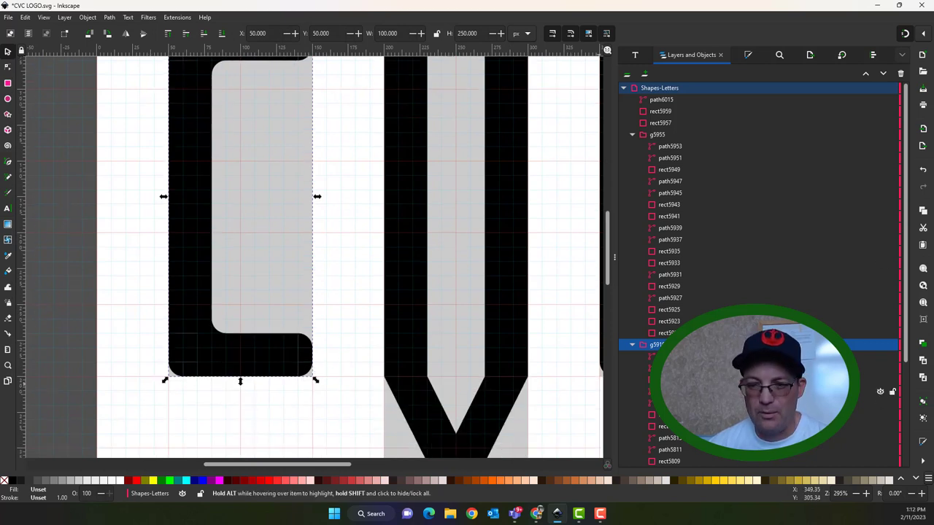
left_click(347, 292)
scroll(346, 277, "up", 8)
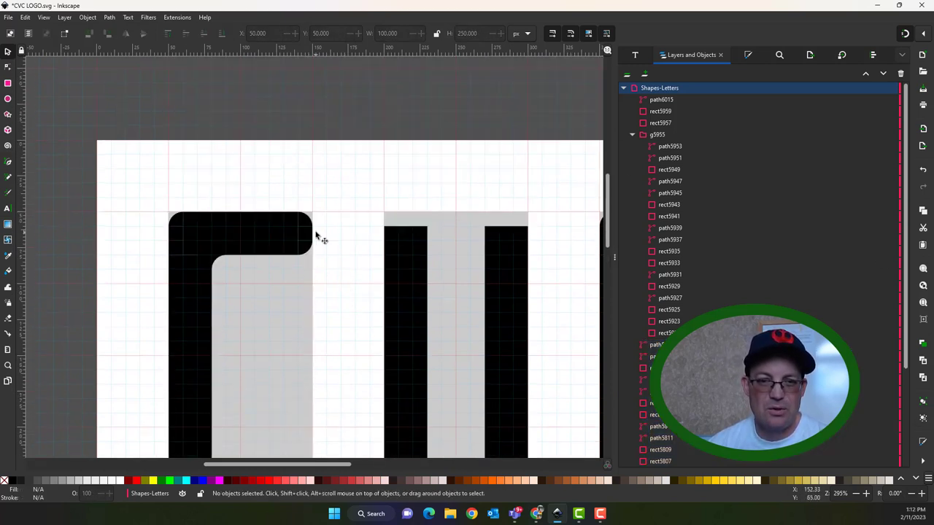
Step: Duplicate the three pieces forming the rounded end of the first C's upper arm, move the copies clear of it, and group them
left_click(307, 223)
left_click(307, 223, "alt+shift")
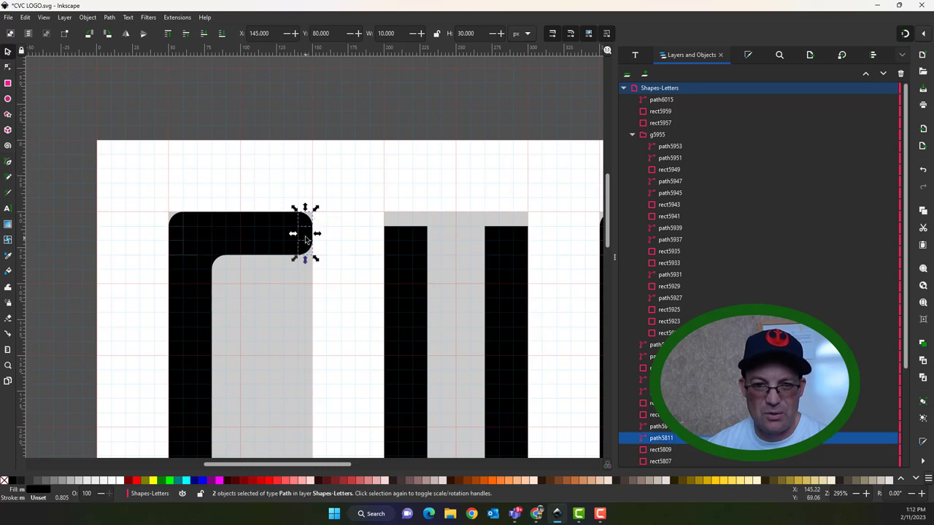
left_click(306, 232, "alt+shift")
key("ctrl+d")
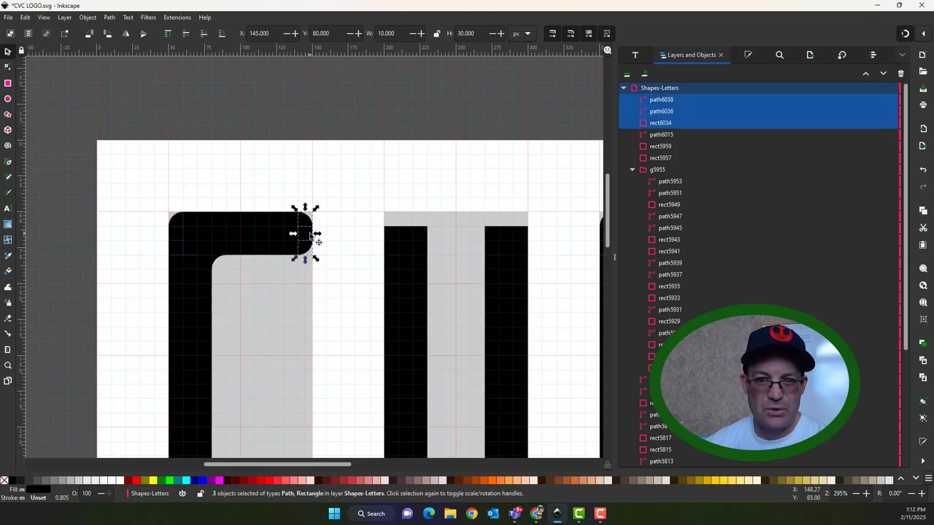
left_click_drag(307, 235, 364, 176)
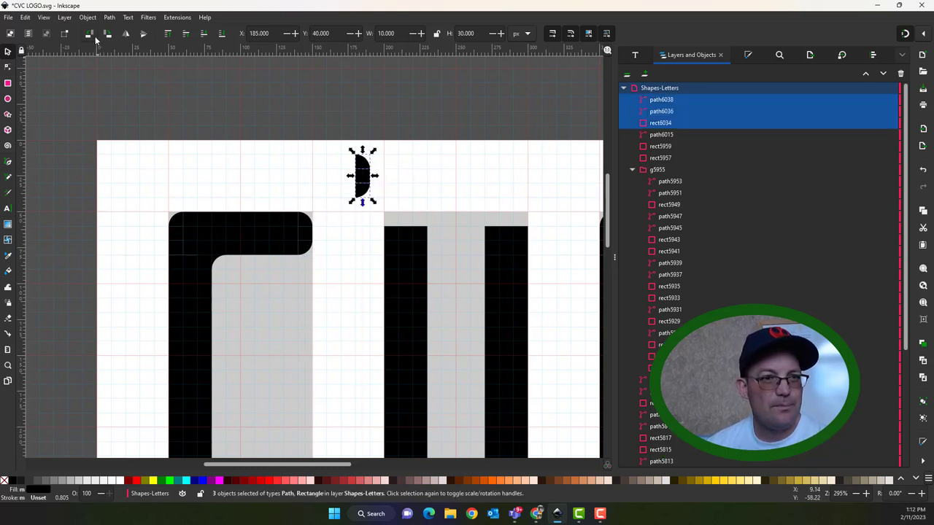
left_click(924, 401)
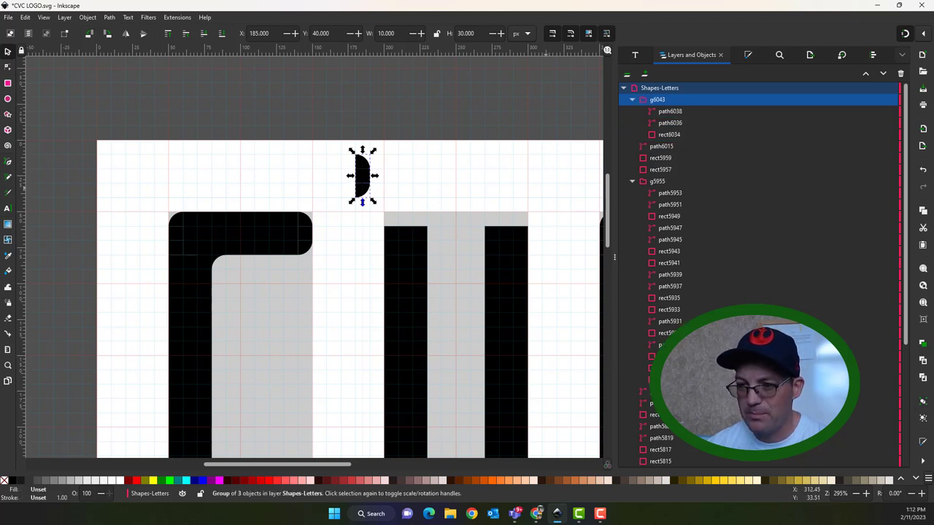
Step: Rotate the grouped rounded cap 90° counter-clockwise and fit it onto the top of the V's left bar
left_click(90, 33)
left_click_drag(407, 216, 443, 230)
scroll(407, 228, "up", 2)
Step: Duplicate the rounded cap, fit the copy onto the top of the V's right bar at X 270, Y 50 px, and deselect it
key("ctrl+d")
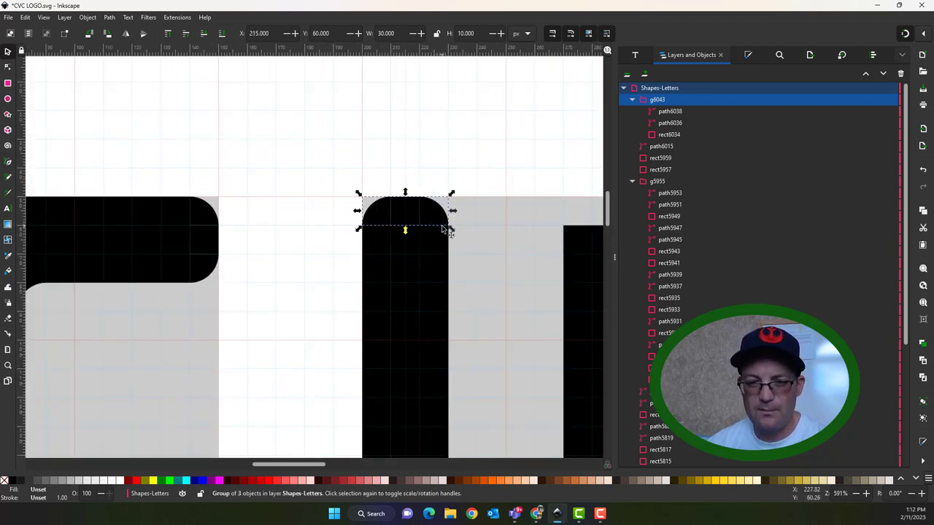
scroll(445, 227, "down", 3)
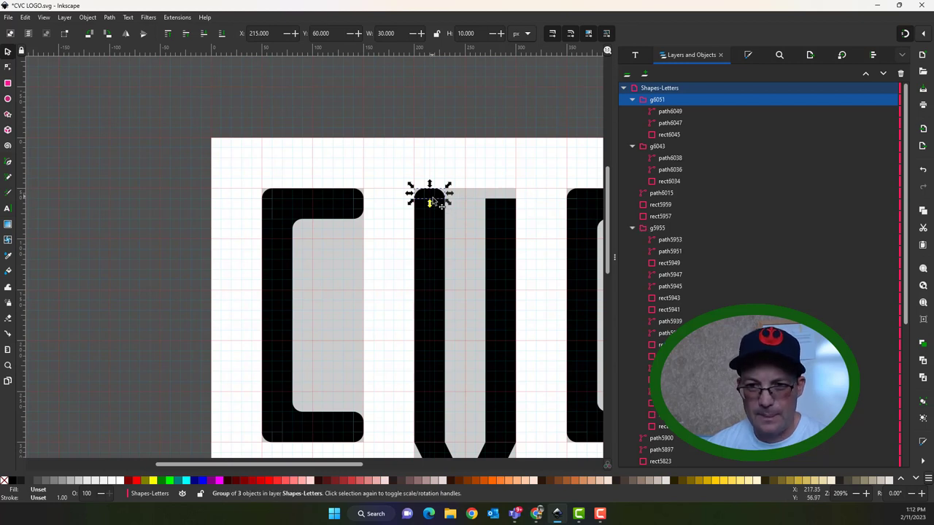
left_click_drag(432, 195, 552, 198)
scroll(497, 198, "up", 3)
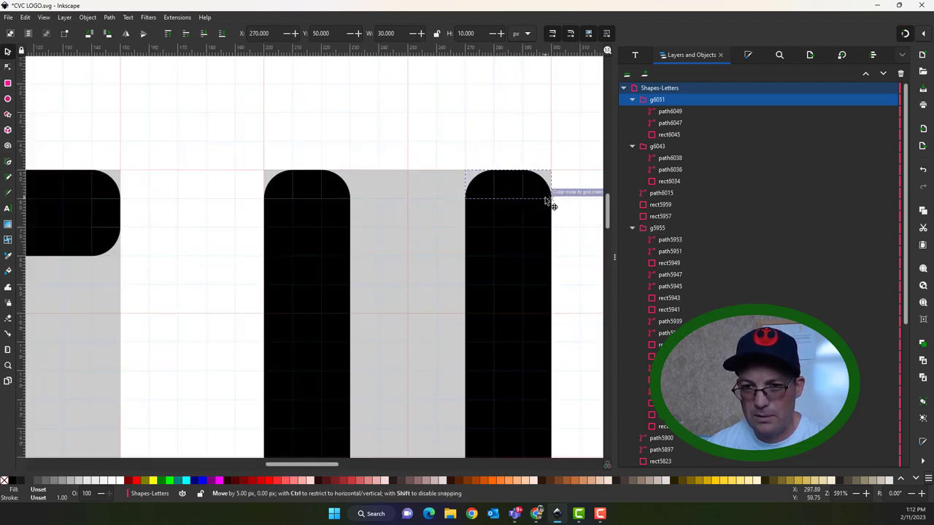
scroll(521, 129, "down", 4)
left_click(201, 192)
left_click_drag(201, 192, 112, 184)
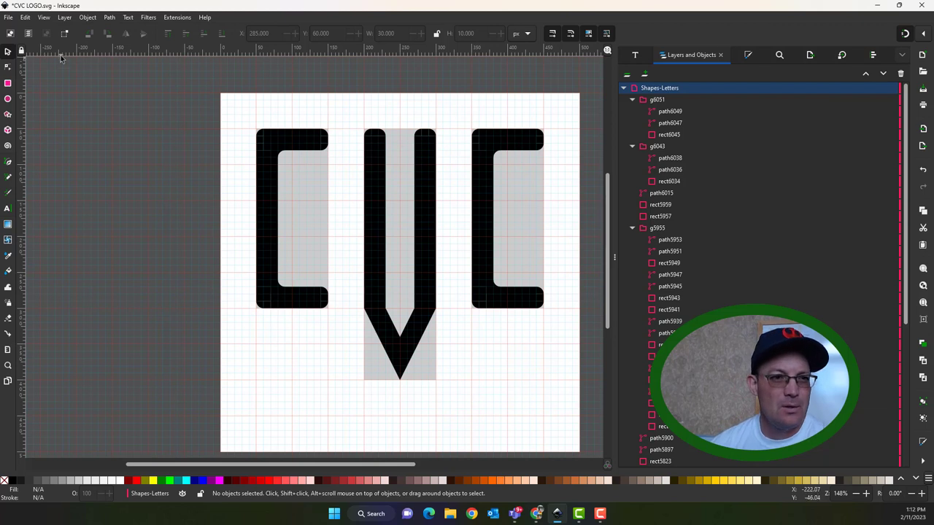
Step: Delete the three gray guide rectangles behind the letters
left_click(318, 223)
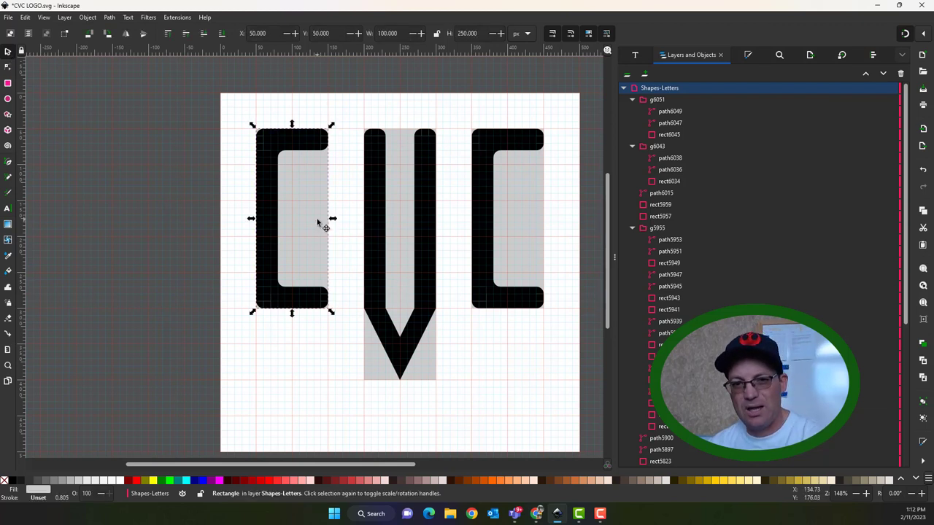
key("Escape")
left_click(412, 232)
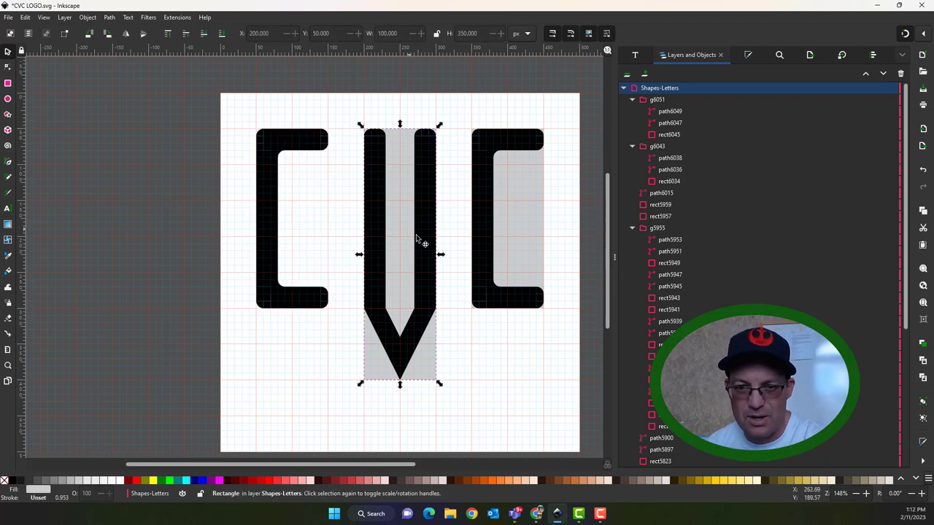
key("Delete")
left_click(532, 237)
key("Delete")
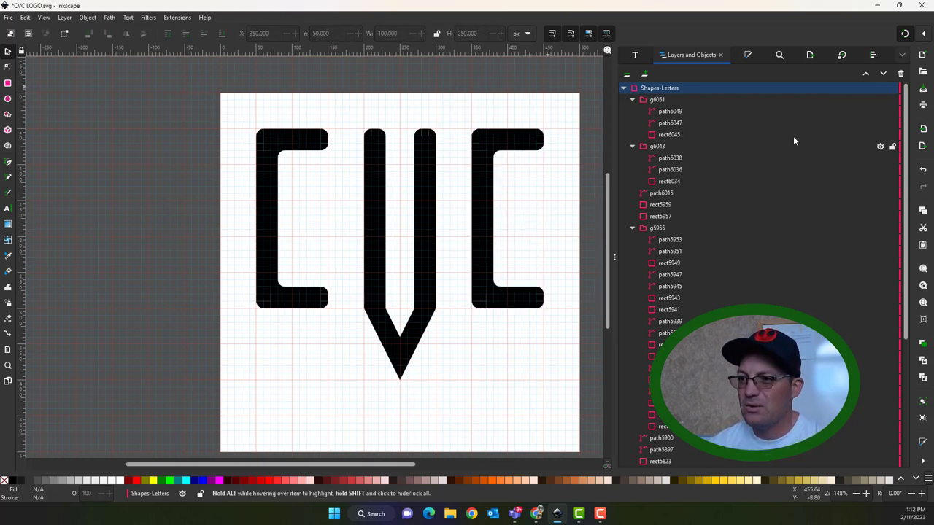
Step: Undo the deletion of all three gray guide rectangles
left_click(924, 173)
left_click(924, 172)
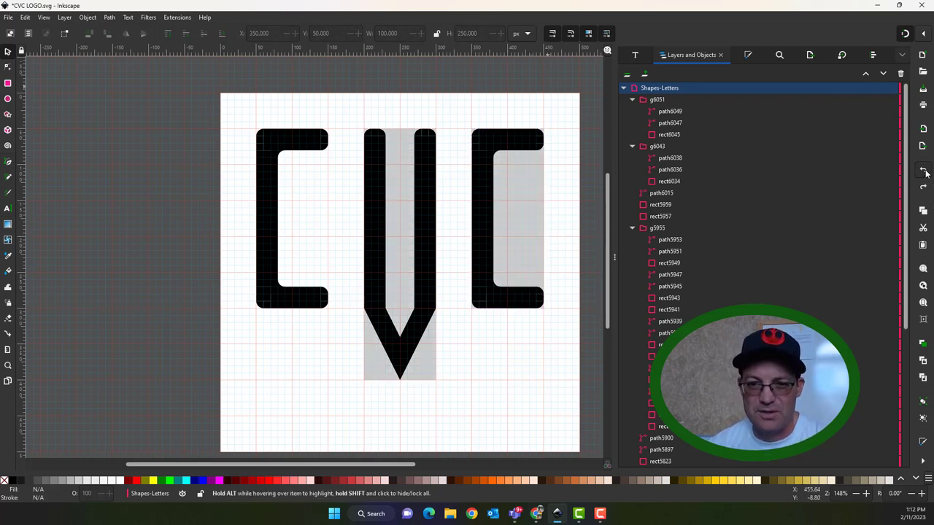
left_click(924, 172)
Step: Select the three gray guide rectangles together and move them off the page to its left, at X -580, Y 15 px
left_click(527, 216)
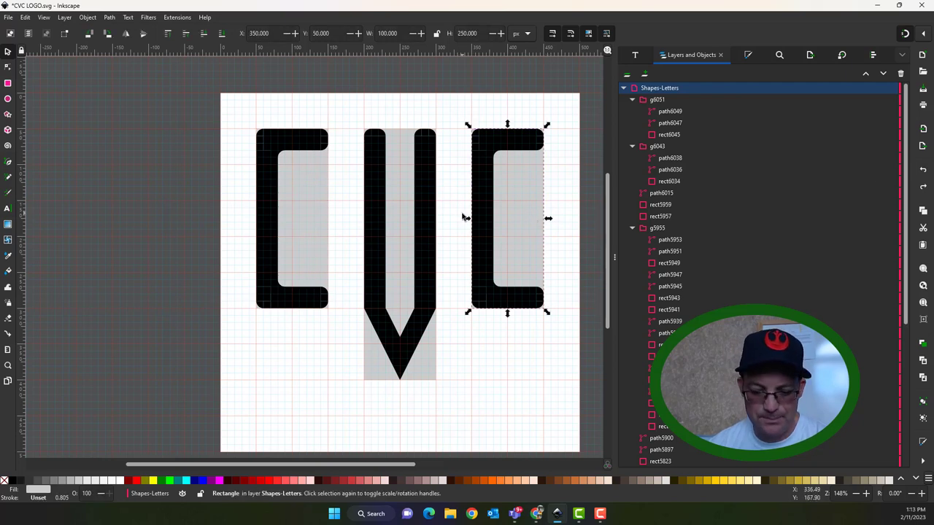
left_click(413, 229, "shift")
left_click(323, 223, "shift")
left_click_drag(315, 214, 136, 176)
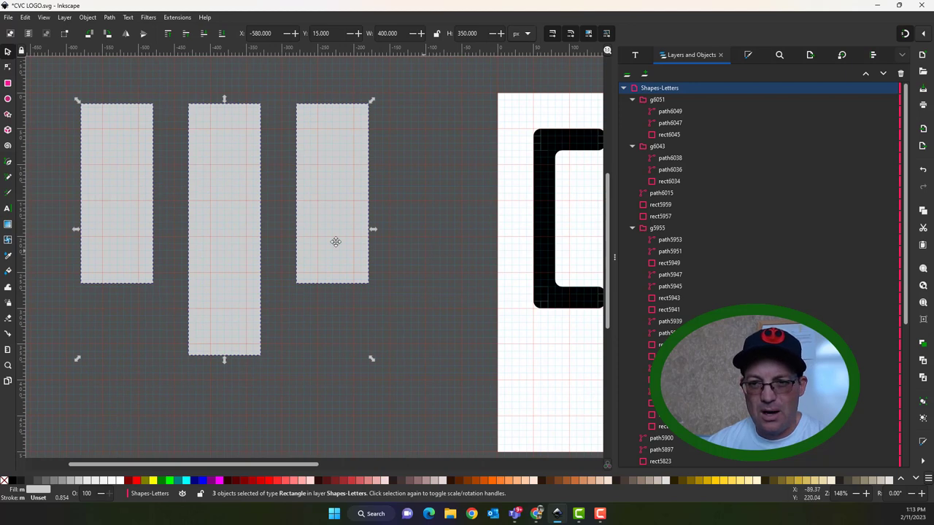
key("5")
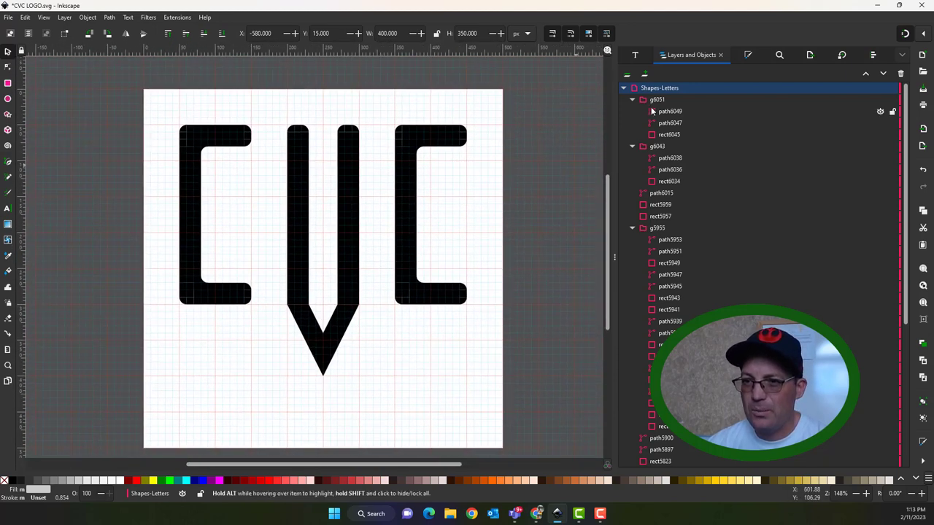
Step: Collapse the expanded groups and the Shapes-Letters layer in the object tree
left_click(632, 99)
left_click(632, 110)
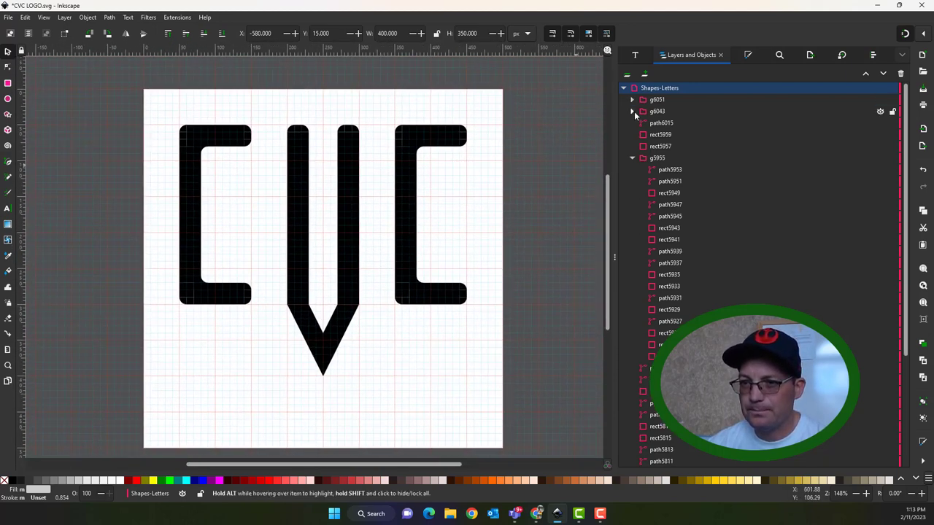
left_click(631, 159)
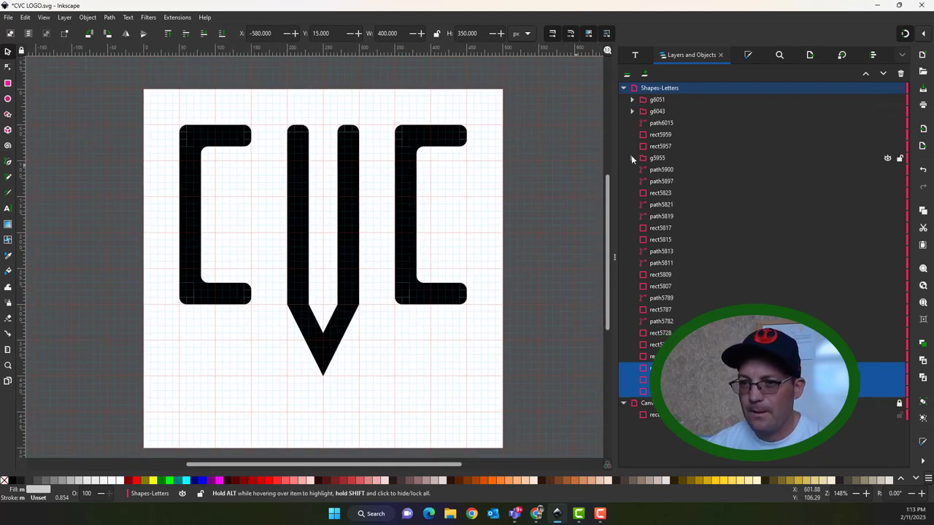
left_click(623, 88)
Step: Add a new layer named Lines-Drafting Guides above the Shapes-Letters layer
left_click(644, 74)
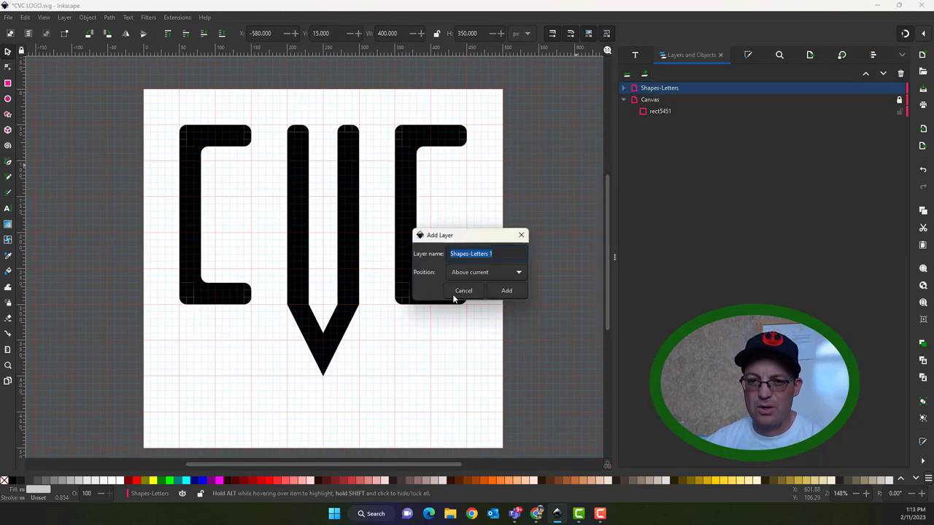
type("Lines-Drafting G")
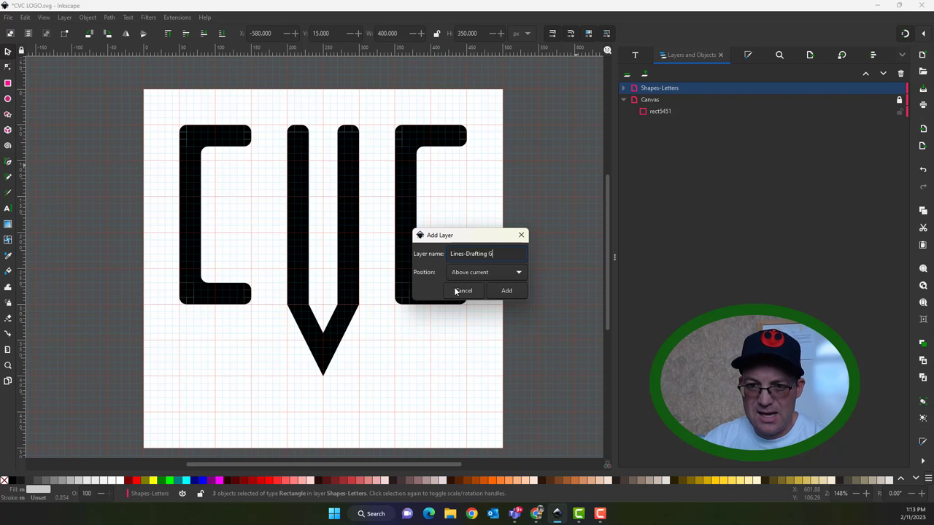
type("uides")
key("Return")
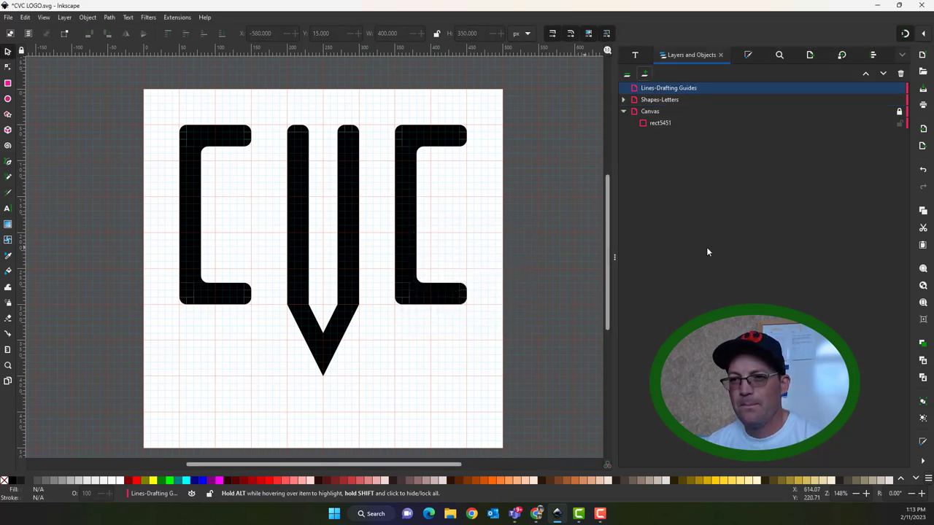
Step: Draw a horizontal line about 120 px long along the first C's top edge, extending 10 px past it on both sides
left_click(8, 164)
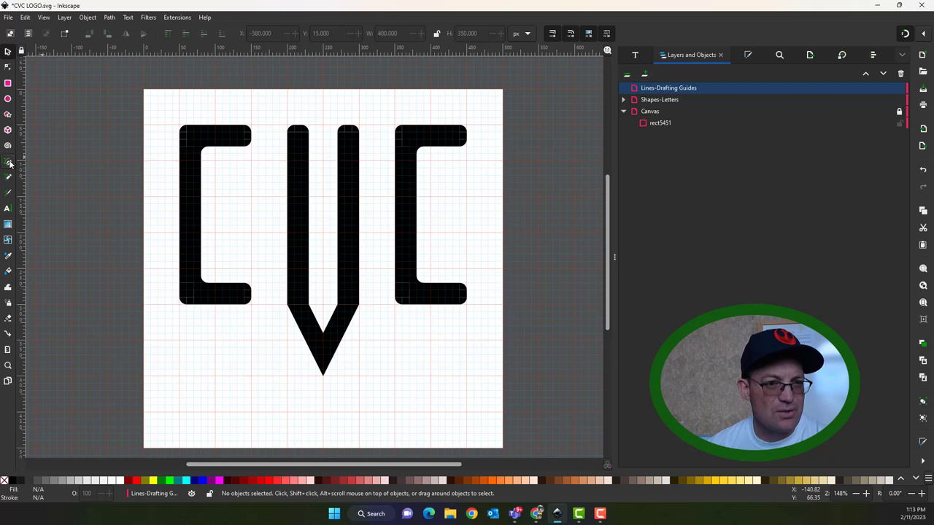
left_click(180, 127)
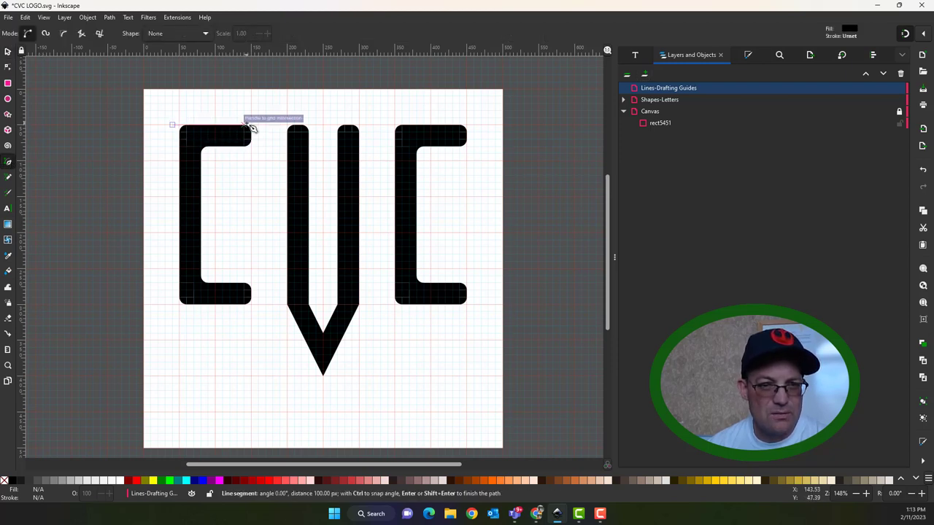
scroll(264, 129, "up", 2)
double_click(276, 129)
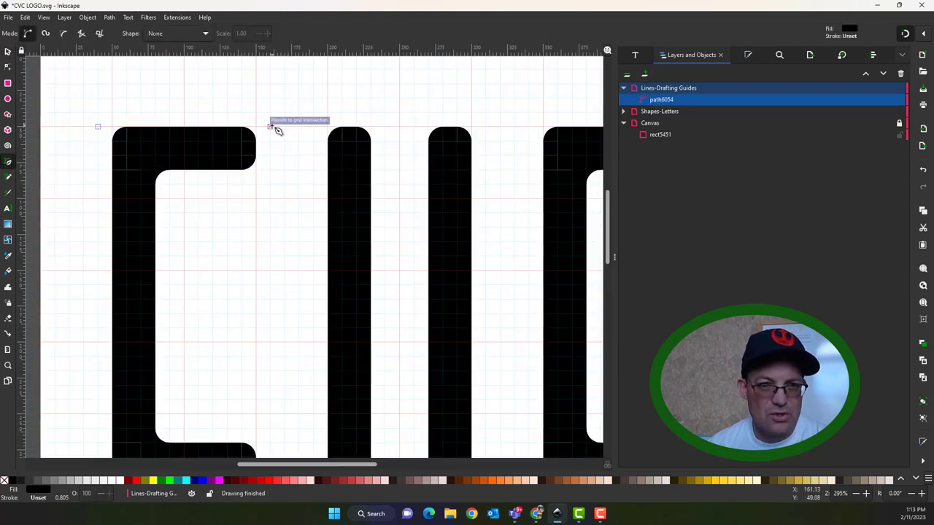
Step: Select the new horizontal guide line at the first C's top edge and give it a flat-color stroke
left_click(9, 52)
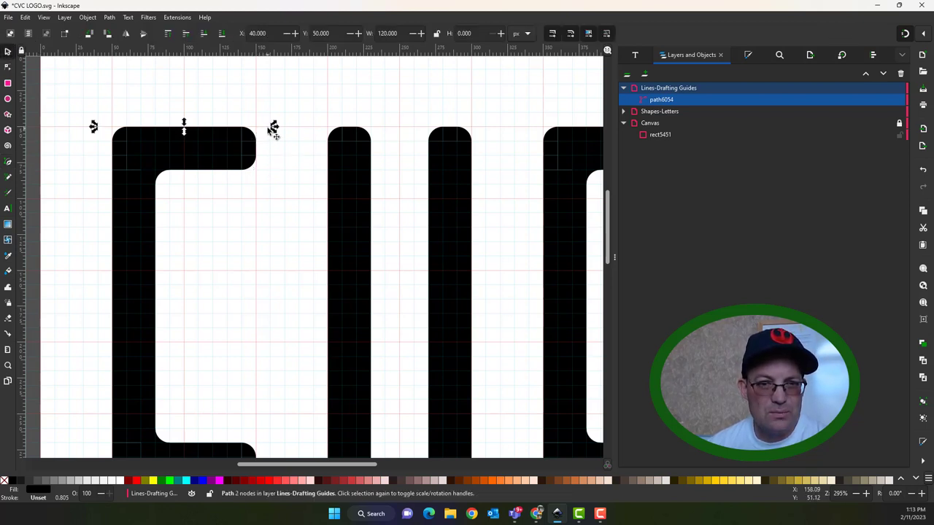
left_click(273, 129)
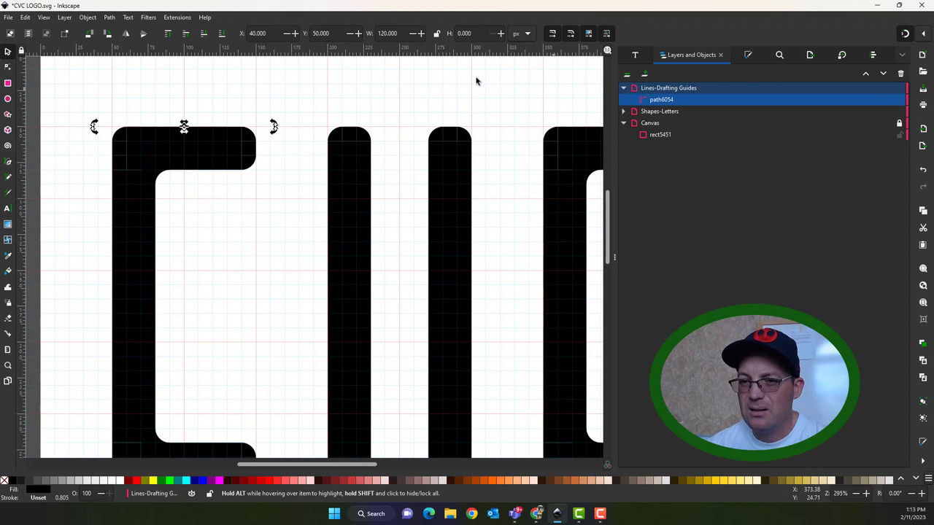
left_click(747, 56)
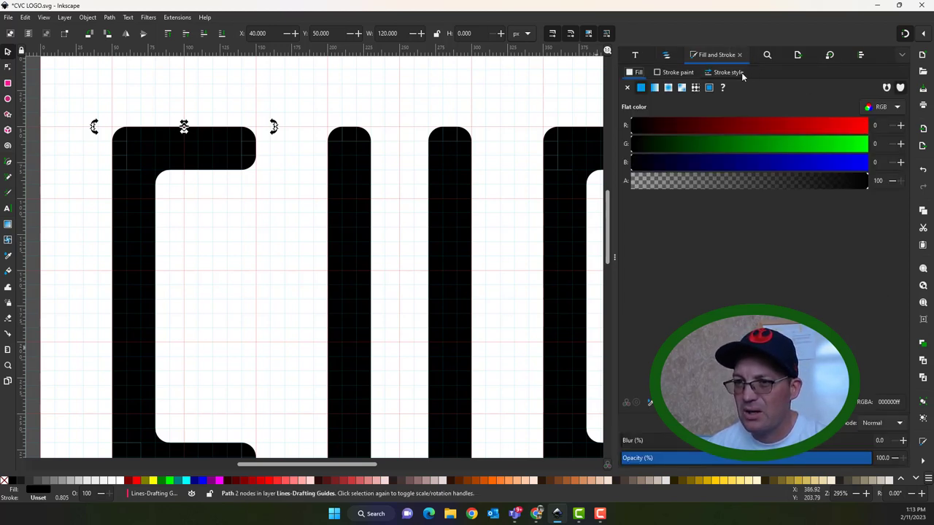
left_click(674, 73)
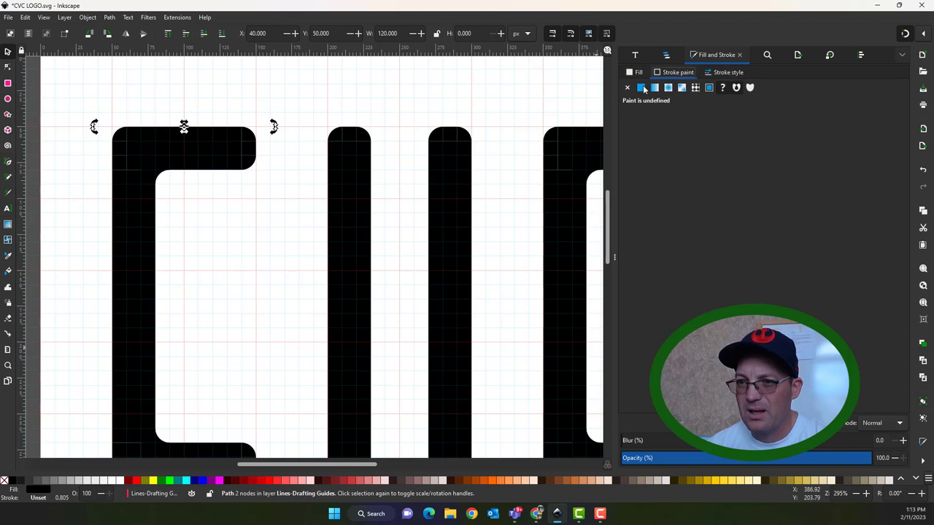
left_click(641, 88)
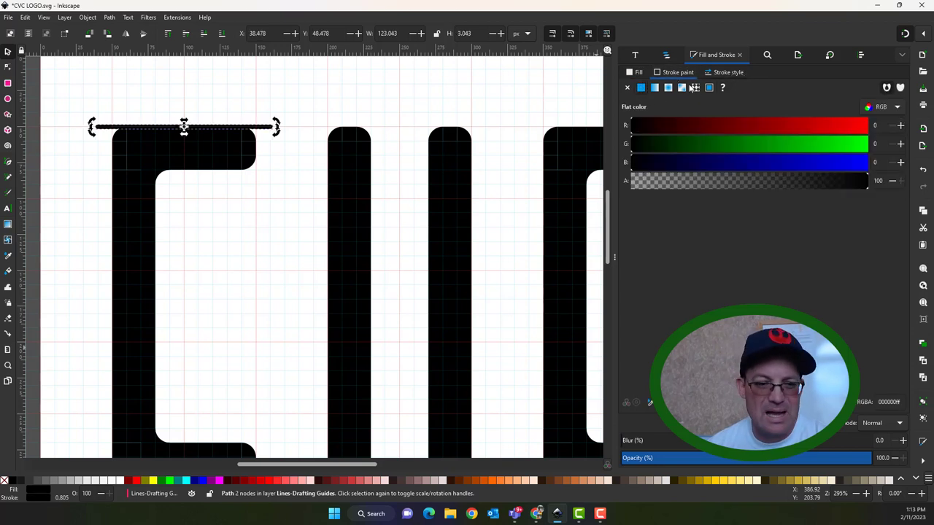
Step: Set the guide line's stroke color to light gray, RGB 200, 200, 200
left_click(65, 482)
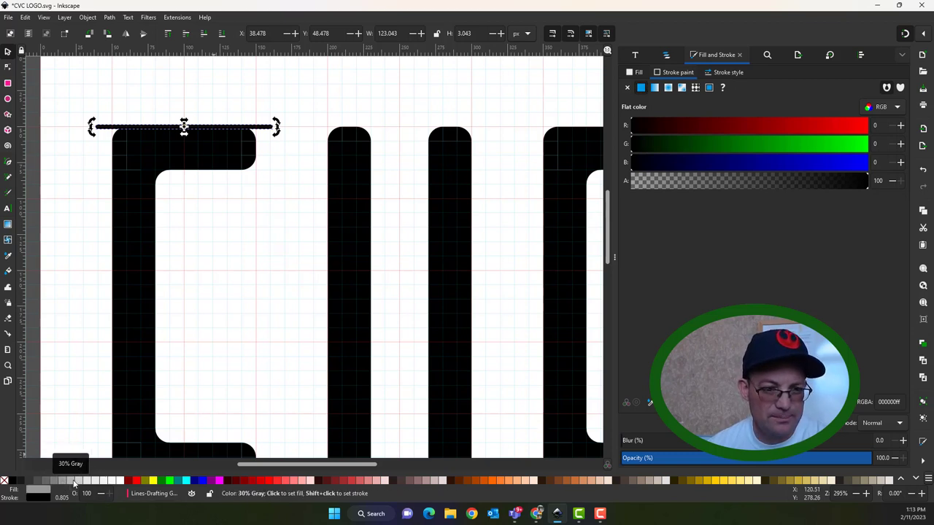
type("200")
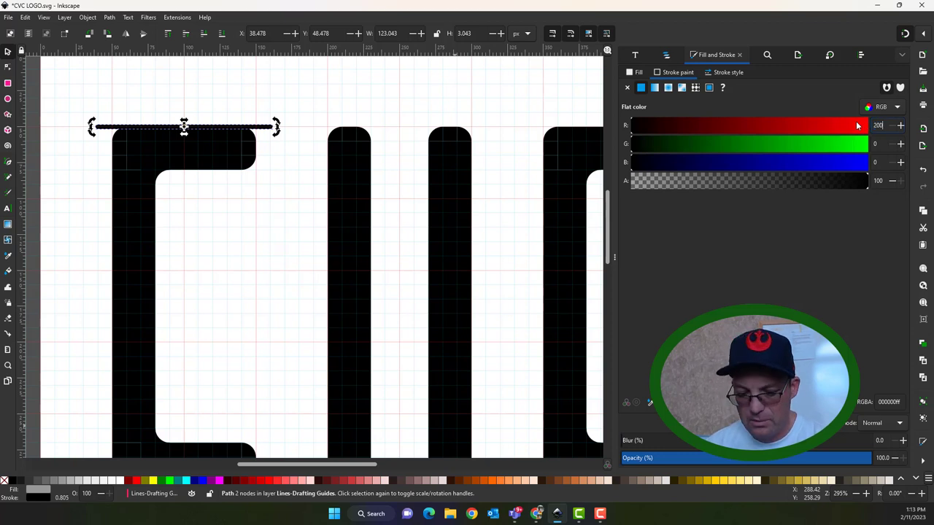
key("Tab")
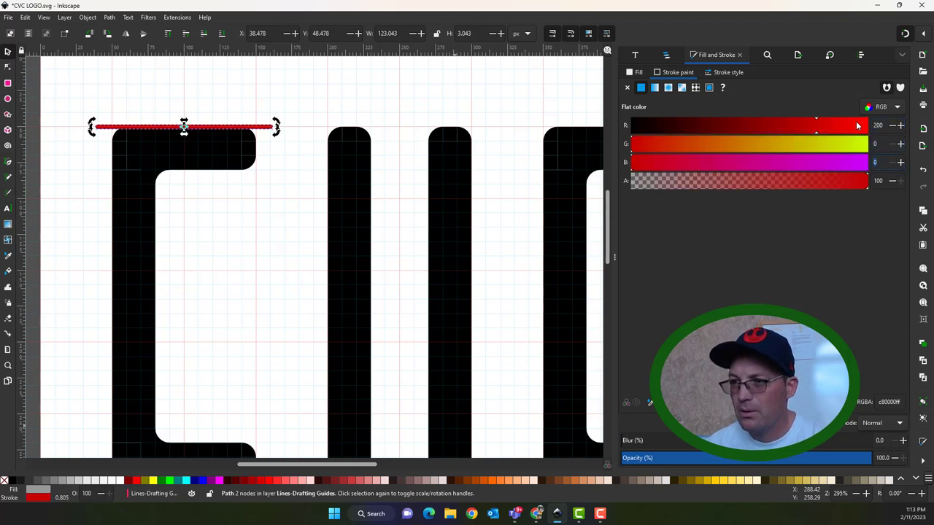
type("2")
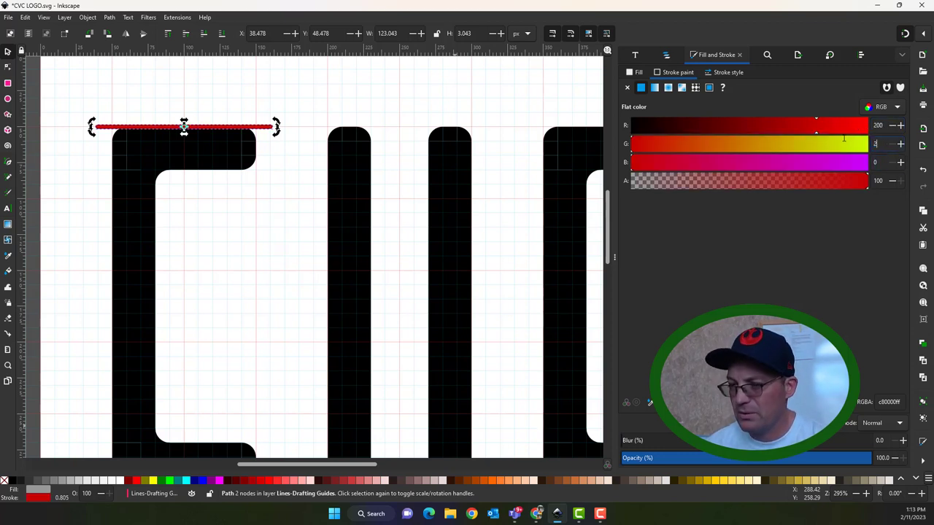
type("00")
key("Tab")
type("200")
key("Tab")
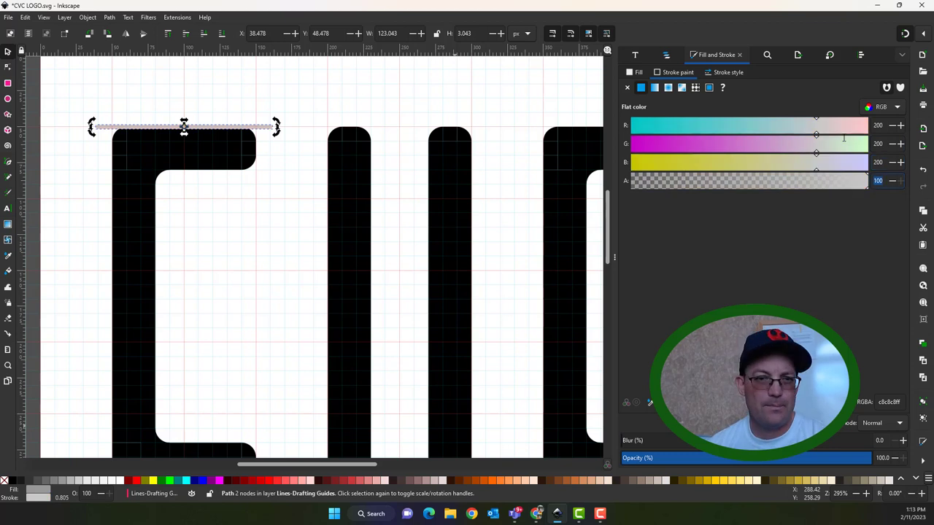
left_click(284, 219)
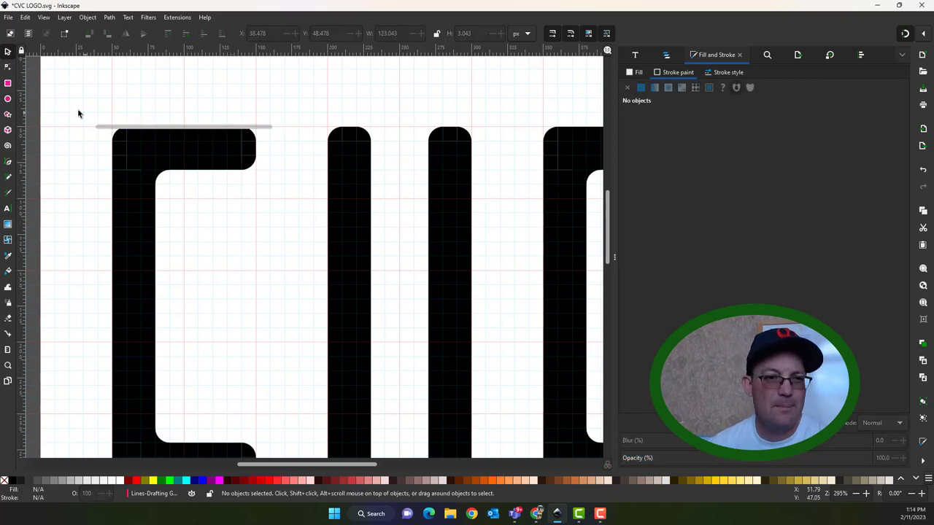
Step: Duplicate the gray guide line and place the copy 30 px lower, along the lower edge of the first C's top arm
left_click(202, 129)
left_click_drag(202, 127, 203, 173)
left_click(246, 223)
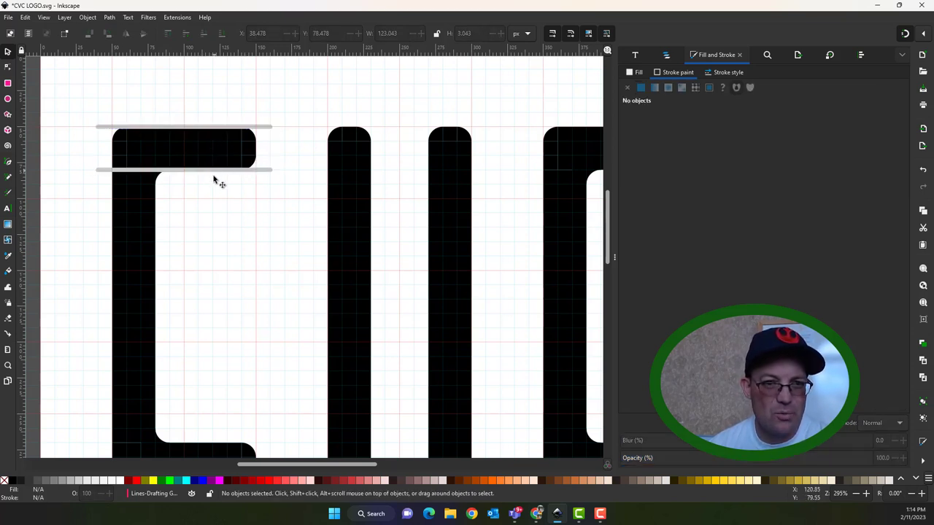
Step: Duplicate the lower guide line, rotated 90°, and place it on the top arm's right end, starting 10 px above the arm
left_click(213, 173)
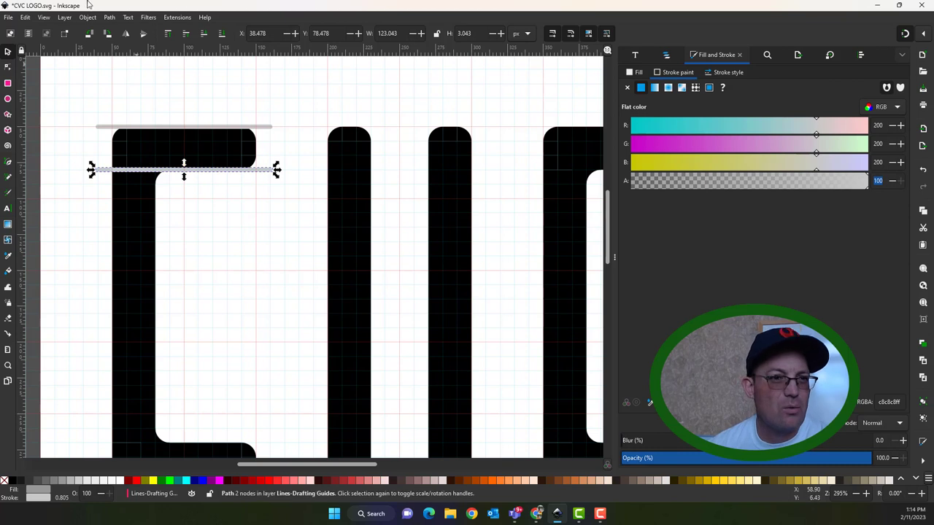
left_click(108, 34)
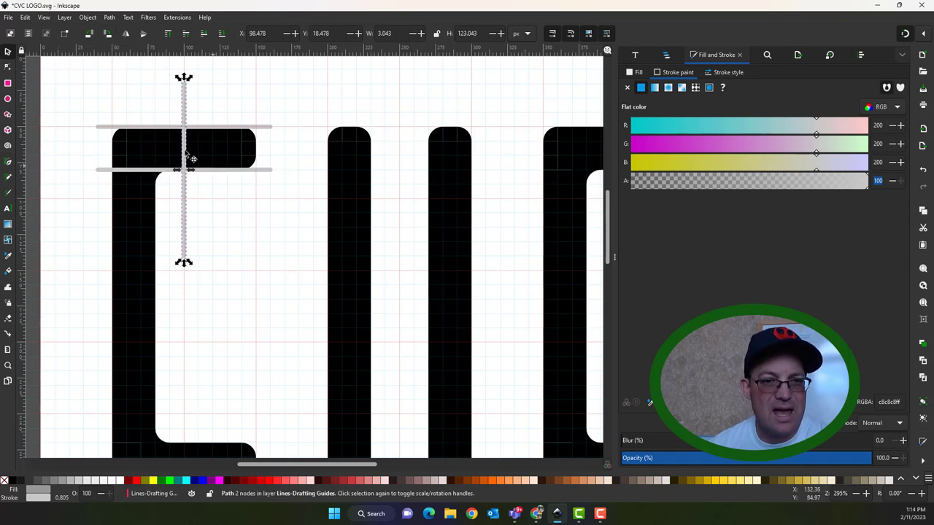
left_click_drag(186, 131, 261, 171)
Step: Shorten the vertical guide line by moving its lower end node up to Y 90 px
key("n")
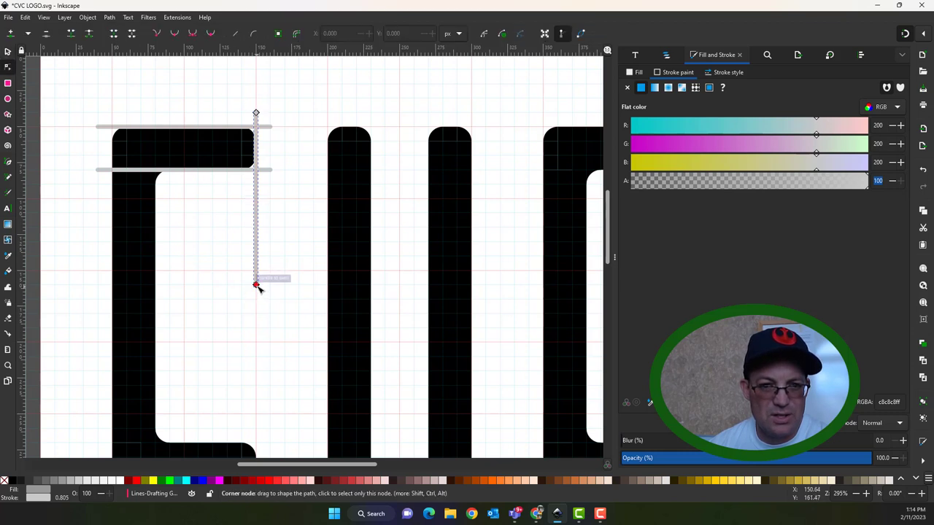
left_click_drag(256, 285, 256, 184)
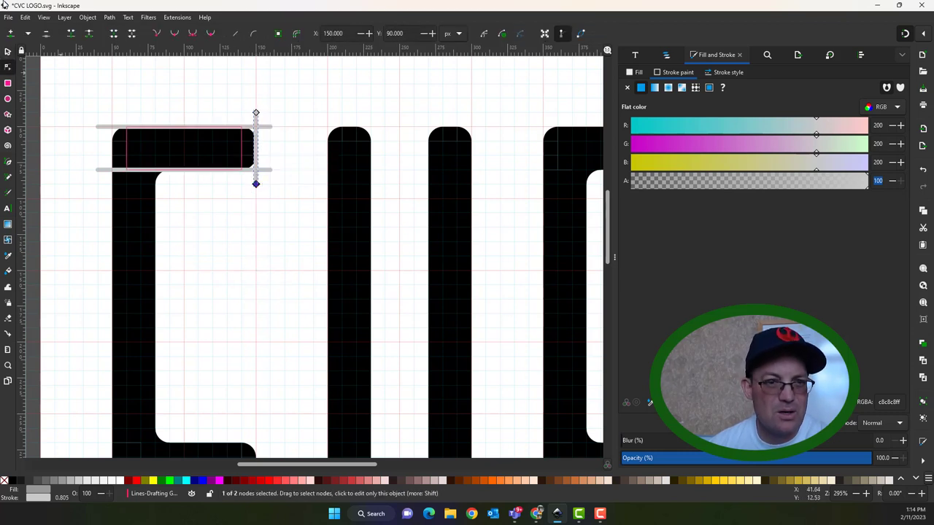
left_click(5, 53)
Step: Duplicate the short vertical guide and align the copy with the first C's left edge, at X 48.478, Y 38.478 px
left_click(257, 143)
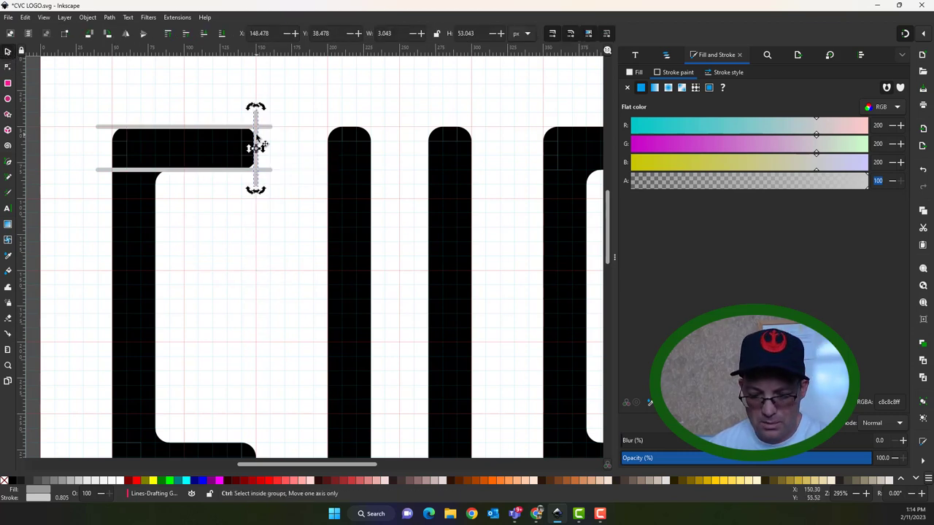
left_click_drag(256, 138, 115, 134)
scroll(124, 179, "down", 1)
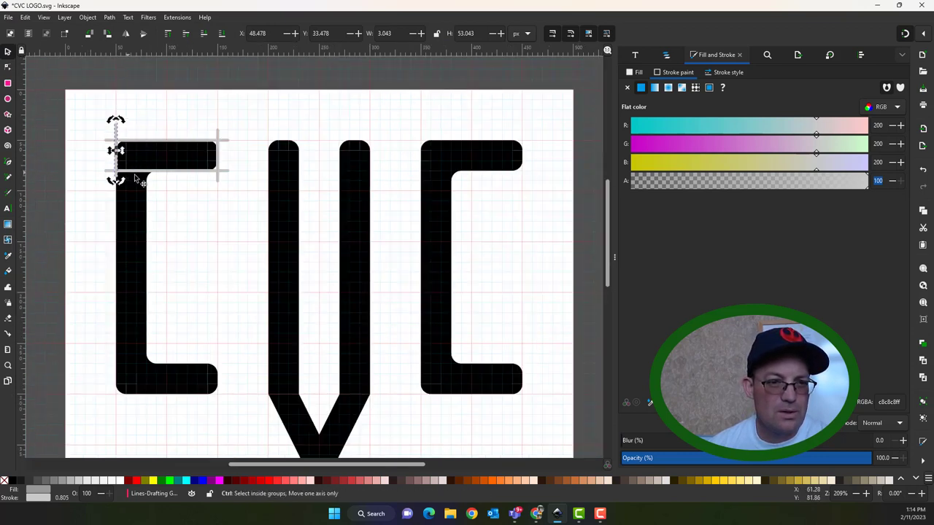
left_click_drag(135, 178, 204, 134)
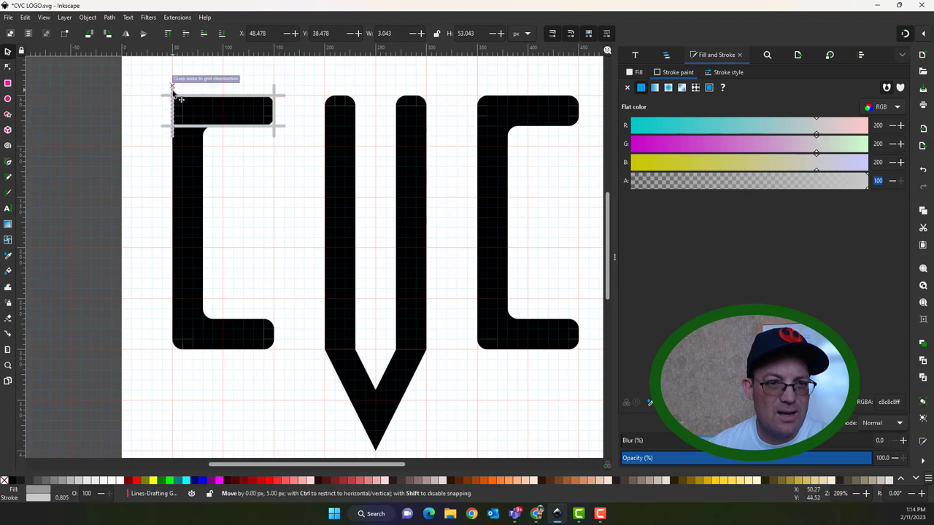
Step: Extend the left vertical guide past the first C's bottom edge by moving its lower end node to Y 310 px
double_click(174, 137)
left_click_drag(174, 138, 172, 359)
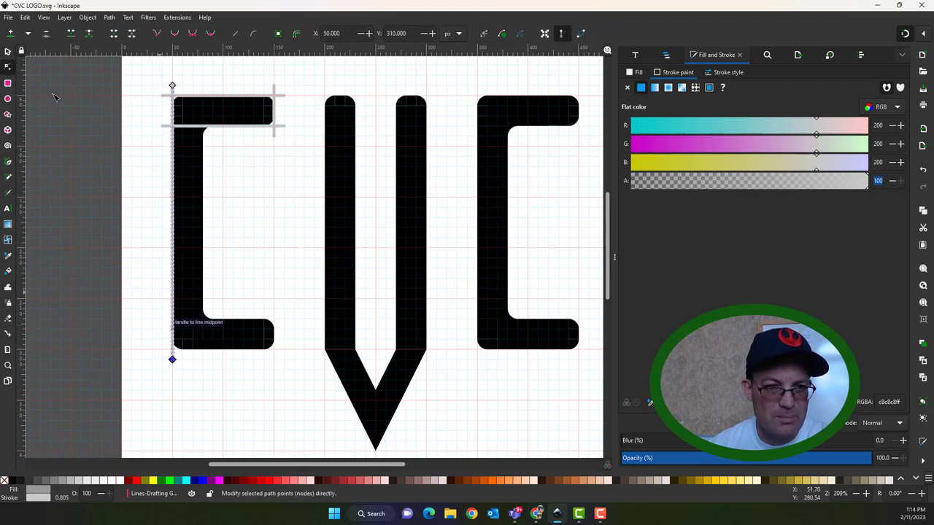
left_click(8, 51)
Step: Duplicate the short vertical guide at the top arm's right end and place the copy 225 px lower, on the bottom arm's right end
left_click(283, 120)
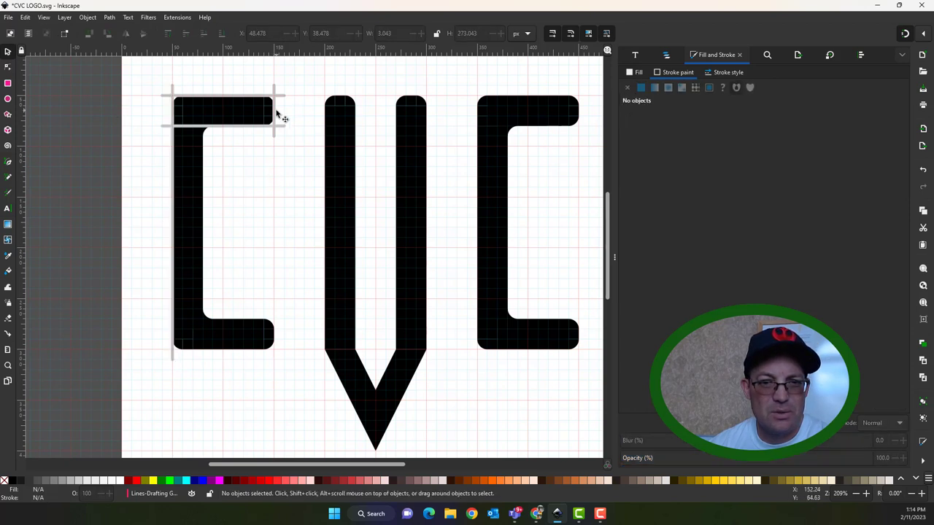
left_click(279, 114)
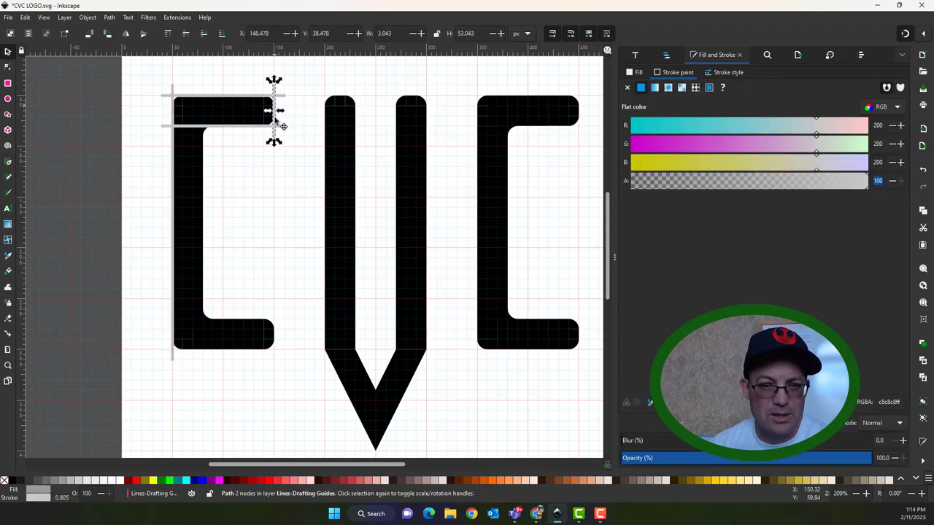
left_click_drag(277, 118, 275, 351)
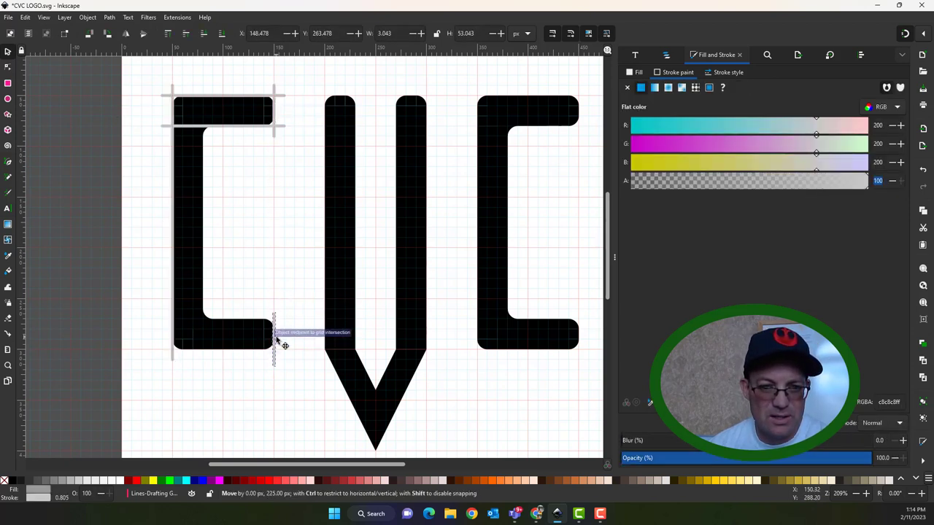
Step: Duplicate both horizontal guides together and place the copies 220 px lower, along the edges of the first C's bottom arm
left_click(249, 125)
left_click(246, 100, "shift")
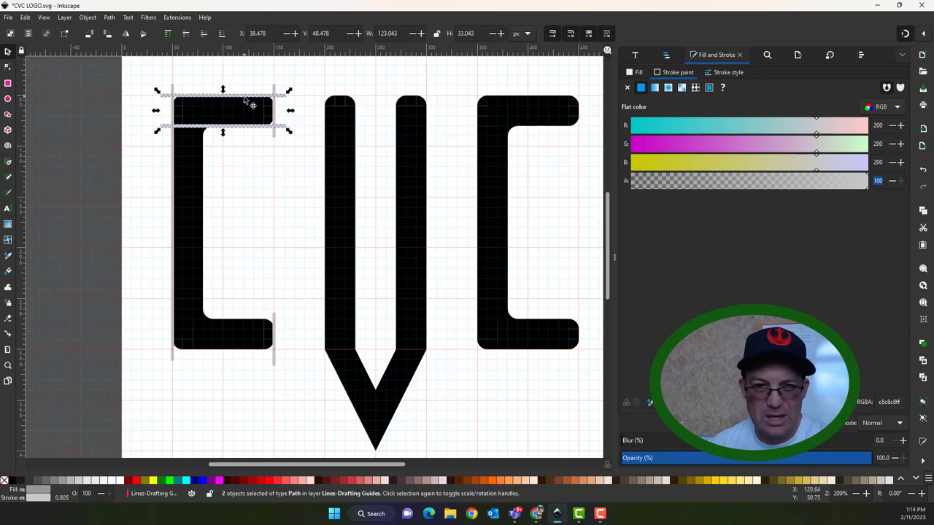
left_click_drag(251, 102, 248, 327)
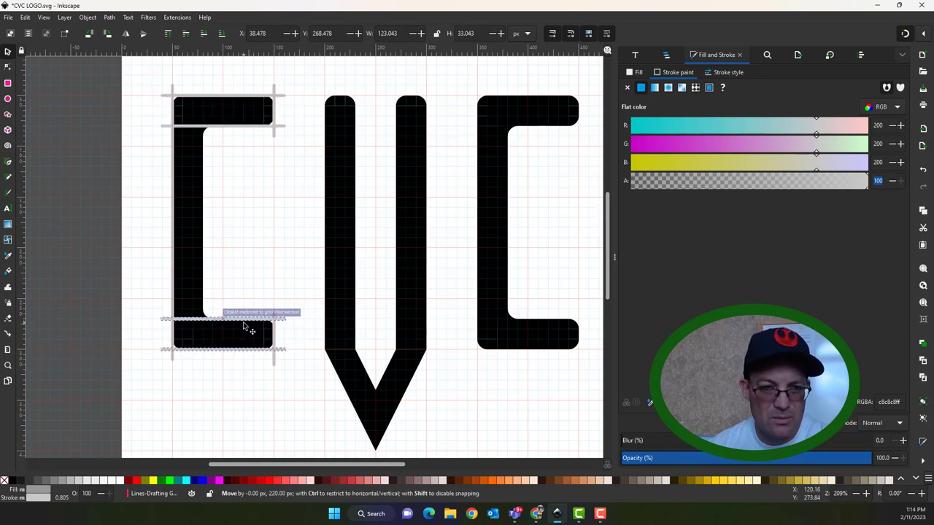
left_click(287, 167)
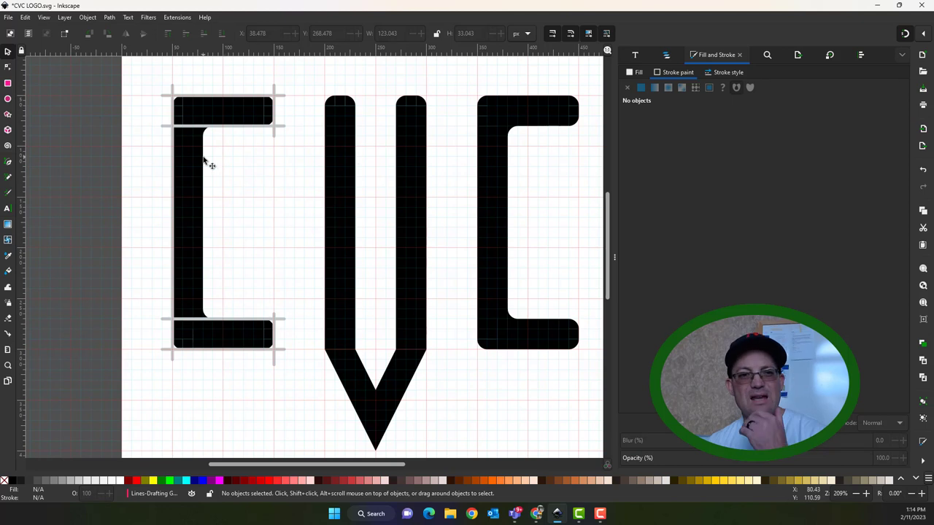
Step: Duplicate the long left vertical guide and place the copy 30 px to the right, on the inner edge of the first C's stem
left_click(173, 167)
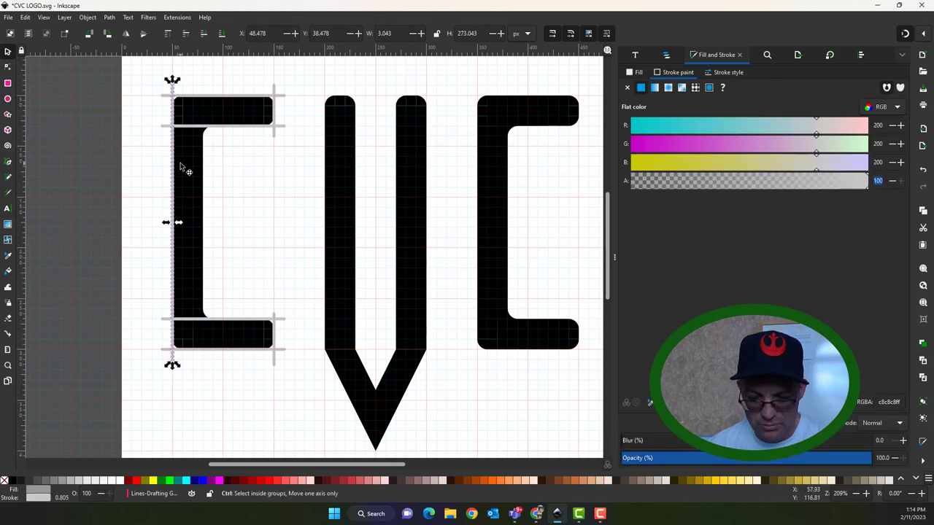
left_click_drag(173, 161, 202, 154)
left_click_drag(203, 89, 202, 97)
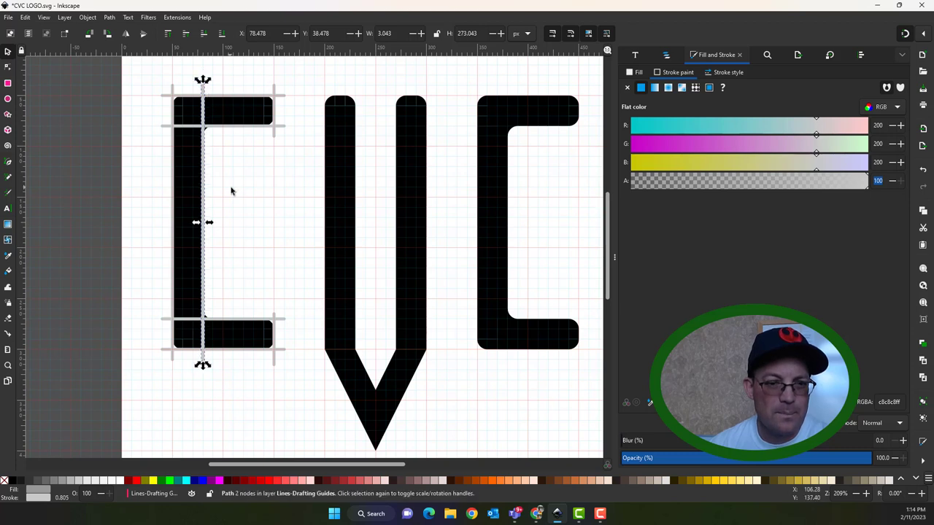
left_click(125, 162)
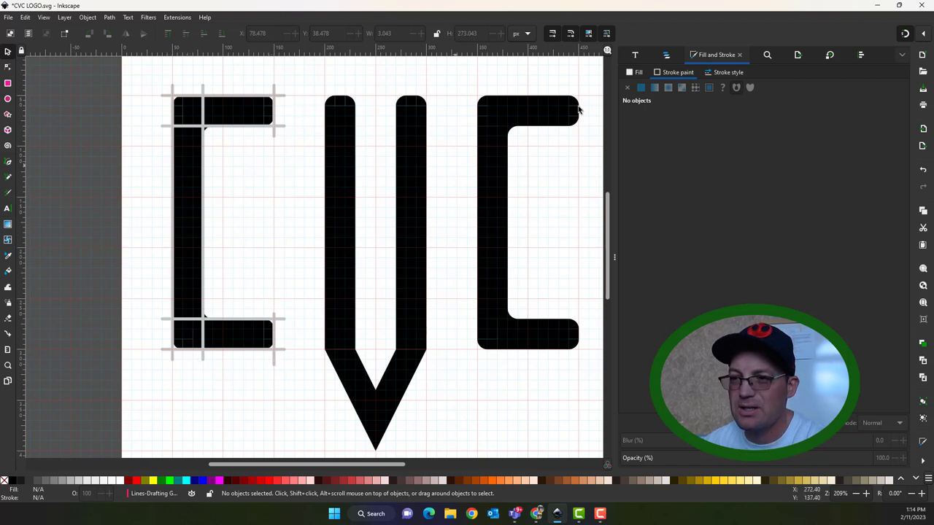
Step: Move the Shapes-Letters layer above the Lines-Drafting Guides layer and collapse both layers in the object tree
left_click(665, 56)
left_click(652, 194)
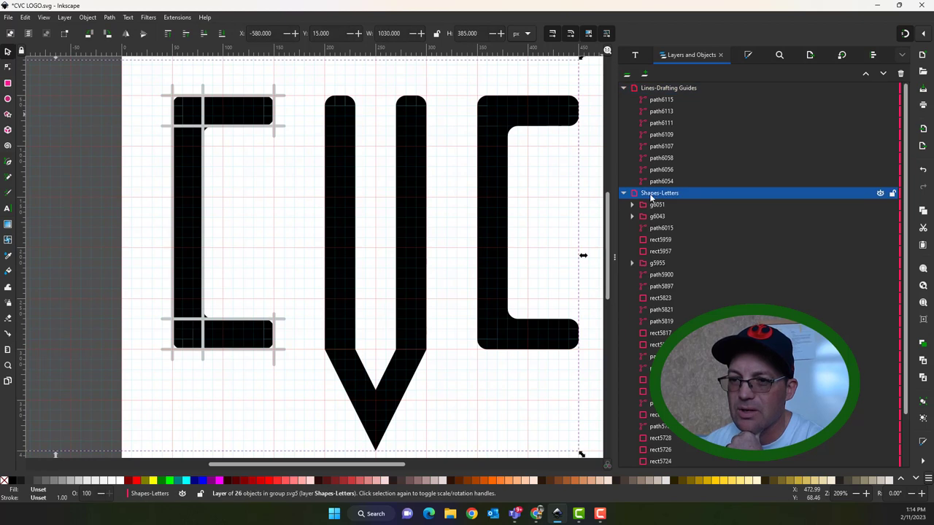
left_click_drag(652, 197, 656, 98)
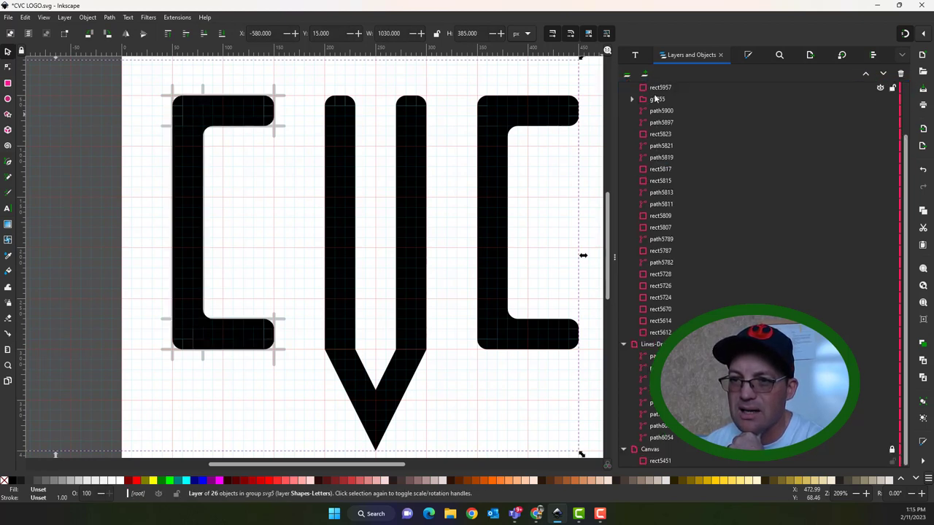
left_click(624, 343)
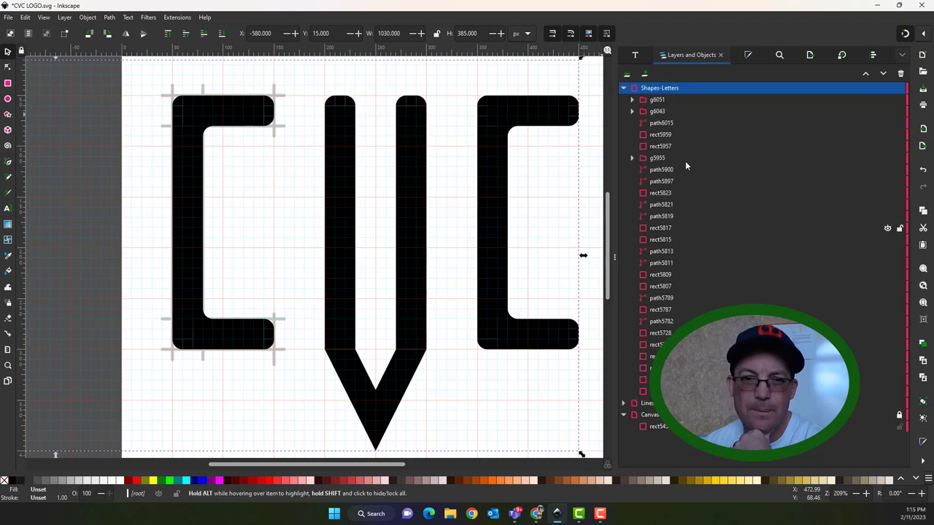
left_click(623, 88)
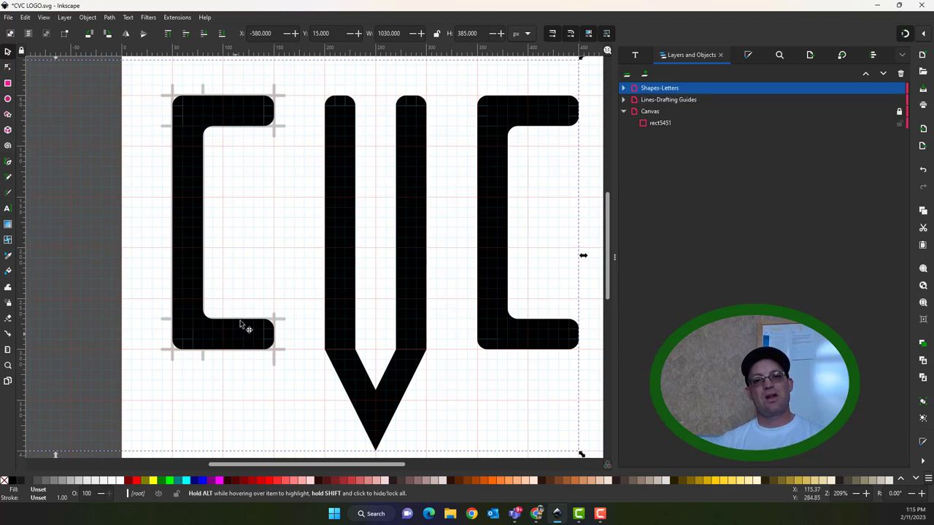
left_click(276, 364)
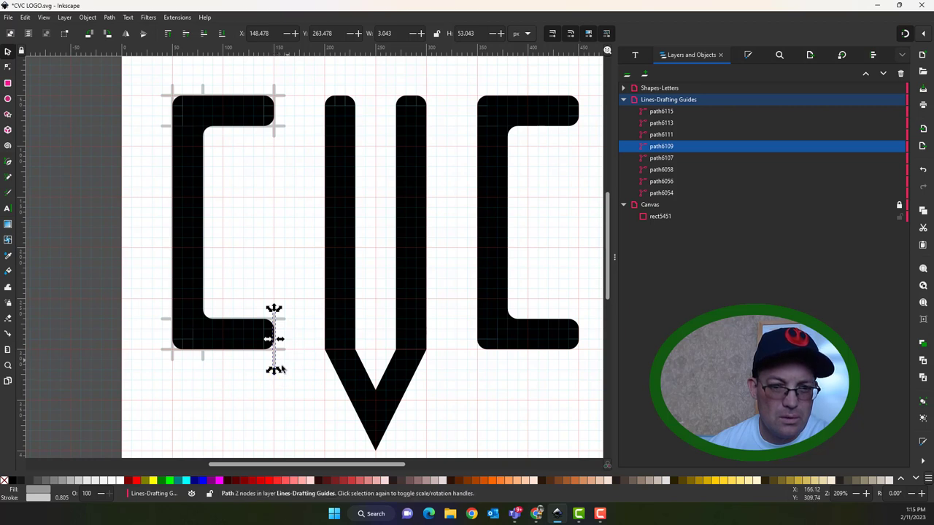
left_click(281, 326)
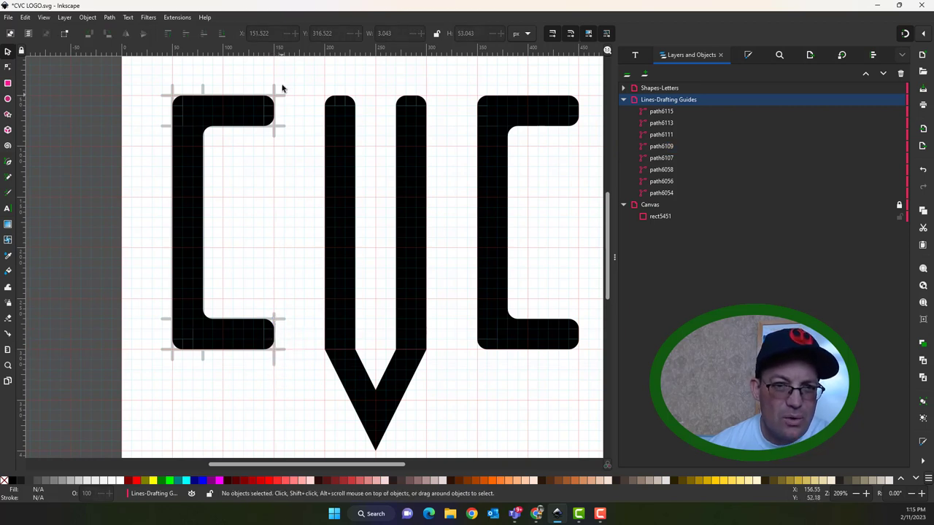
Step: Move the short vertical guide at the first C's bottom arm end up 5 px to centre it on the arm
left_click(277, 336)
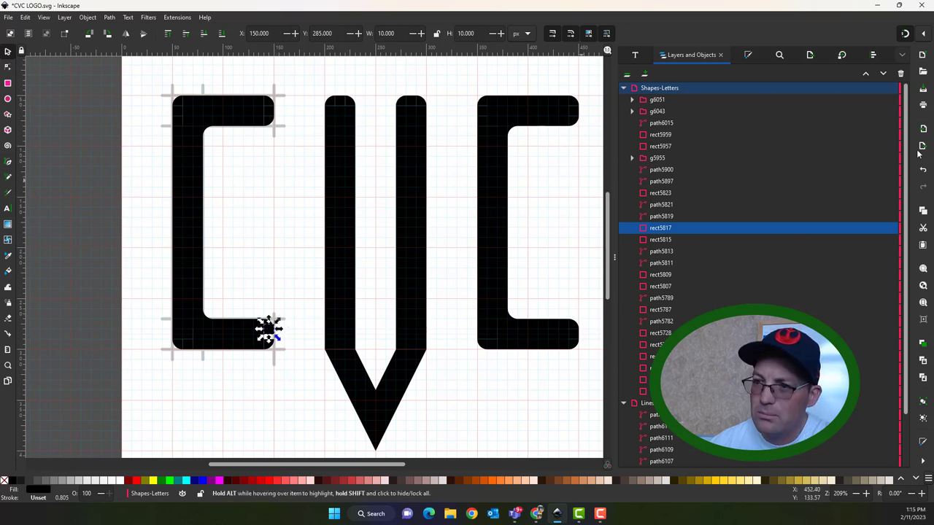
scroll(275, 337, "up", 4)
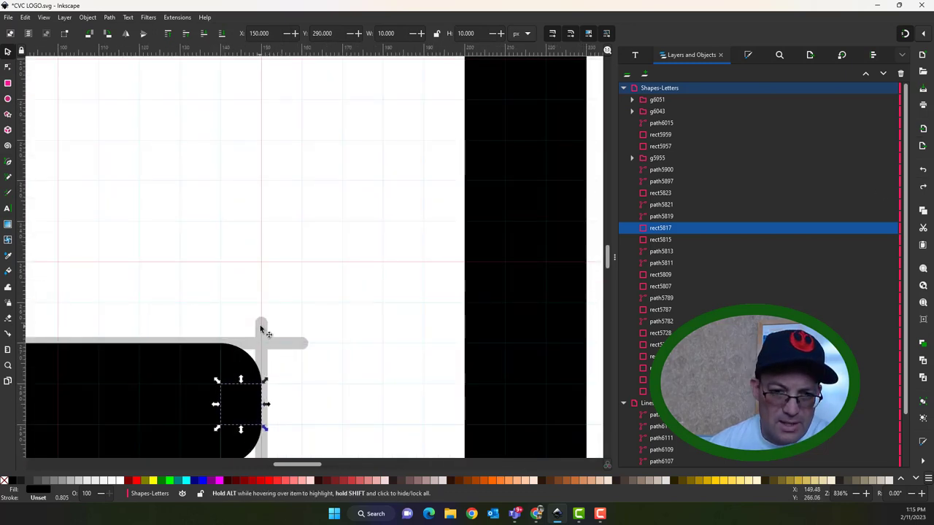
double_click(265, 327)
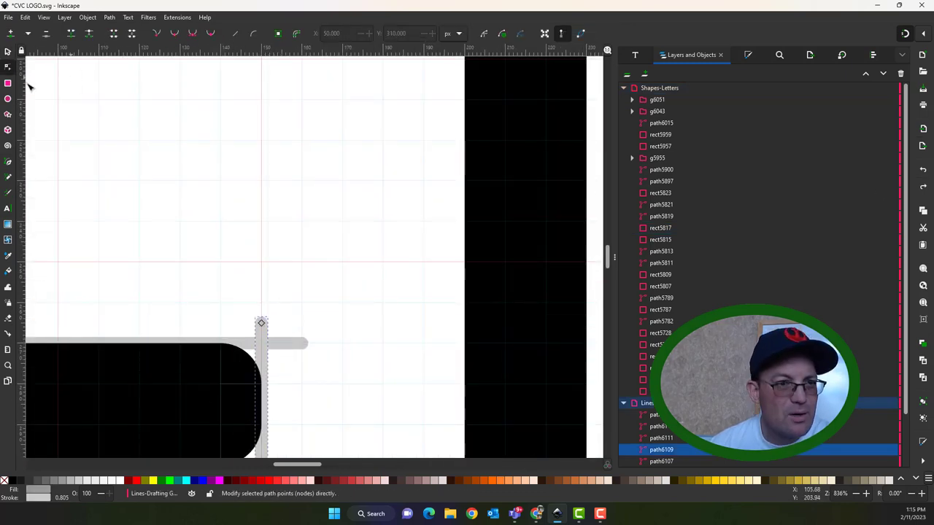
left_click(7, 51)
left_click_drag(261, 315, 261, 293)
scroll(217, 162, "down", 2)
scroll(229, 159, "down", 3)
left_click(231, 121)
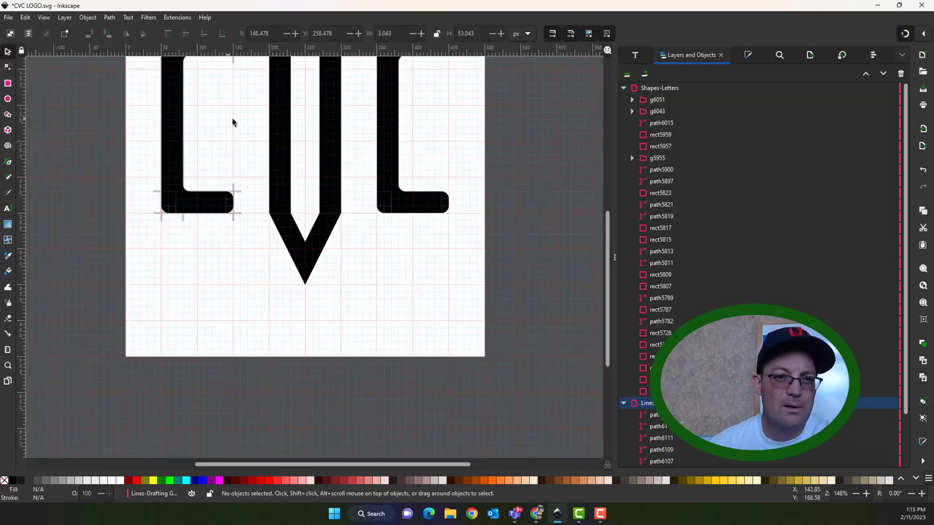
scroll(230, 250, "up", 4)
scroll(231, 250, "up", 1)
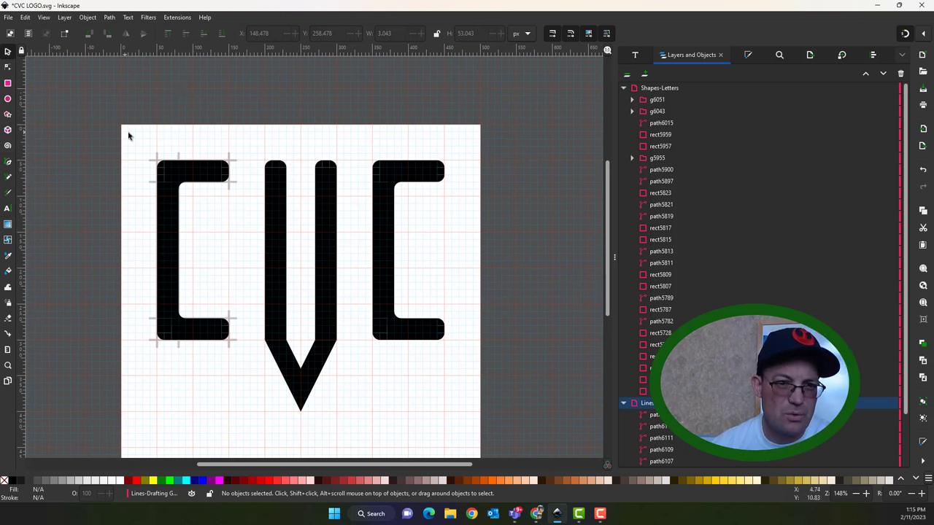
Step: Collapse the two drawing layers in the object tree and lock the Shapes-Letters layer
left_click(158, 158)
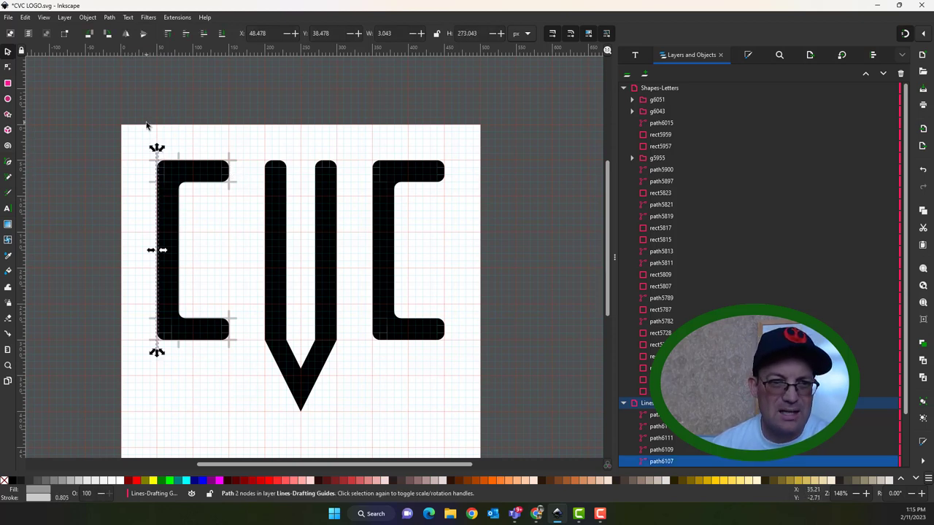
left_click_drag(146, 125, 243, 362)
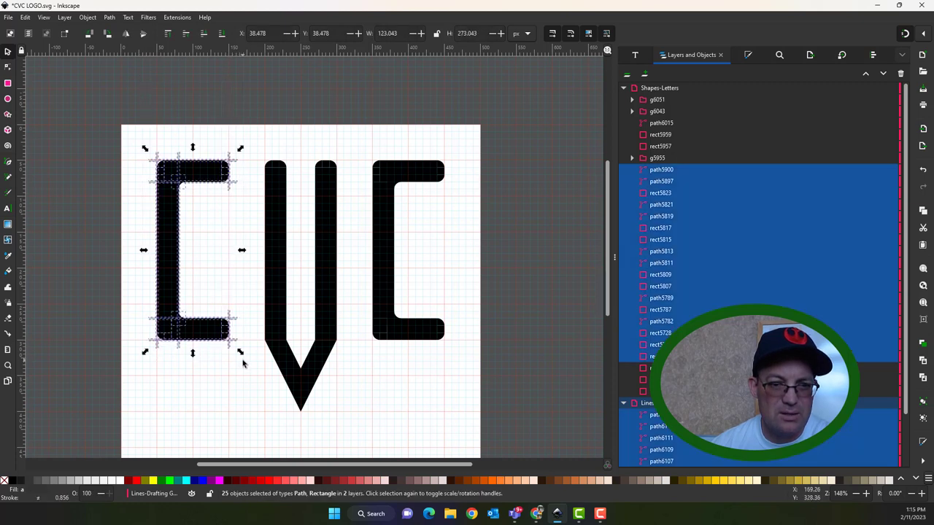
left_click(236, 213)
left_click(624, 88)
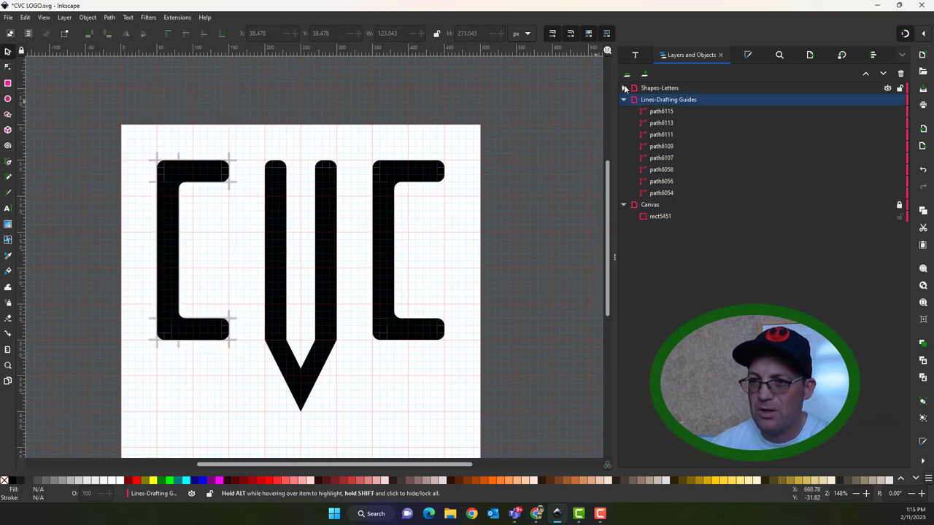
left_click(624, 100)
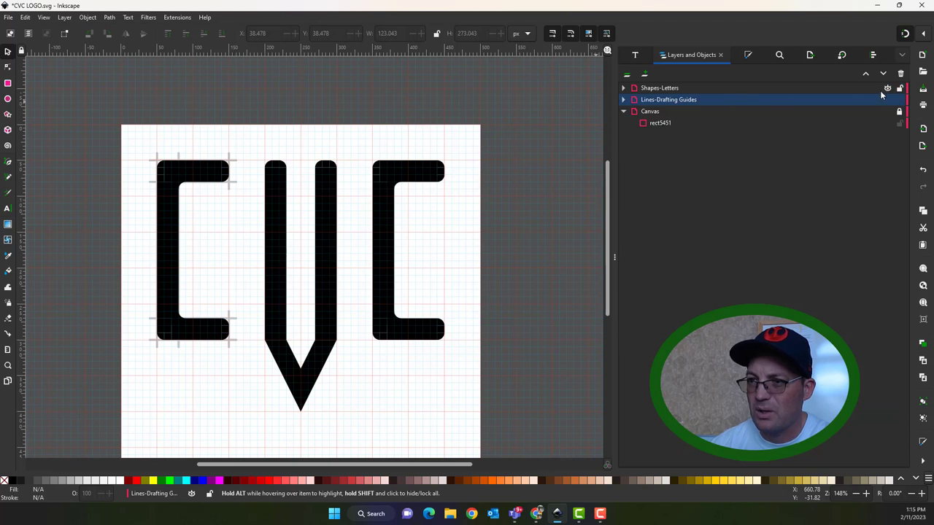
left_click(900, 88)
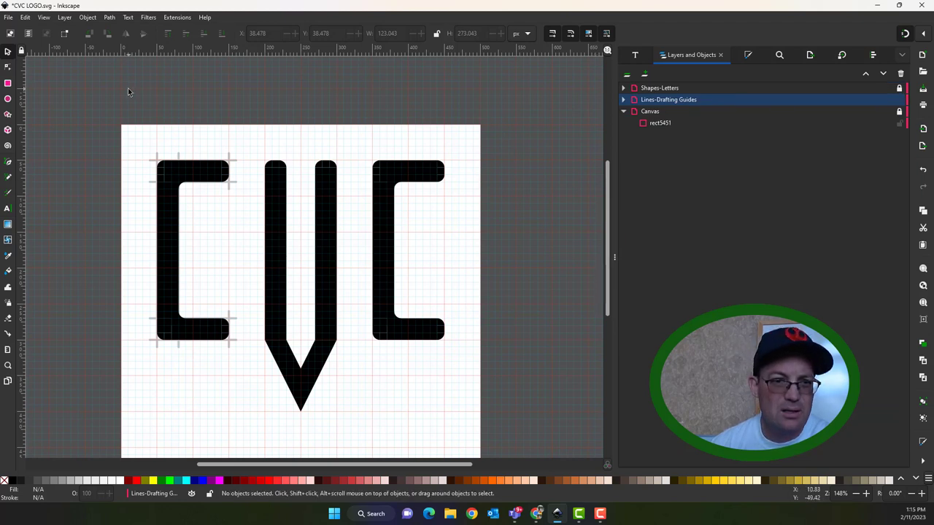
Step: Duplicate all of the first C's guides together and place the copies 300 px to the right, around the last C
left_click_drag(128, 88, 252, 379)
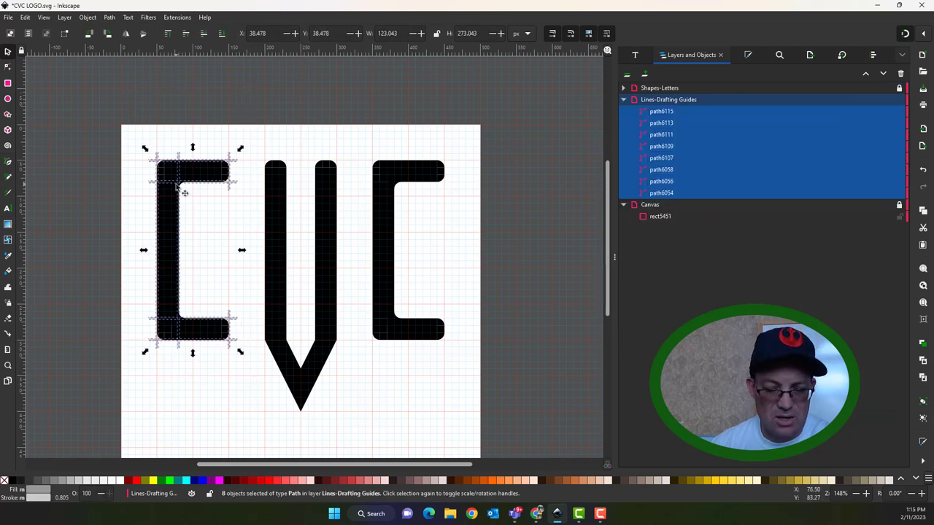
key("ctrl+d")
left_click_drag(154, 154, 380, 157)
left_click(461, 319)
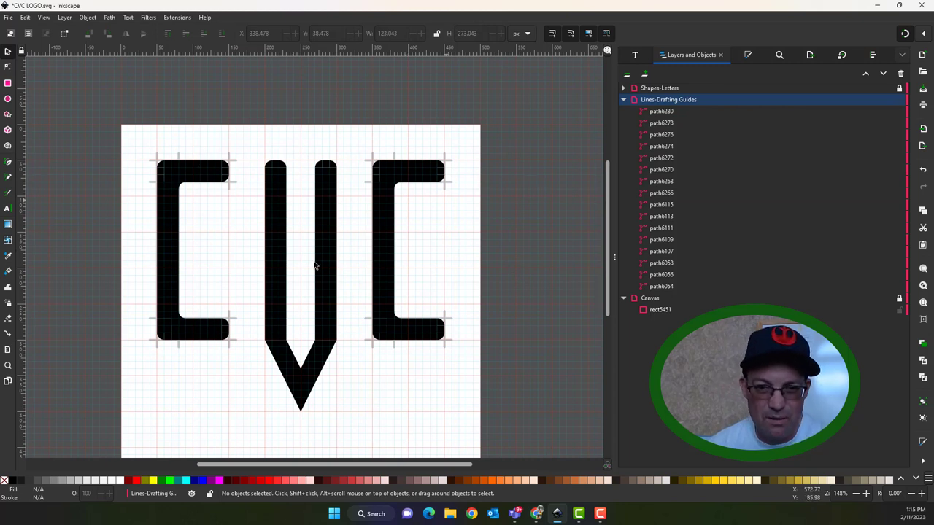
Step: Duplicate the first C's long left guide onto the V's four vertical edges at 200, 230, 270 and 300 px
left_click(158, 162)
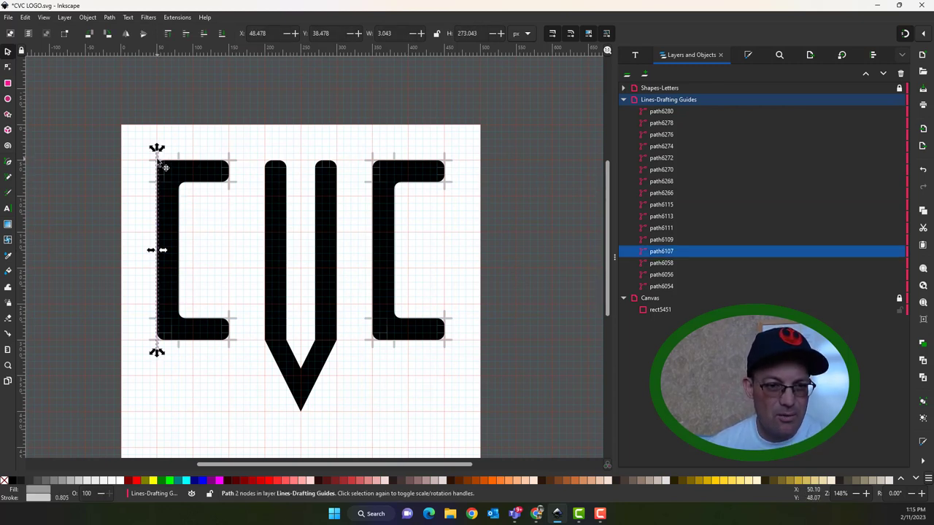
key("ctrl+d")
left_click_drag(166, 167, 274, 164)
key("ctrl+d")
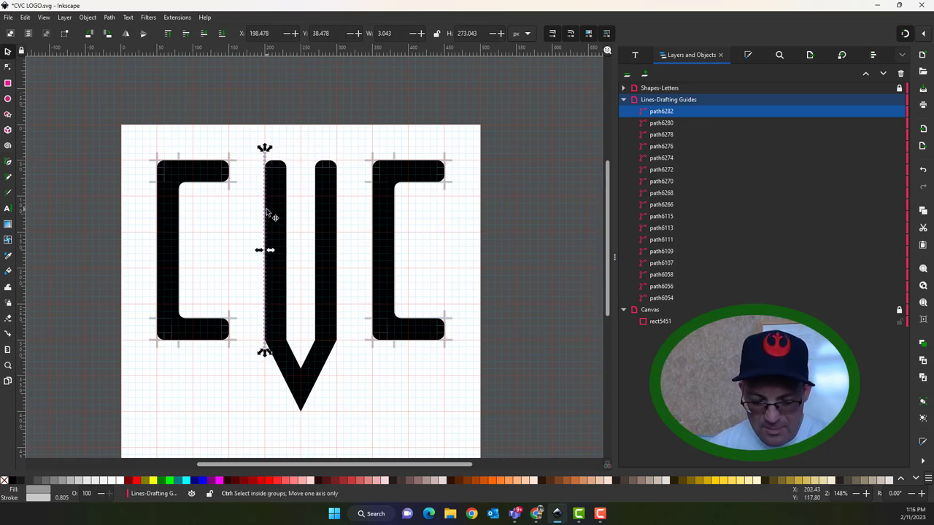
left_click_drag(265, 152, 337, 160)
key("ctrl+d")
key("ctrl+d")
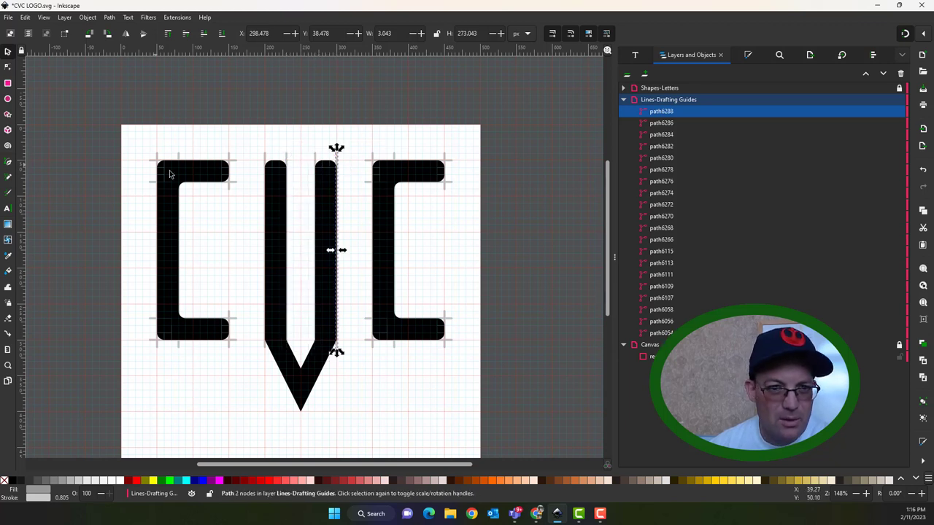
Step: Duplicate a horizontal guide and place copies along the V's top edge and at its bottom point
left_click(233, 167)
key("ctrl+d")
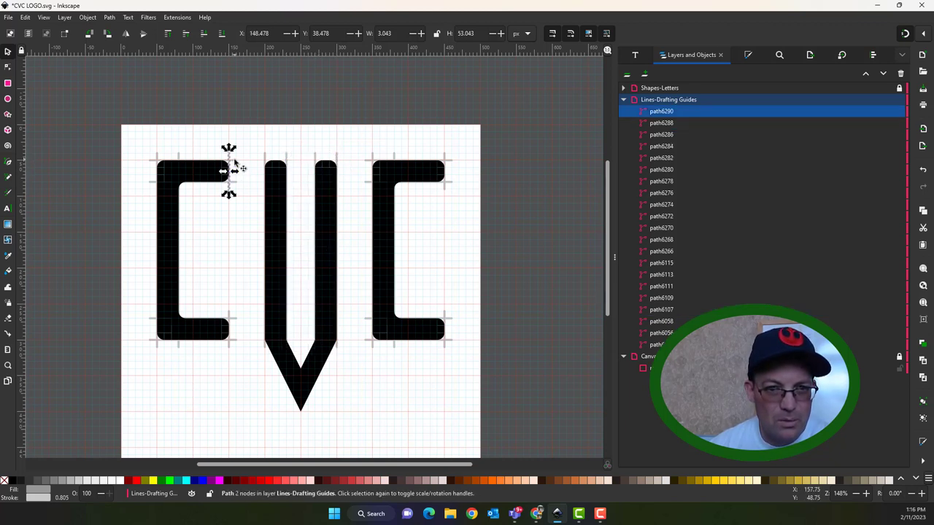
left_click(240, 169)
key("ctrl+d")
left_click_drag(240, 168, 337, 419)
key("ctrl+d")
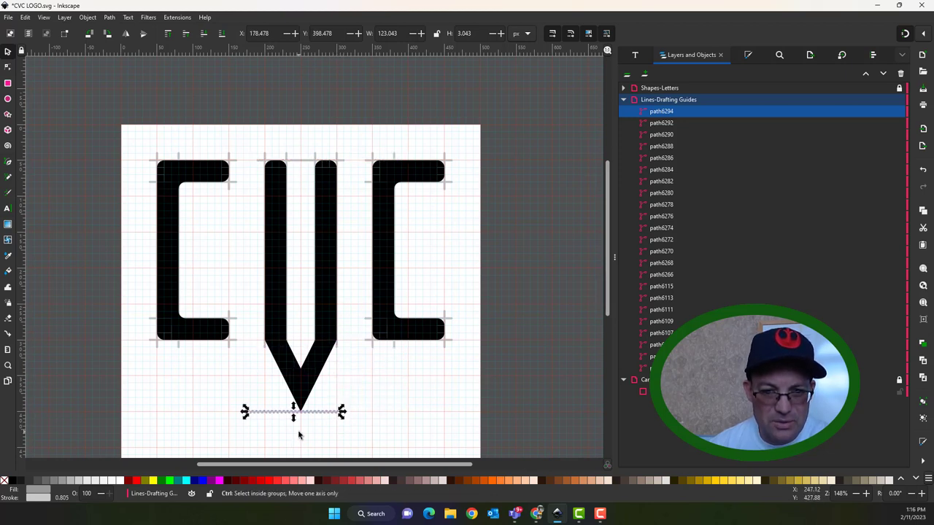
scroll(296, 431, "up", 3)
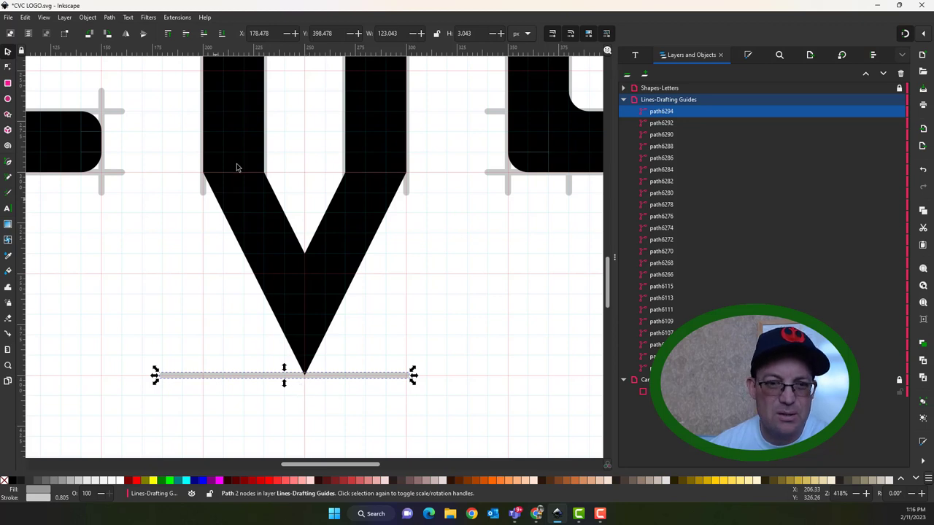
Step: Rotate the horizontal guide at the V's point 65° clockwise in 5° increments using Transform
left_click(126, 18)
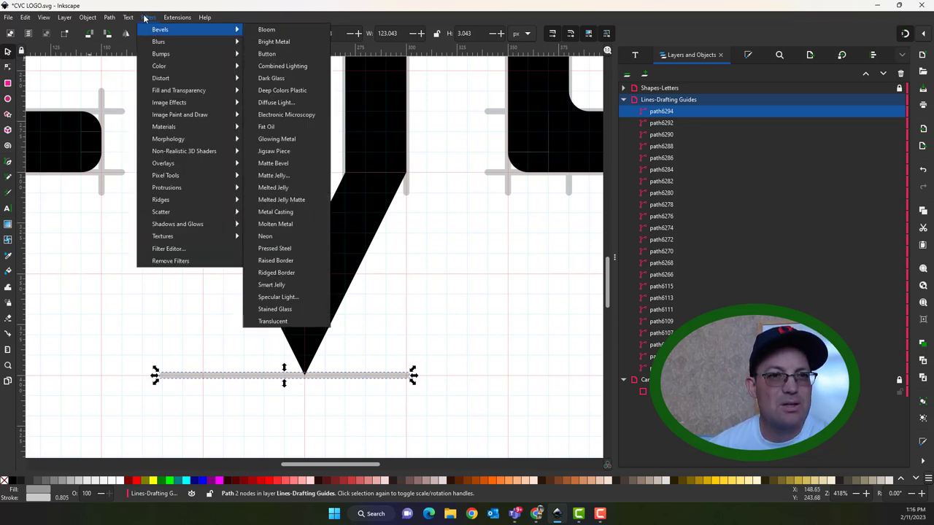
mouse_move(88, 18)
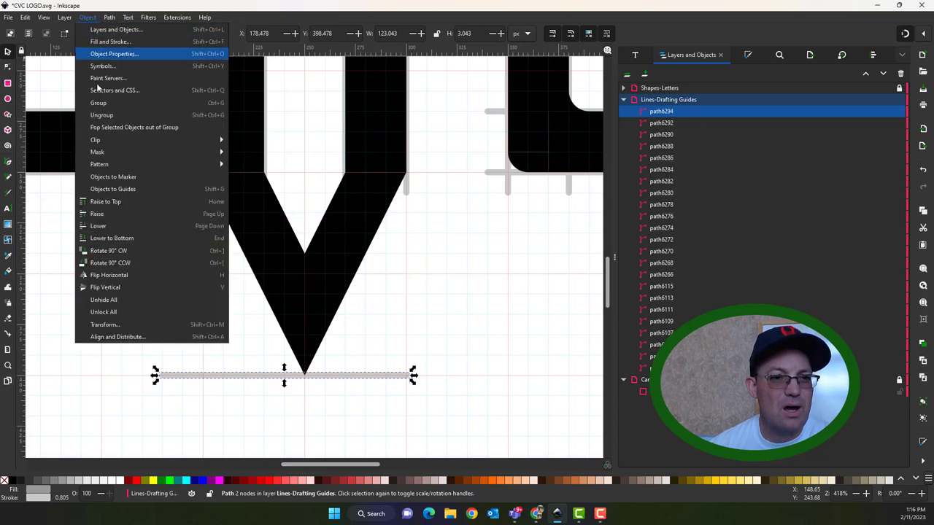
mouse_move(115, 150)
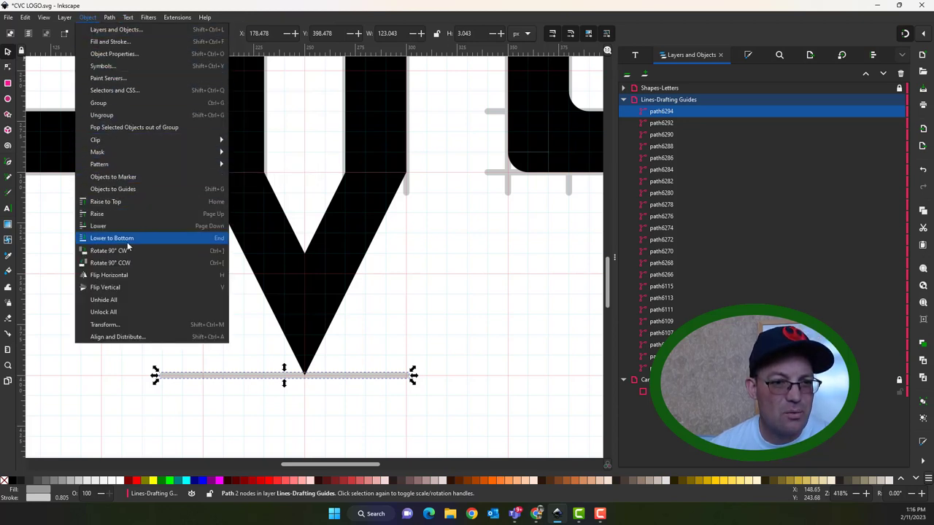
left_click(110, 324)
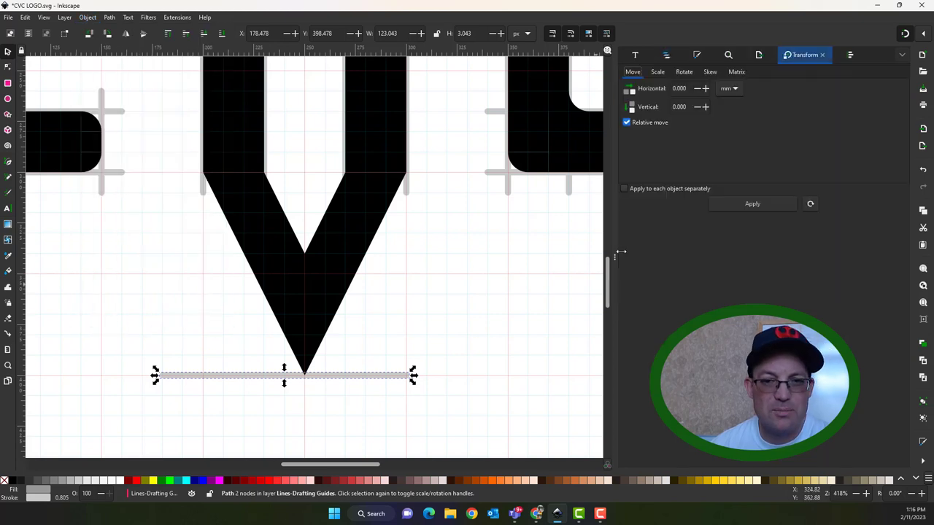
left_click(684, 72)
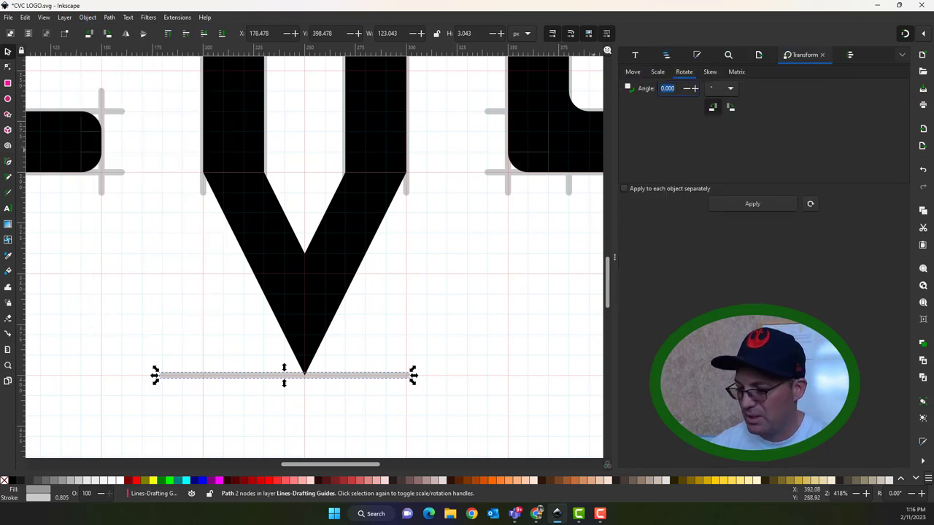
left_click(732, 109)
left_click(767, 205)
left_click(767, 204)
left_click(768, 203)
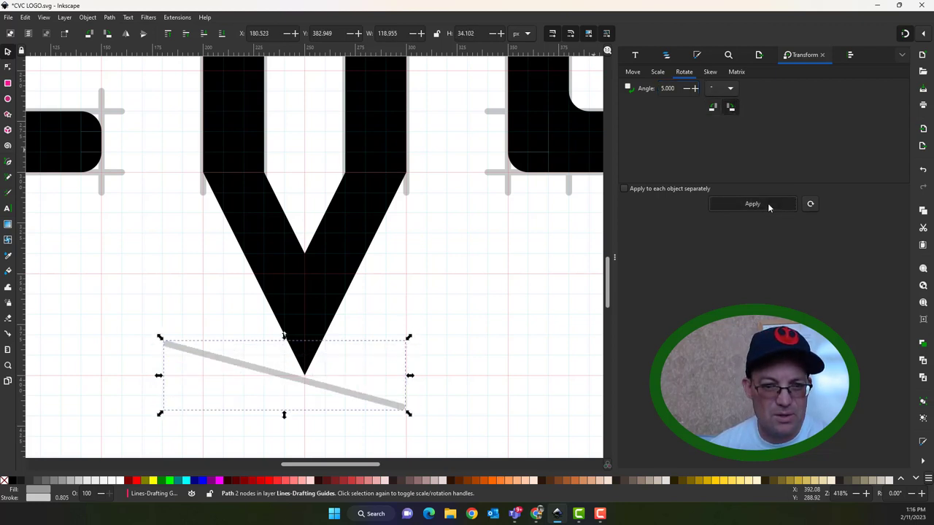
left_click(768, 203)
left_click(767, 203)
left_click(768, 203)
left_click(768, 203)
left_click(768, 203)
left_click(768, 202)
left_click(768, 202)
left_click(768, 203)
left_click(768, 203)
left_click(768, 203)
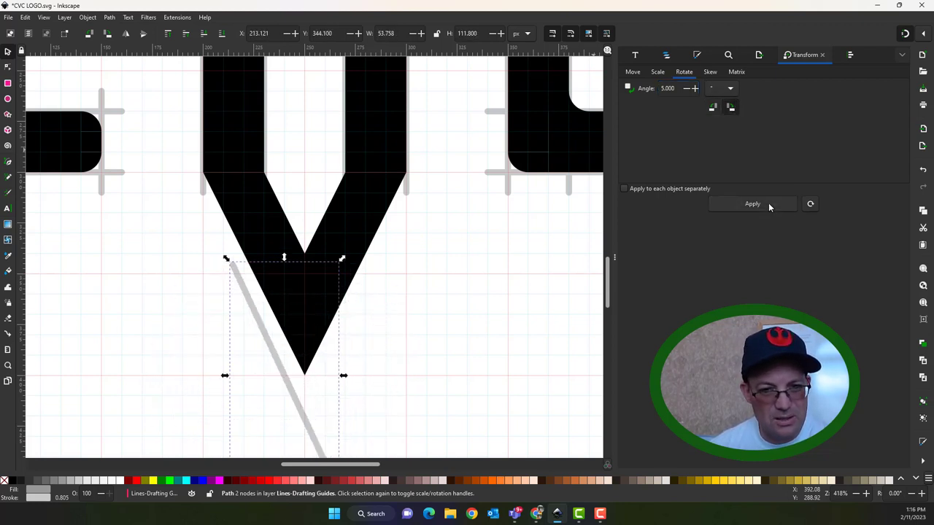
Step: Move the slanted guide beside the V's left diagonal edge and try further 5° rotations in both directions
left_click_drag(277, 358, 238, 247)
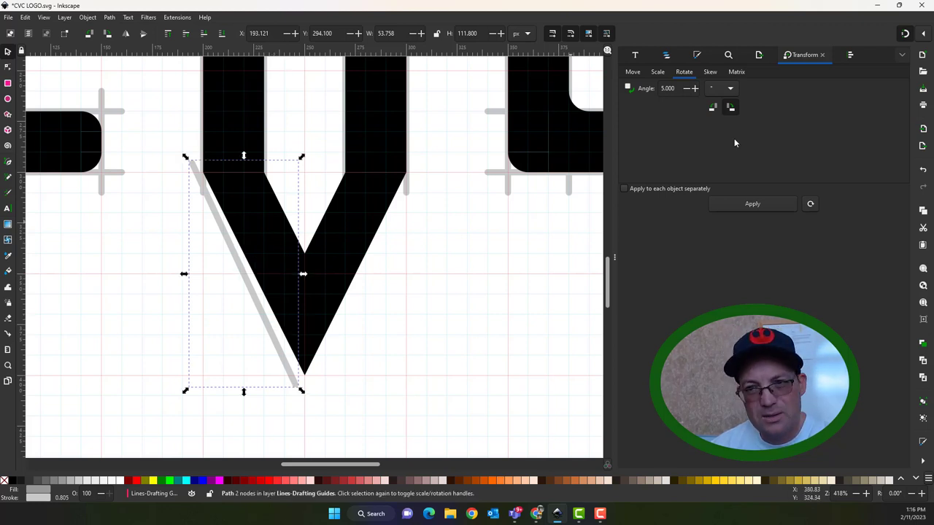
left_click(770, 204)
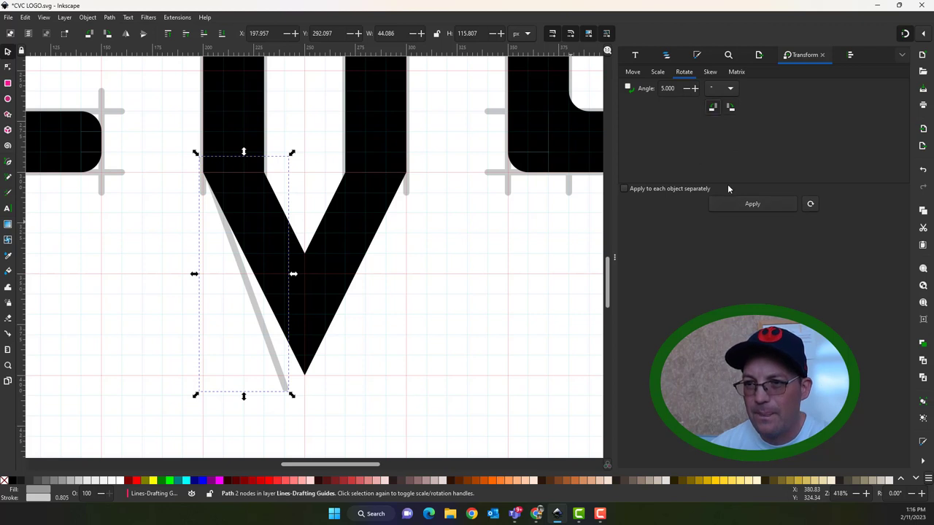
left_click(753, 206)
left_click(752, 204)
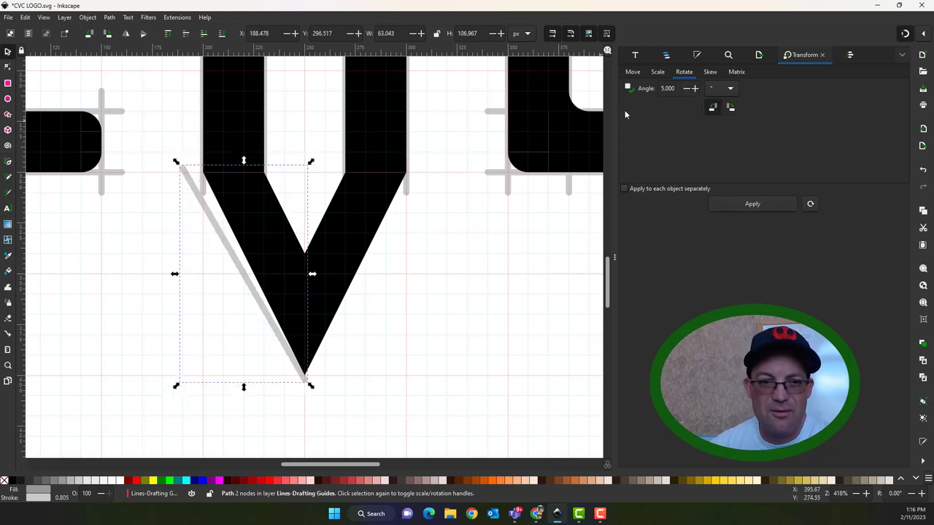
Step: Set the rotation angle to 1° and rotate the slanted guide stepwise to match the V's left diagonal edge
left_click_drag(673, 88, 642, 87)
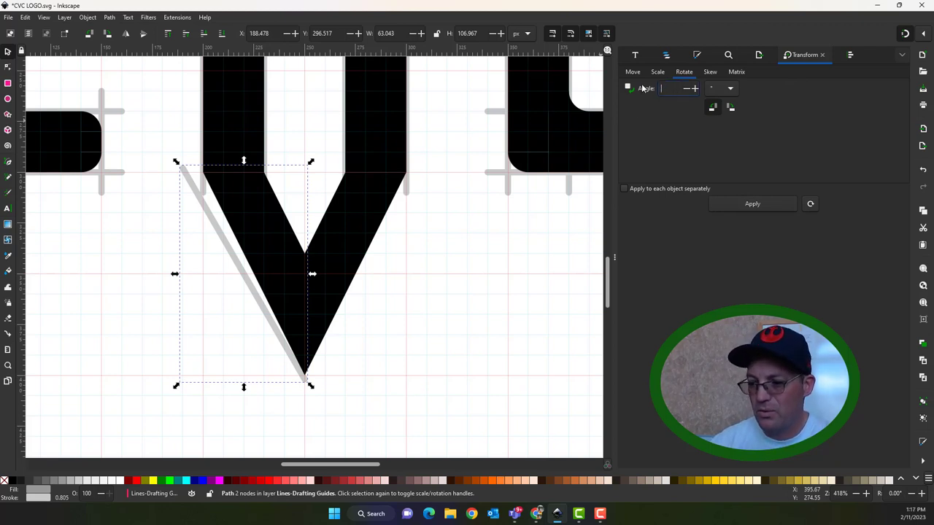
left_click(749, 205)
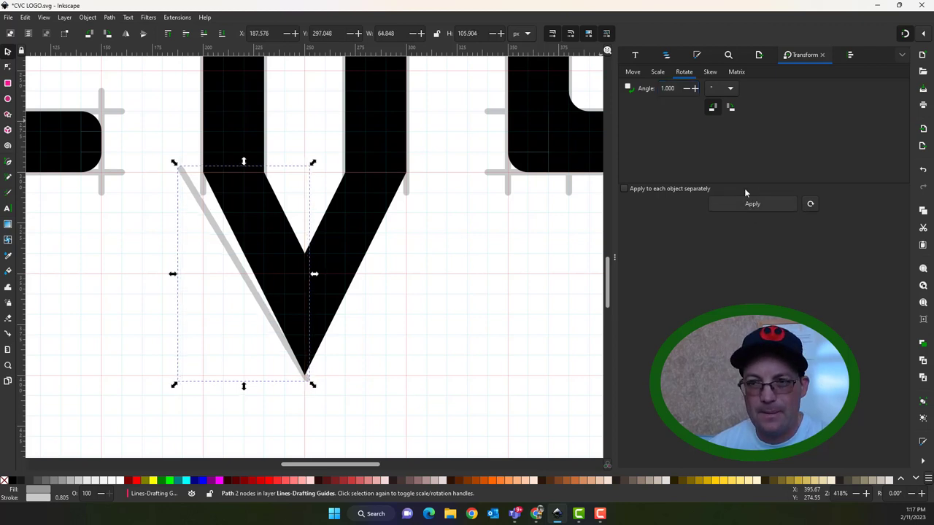
left_click(737, 205)
left_click(736, 204)
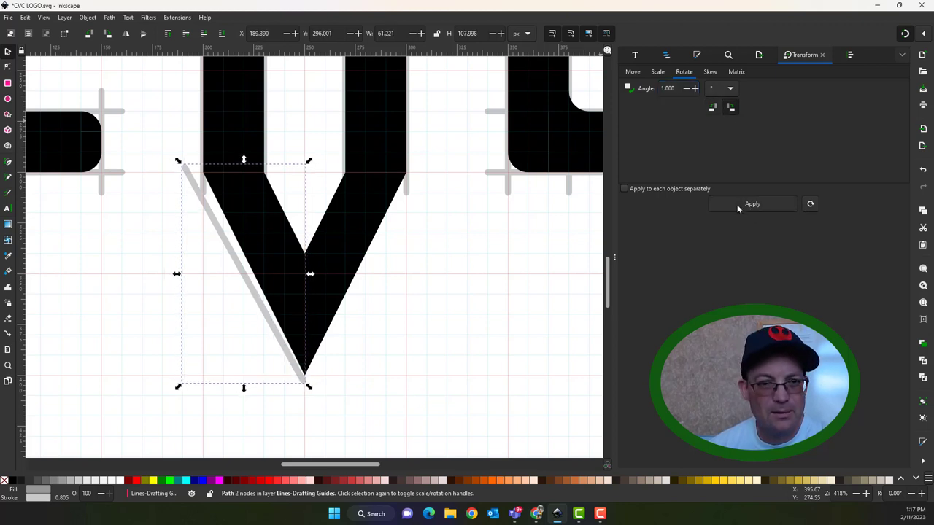
left_click(736, 205)
left_click(737, 204)
left_click(737, 204)
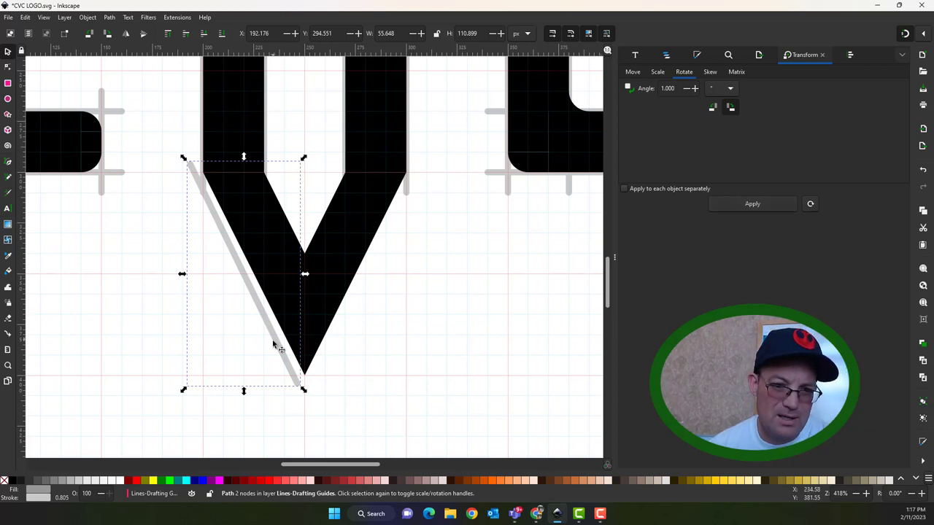
Step: Try to align the slanted guide with the V's left diagonal edge by moving it and rotating it 1° counterclockwise
left_click_drag(301, 386, 312, 380)
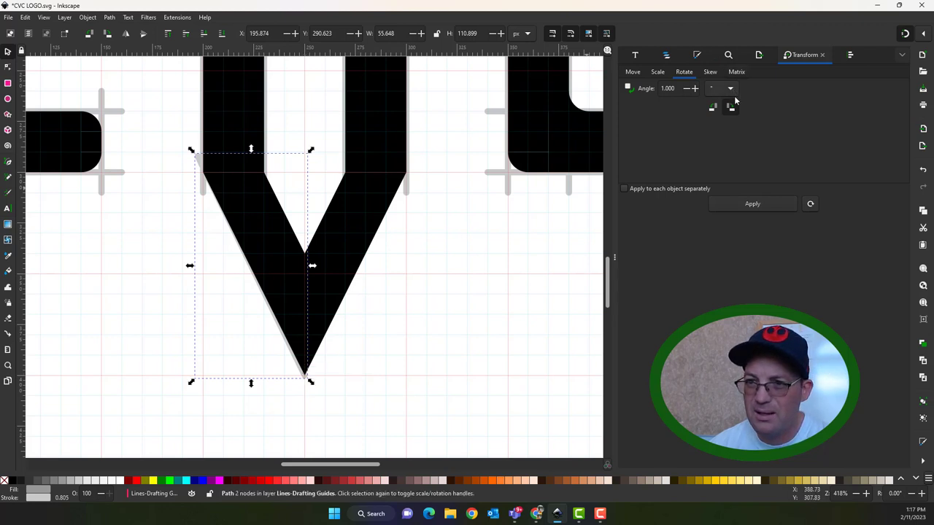
left_click(765, 209)
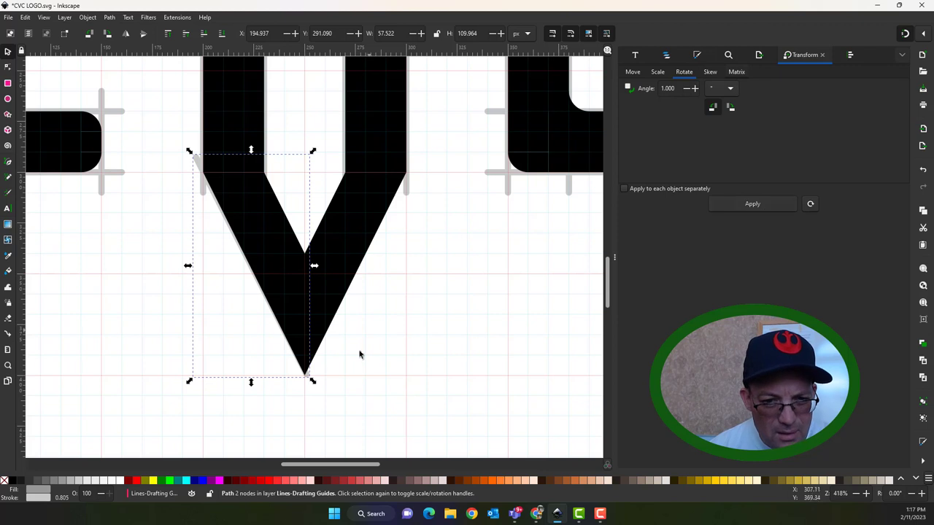
scroll(329, 368, "up", 2)
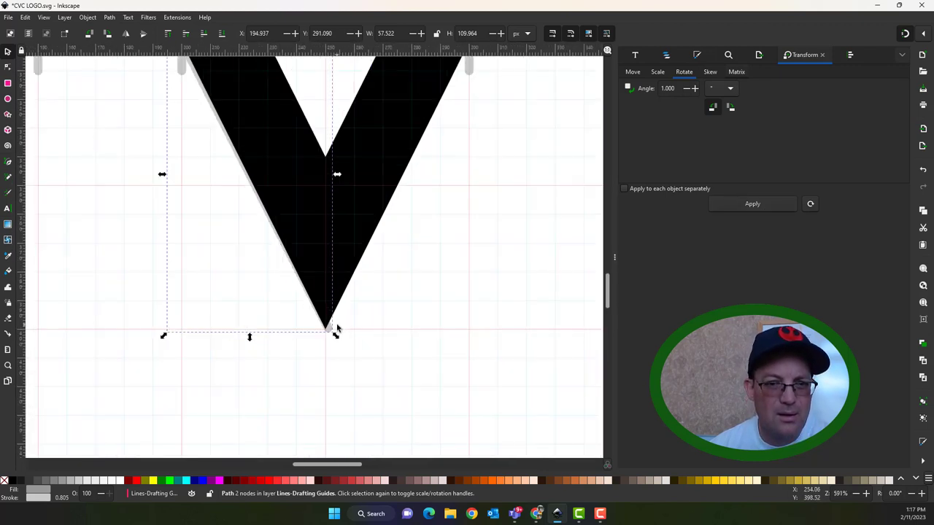
scroll(232, 132, "up", 3)
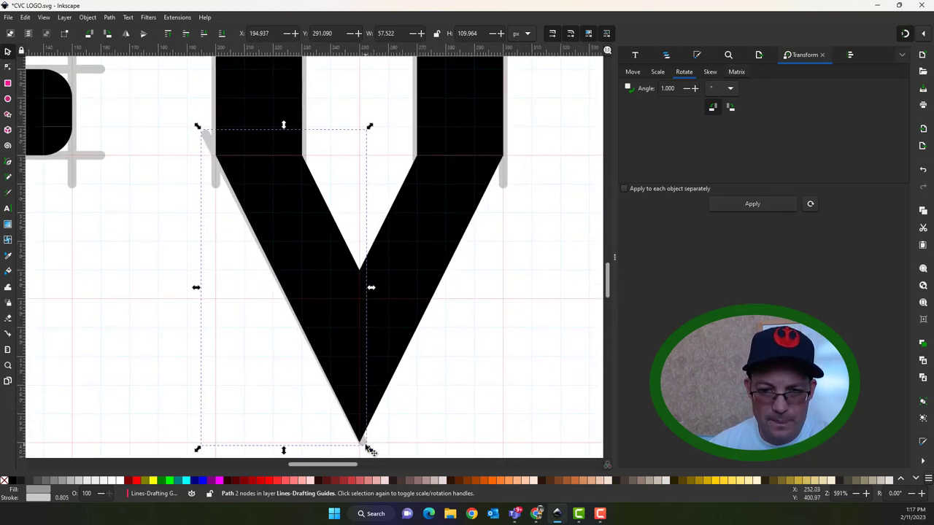
left_click_drag(364, 445, 362, 446)
scroll(216, 183, "down", 2)
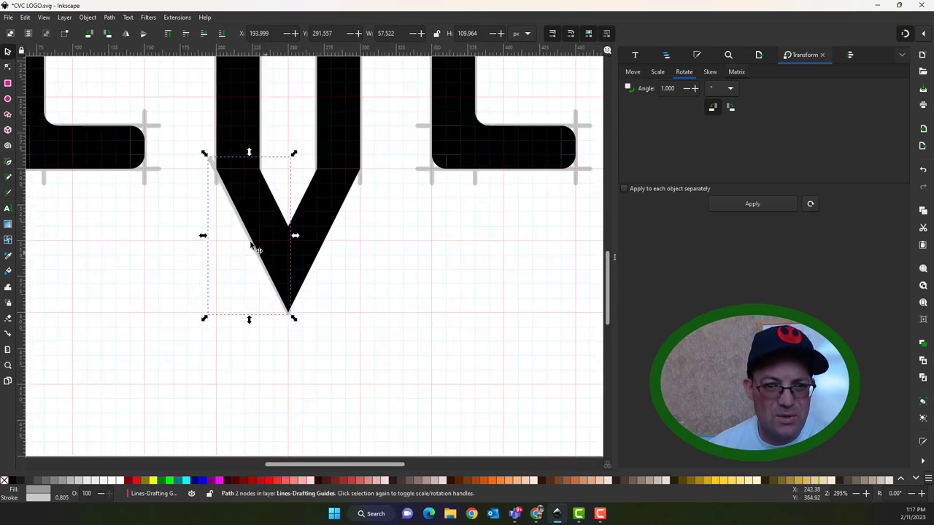
Step: Delete the slanted guide along the V's left diagonal edge
scroll(215, 182, "up", 2)
scroll(216, 184, "down", 1)
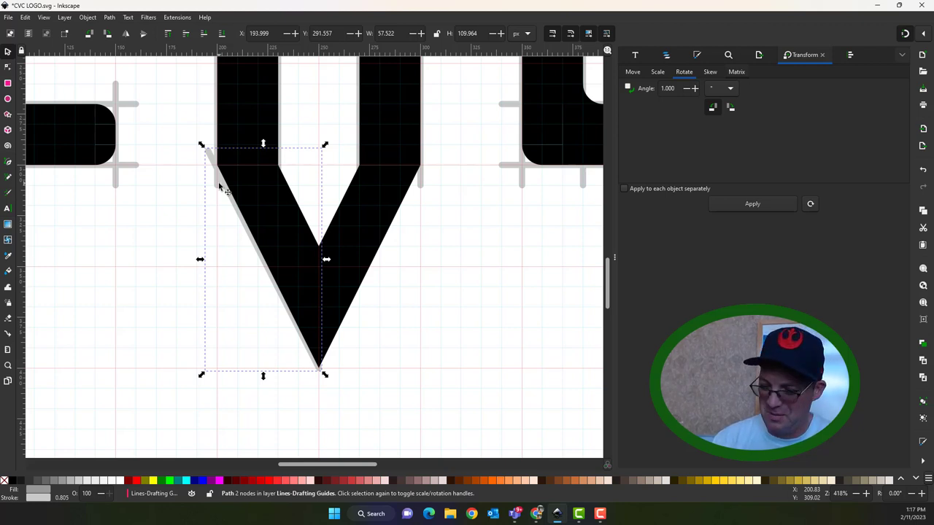
key("Delete")
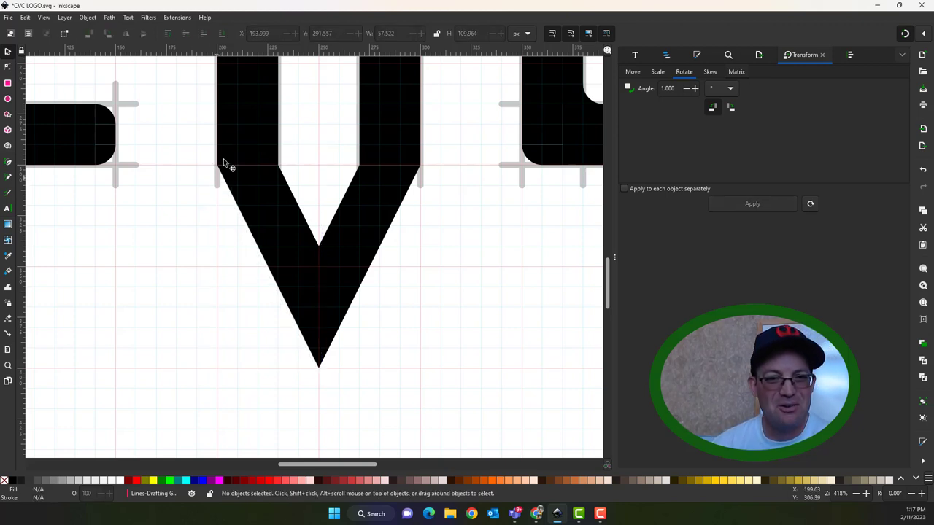
Step: Draw a straight line along the V's left outer diagonal edge, from its upper corner down to the tip
left_click(8, 178)
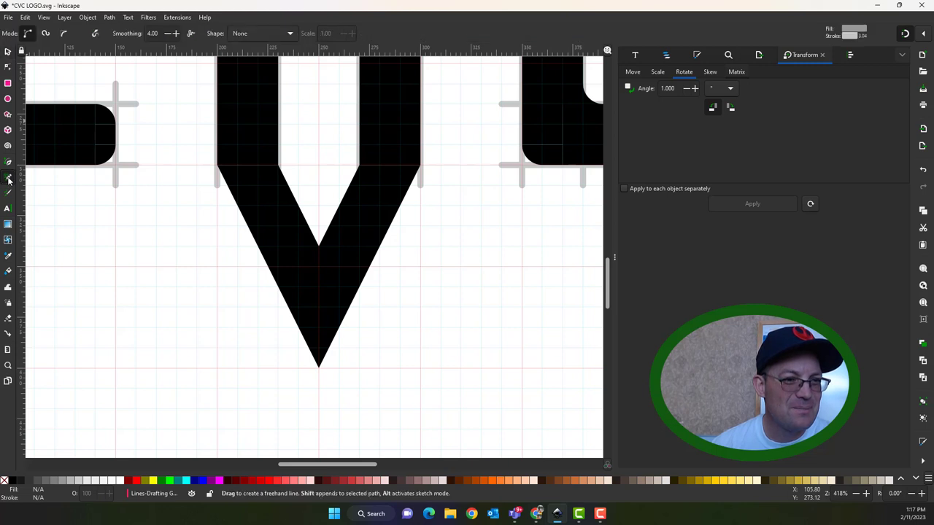
left_click(8, 161)
left_click(217, 165)
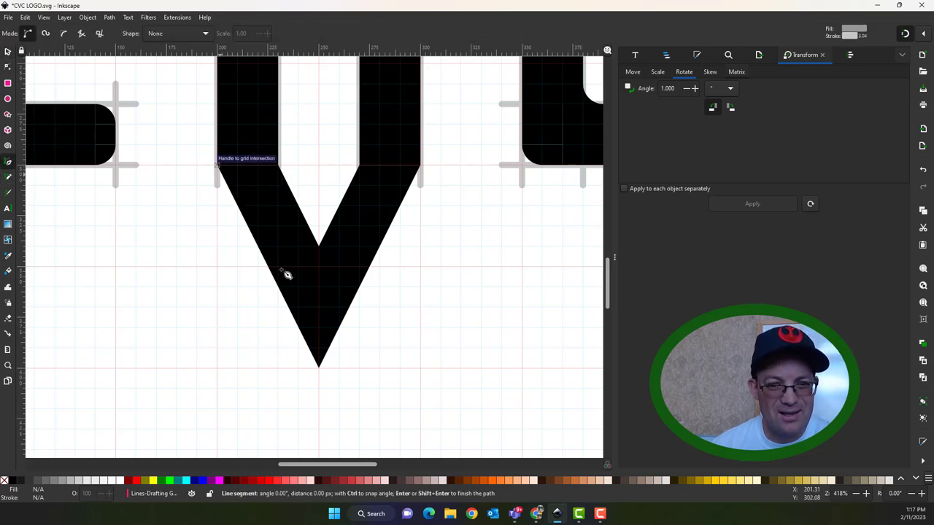
double_click(320, 370)
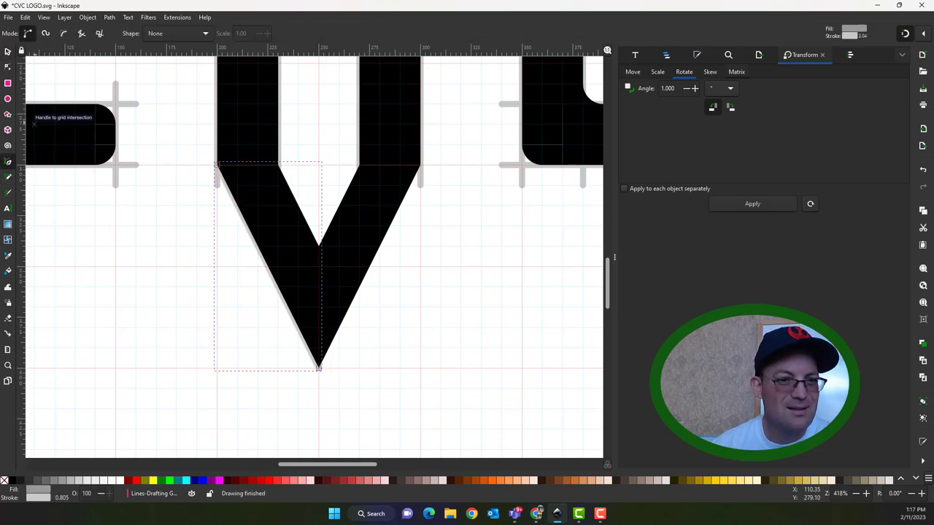
left_click(8, 51)
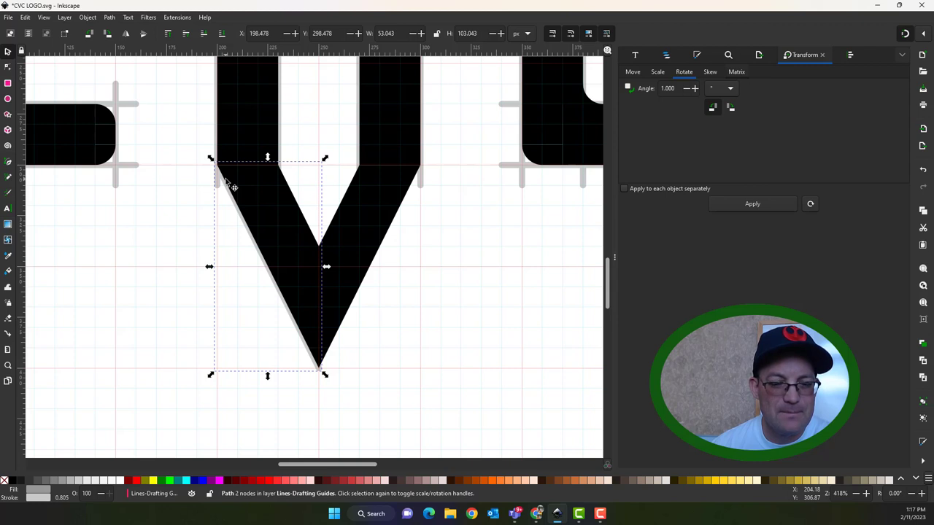
left_click_drag(242, 213, 187, 232)
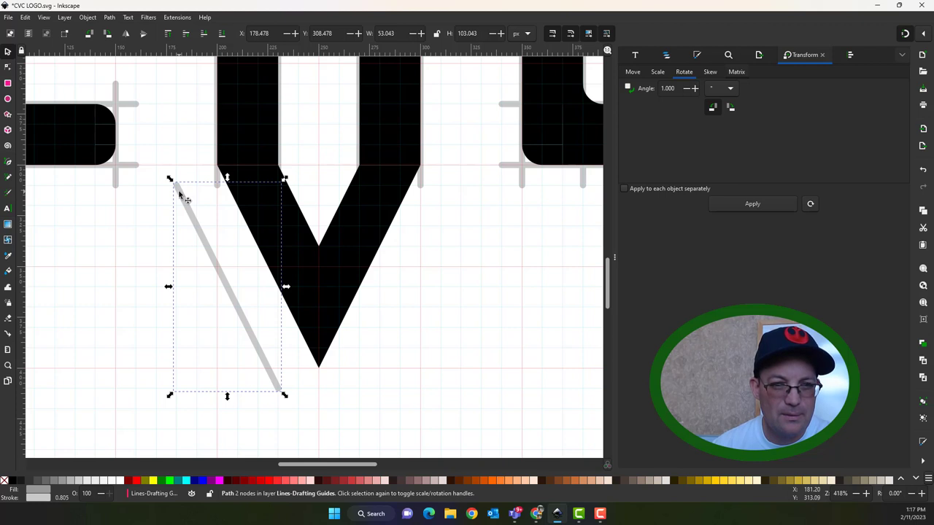
key("n")
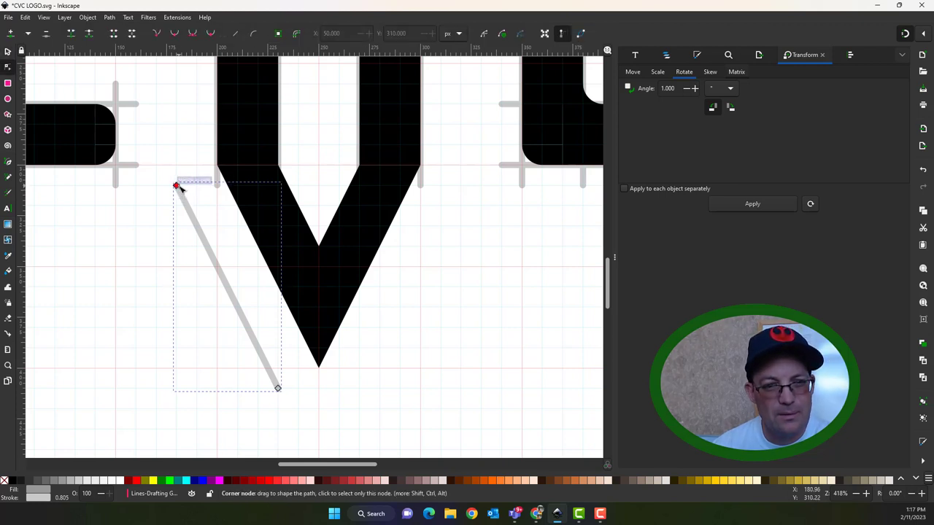
mouse_move(173, 180)
left_mouse_down()
mouse_move(158, 161)
mouse_move(163, 129)
mouse_move(158, 159)
mouse_move(175, 186)
left_mouse_up()
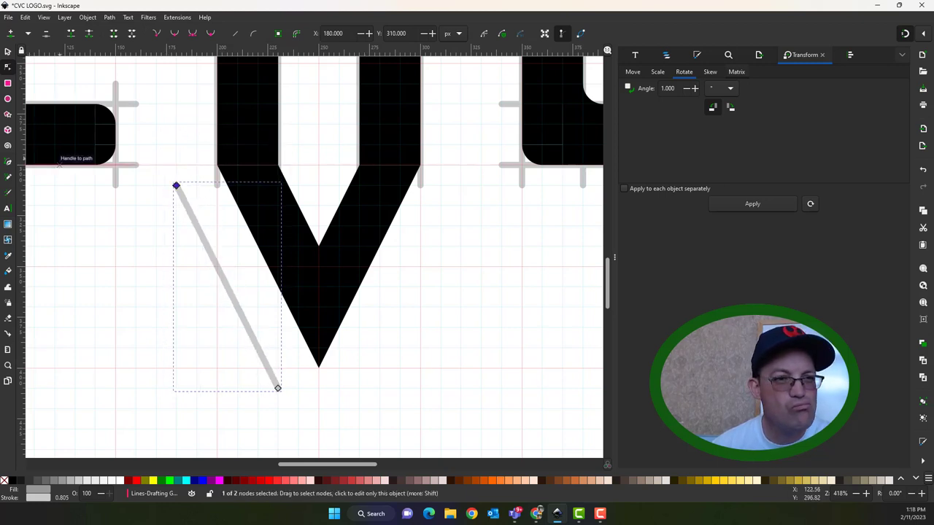
left_click(923, 170)
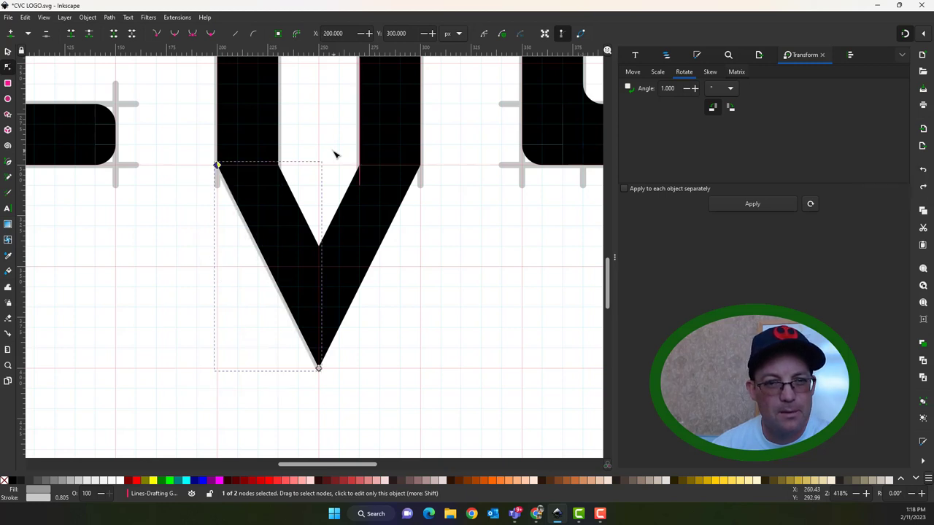
Step: Convert the line on the V's left outer diagonal into a guide
left_click(88, 17)
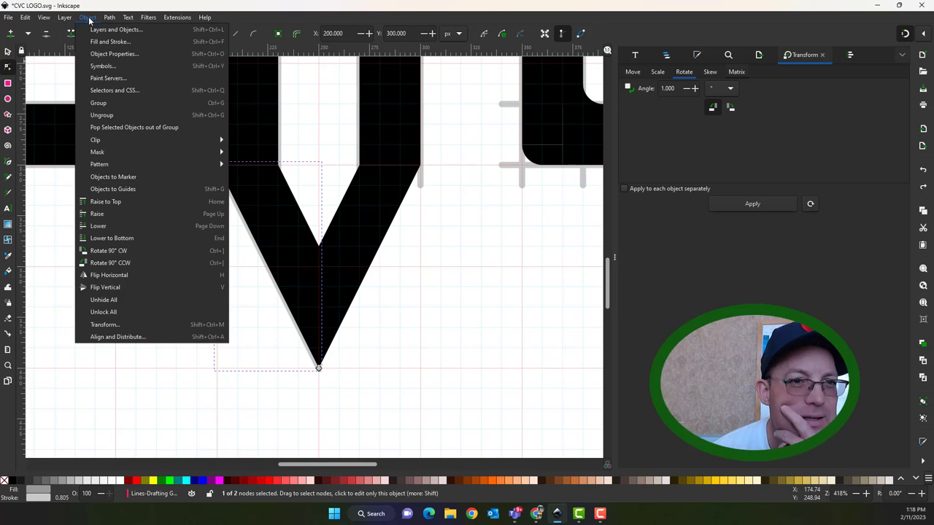
mouse_move(114, 20)
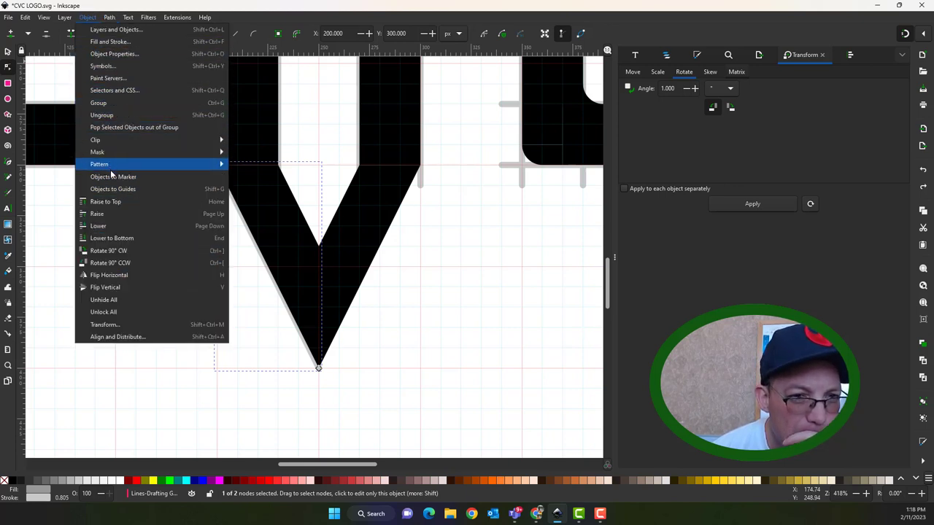
left_click(113, 193)
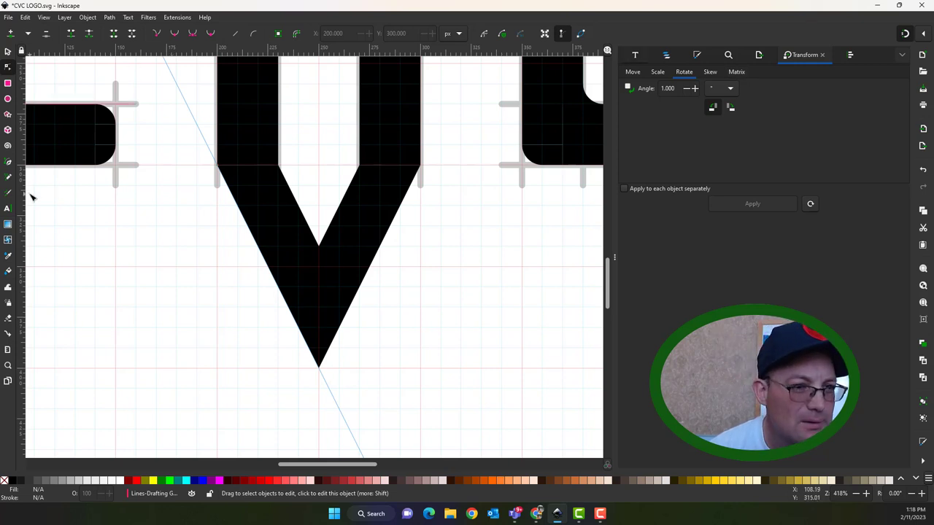
Step: Draw a straight line about 134 px long along the left diagonal guide, extending past the V's tip and upper corner
left_click(8, 162)
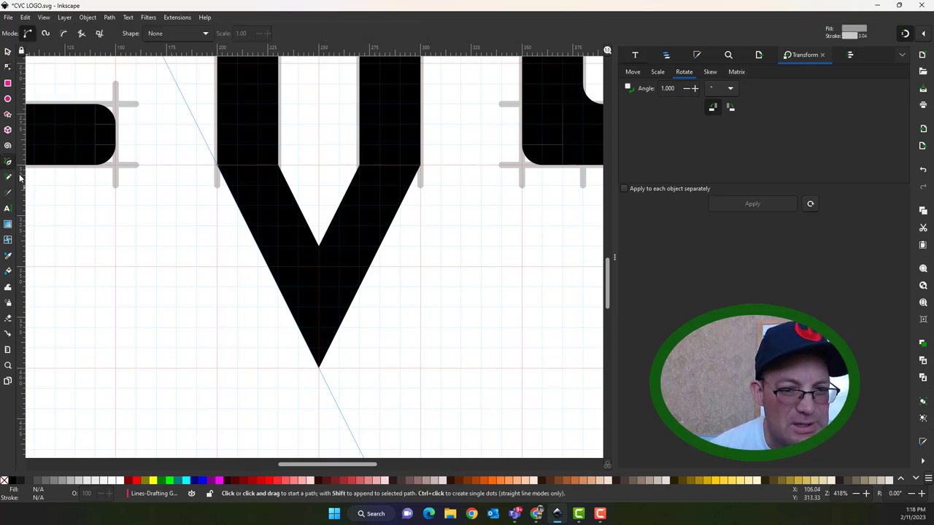
left_click(329, 387)
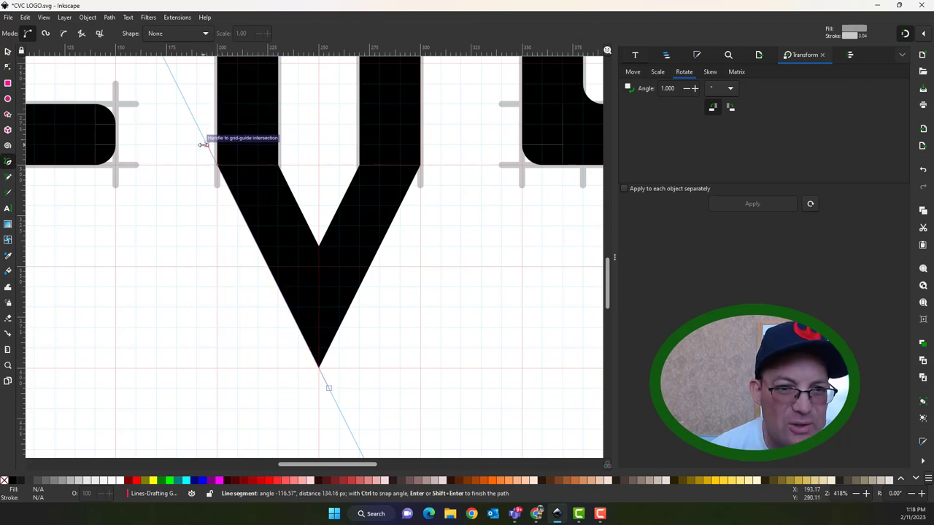
double_click(206, 146)
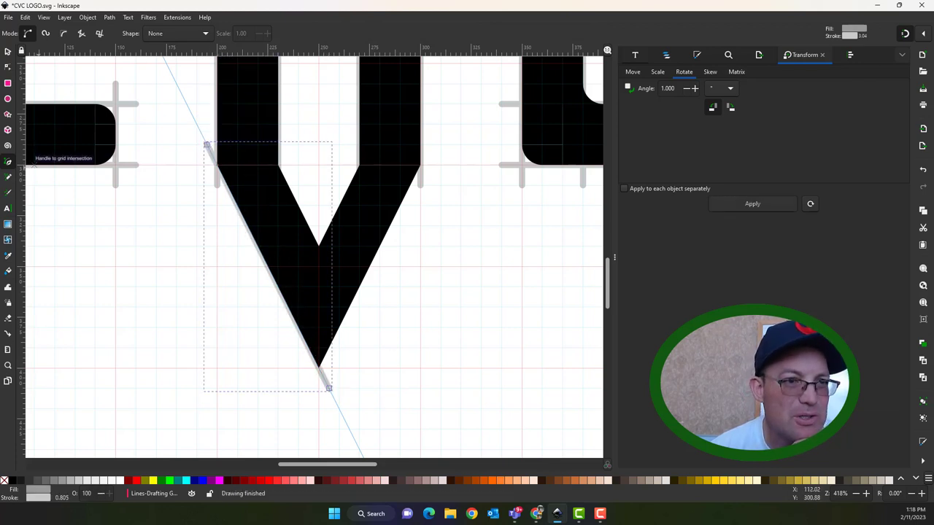
left_click(7, 51)
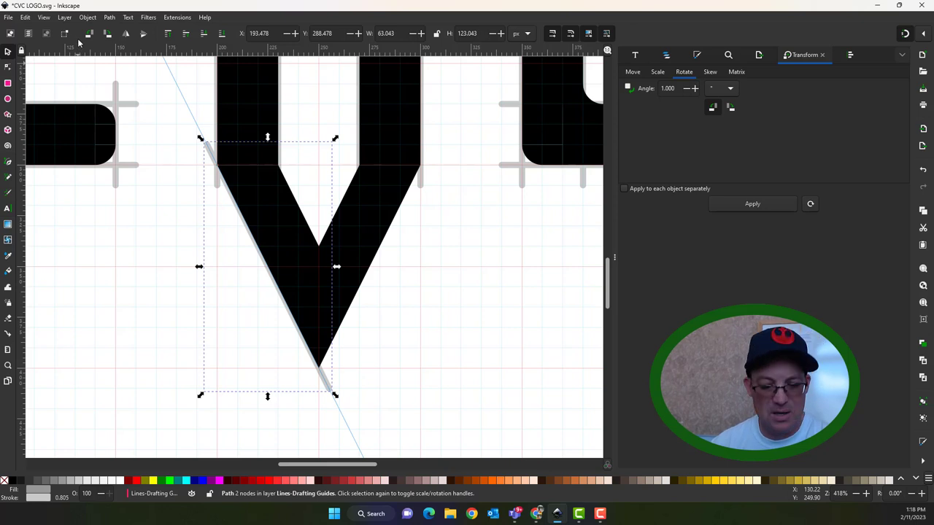
left_click(126, 35)
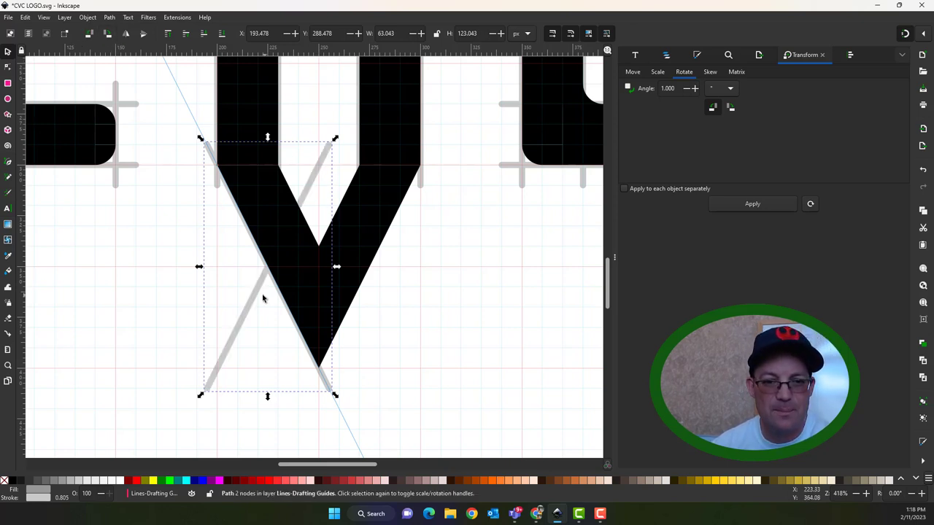
left_click_drag(263, 297, 322, 379)
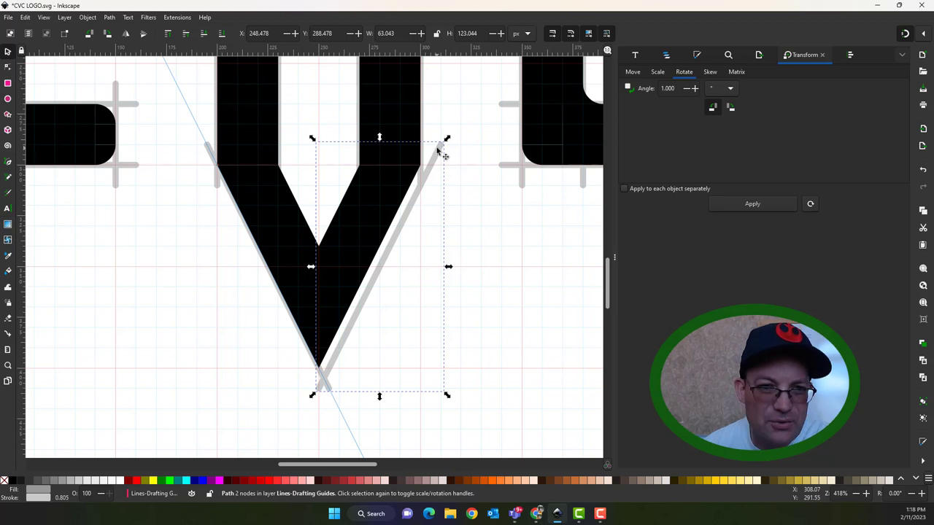
key("Delete")
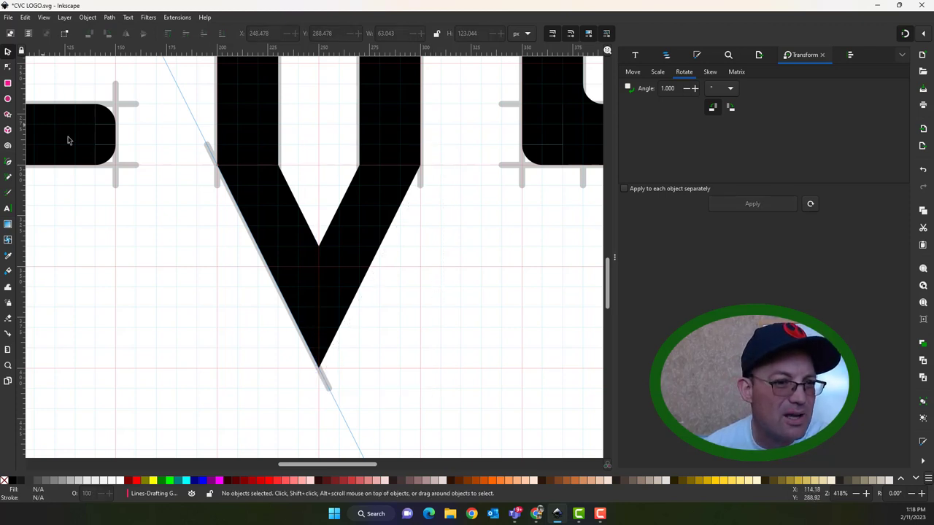
Step: Draw a line along the V's right outer diagonal from the tip to the upper corner and convert it into a guide
left_click(8, 165)
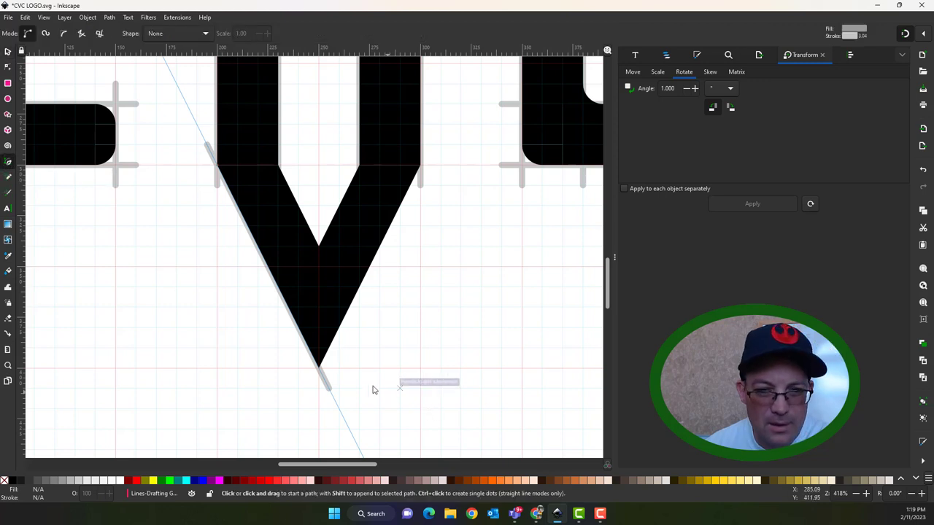
left_click(319, 368)
double_click(419, 166)
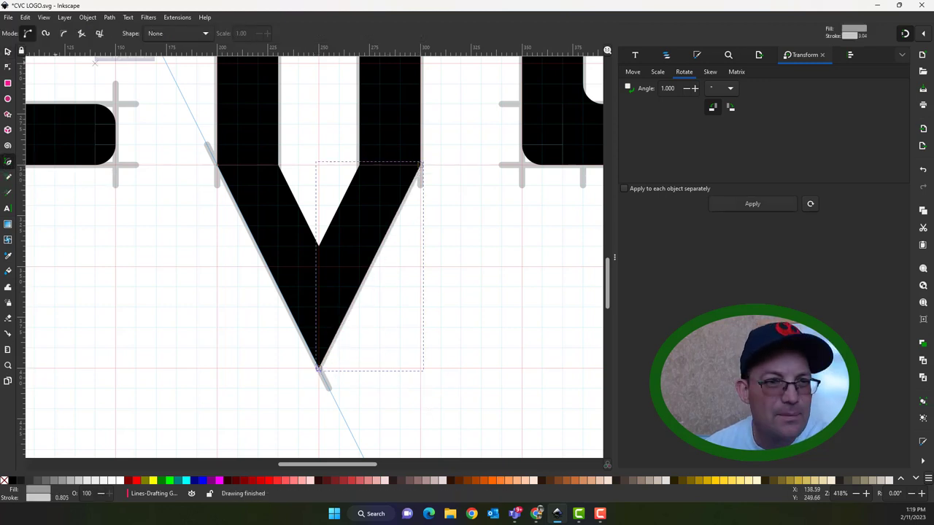
left_click(88, 18)
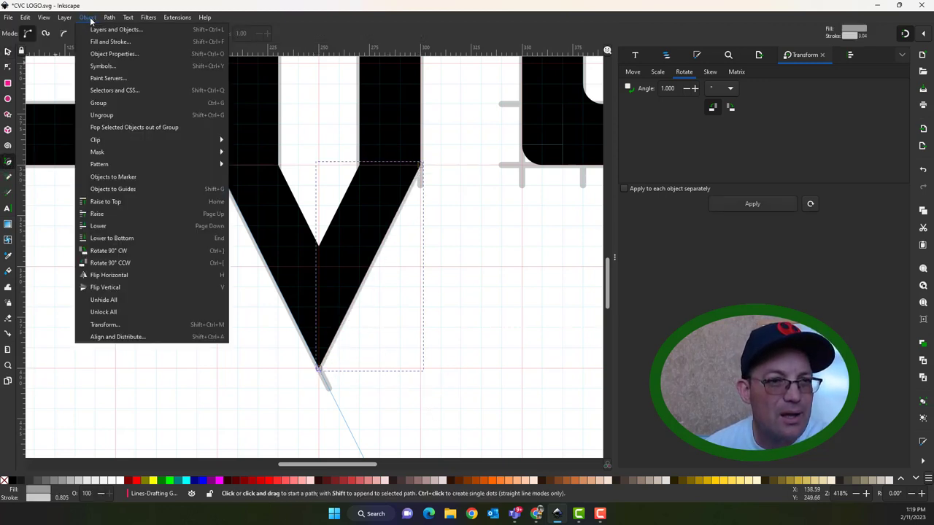
left_click(122, 190)
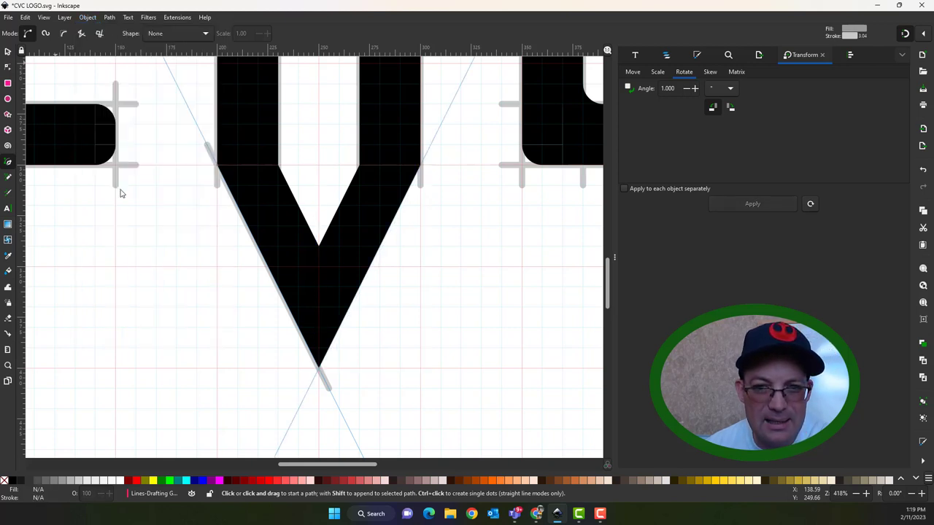
left_click(9, 178)
left_click(311, 390)
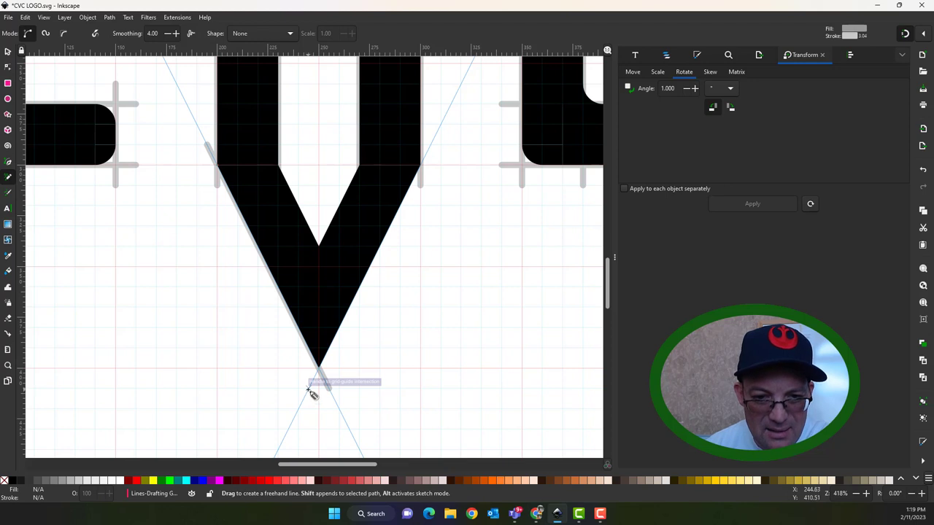
left_click(433, 146)
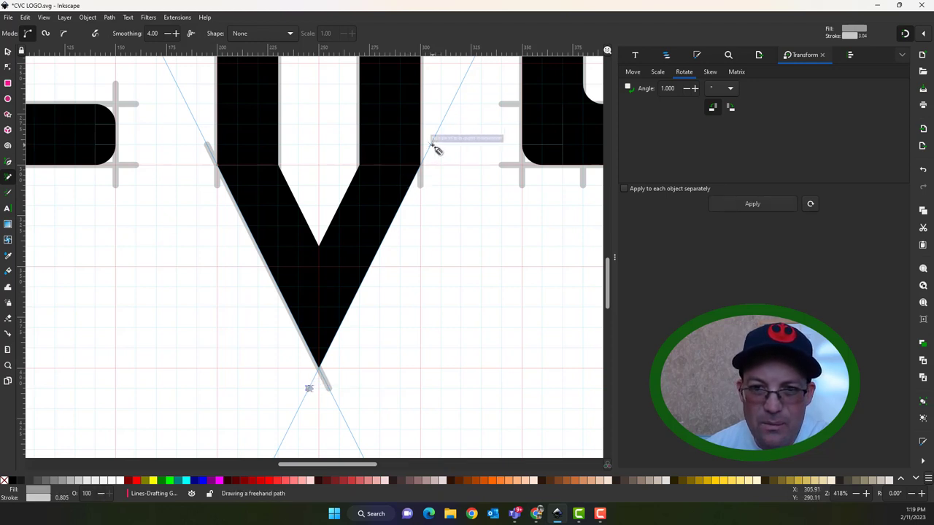
left_click(309, 388)
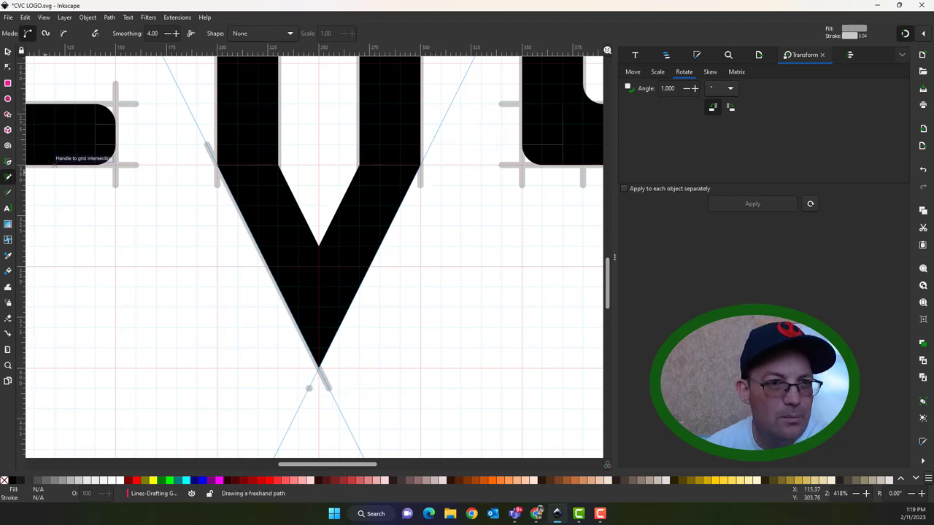
left_click(921, 170)
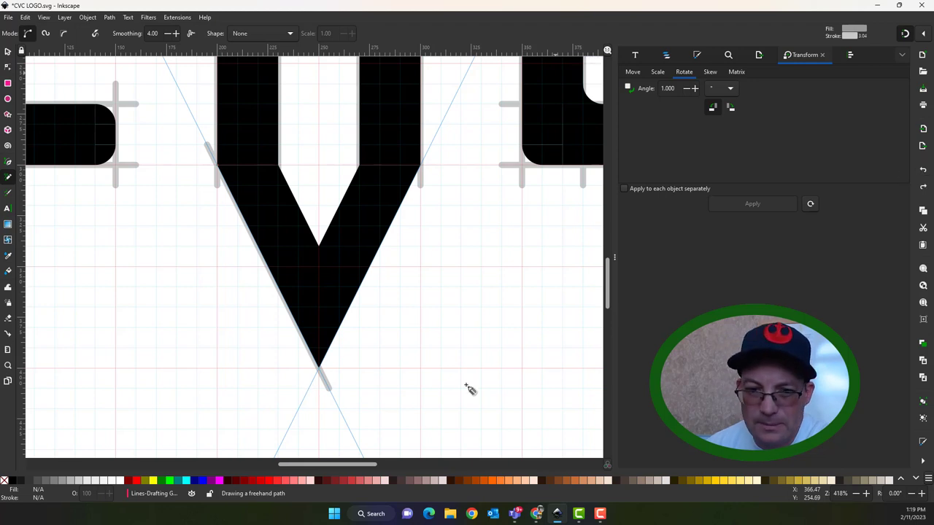
left_click(314, 392)
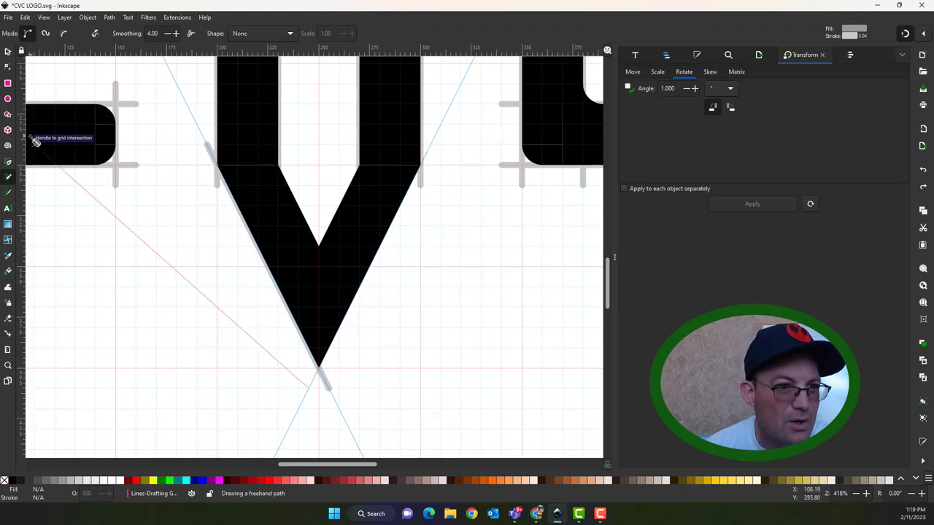
Step: Draw a straight line about 134 px long along the right diagonal guide, extending past the V's tip and upper corner
left_click(7, 162)
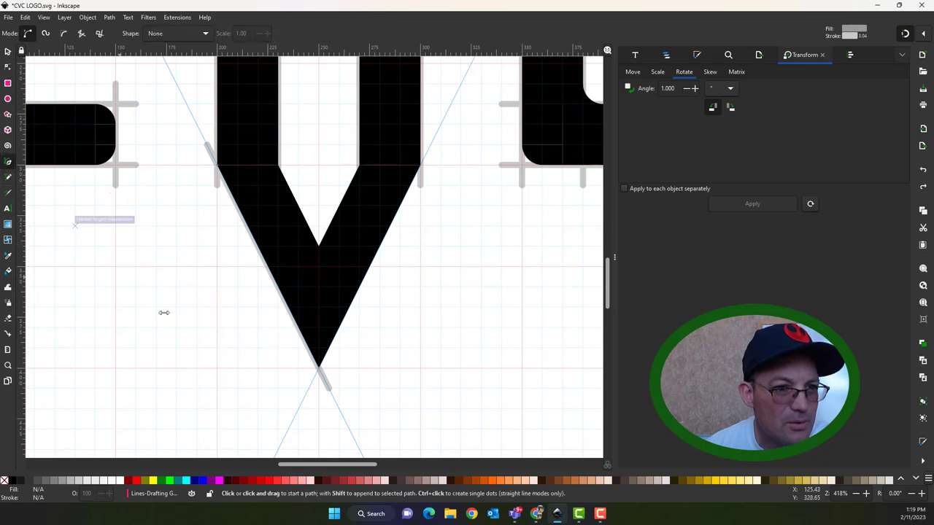
left_click(309, 388)
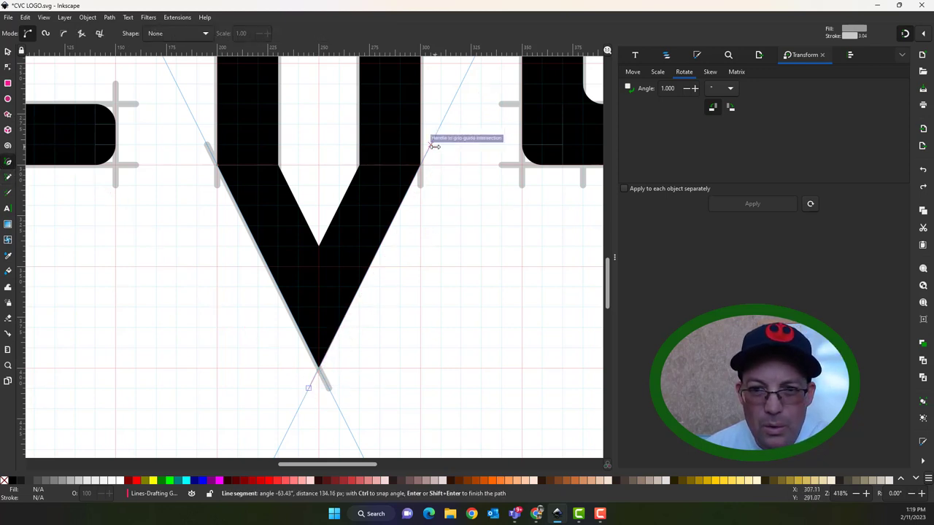
double_click(431, 144)
left_click(7, 52)
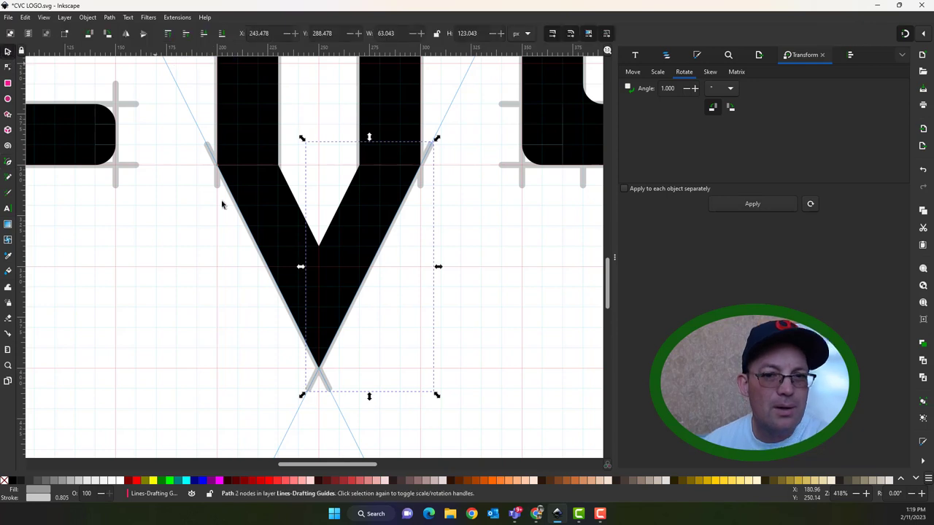
left_click(511, 295)
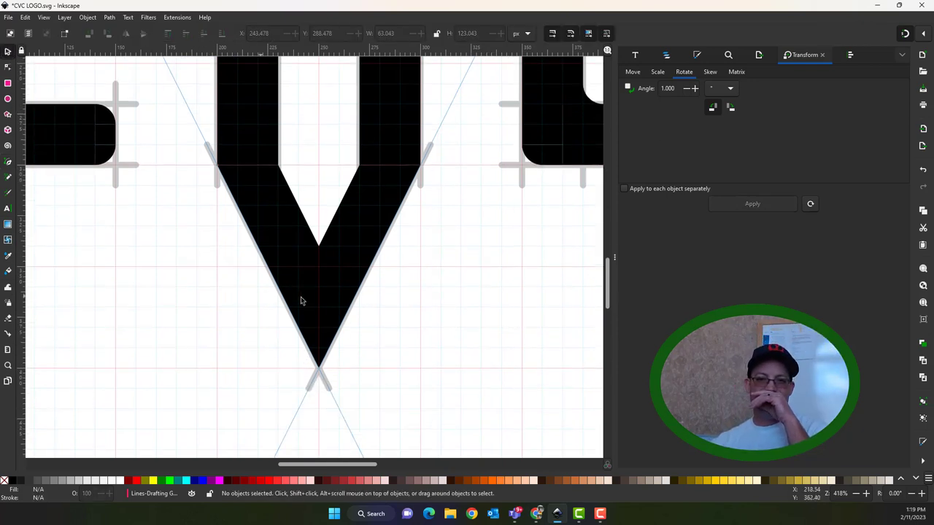
Step: Draw a line about 45 px long along the V's left inner diagonal, from the inner corner to the inner point
scroll(297, 292, "up", 1)
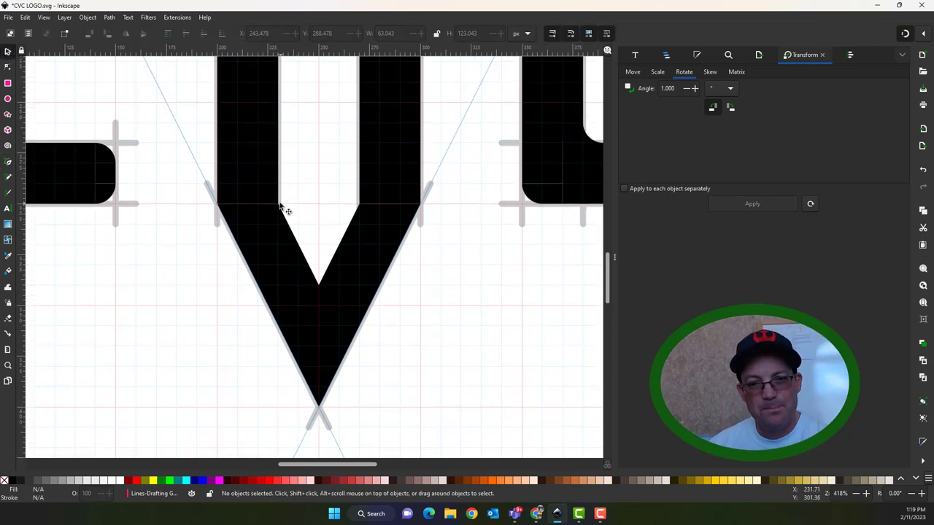
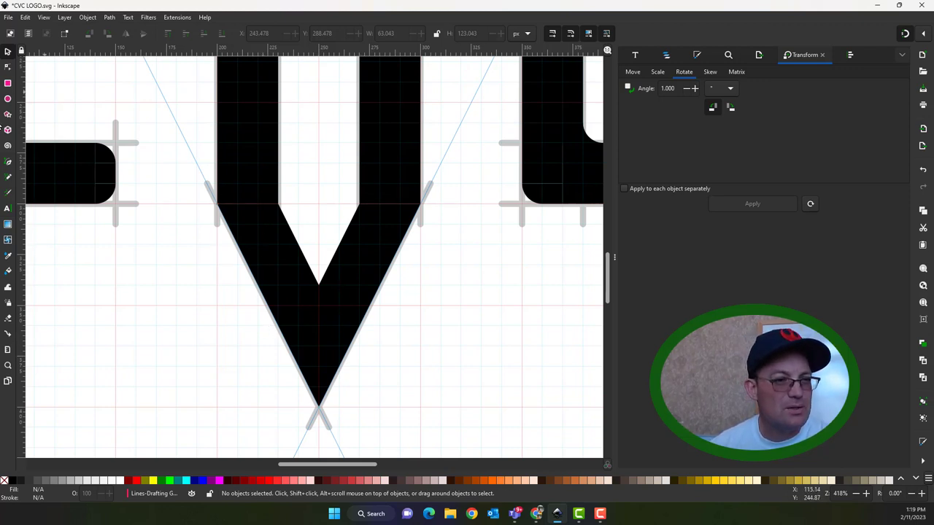
left_click(9, 163)
left_click(277, 205)
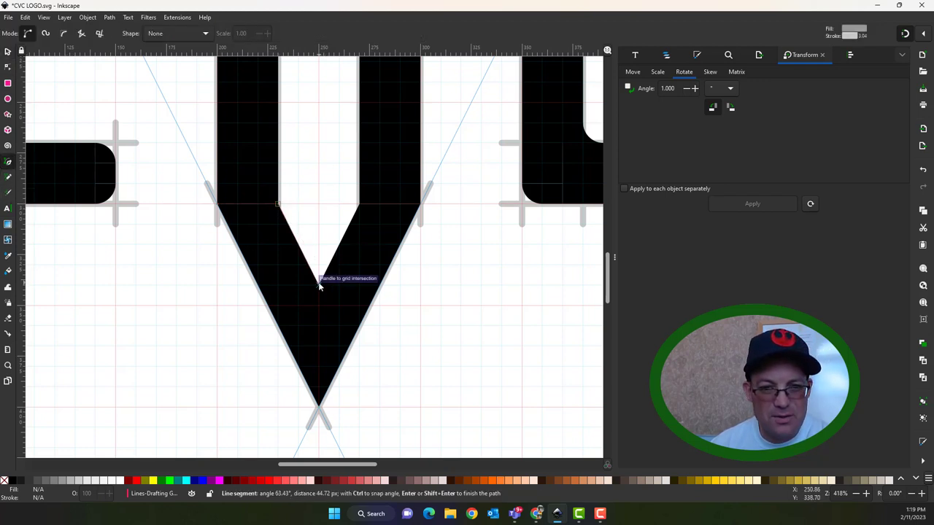
left_click(319, 284)
key("Return")
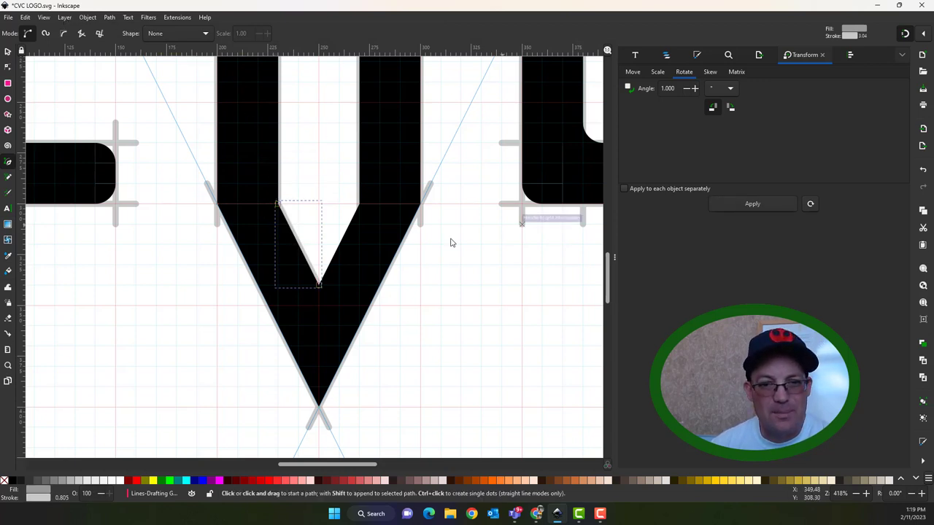
Step: Continue the inner line from the V's inner point up to the right inner corner and remove the path's fill
left_click(319, 284)
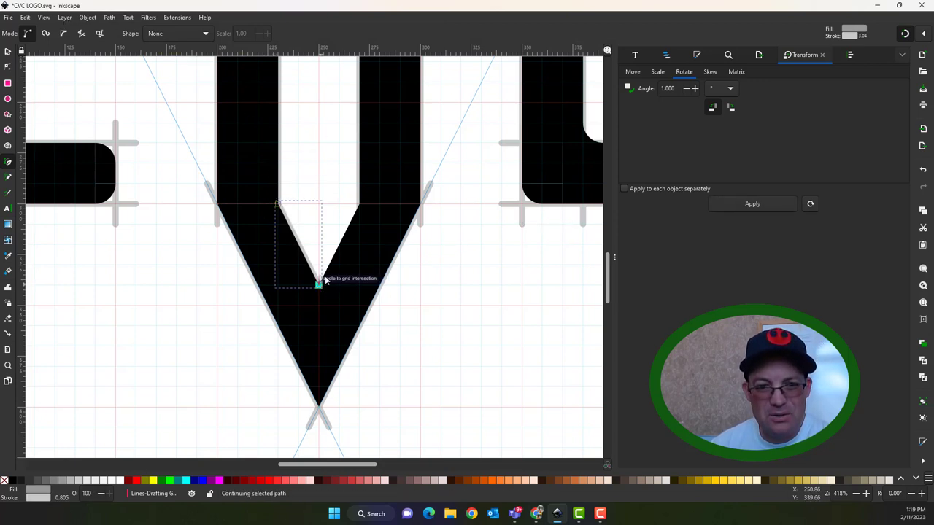
double_click(359, 209)
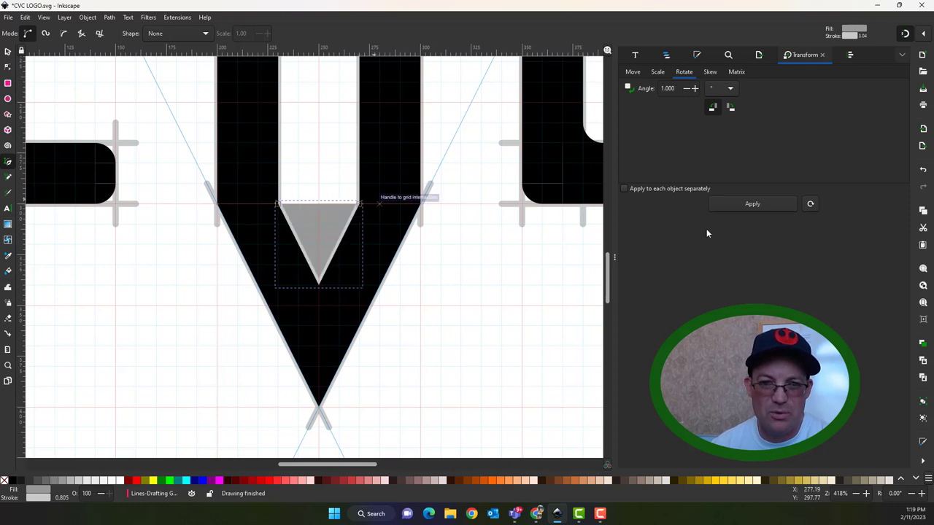
left_click(7, 51)
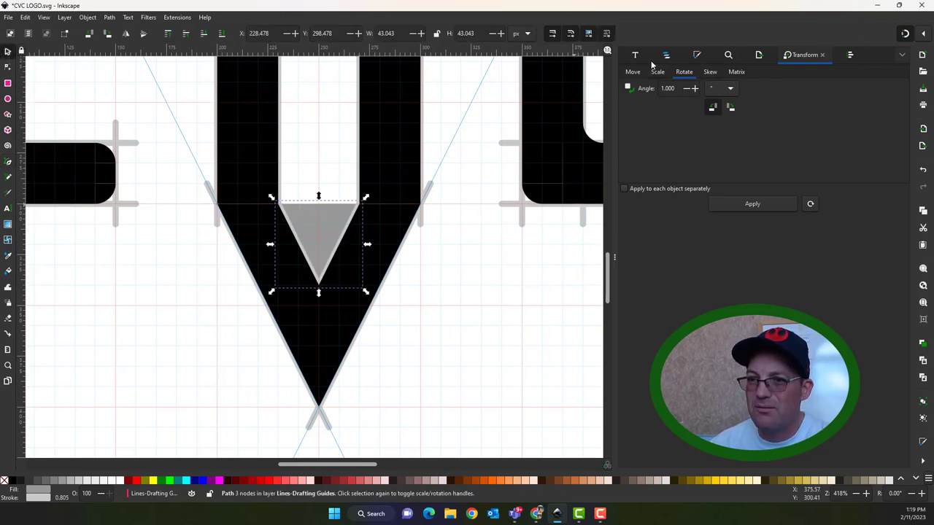
left_click(697, 56)
left_click(638, 73)
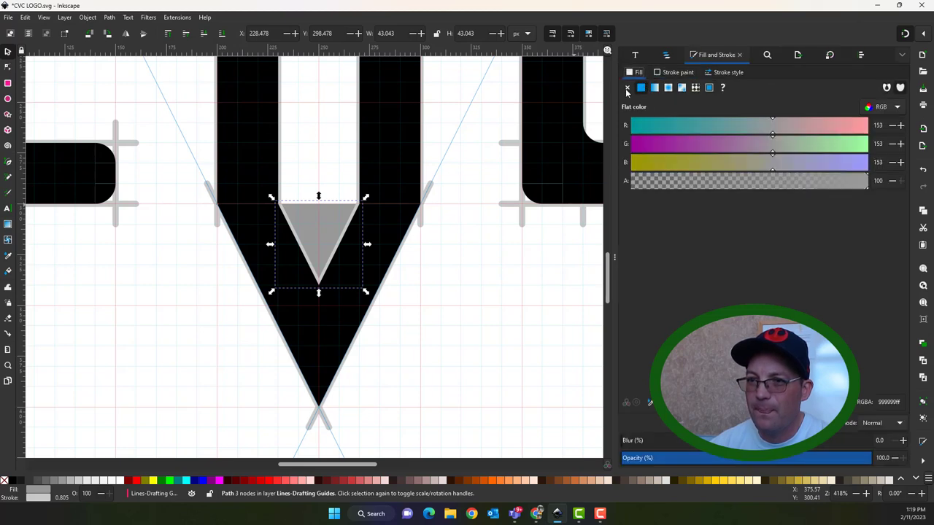
left_click(628, 88)
left_click(448, 299)
Step: Try to delete the diagonal guides running along the V's outer edges
scroll(456, 302, "down", 3, "ctrl")
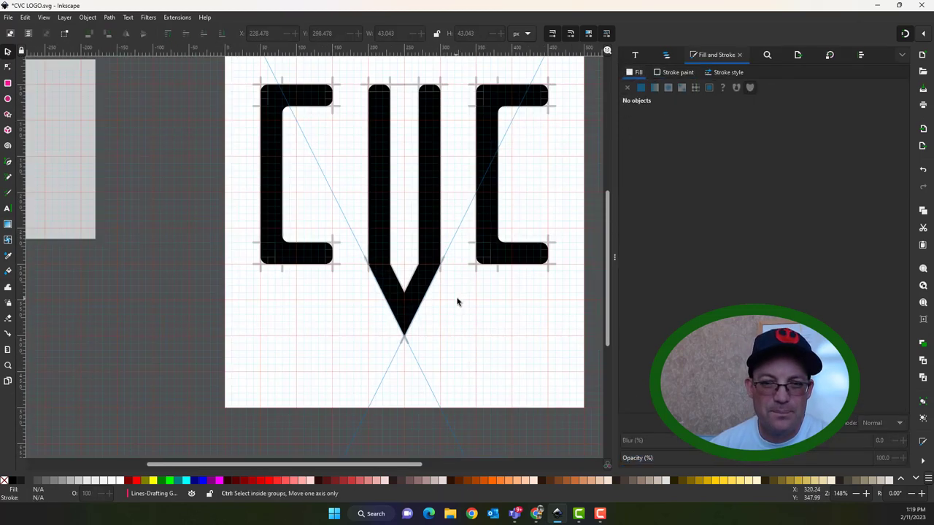
scroll(483, 321, "right", 3)
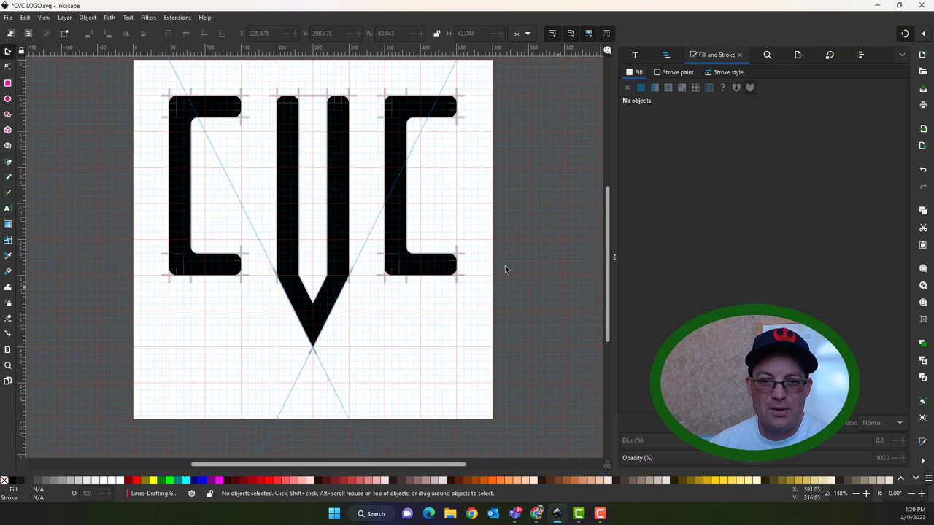
right_click(235, 198)
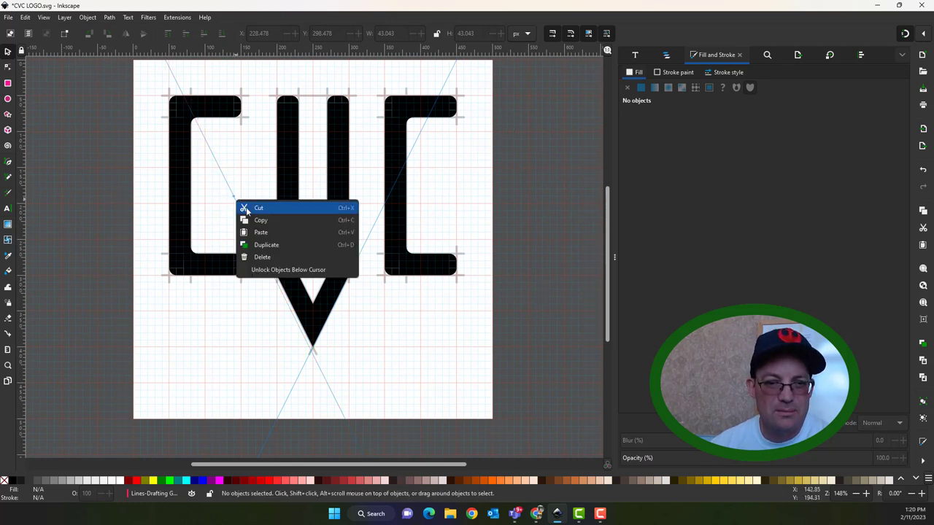
left_click(262, 257)
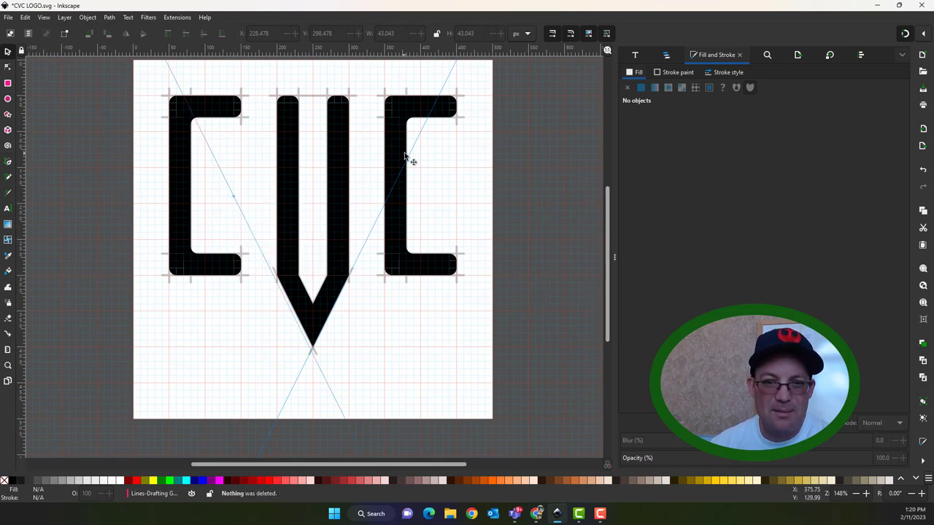
right_click(382, 215)
left_click(407, 270)
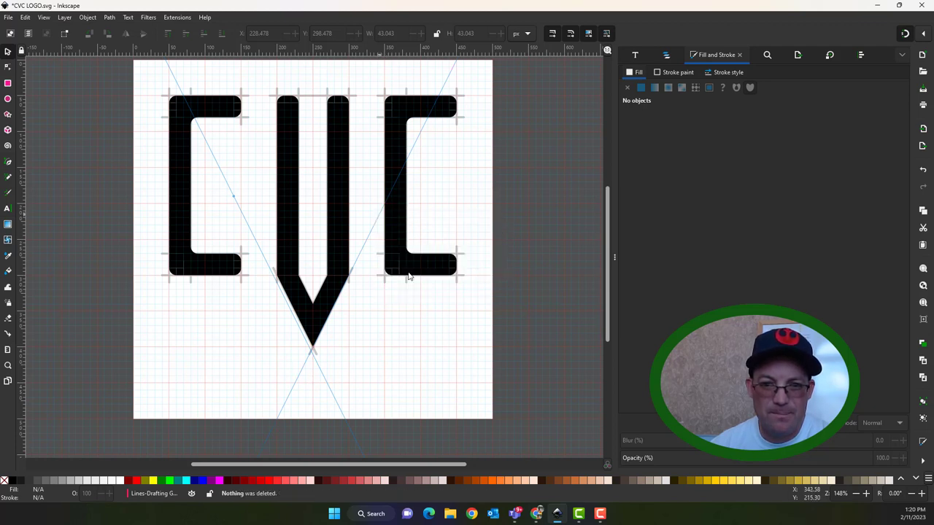
right_click(375, 234)
left_click(375, 238)
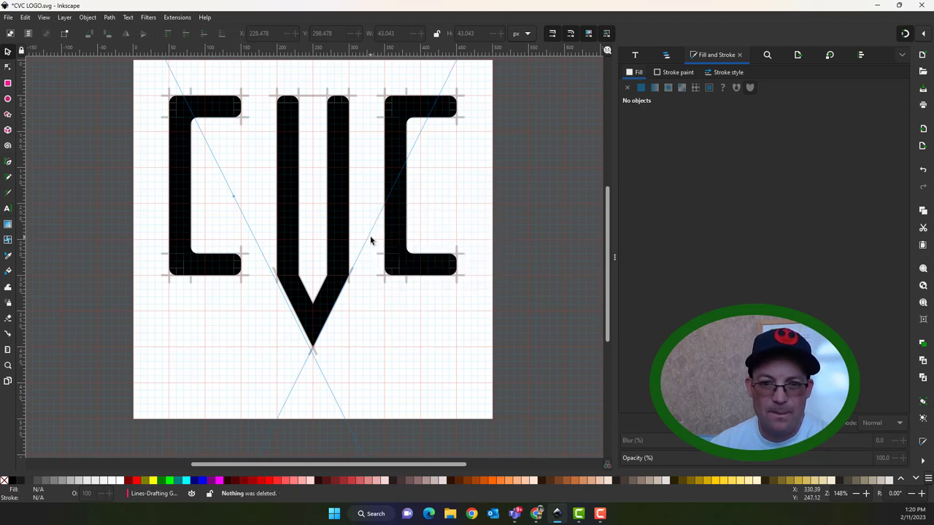
double_click(370, 240)
left_click(458, 164)
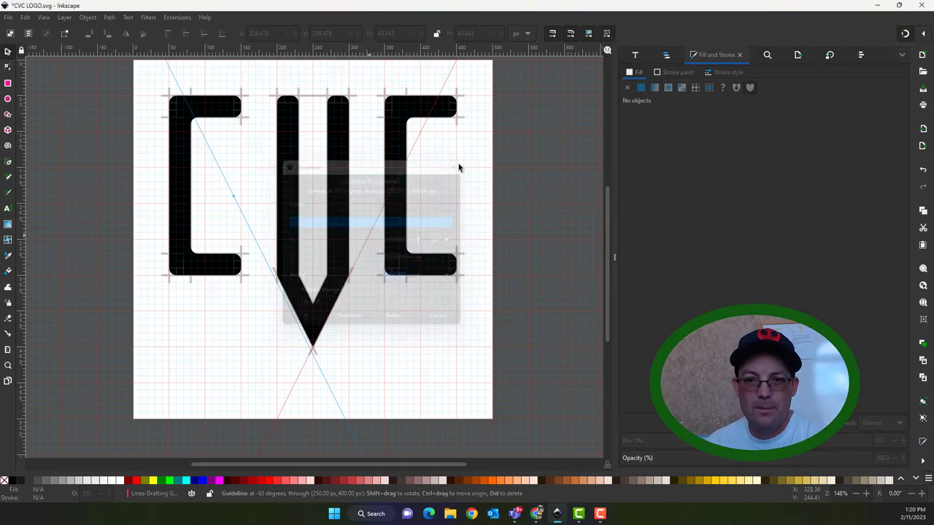
left_click(380, 216)
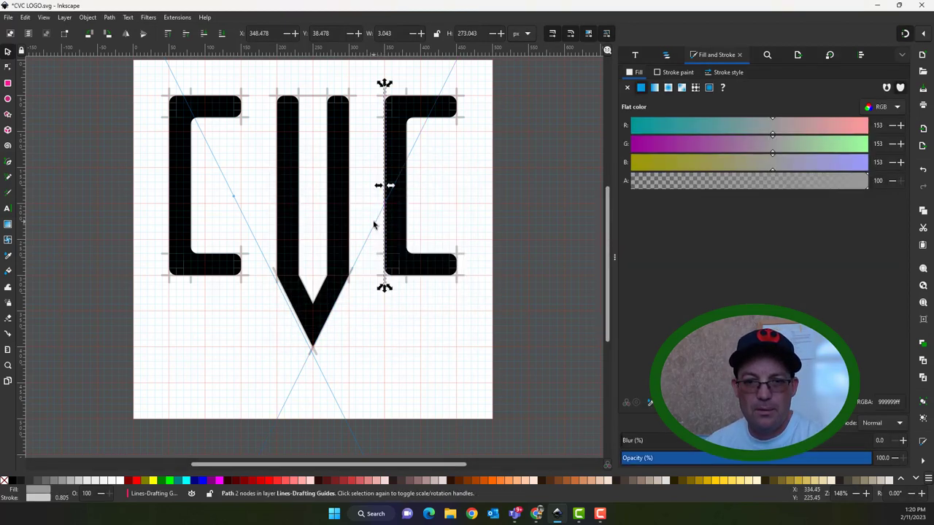
Step: Delete both diagonal guides that cross below the V's tip
left_click(373, 229)
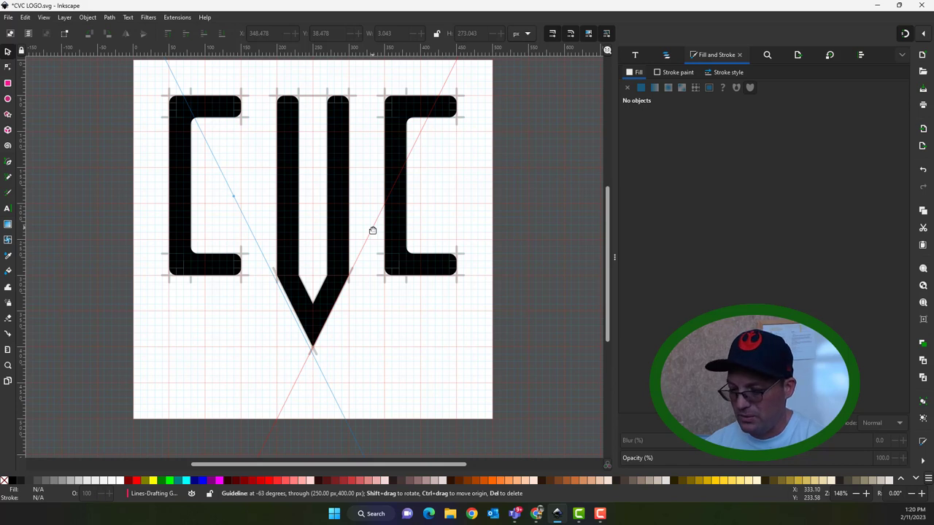
key("Delete")
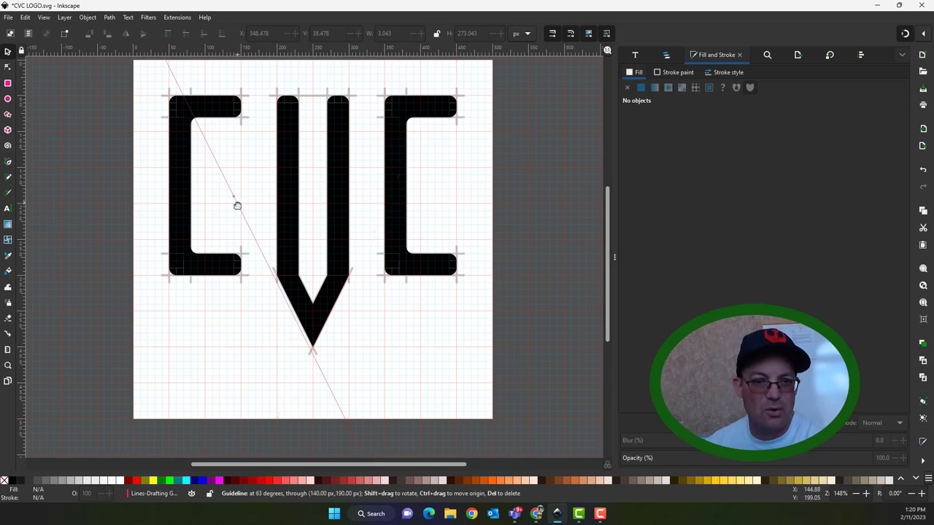
key("Delete")
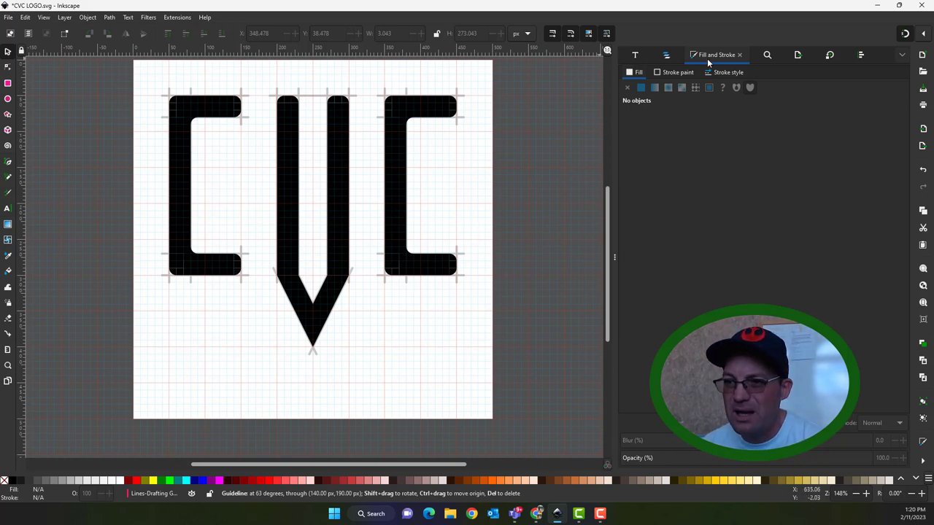
Step: Hide the Lines-Drafting Guides layer and unlock the Shapes-Letters layer
left_click(666, 54)
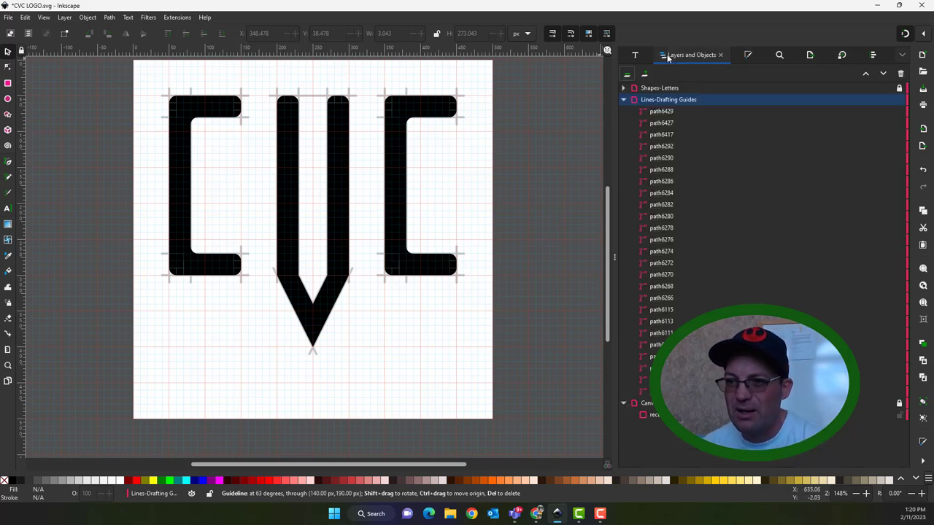
left_click(623, 99)
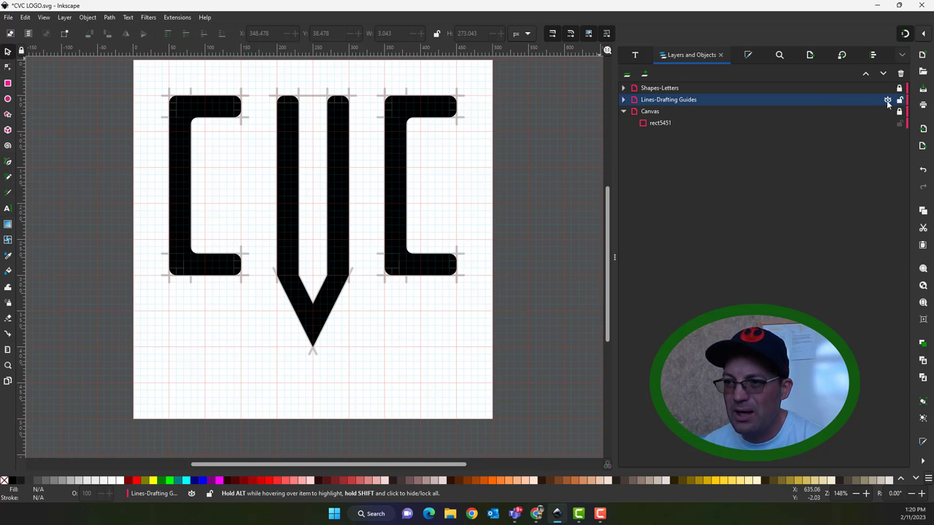
left_click(887, 101)
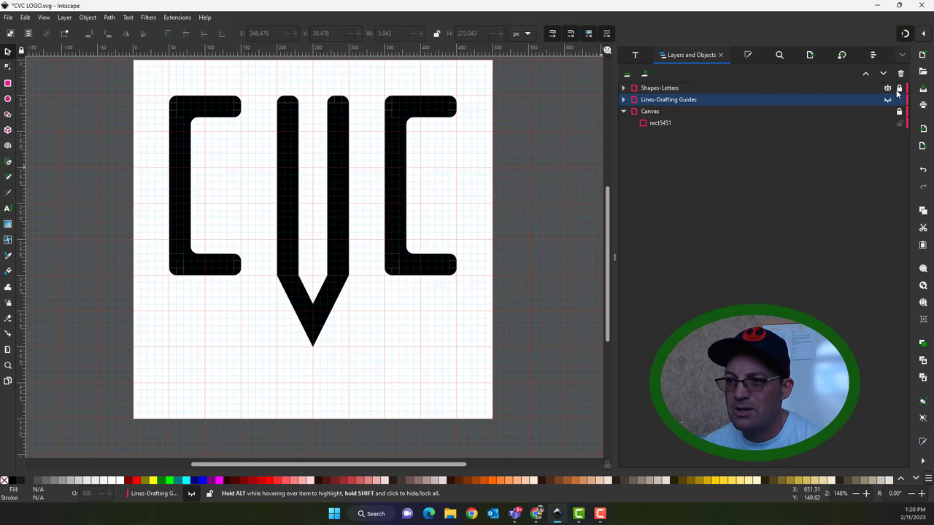
Step: Group all the pieces that make up the letter V
left_click(433, 267)
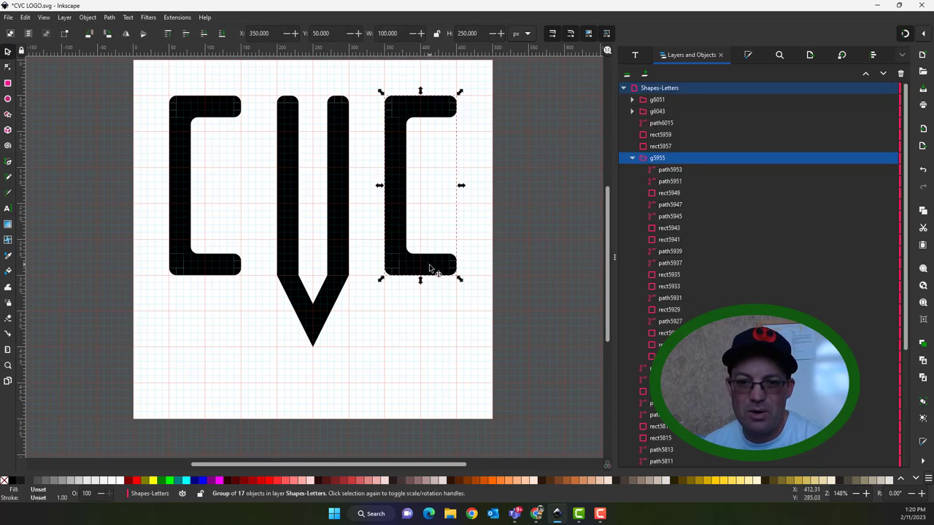
left_click(342, 144)
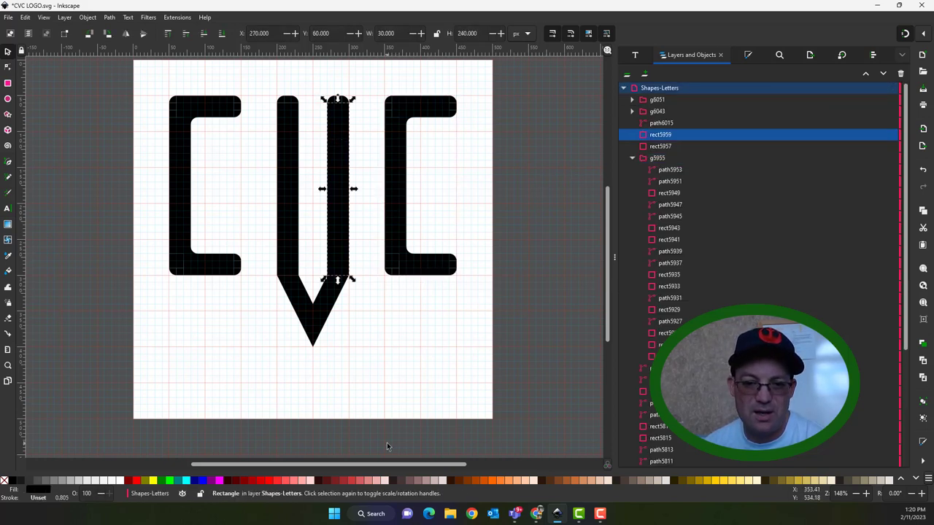
left_click_drag(377, 441, 254, 62)
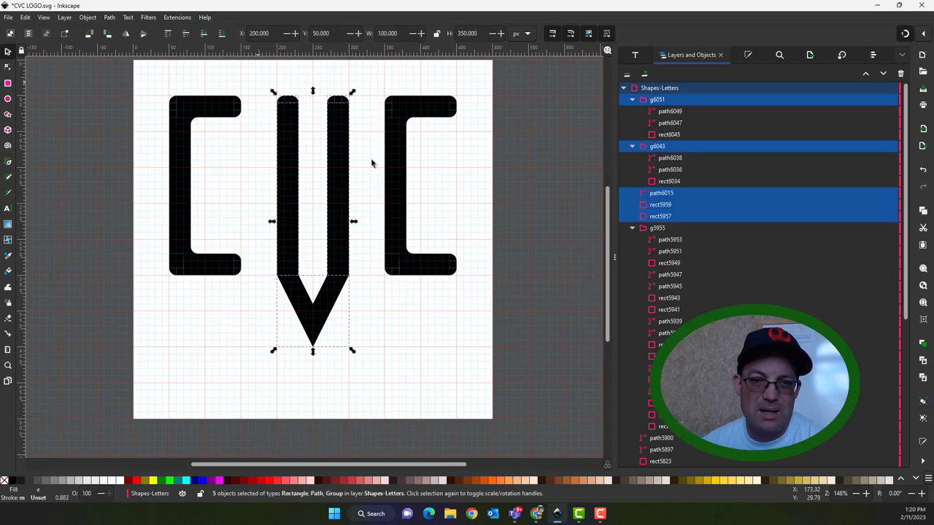
left_click(923, 402)
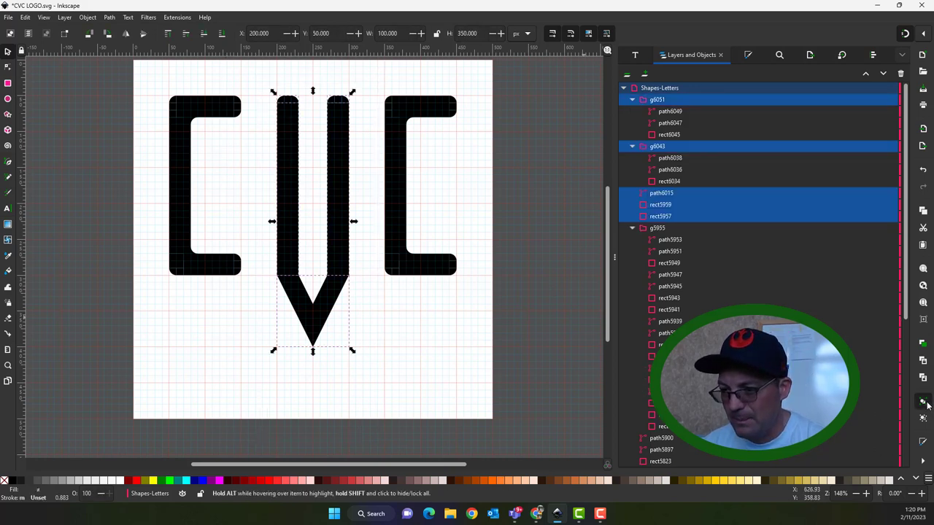
Step: Group all the pieces that make up the first letter C
left_click(188, 193)
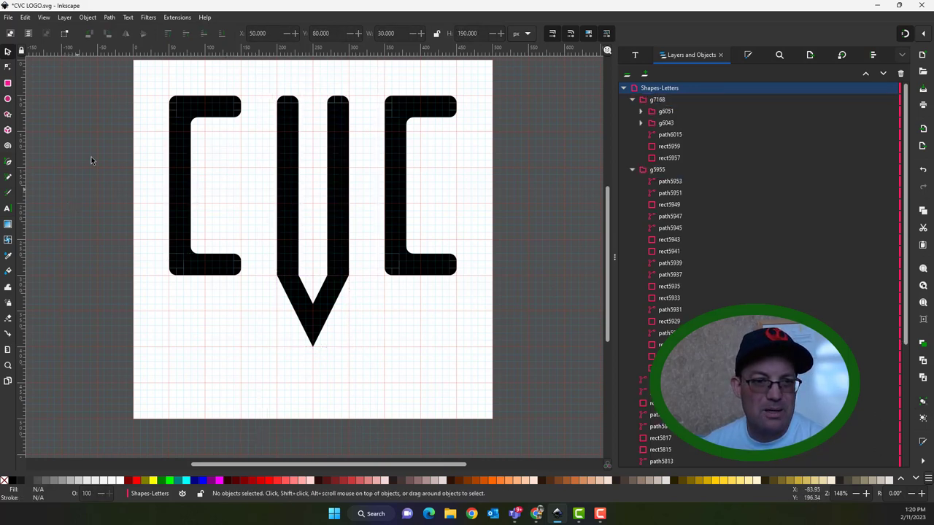
left_click_drag(157, 80, 258, 347)
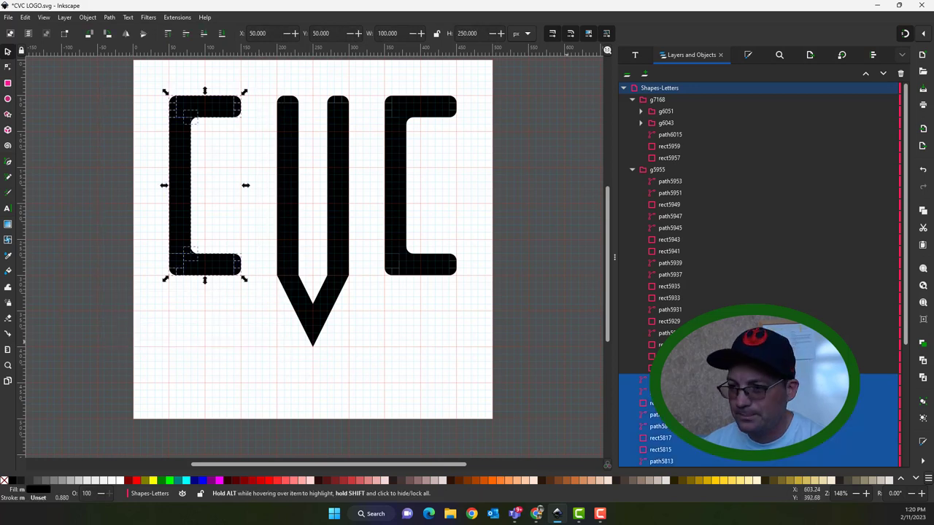
left_click(921, 403)
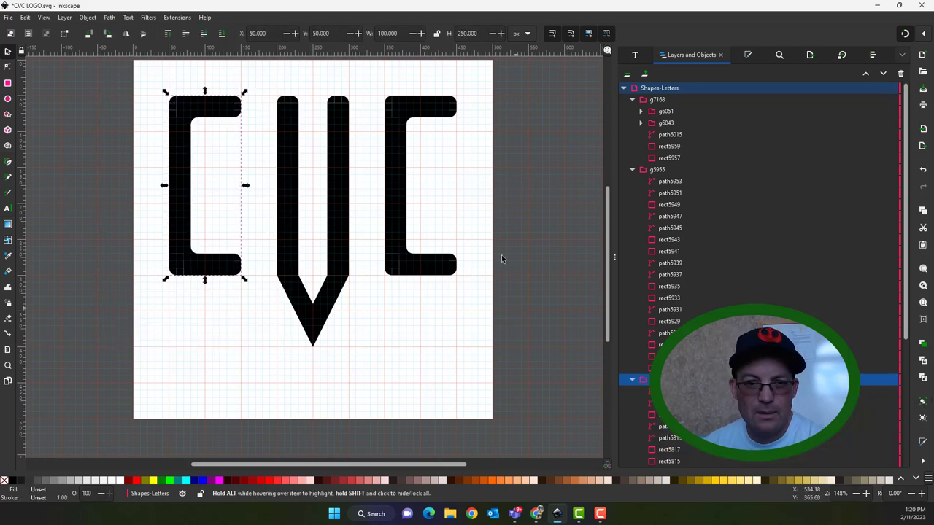
left_click(501, 180)
Step: Show the Lines-Drafting Guides layer again and lock the Shapes-Letters layer
left_click(623, 87)
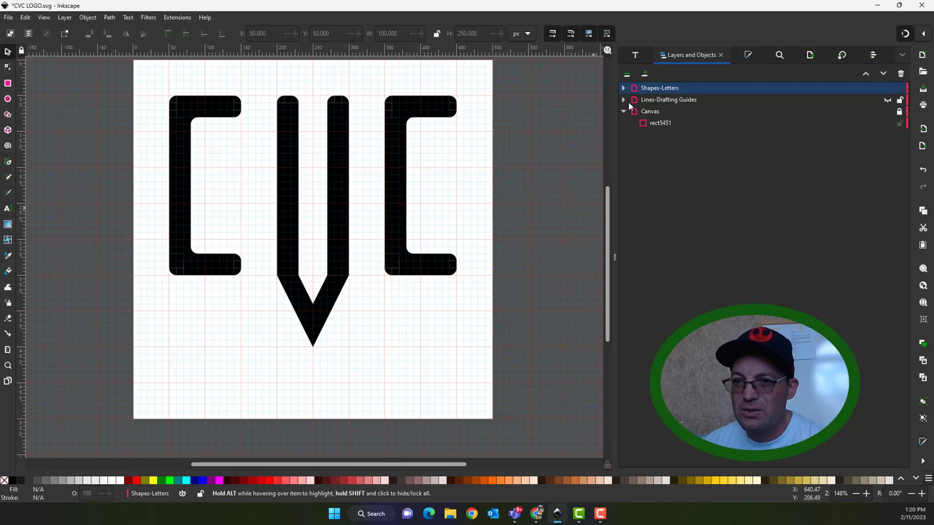
left_click(888, 100)
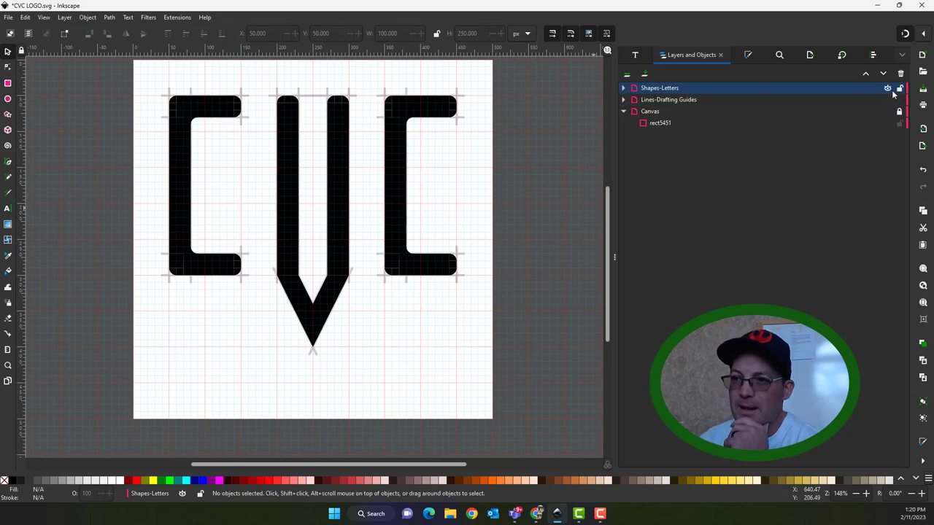
left_click(898, 87)
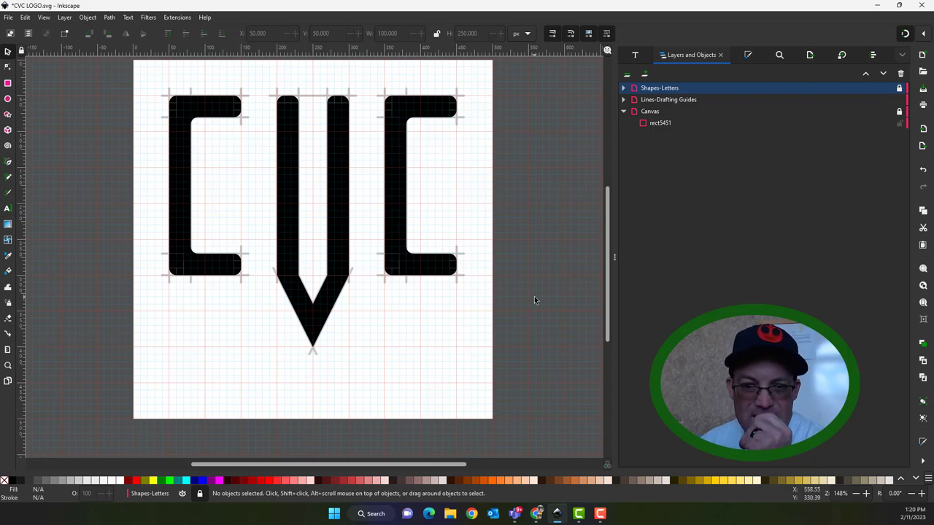
Step: Set the stroke colour of all drafting lines around the three letters to RGB 150, 150, 150
left_click_drag(117, 74, 532, 379)
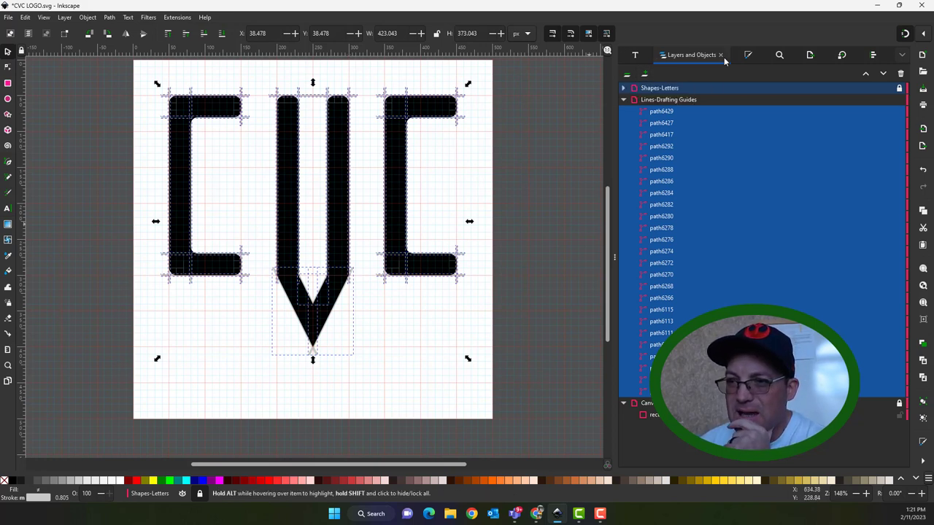
left_click(747, 60)
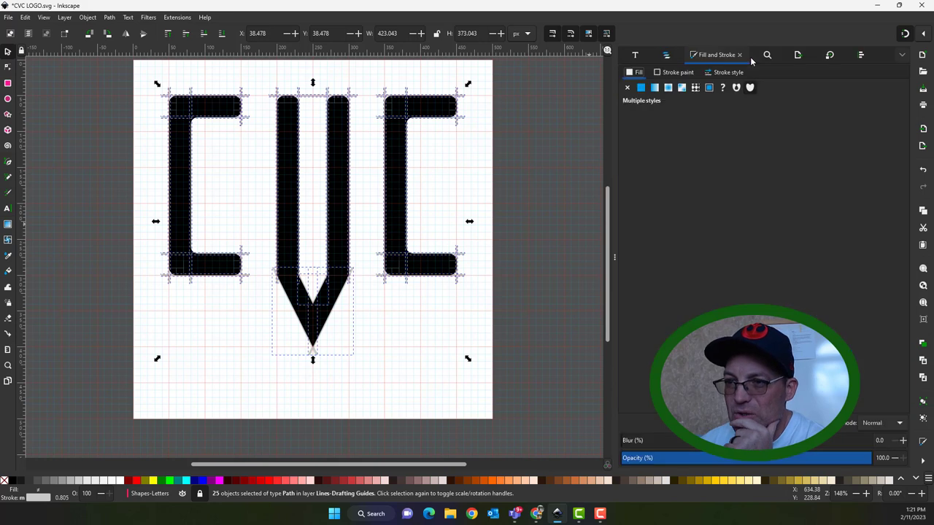
left_click(677, 73)
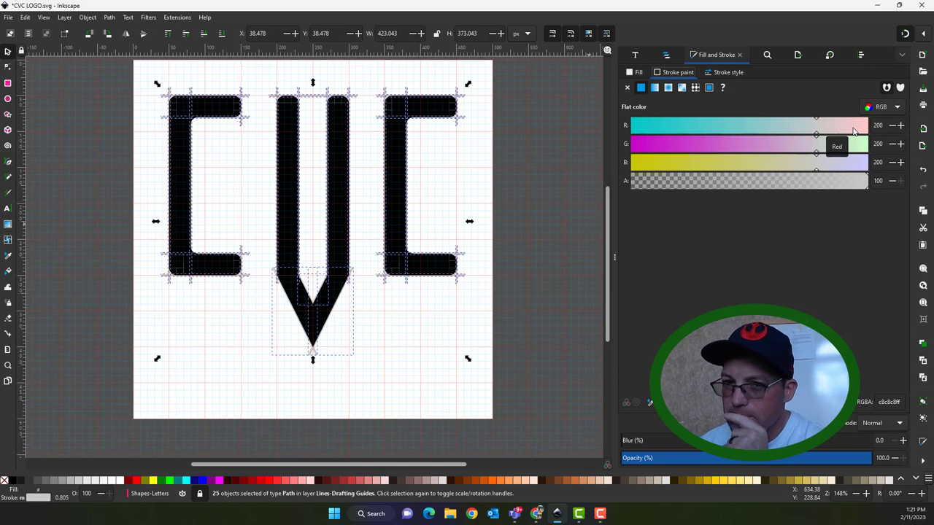
left_click(877, 125)
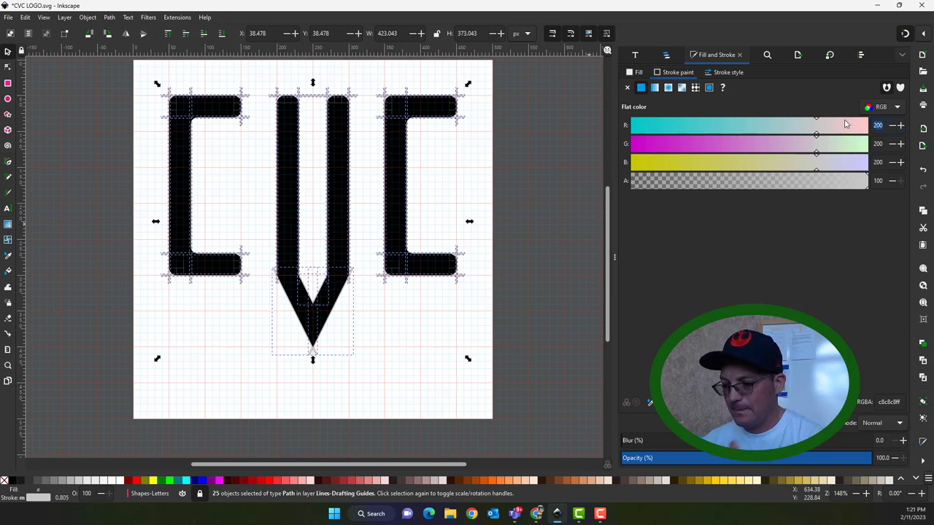
type("150")
key("Tab")
type("150")
key("Tab")
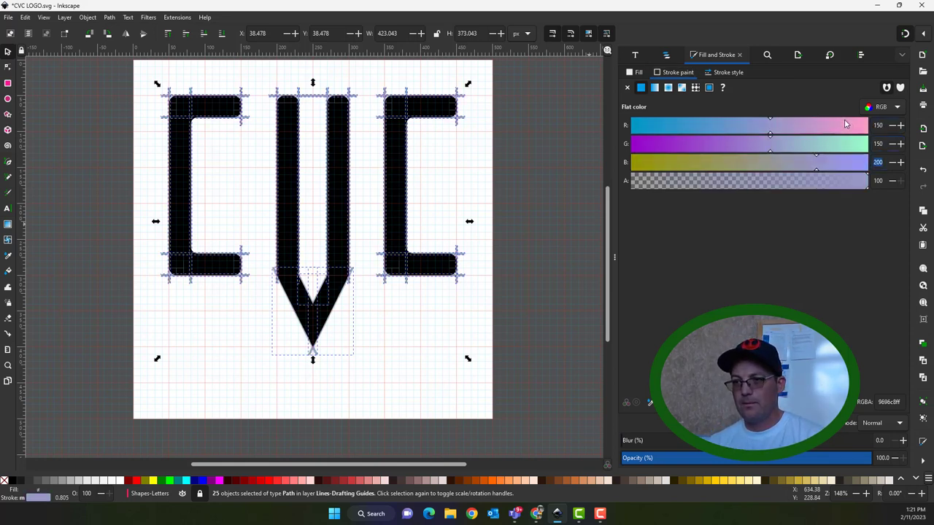
type("150")
key("Tab")
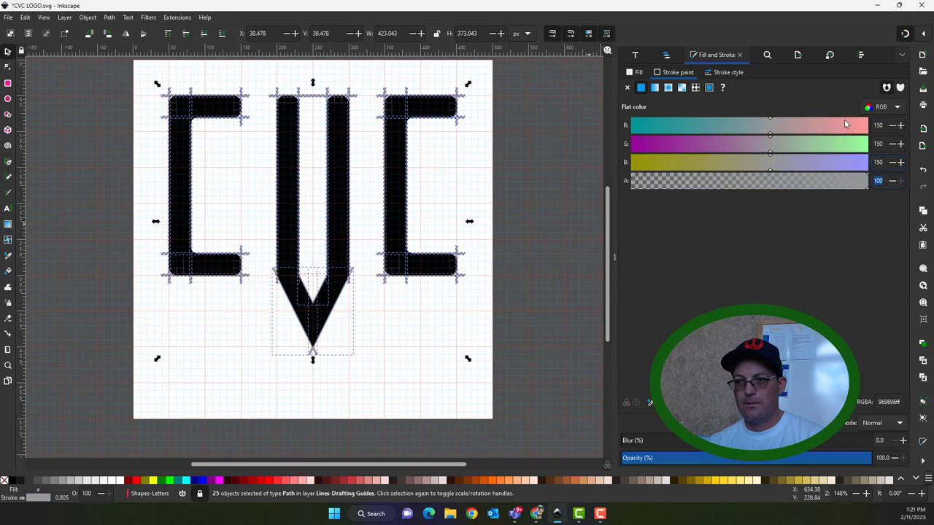
left_click(553, 256)
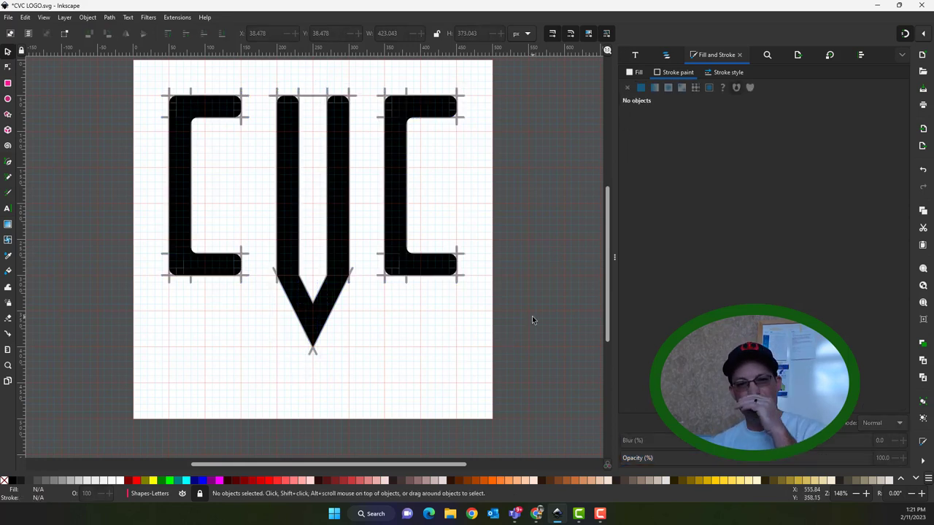
left_click_drag(342, 386, 379, 342)
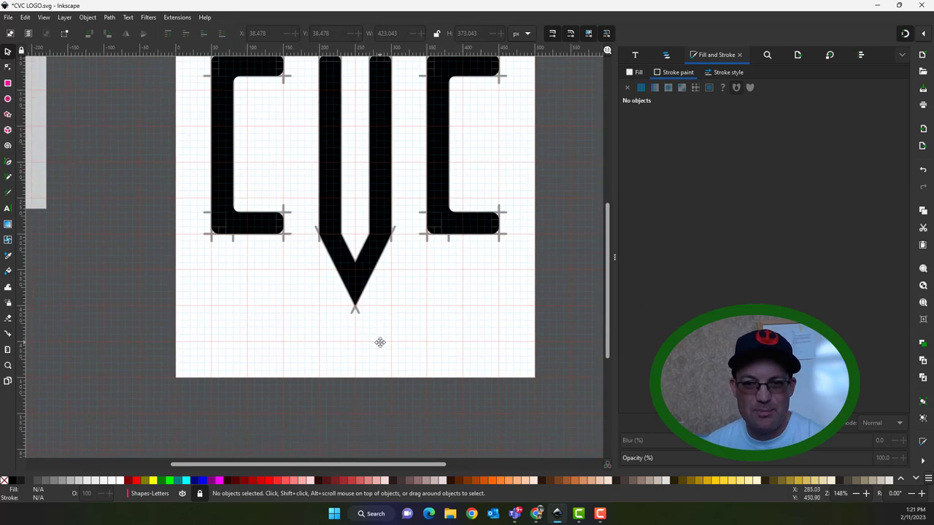
scroll(356, 329, "up", 2)
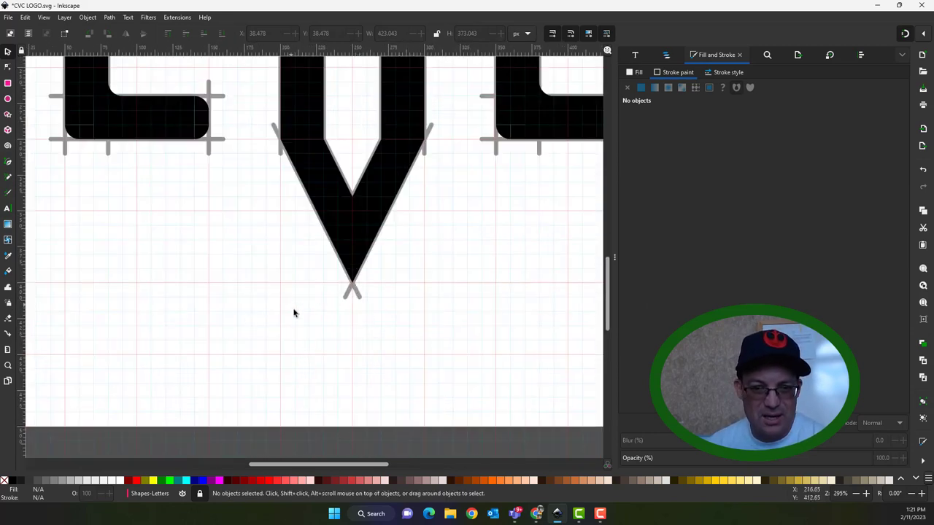
left_click(8, 209)
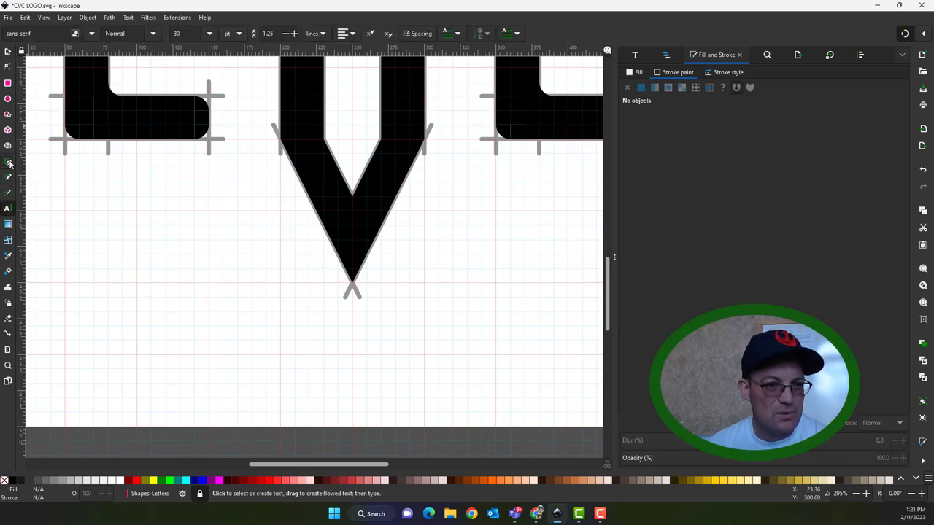
left_click(8, 162)
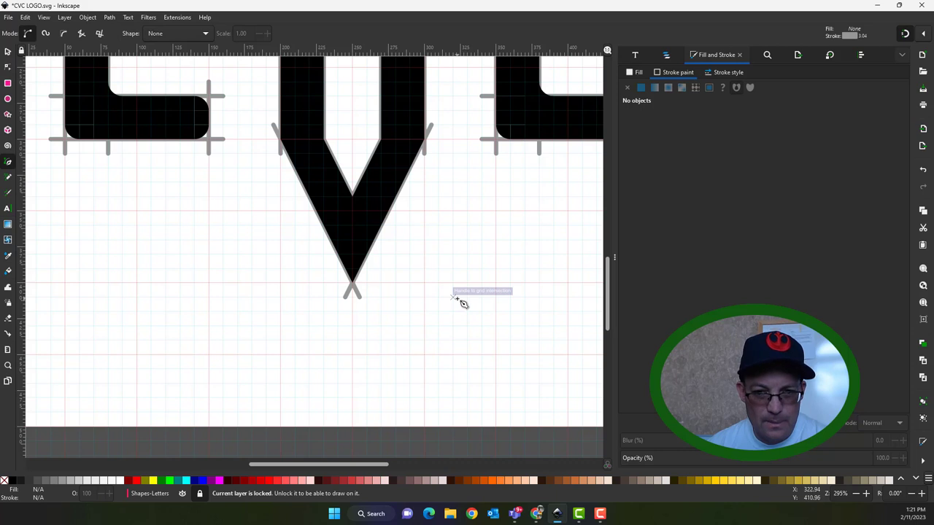
key("s")
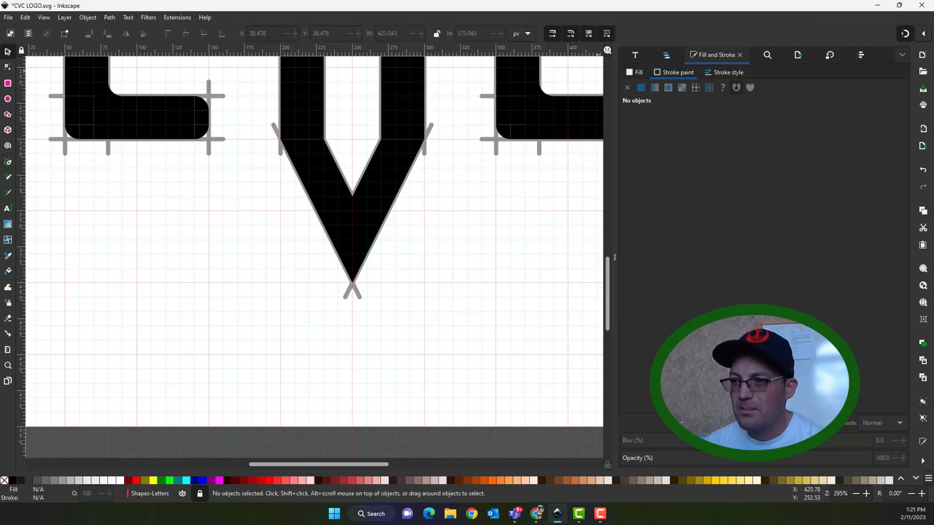
left_click(182, 493)
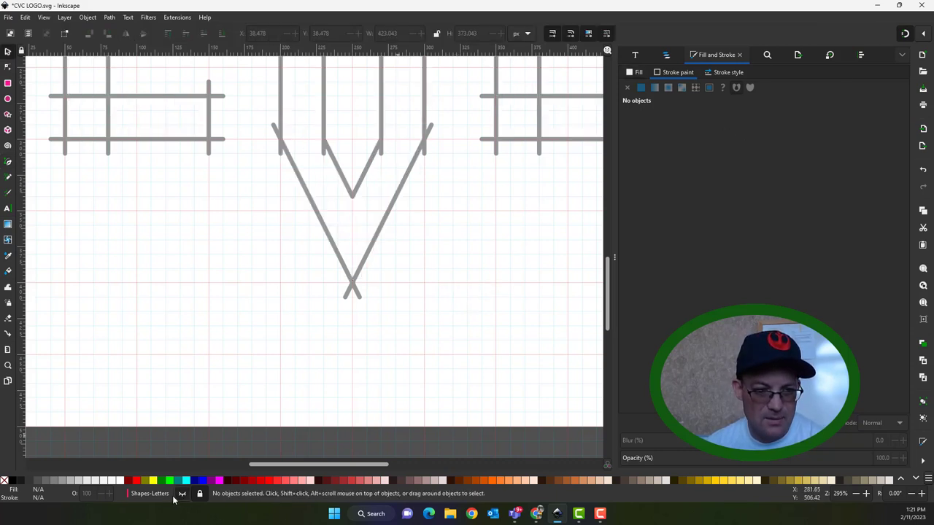
left_click(182, 493)
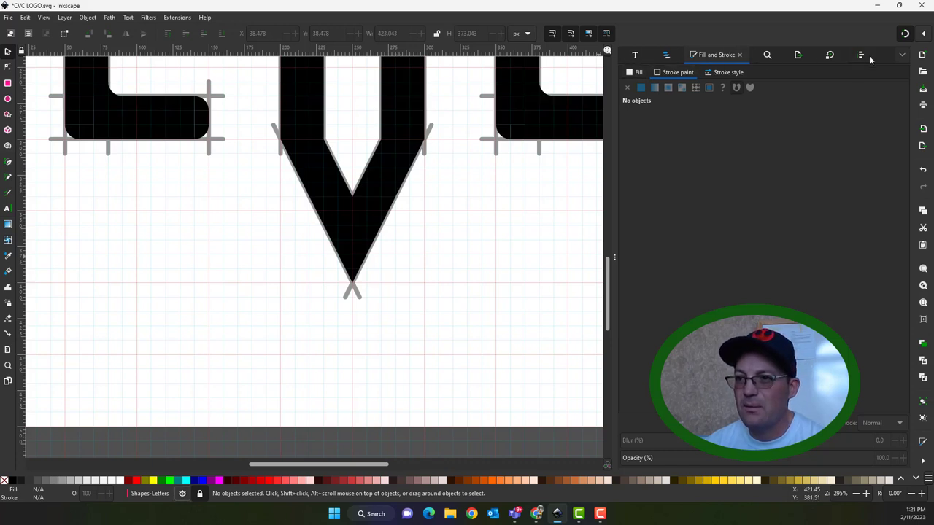
Step: Add a layer named Shapes-Monument above the Shapes-Letters layer
left_click(668, 55)
left_click(644, 74)
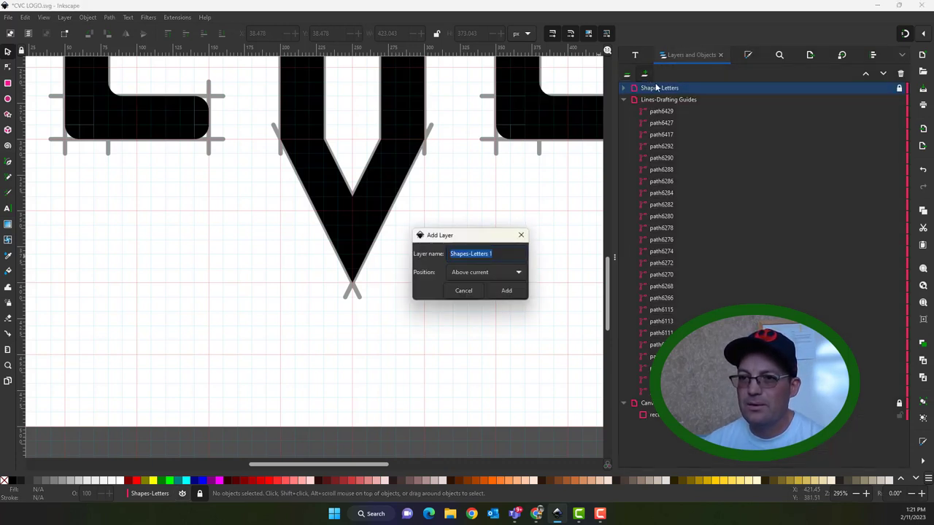
type("Shape")
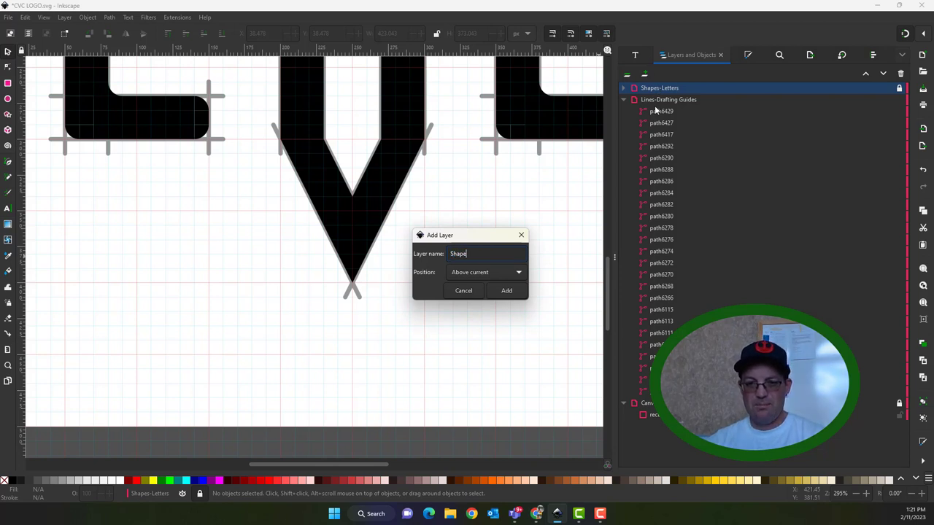
type("-M")
key("BackSpace")
key("BackSpace")
type("s")
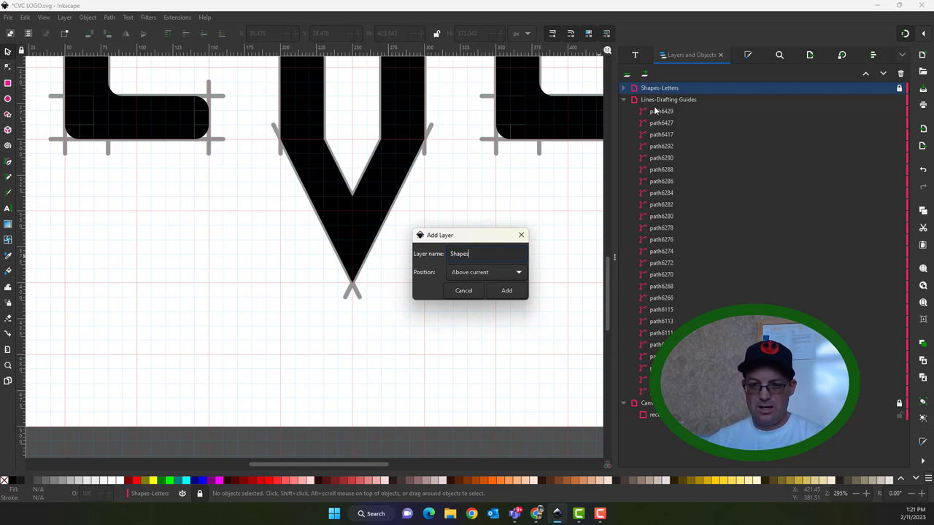
type("-Monument")
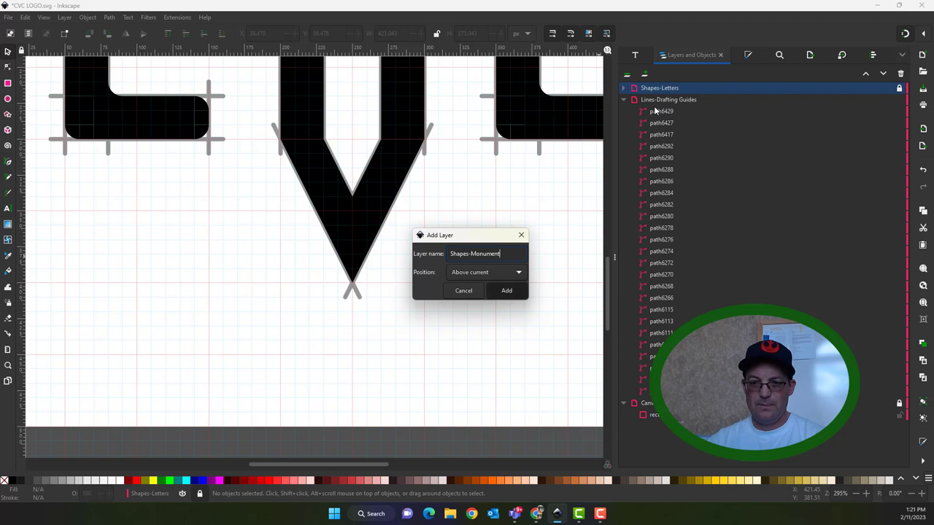
left_click(507, 290)
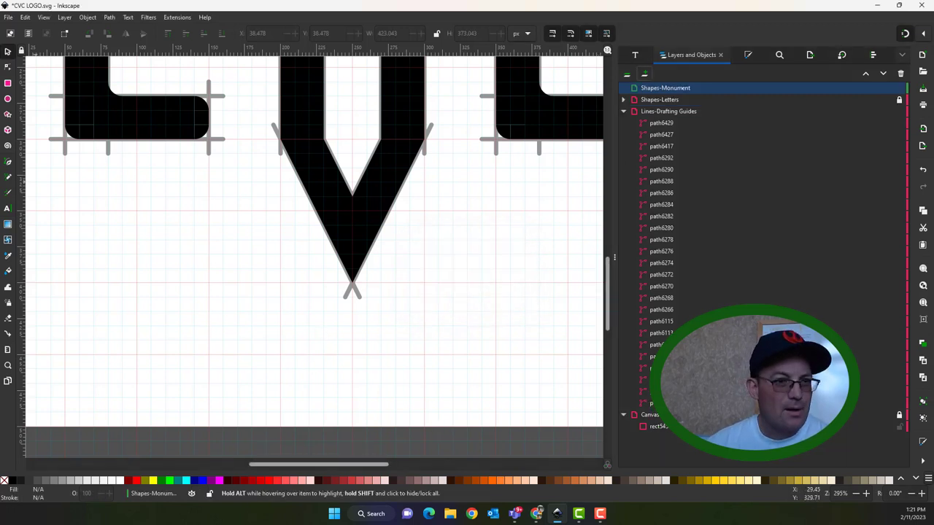
Step: Draw a closed T-shaped monument outline with straight segments centred below the V's tip, about 140 px wide and 80 px tall
left_click(7, 161)
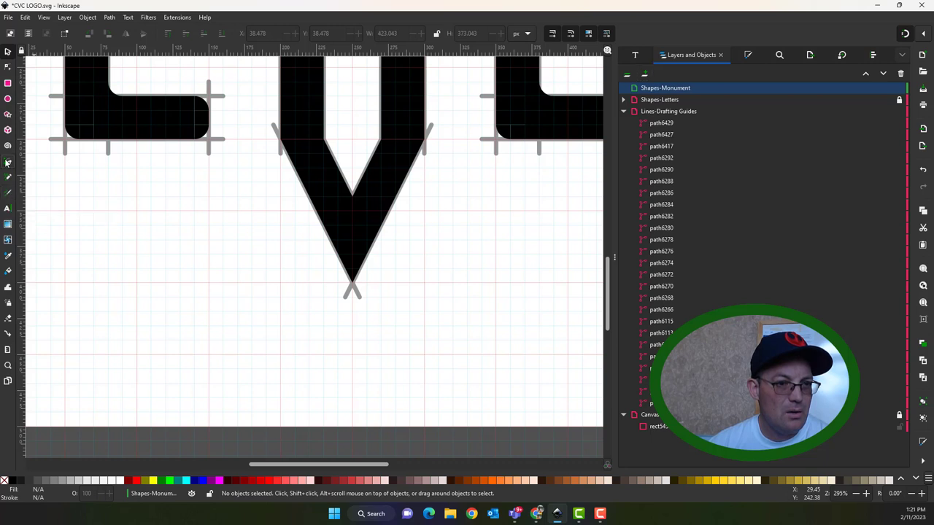
left_click(295, 414)
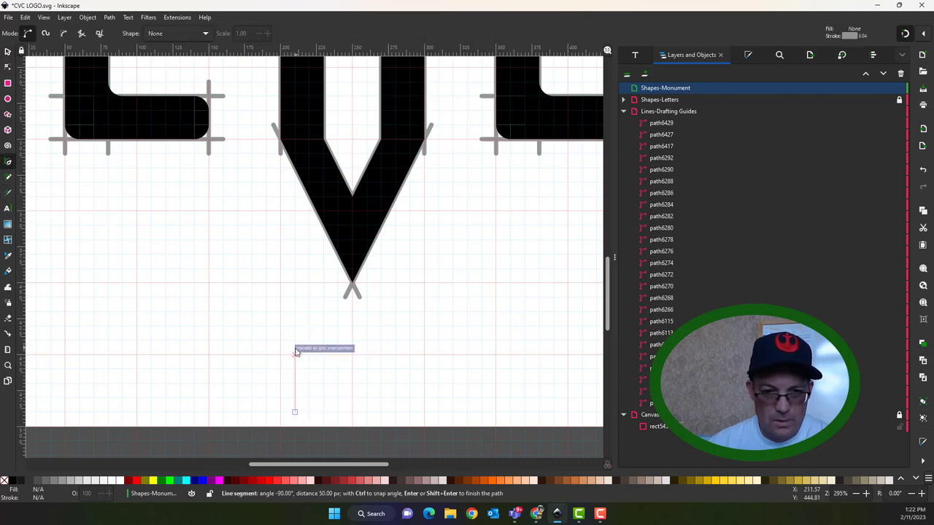
left_click(295, 342)
left_click(251, 342)
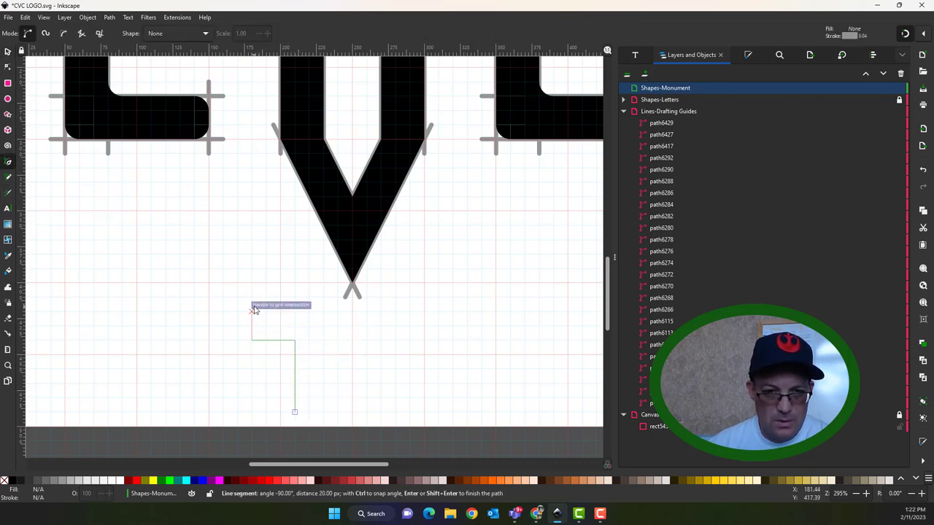
left_click(255, 304)
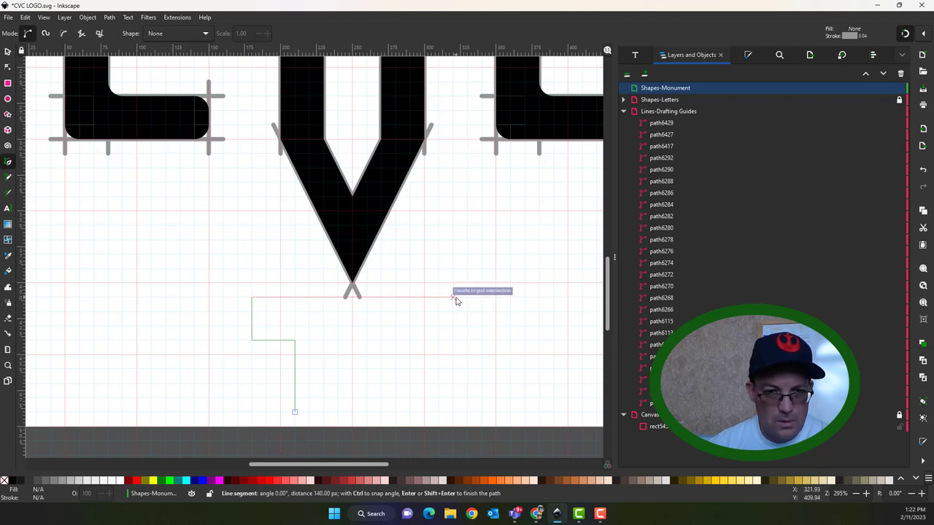
left_click(454, 297)
left_click(452, 339)
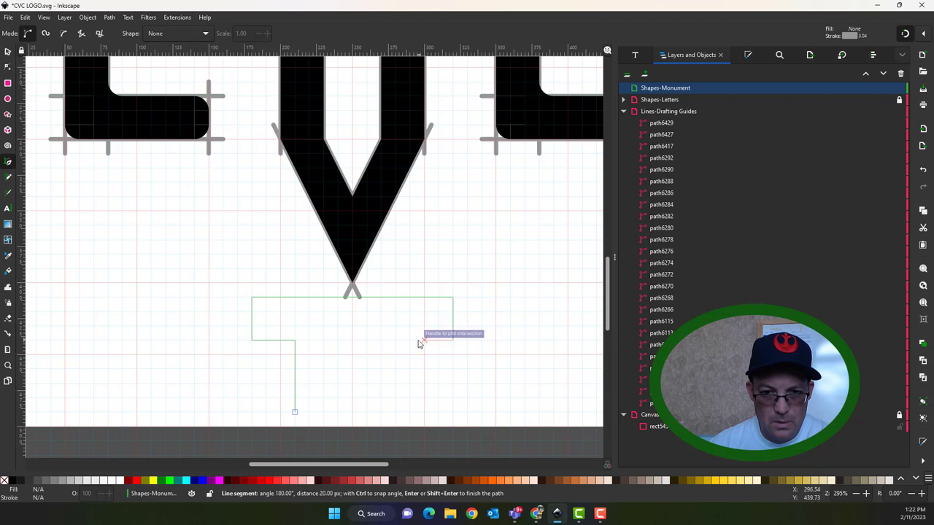
left_click(412, 342)
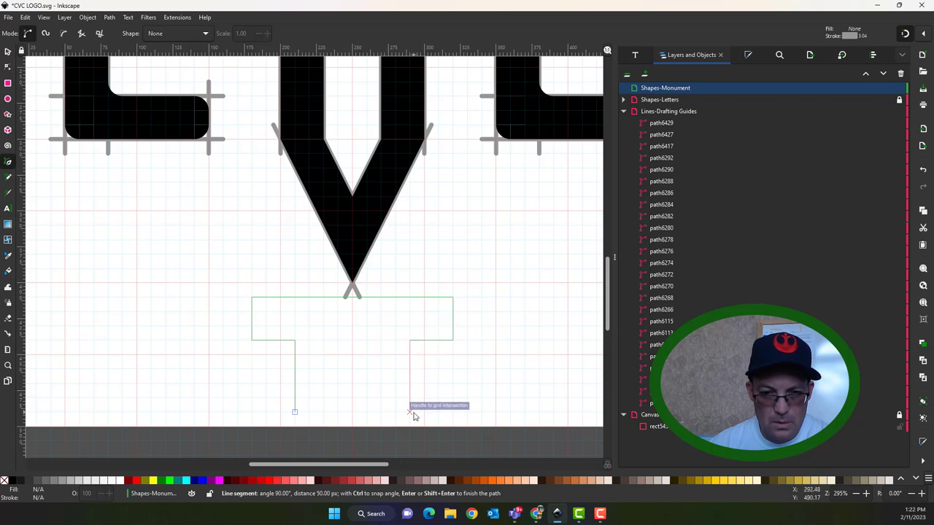
left_click(412, 413)
left_click(295, 412)
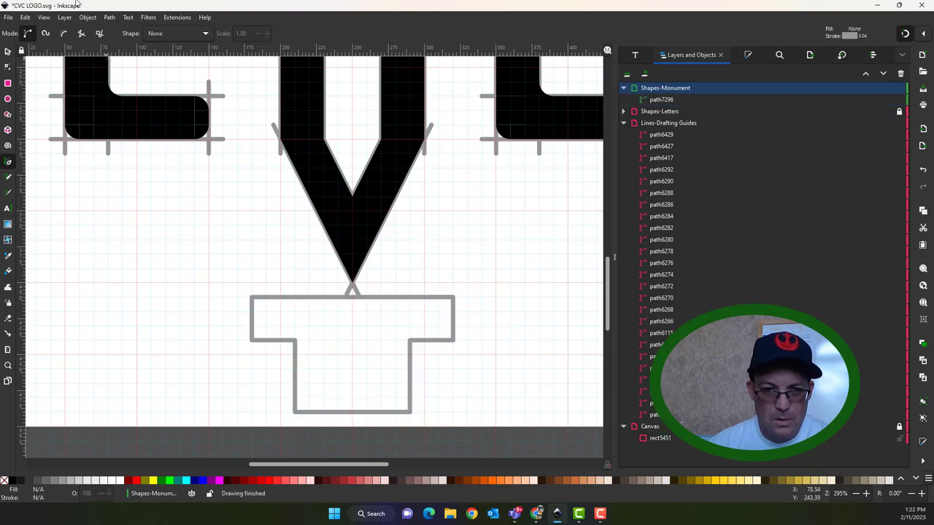
Step: Give the T-shaped monument outline a flat black fill
left_click(7, 51)
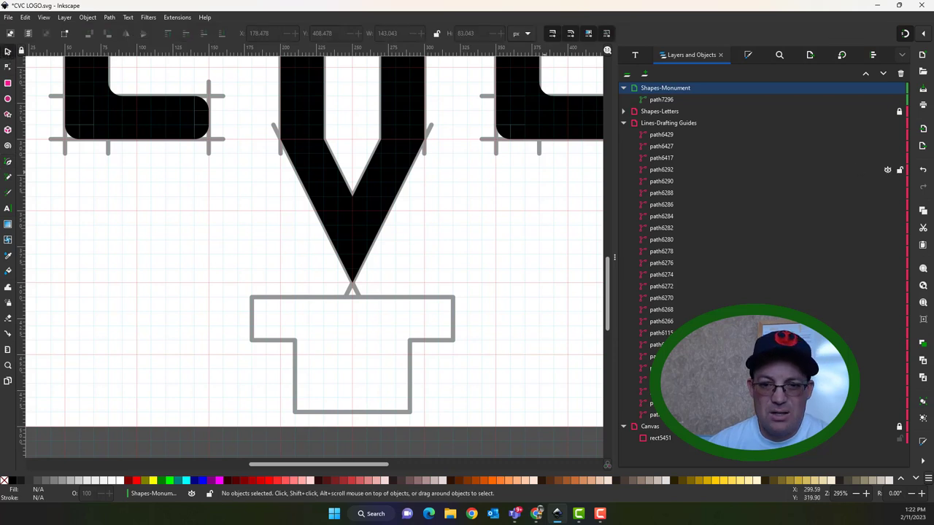
left_click(637, 56)
left_click(734, 56)
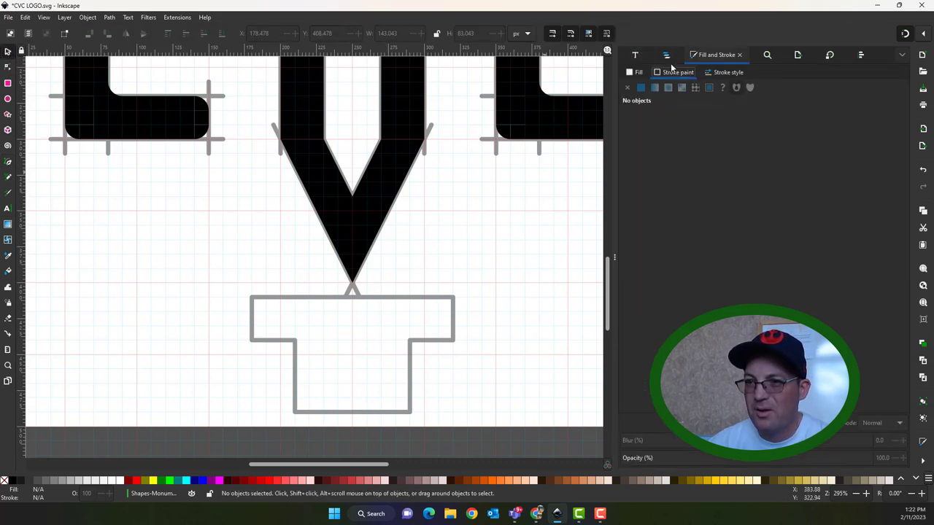
left_click(637, 74)
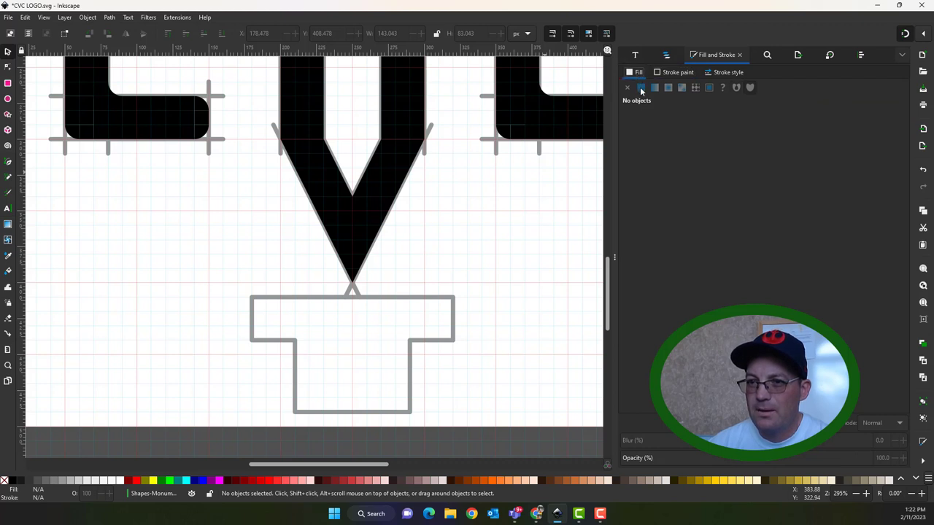
left_click(453, 339)
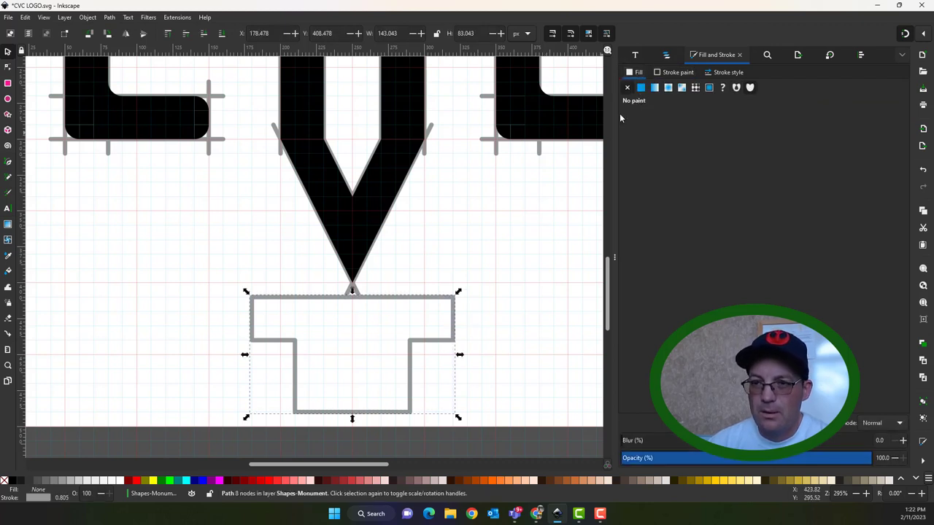
left_click(641, 88)
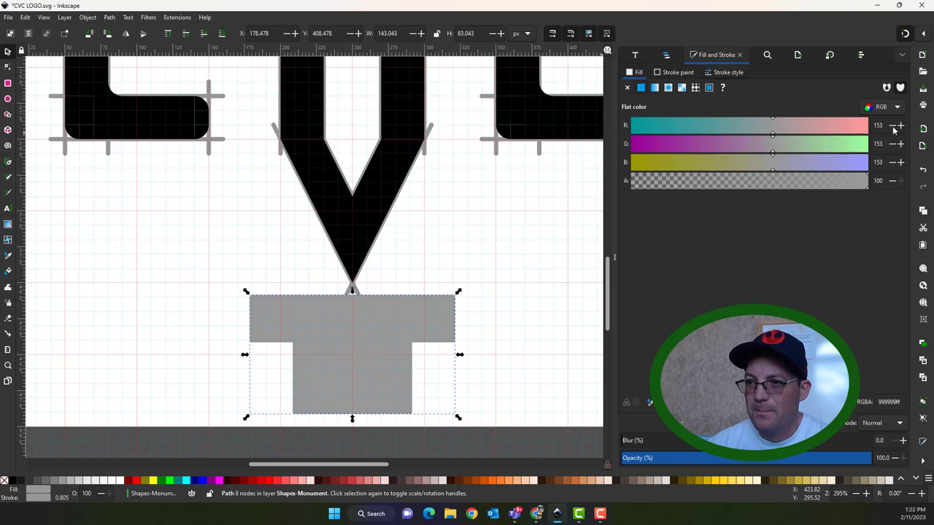
left_click(10, 480)
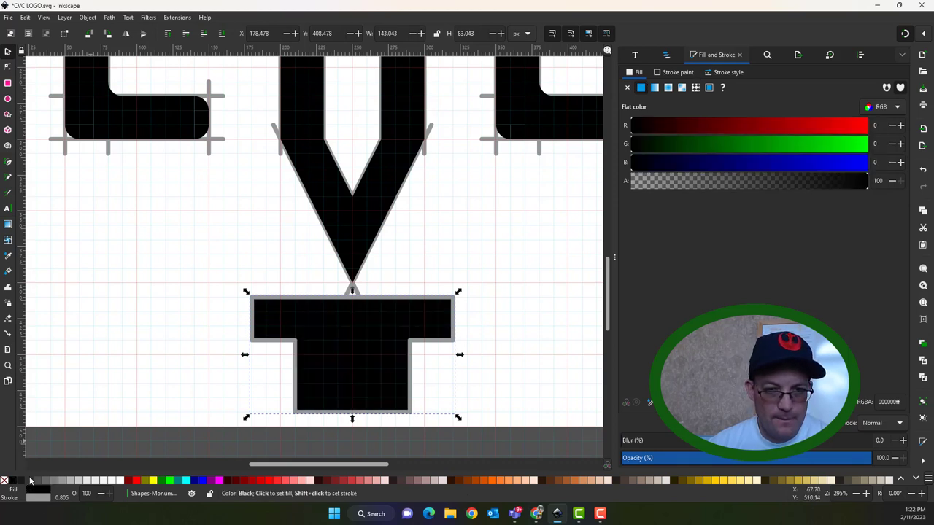
Step: Remove the stroke paint from the monument shape and deselect it
left_click(666, 73)
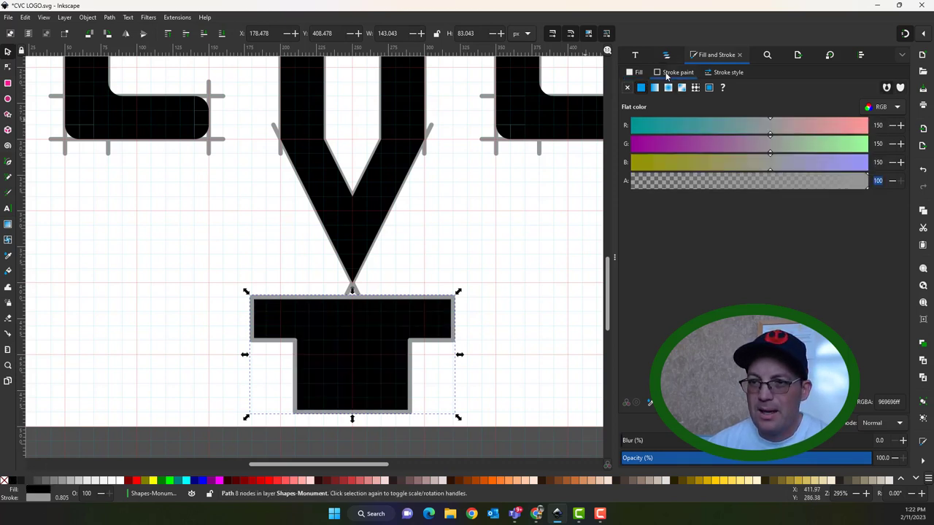
left_click(627, 87)
left_click(490, 279)
Step: Collapse the Shapes-Monument and Shapes-Letters layers and make Lines-Drafting Guides the current layer with nothing selected
key("5")
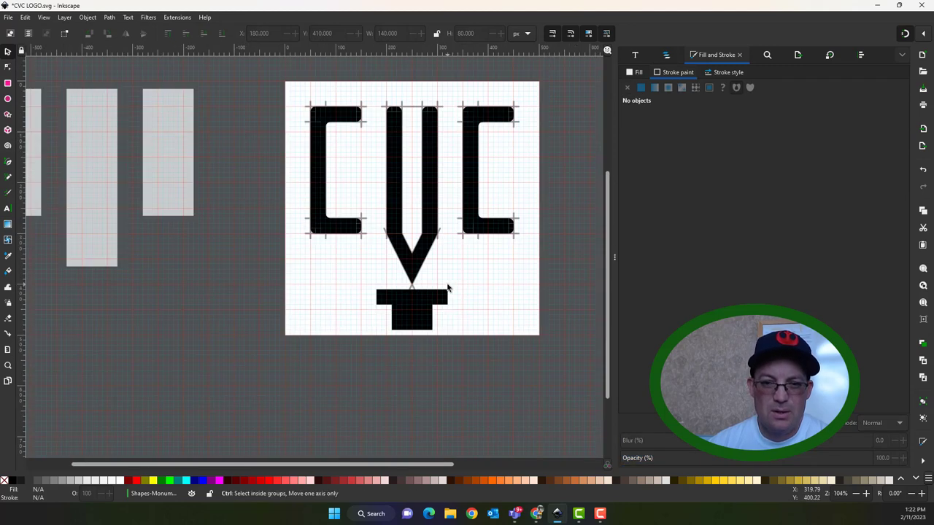
scroll(448, 289, "up", 3)
scroll(398, 312, "down", 1)
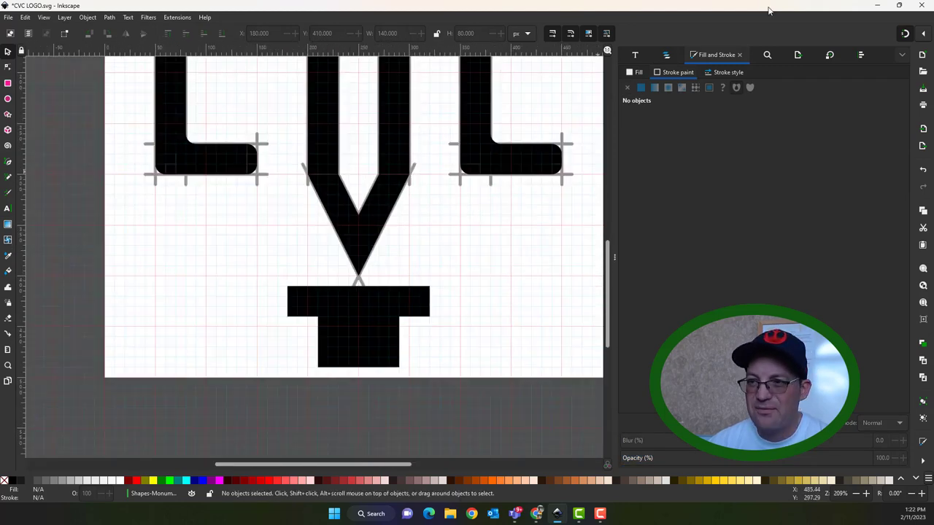
left_click(175, 498)
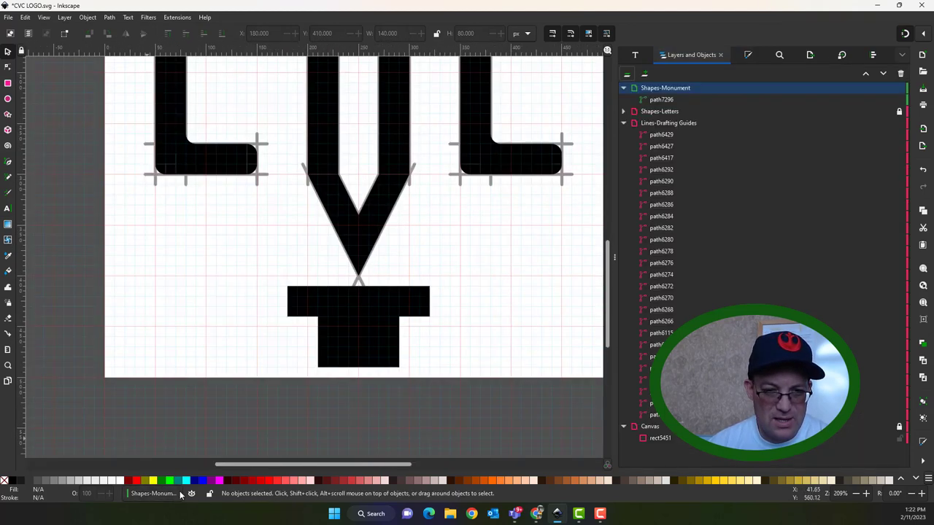
left_click(665, 112)
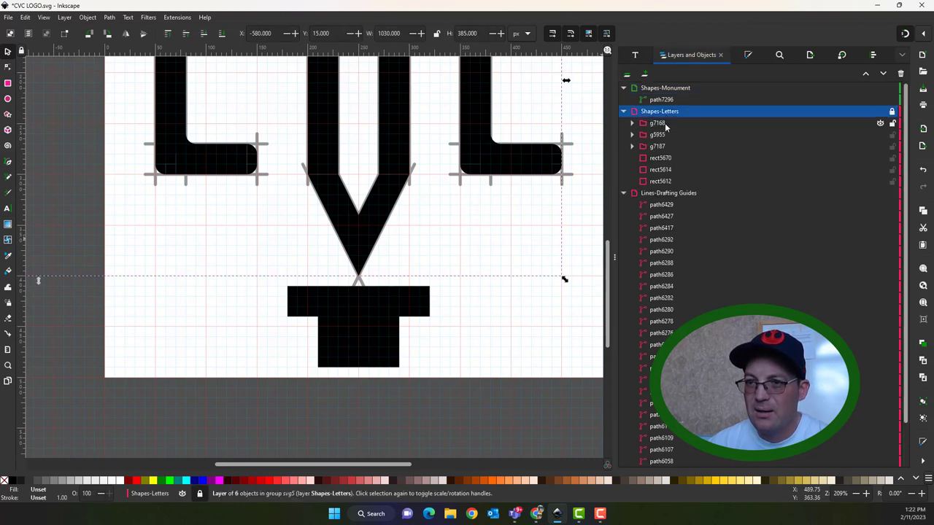
left_click(625, 88)
left_click(624, 99)
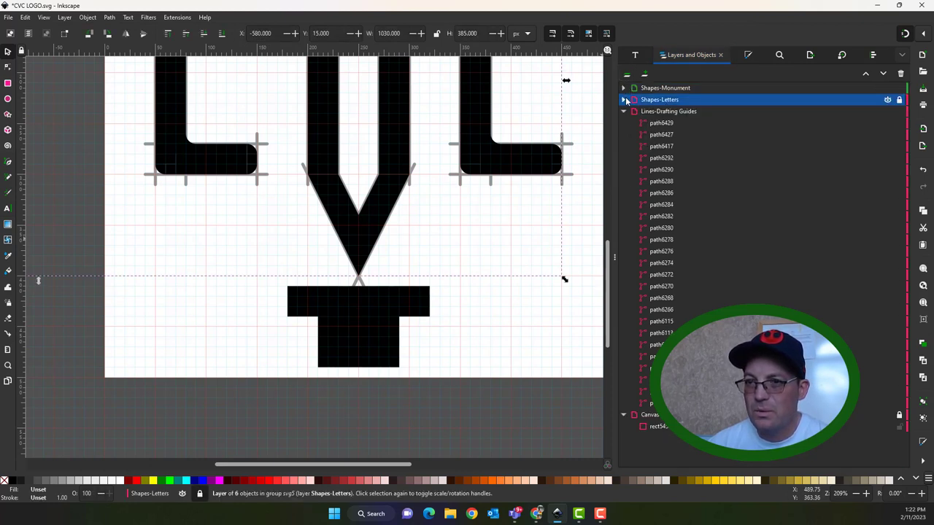
left_click(689, 112)
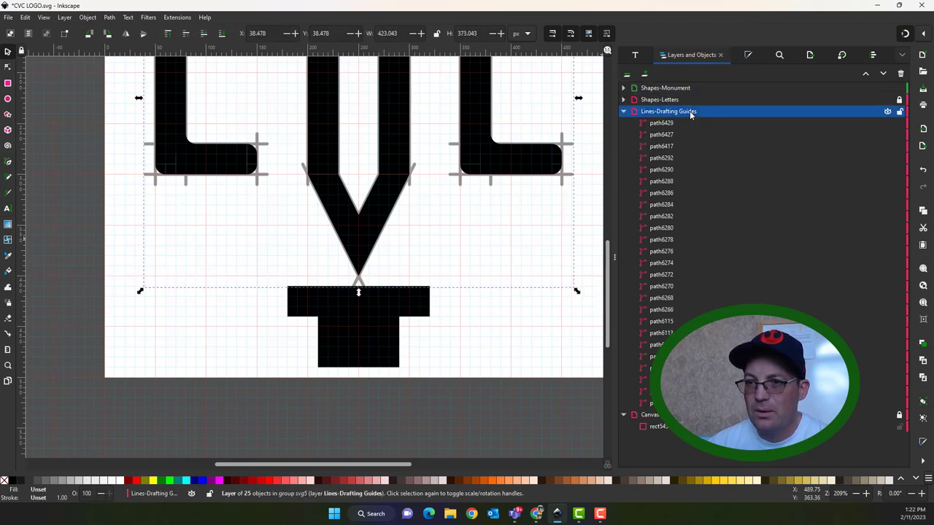
left_click(455, 351)
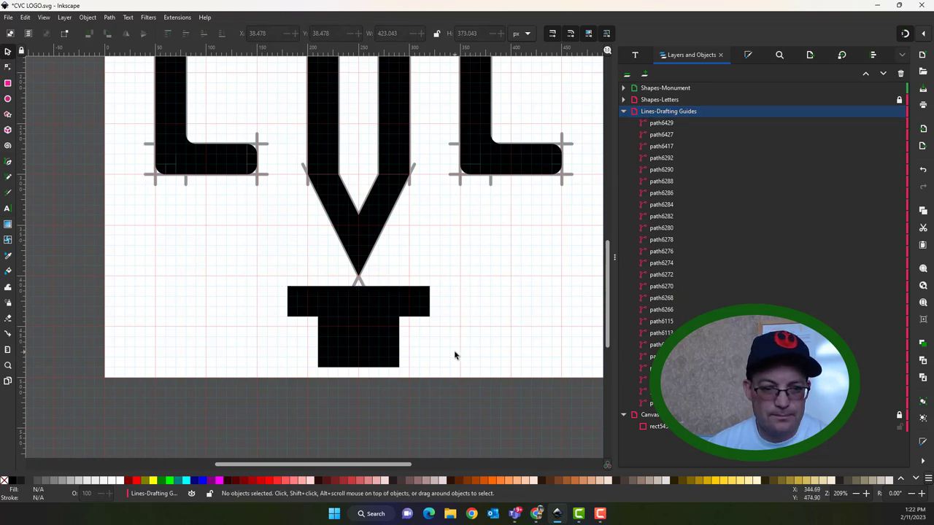
Step: Draw a straight horizontal guide about 160 px long along the monument's top edge, extending slightly past both ends
left_click(8, 161)
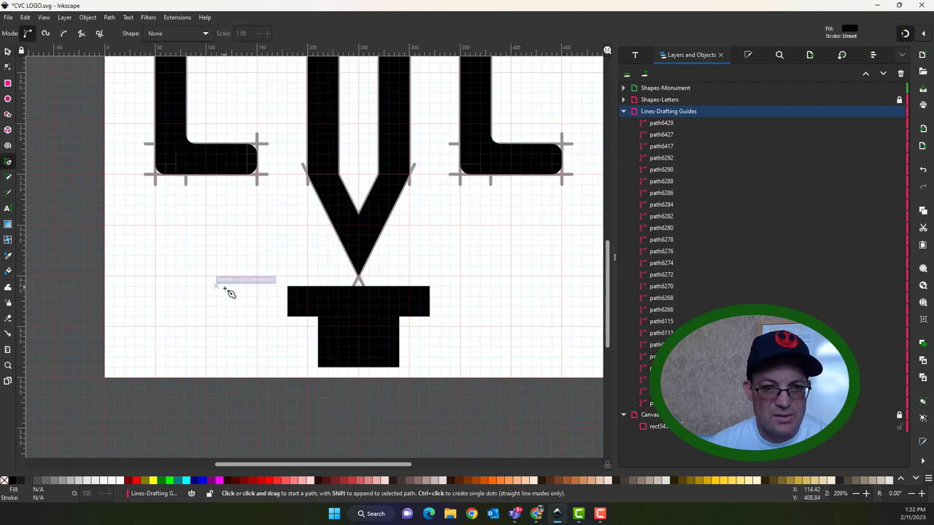
left_click(277, 286)
left_click(442, 289)
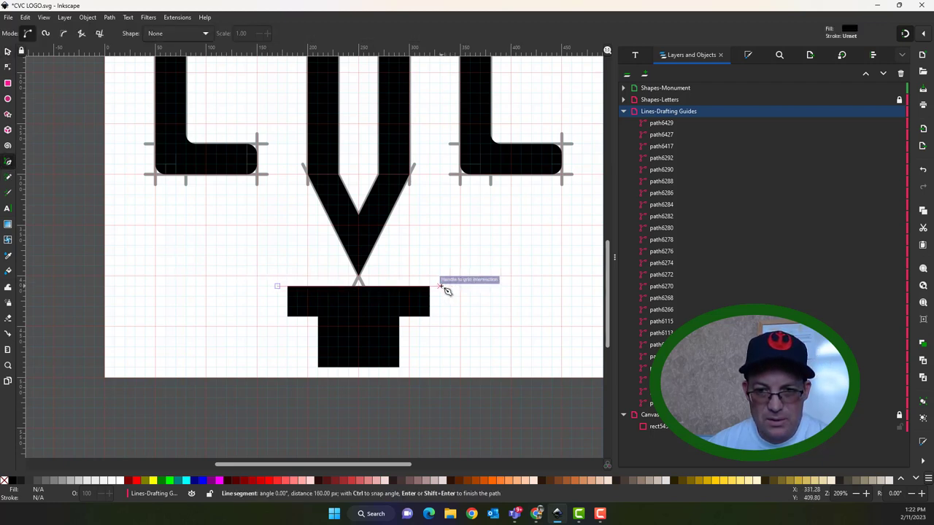
key("Return")
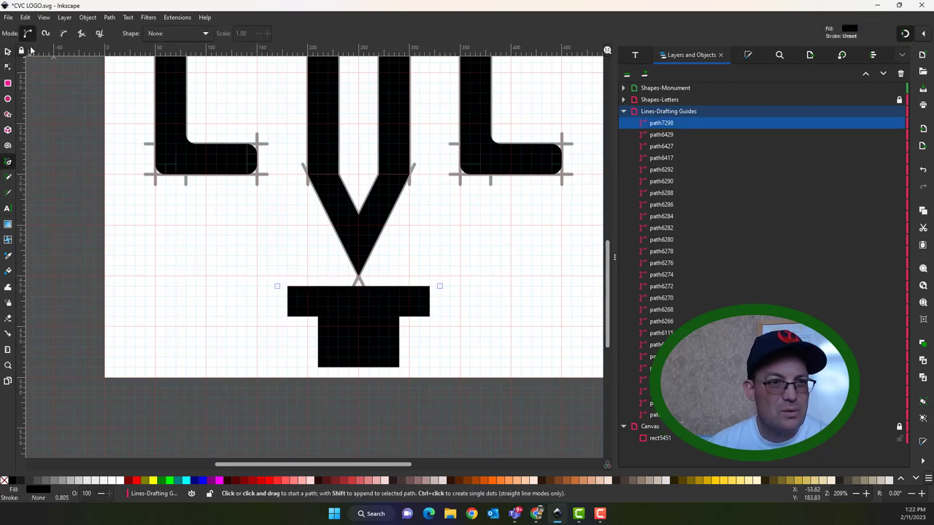
Step: Give the new horizontal guide above the monument a grey stroke paint and deselect it
left_click(8, 54)
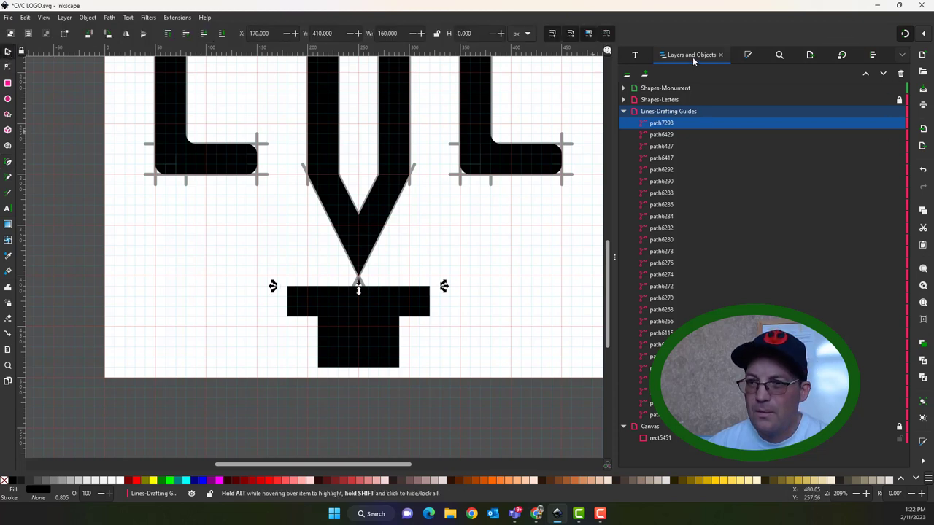
left_click(747, 57)
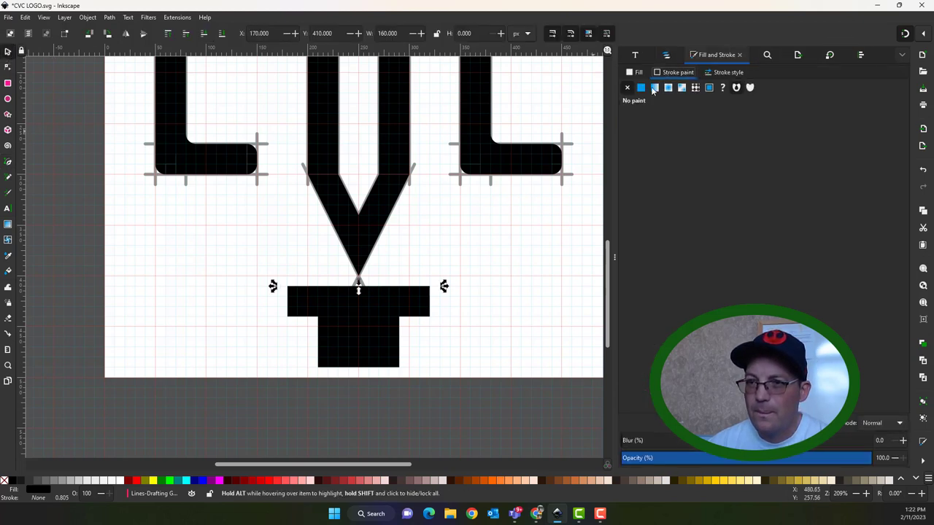
left_click(654, 87)
left_click(728, 73)
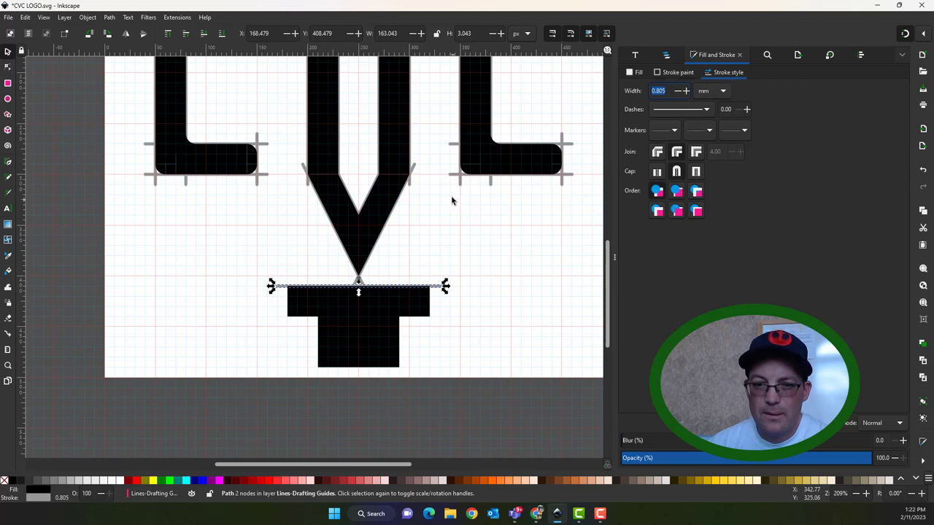
left_click(493, 305)
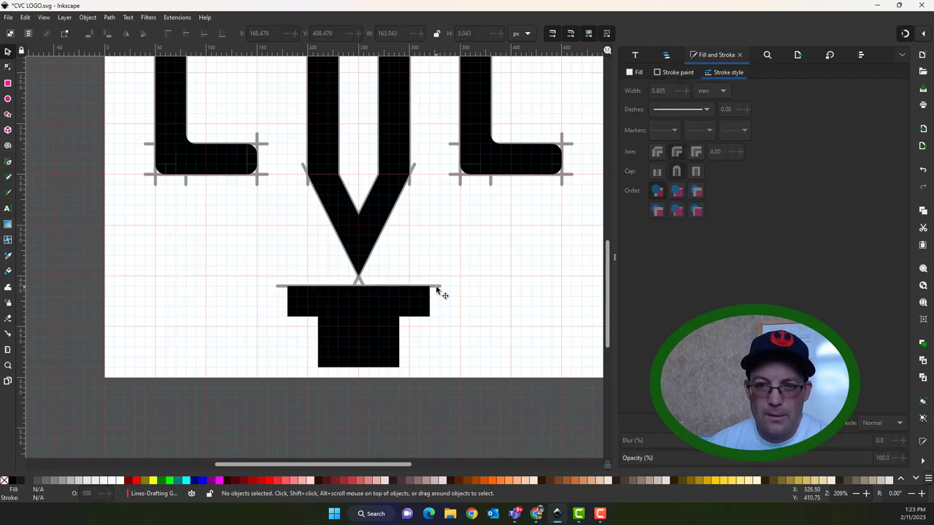
scroll(440, 295, "up", 3)
scroll(440, 298, "down", 2)
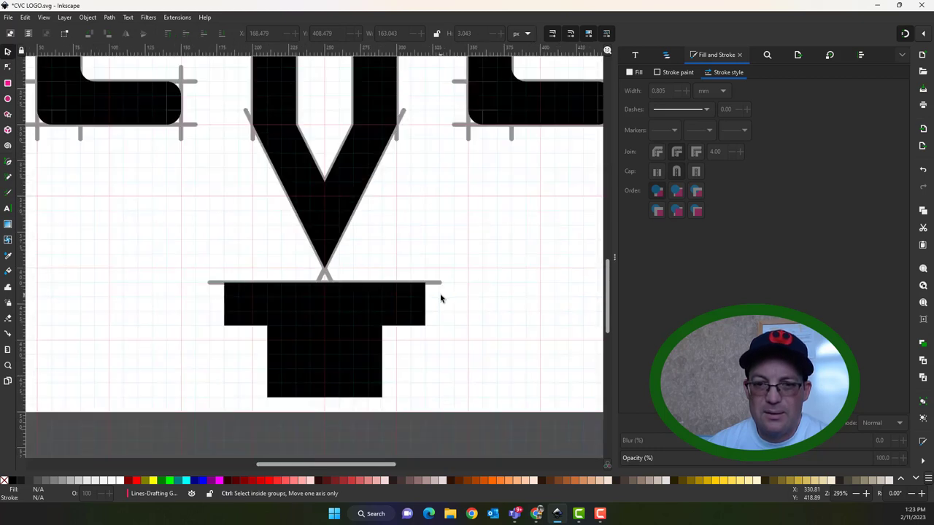
Step: Copy the style of the second C's long vertical guide and paste it onto the monument's top guide
left_click(468, 144)
left_click(25, 20)
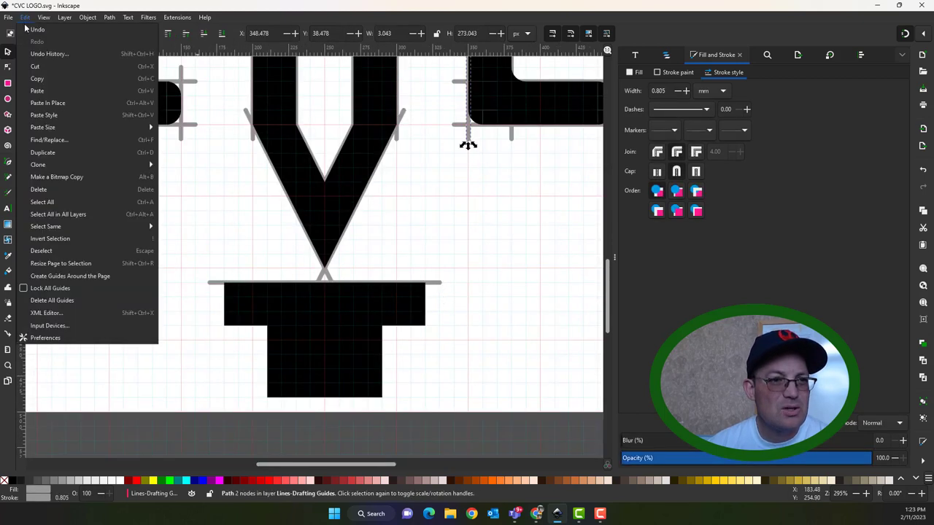
left_click(35, 80)
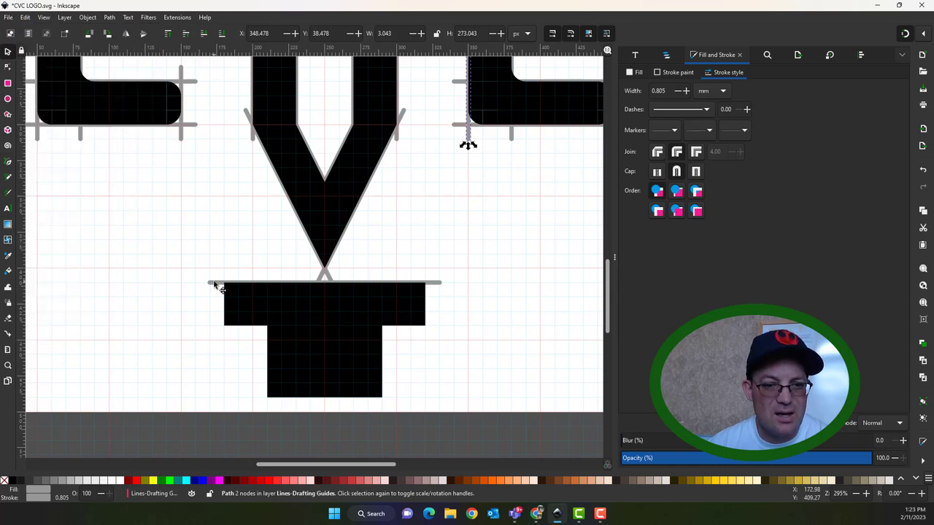
left_click(219, 282)
left_click(26, 17)
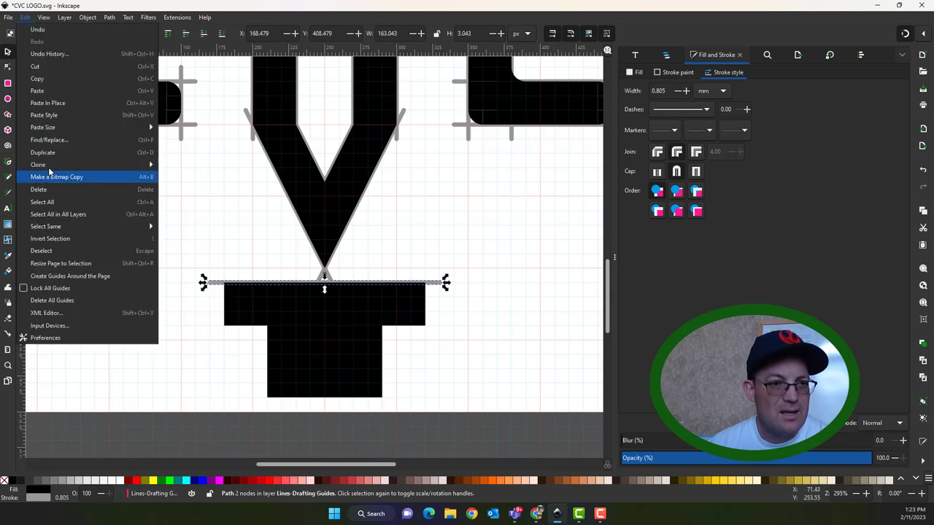
left_click(46, 118)
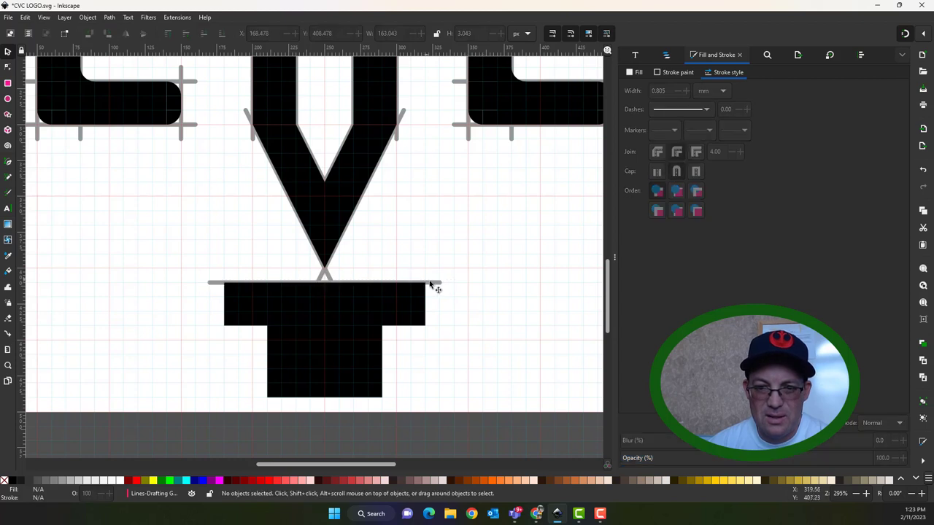
Step: Place copies of the top guide along the crossbar's lower edge and the stem's base, shortening the base copy to start at X 200
left_click_drag(443, 286, 402, 400)
double_click(199, 399)
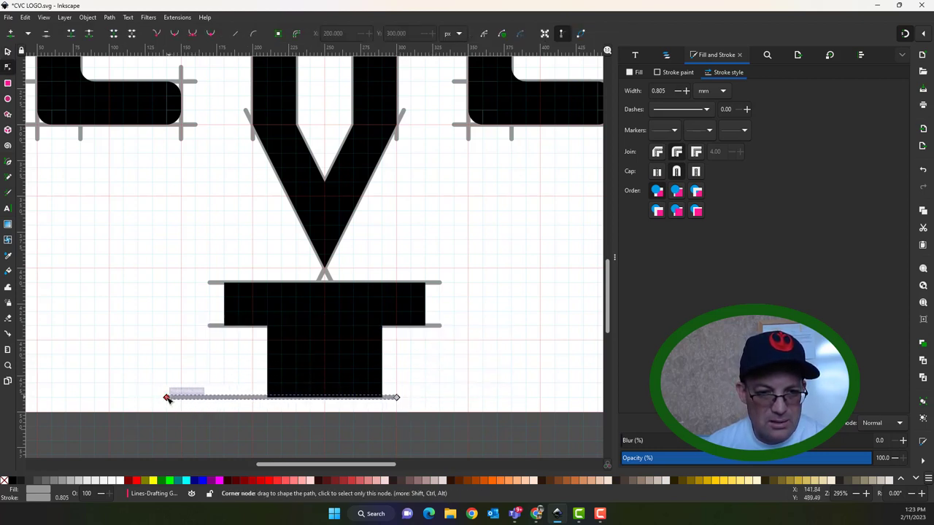
left_click_drag(164, 397, 252, 397)
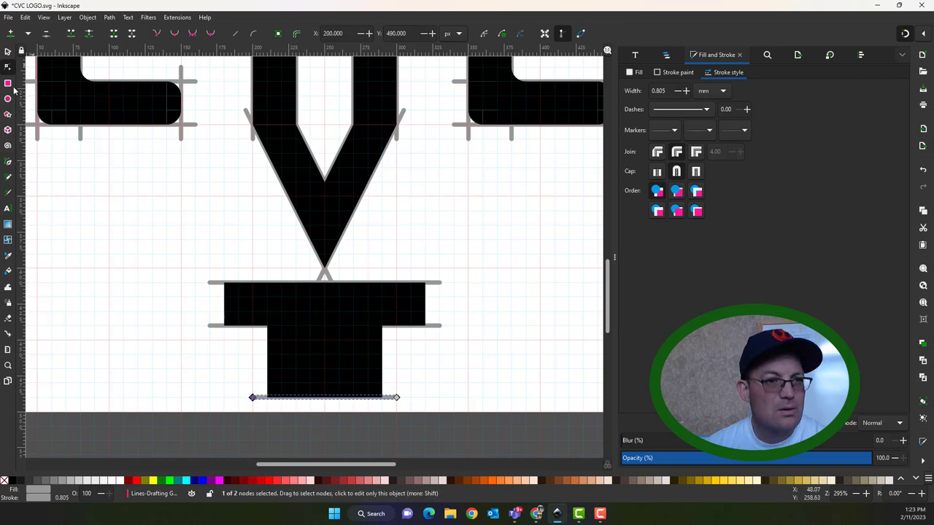
Step: Place copies of the first C's short vertical guide at both crossbar ends and along the stem's right edge
left_click(182, 76)
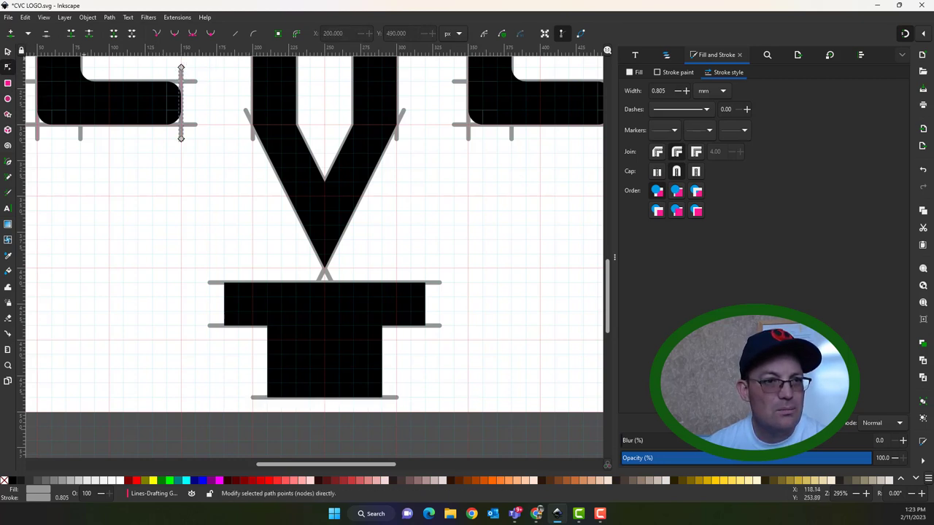
left_click(7, 51)
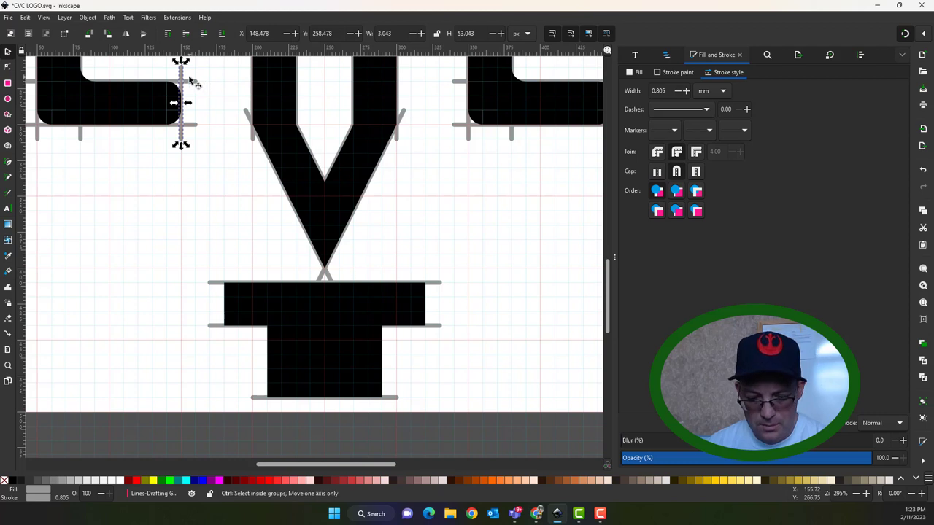
left_click_drag(183, 68, 384, 329)
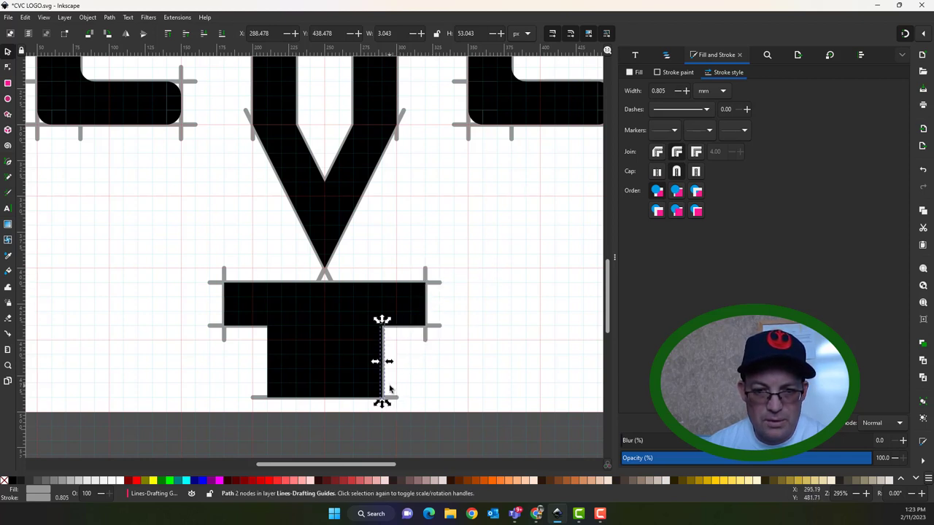
Step: Try to extend the lower end of the stem's right guide to Y 500, and undo the node move
key("n")
left_click(382, 397)
left_click_drag(382, 398, 382, 412)
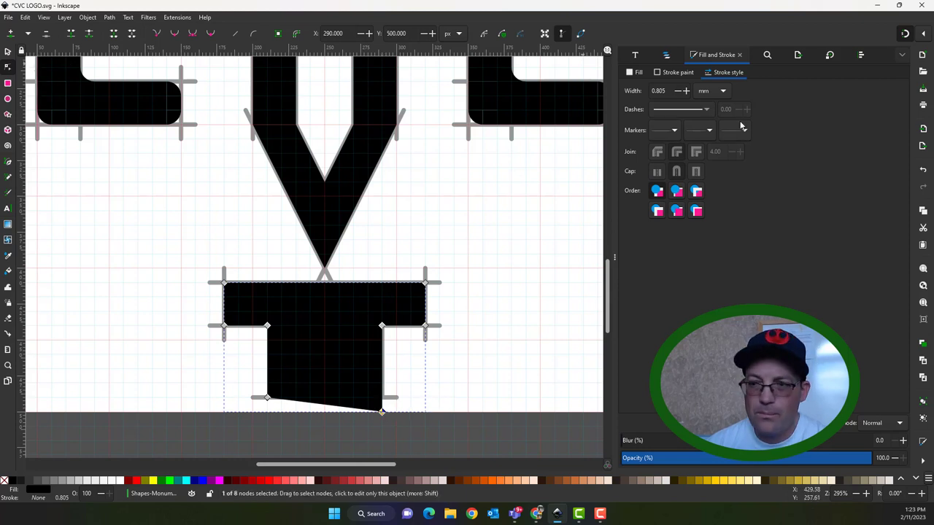
left_click(924, 169)
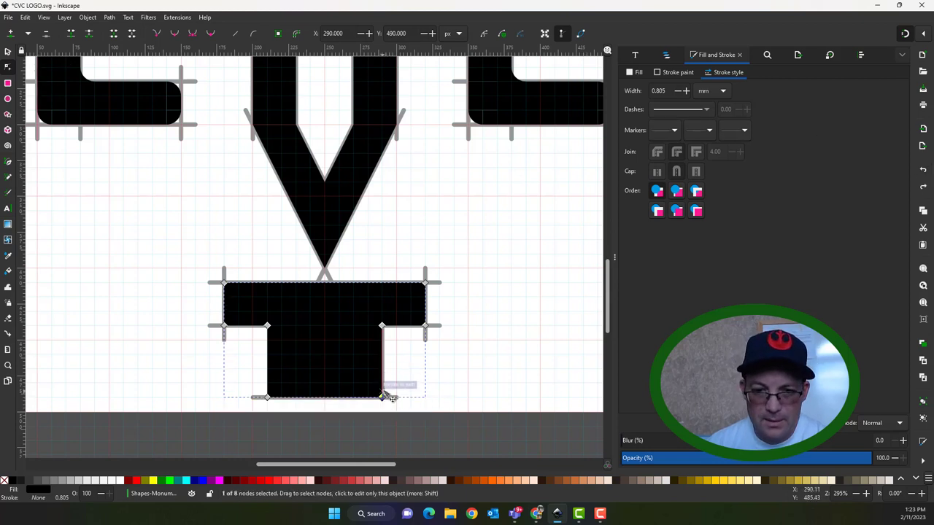
left_click(7, 52)
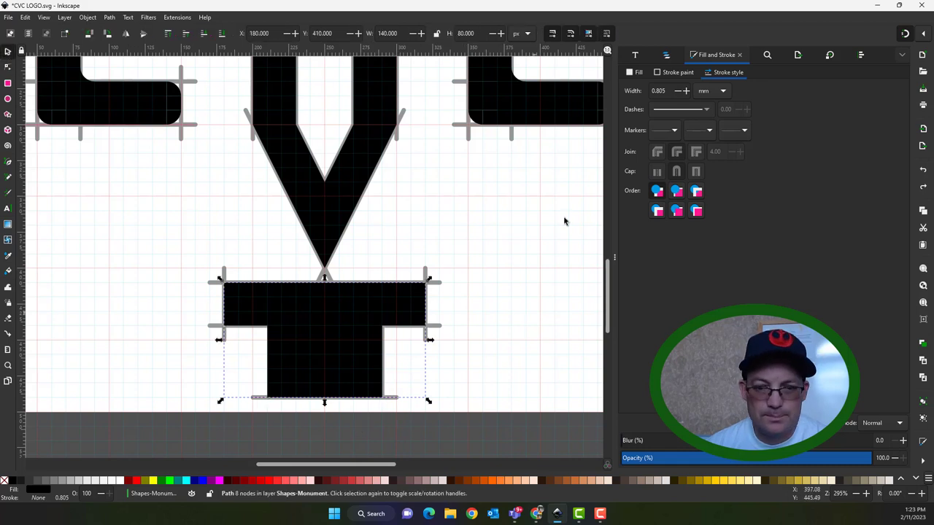
Step: Lock the Shapes-Monument layer
left_click(667, 56)
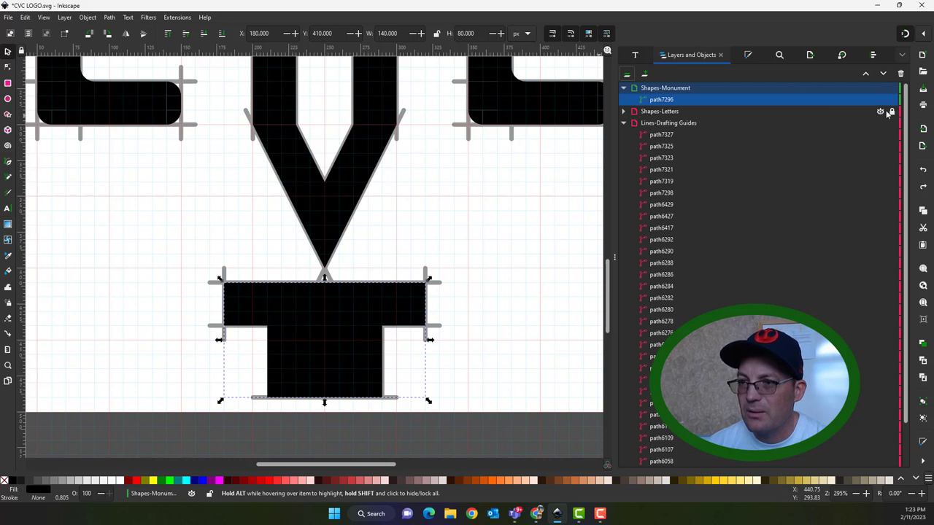
left_click(354, 363)
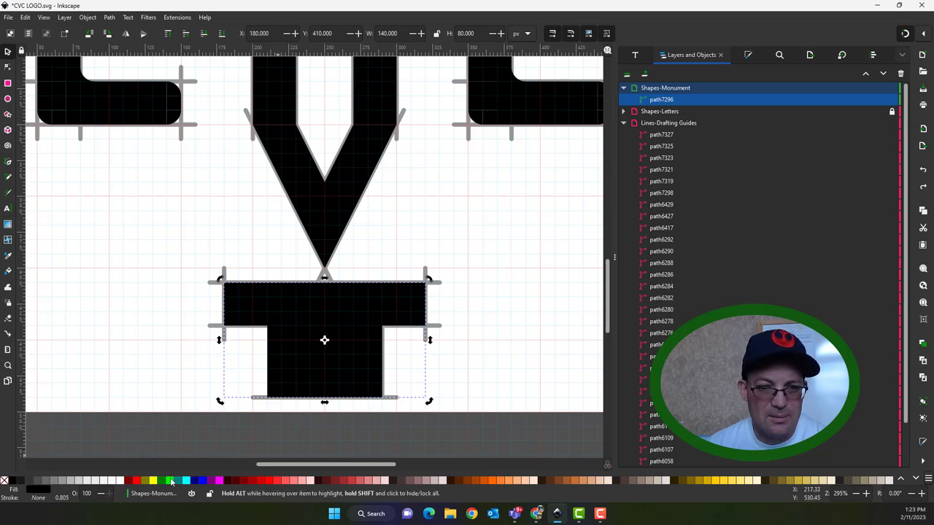
left_click(896, 88)
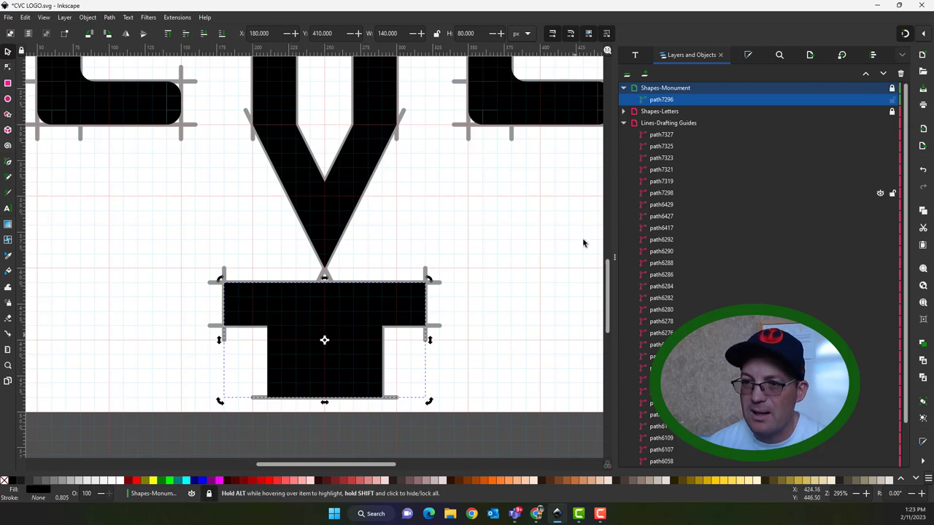
Step: Extend the lower end of the guide on the stem's right edge down to Y 500
left_click(375, 351)
double_click(384, 366)
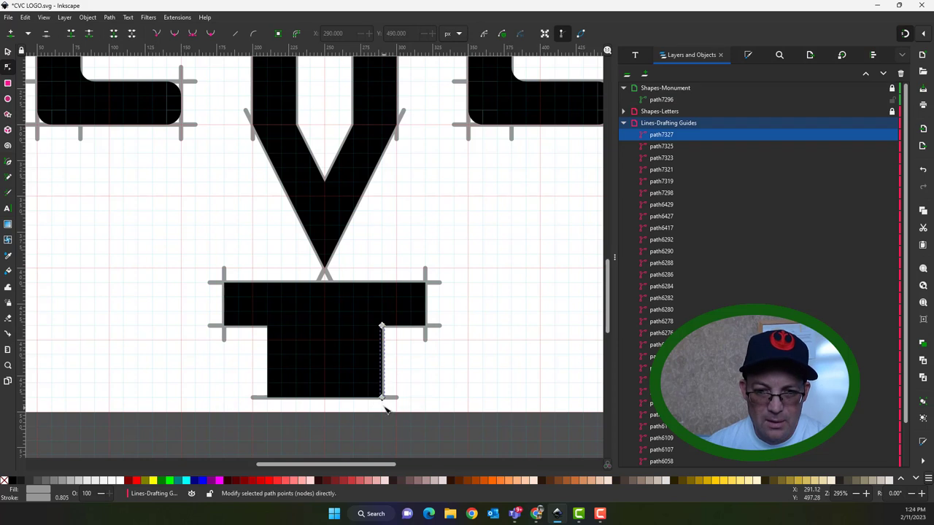
left_click_drag(382, 403, 381, 410)
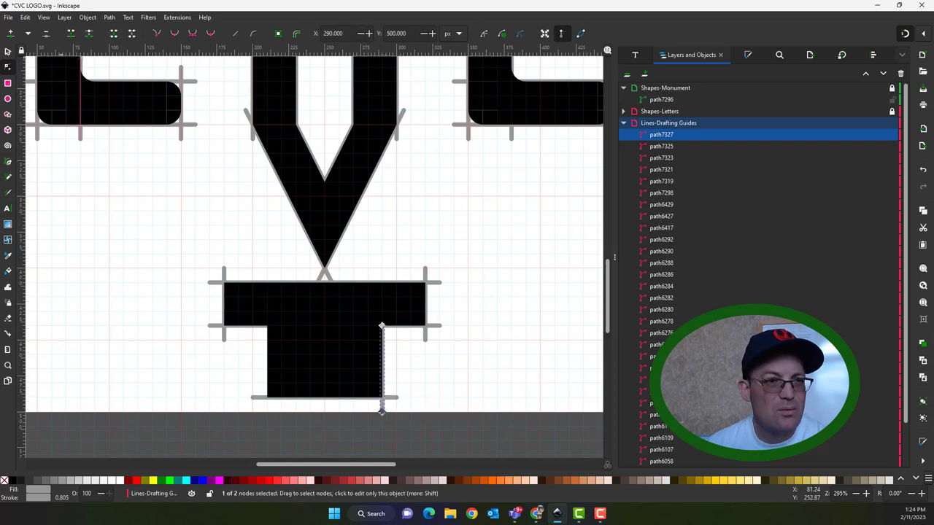
Step: Duplicate the stem's right guide and place the copy along the stem's left edge, 80 px away, leaving nothing selected
left_click(8, 51)
key("ctrl+d")
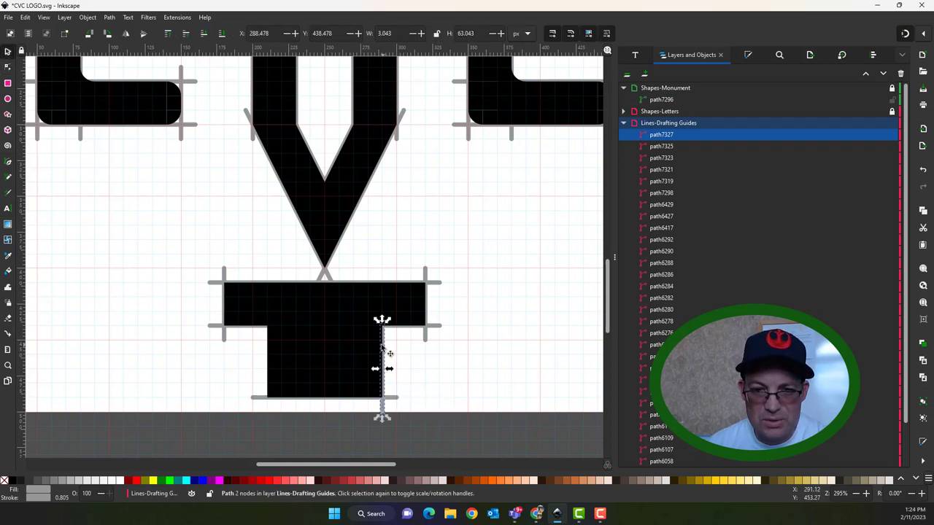
left_click_drag(367, 340, 270, 351)
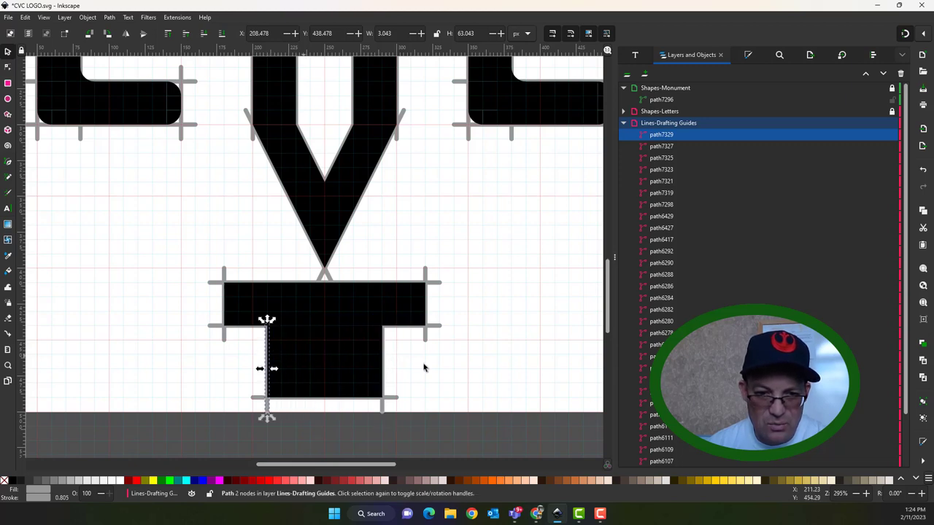
left_click(439, 238)
Step: Unlock the Shapes-Letters layer and move the CVC letters with their drafting guides up 20 px
scroll(486, 213, "down", 2)
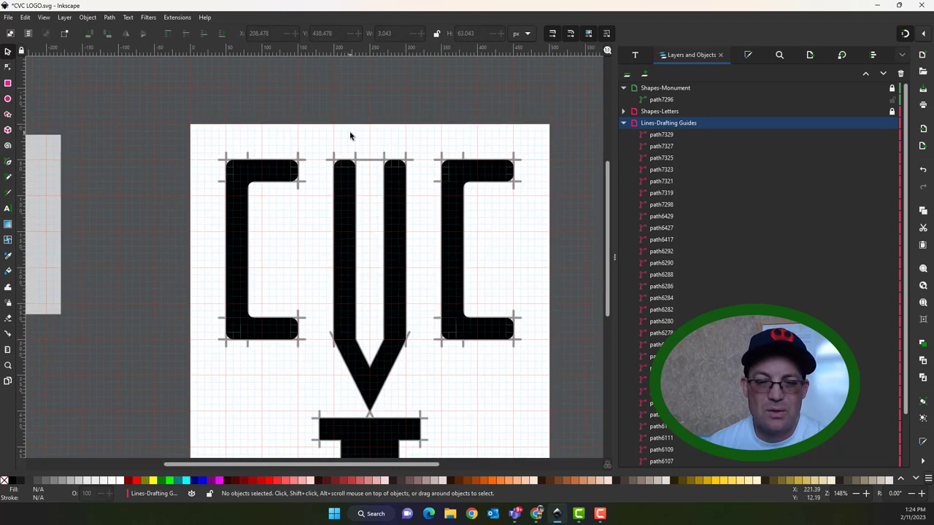
left_click_drag(208, 91, 575, 439)
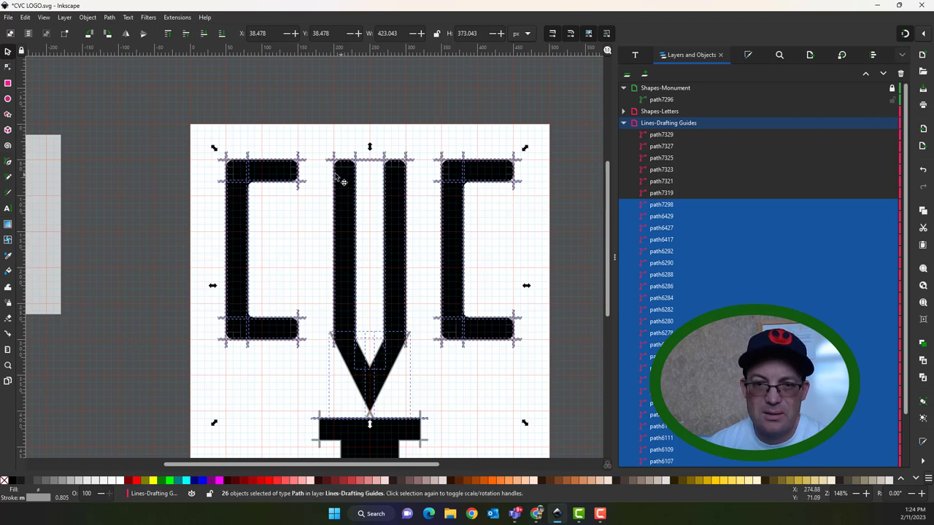
left_click(441, 89)
left_click_drag(124, 95, 584, 428)
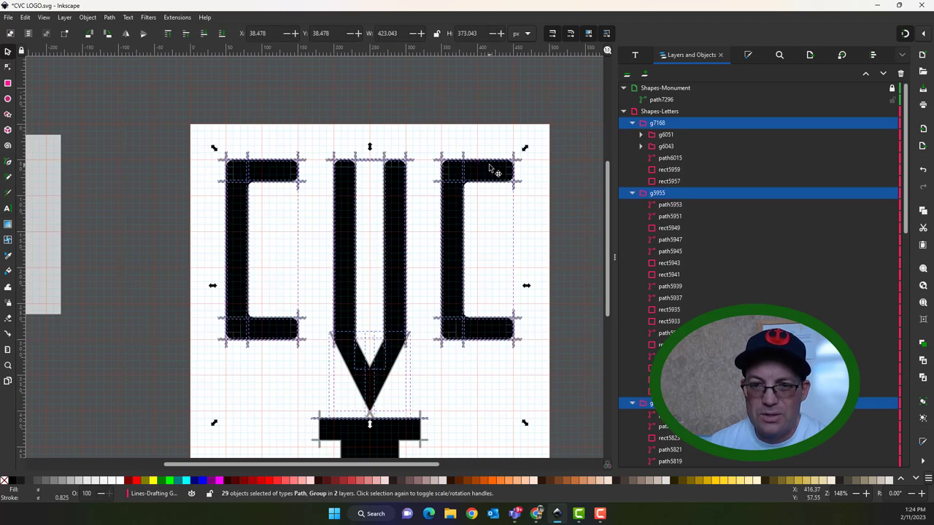
left_click_drag(496, 171, 496, 155)
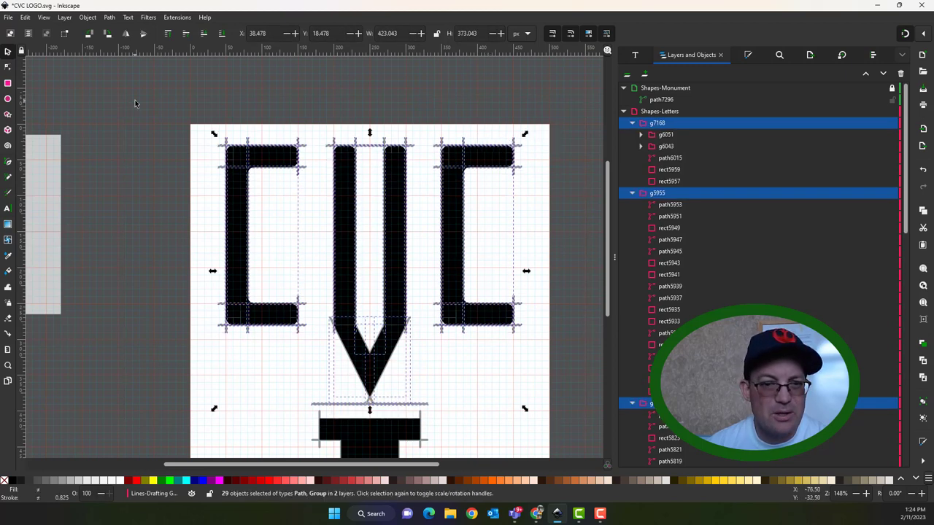
left_click(135, 103)
Step: Unlock the Shapes-Monument layer and move the monument together with its remaining drafting guides up 20 px
scroll(141, 113, "down", 5)
left_click_drag(491, 380, 293, 255)
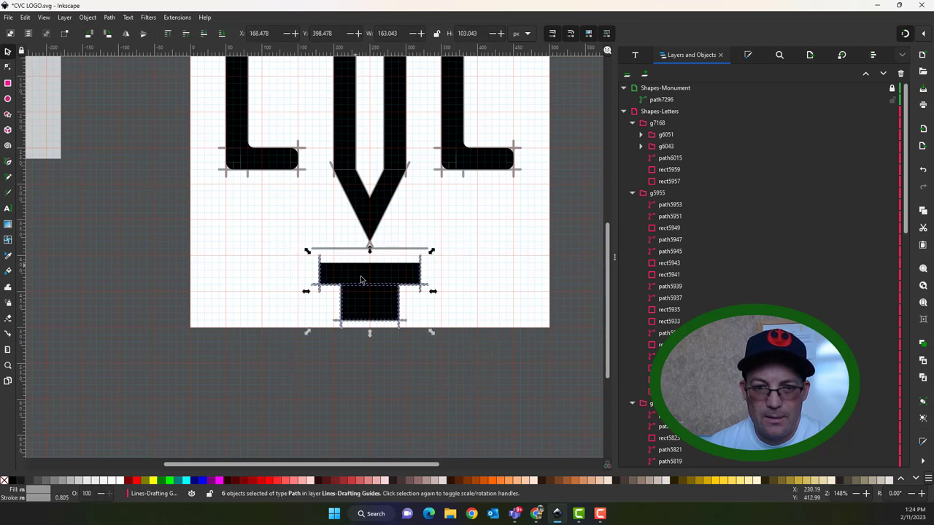
left_click(411, 253)
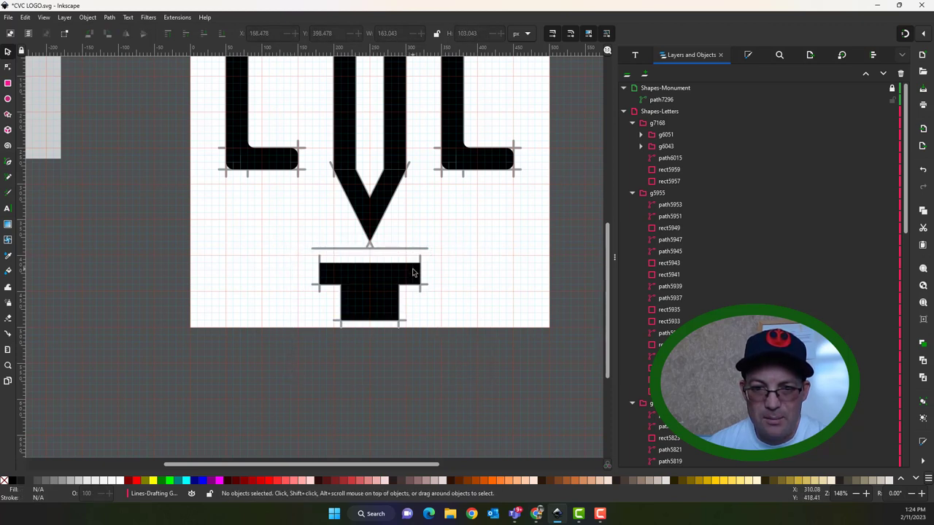
left_click_drag(498, 328, 354, 290)
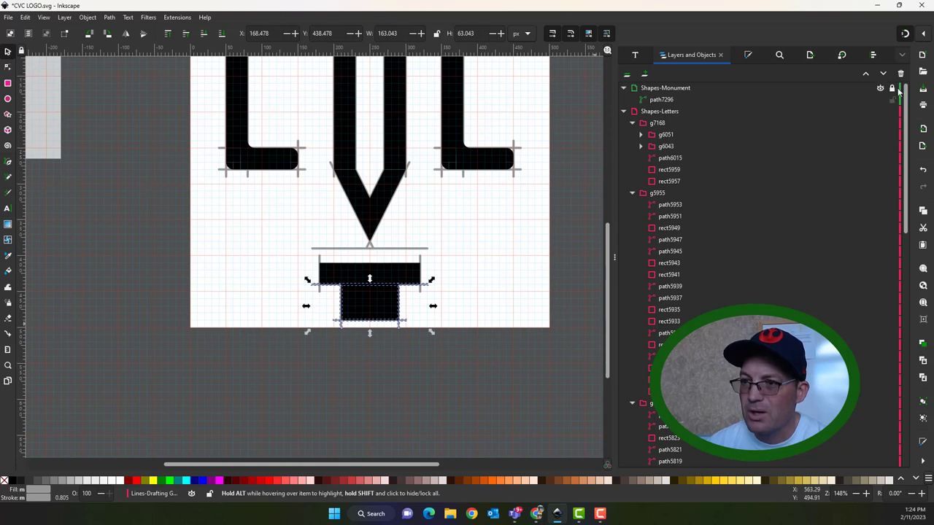
left_click(485, 382)
left_click_drag(484, 382, 288, 253)
left_click_drag(407, 272, 406, 258)
left_click(429, 388)
scroll(384, 312, "down", 3)
scroll(437, 265, "up", 2)
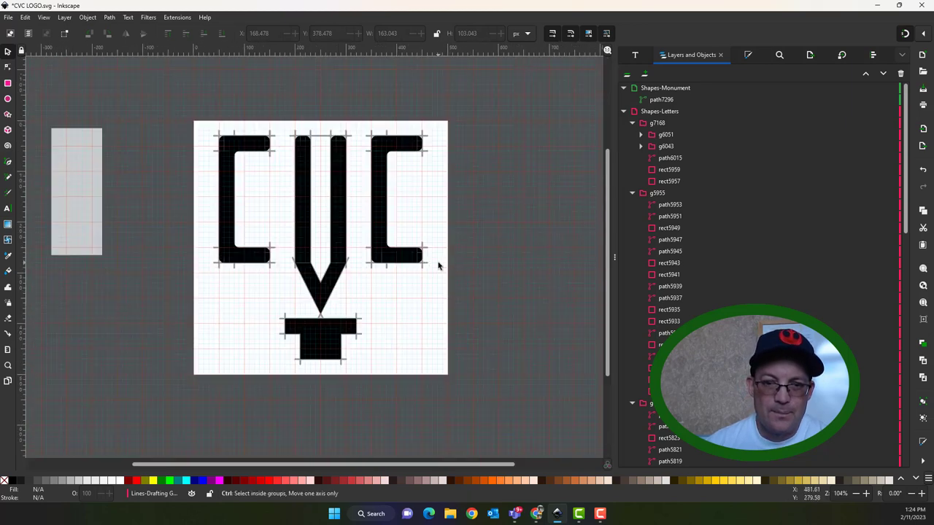
Step: Examine the whole logo and its drafting guides on the page at several zoom levels
left_click_drag(298, 372, 358, 372)
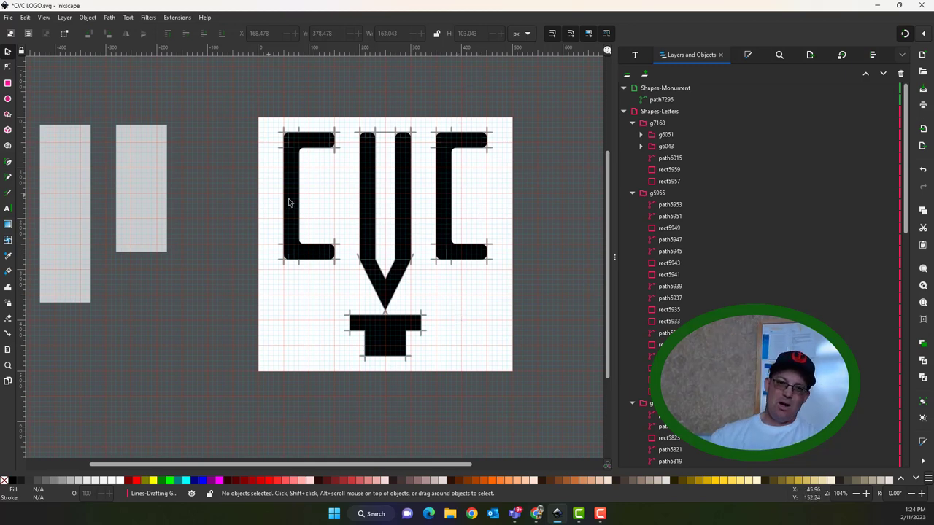
scroll(416, 211, "down", 5, "ctrl")
scroll(417, 206, "up", 4, "ctrl")
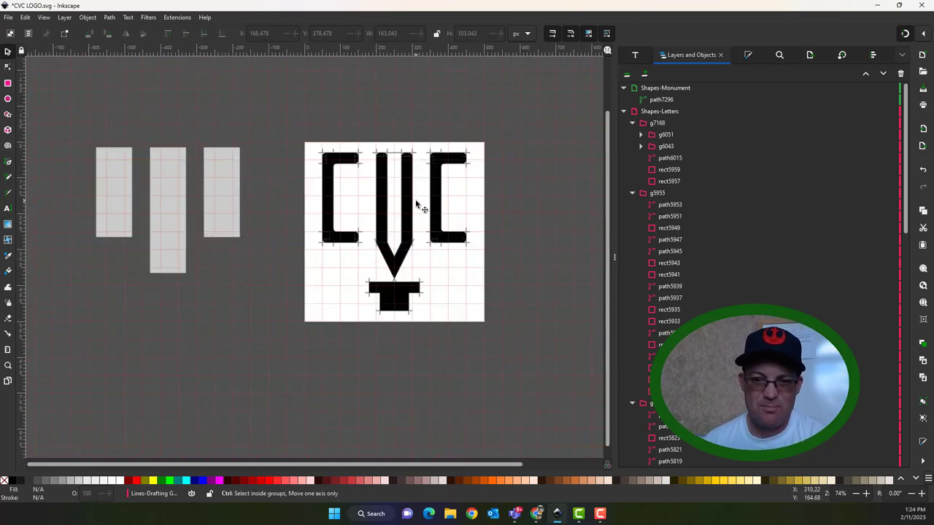
scroll(416, 204, "down", 4, "ctrl")
scroll(418, 210, "up", 6, "ctrl")
scroll(418, 210, "down", 2, "ctrl")
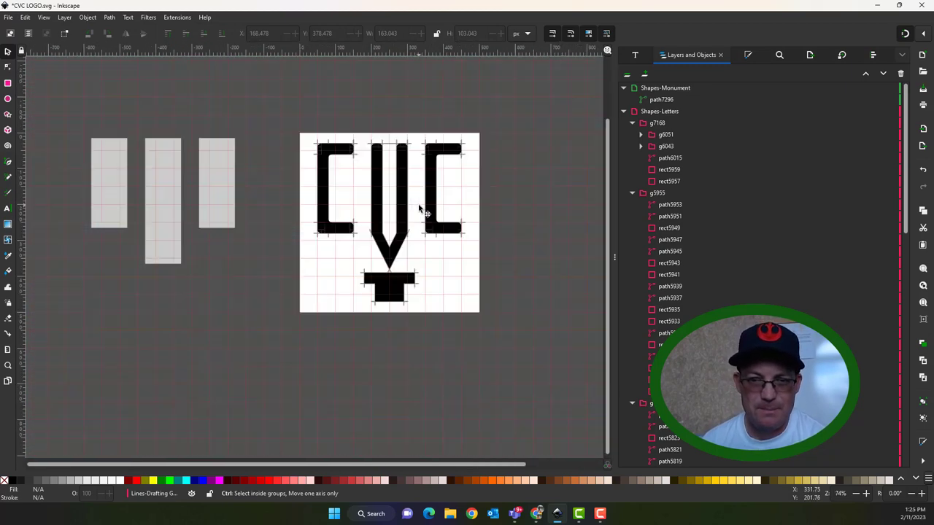
scroll(419, 210, "up", 2, "ctrl")
scroll(420, 210, "down", 1, "ctrl")
scroll(420, 209, "up", 2, "ctrl")
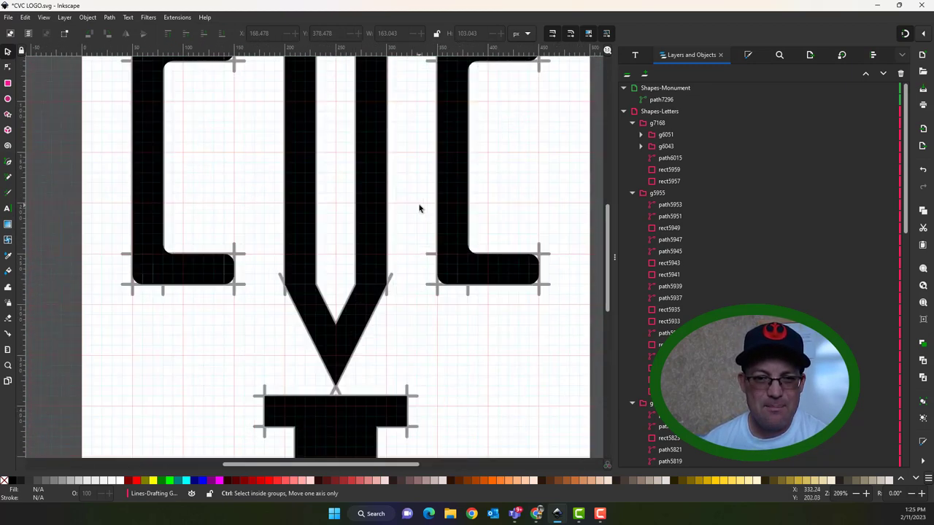
scroll(421, 209, "down", 1, "ctrl")
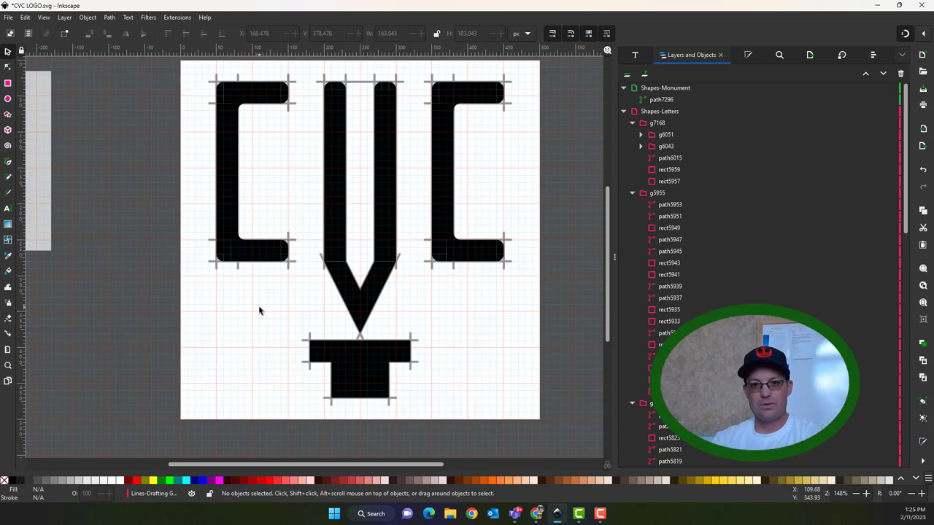
scroll(442, 231, "down", 1)
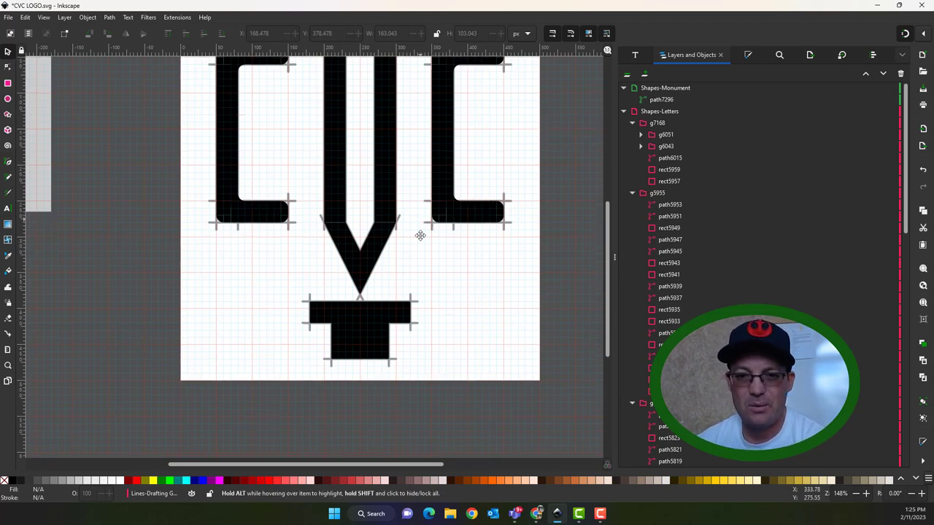
scroll(420, 235, "up", 1)
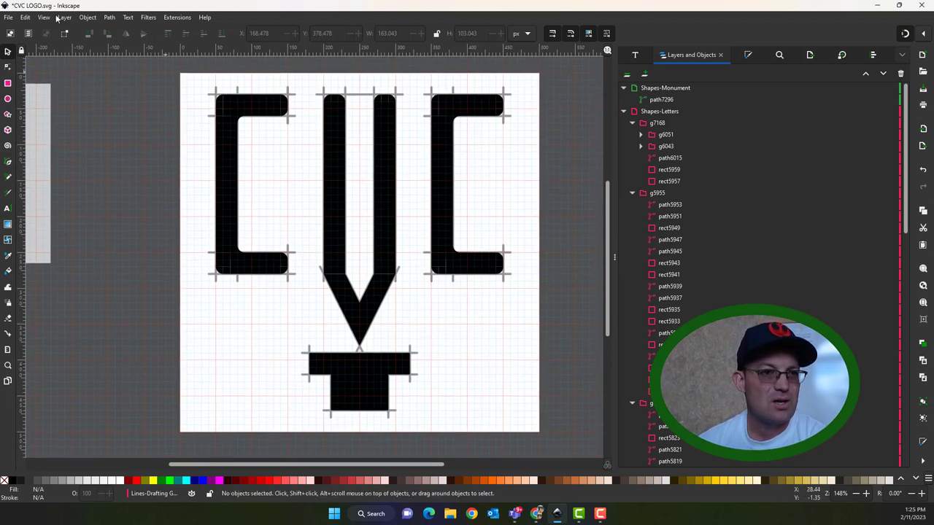
Step: Save the document and export the page as a PNG at 300 DPI, 1563 by 1563 px
left_click(10, 20)
left_click(31, 92)
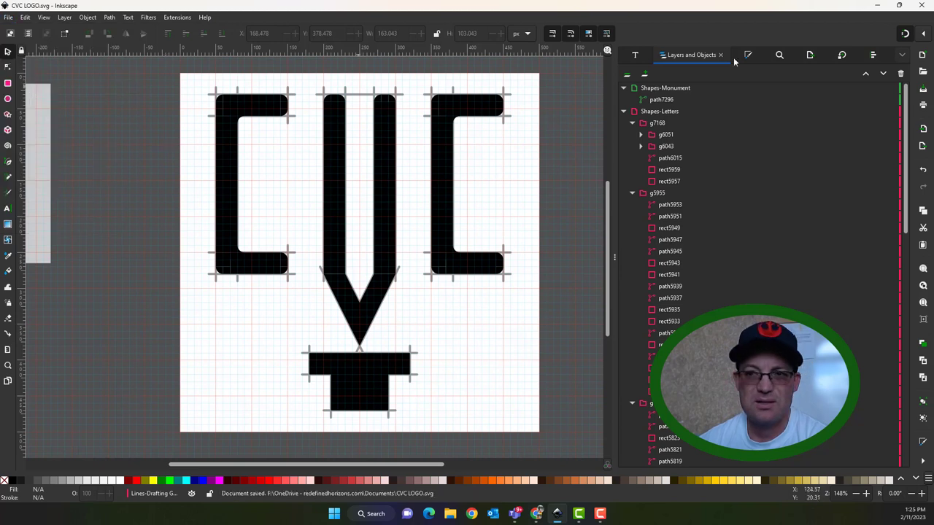
left_click(923, 146)
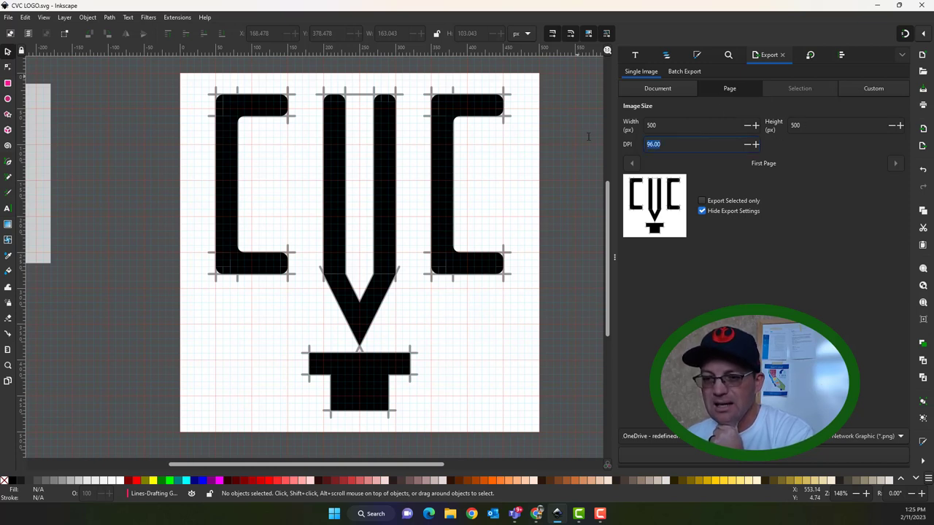
left_click(833, 124)
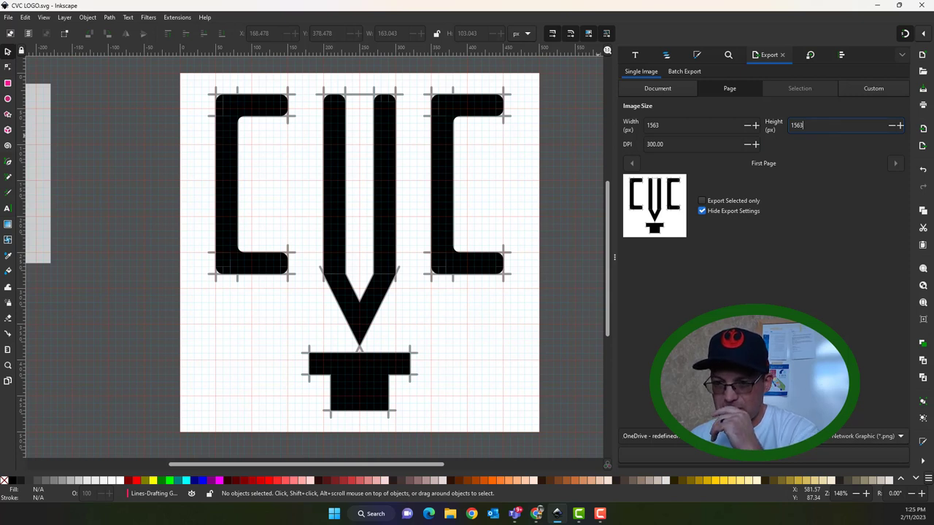
left_click(777, 459)
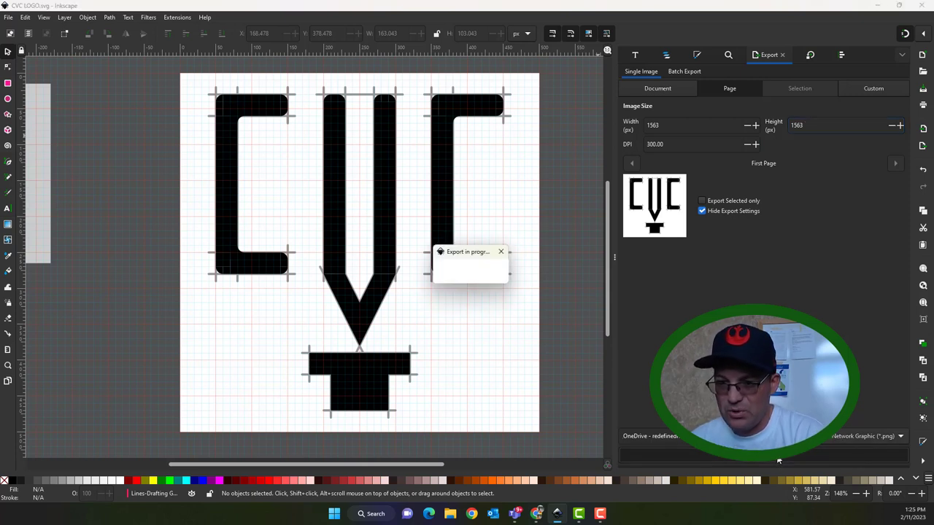
Step: Switch to File Explorer, open CVC LOGO.png from Documents to inspect the exported letters up close, and return to Inkscape
left_click(451, 514)
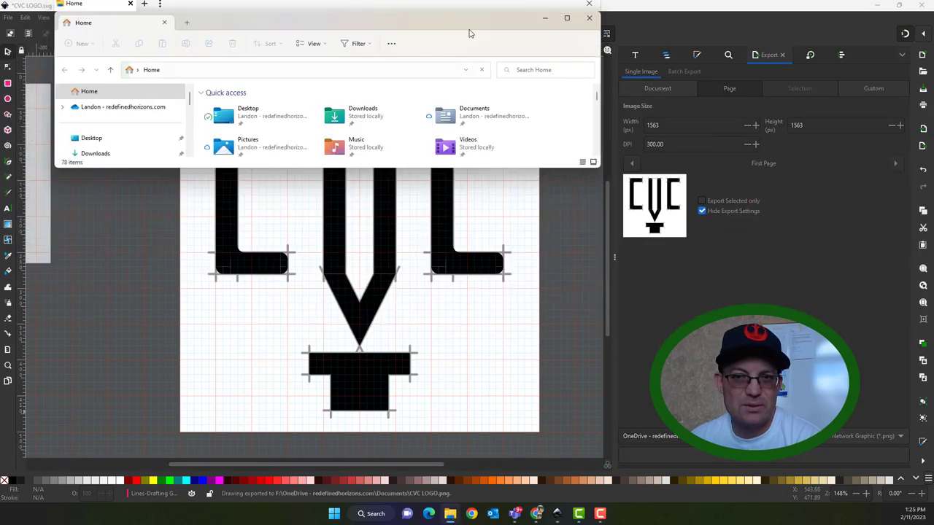
left_click(562, 14)
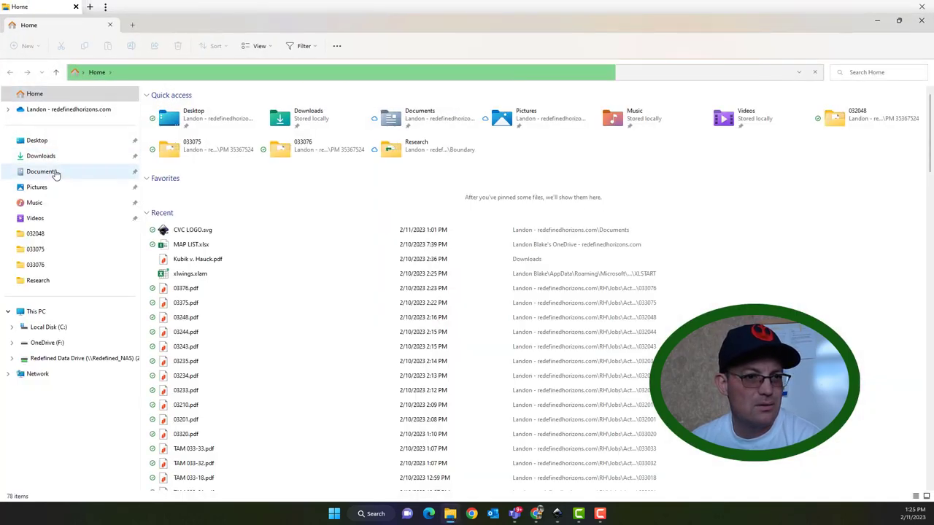
left_click(56, 172)
scroll(222, 393, "down", 3)
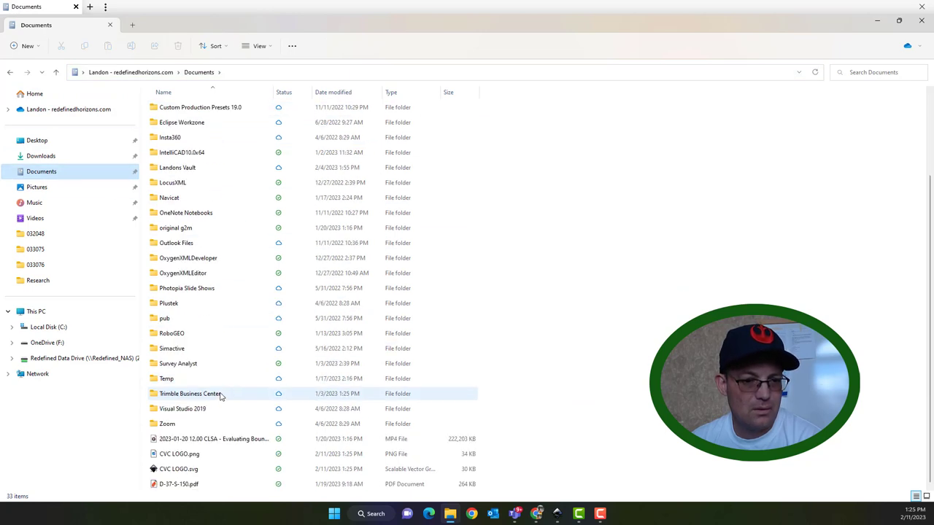
double_click(187, 457)
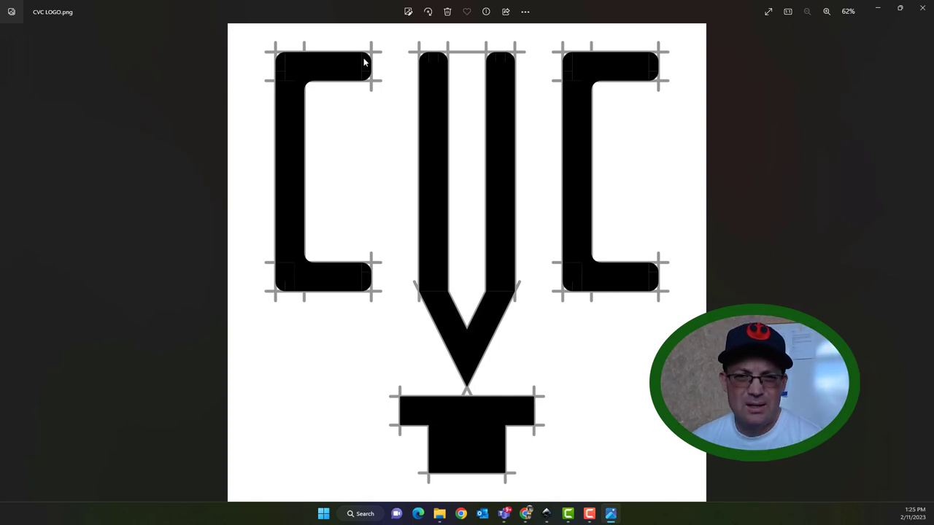
scroll(362, 69, "up", 3)
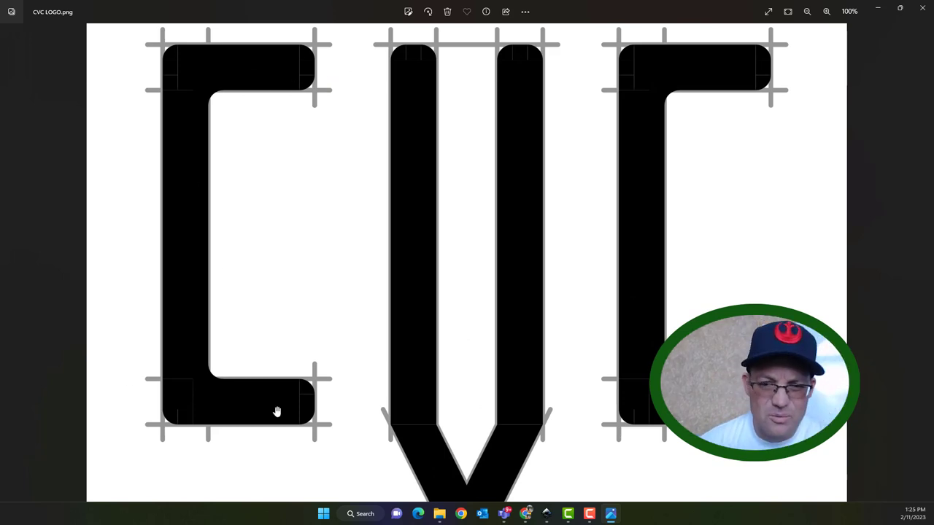
left_click(922, 9)
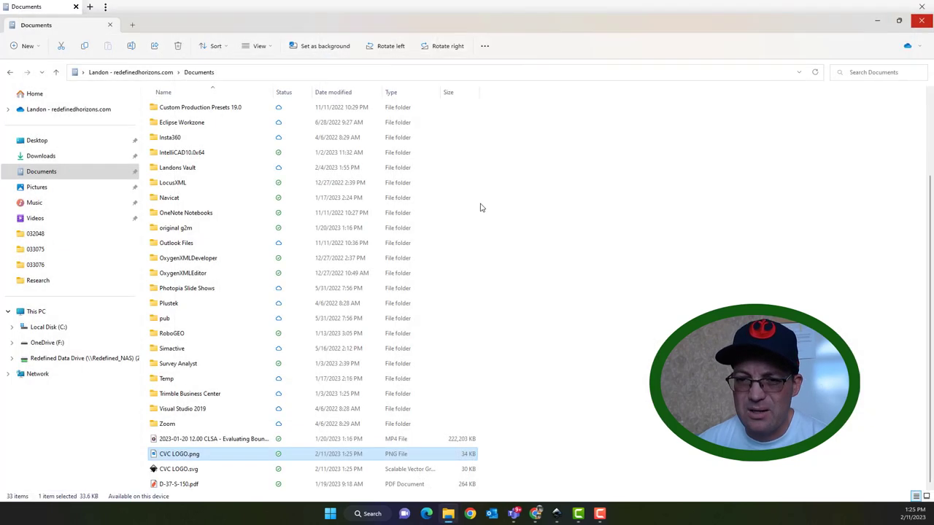
left_click(878, 22)
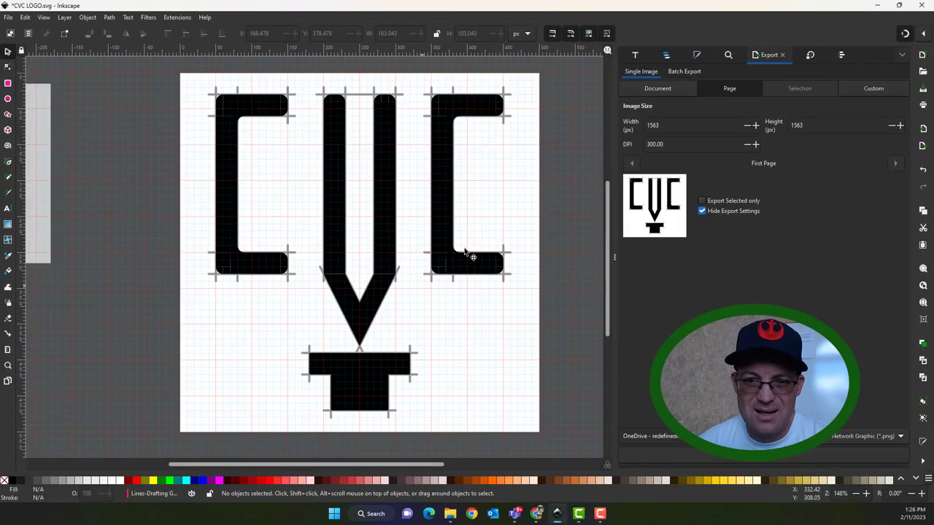
Step: Try to union the grouped pieces of the second C and of the central V
left_click(461, 97)
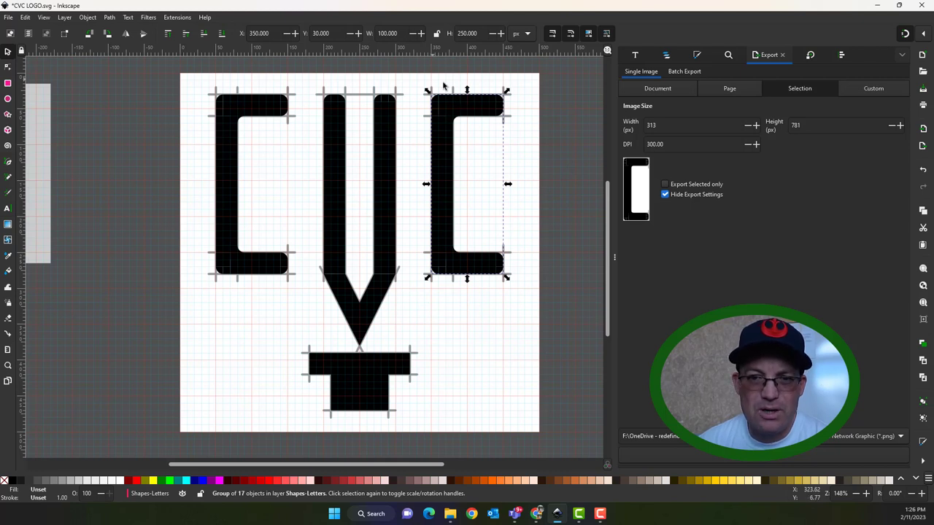
left_click(89, 18)
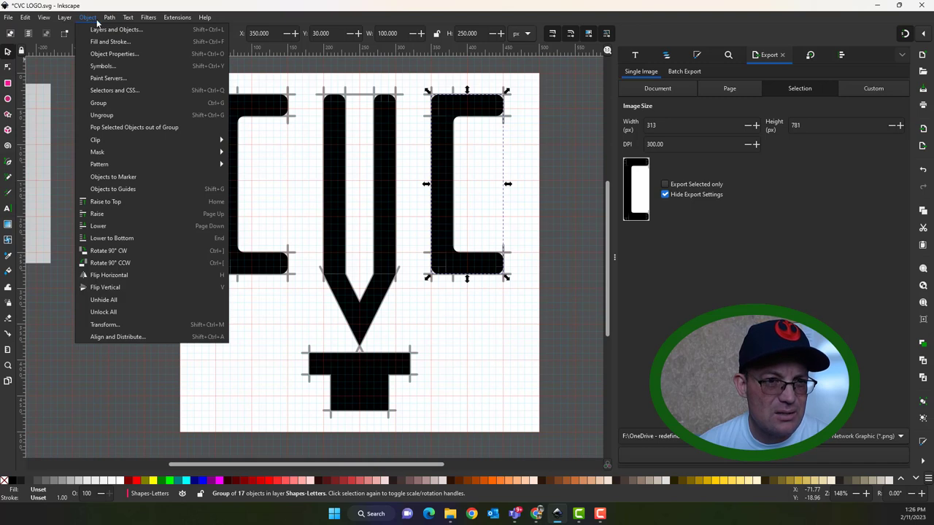
mouse_move(110, 17)
left_click(113, 70)
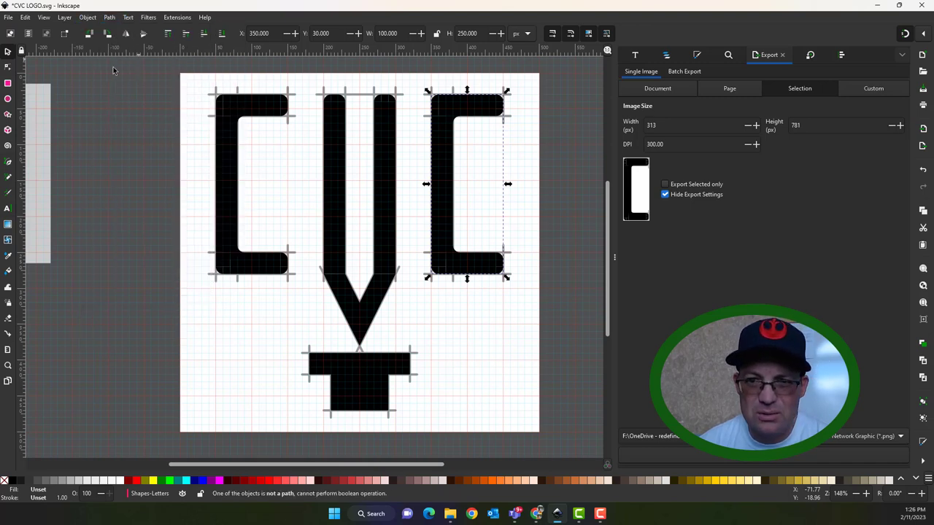
left_click(332, 123)
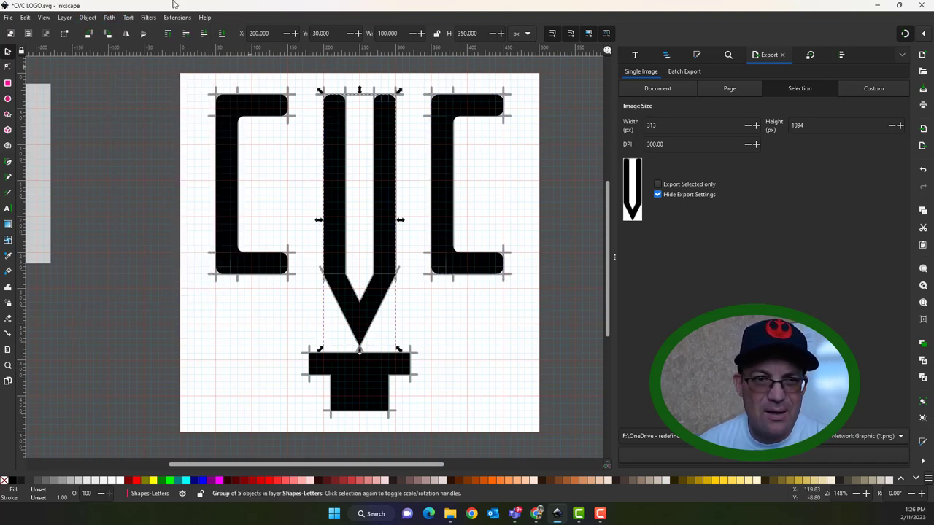
left_click(110, 18)
left_click(128, 72)
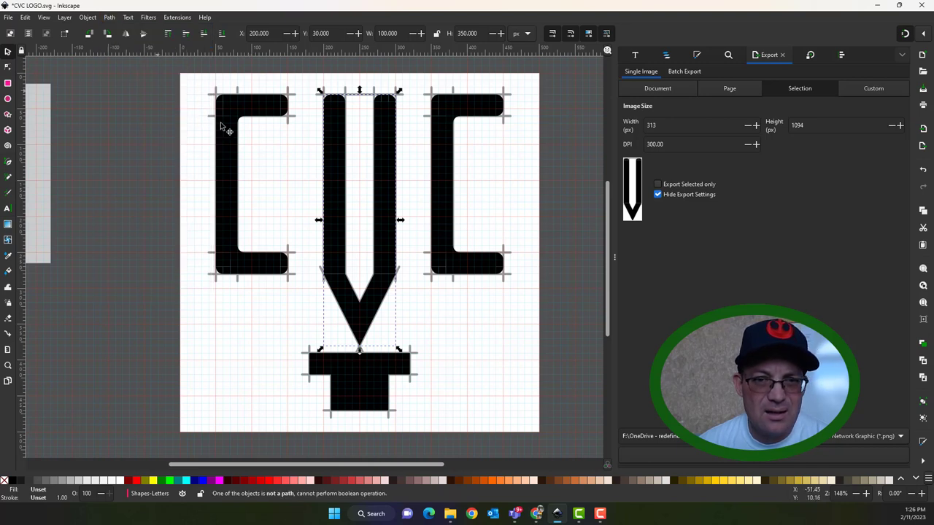
Step: Ungroup the central V into its separate shapes and leave nothing selected
scroll(340, 105, "up", 4, "ctrl")
scroll(340, 104, "down", 4, "ctrl")
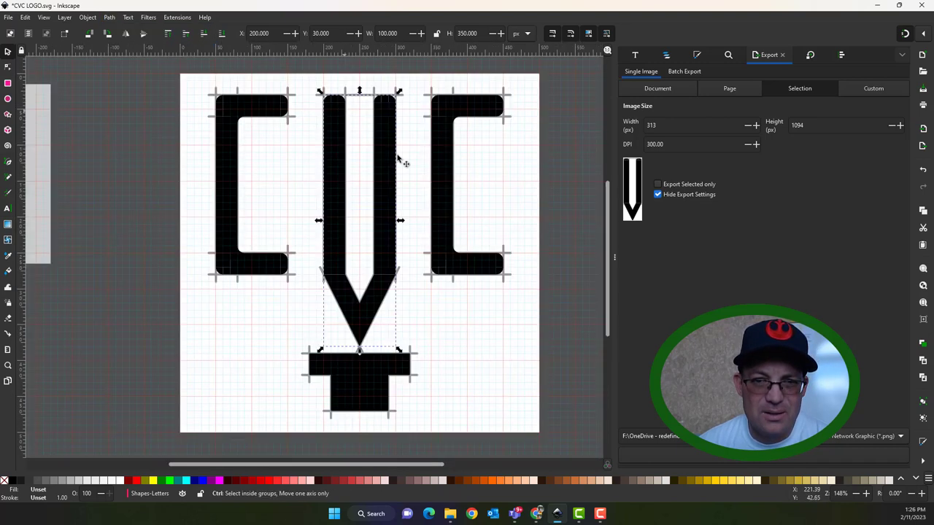
left_click(410, 160)
left_click(385, 146)
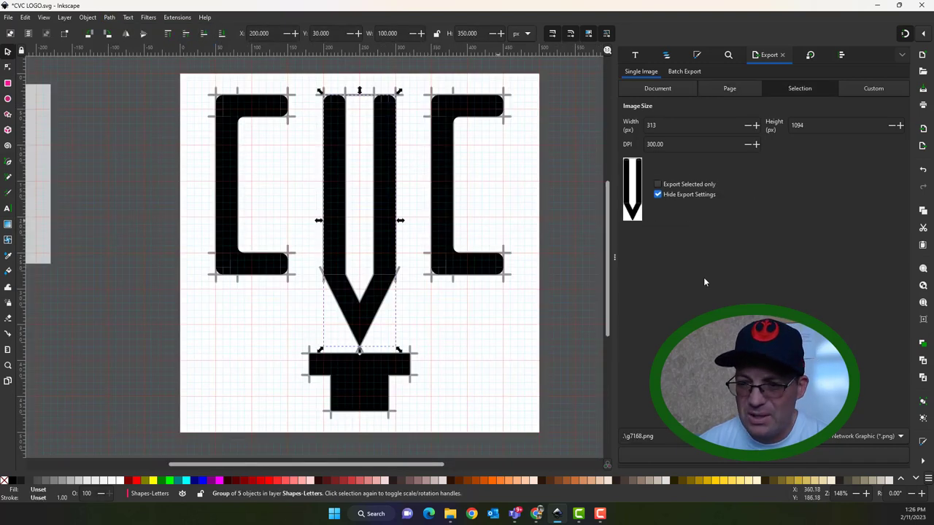
left_click(923, 419)
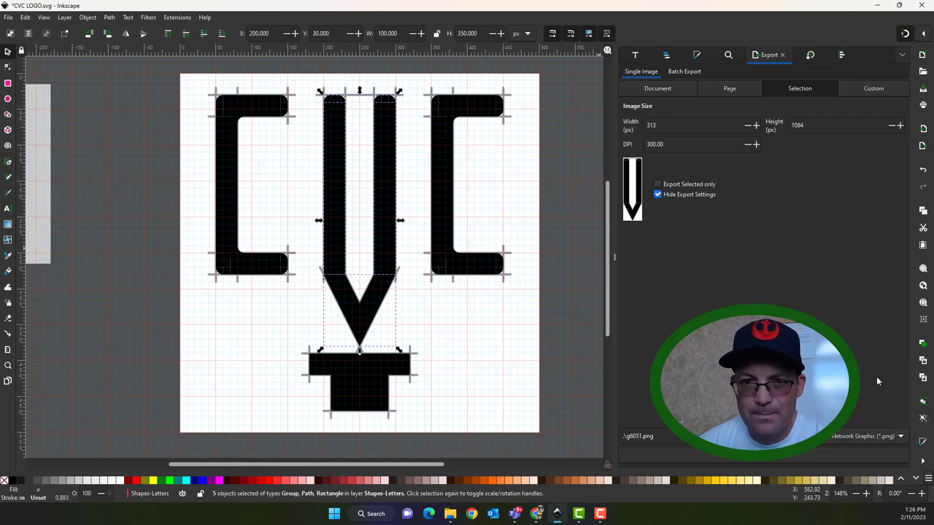
left_click(574, 137)
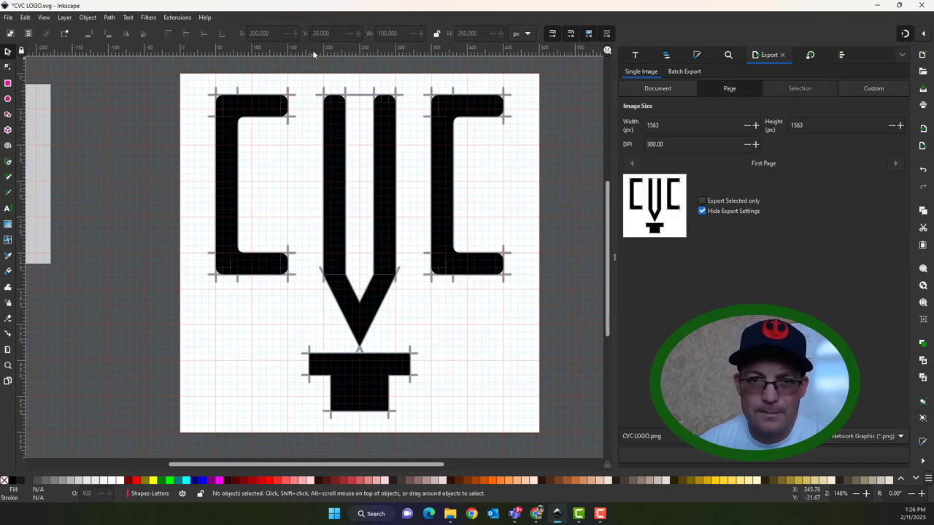
Step: Hide and lock the Lines-Drafting Guides layer, leaving nothing selected
left_click_drag(312, 66, 414, 363)
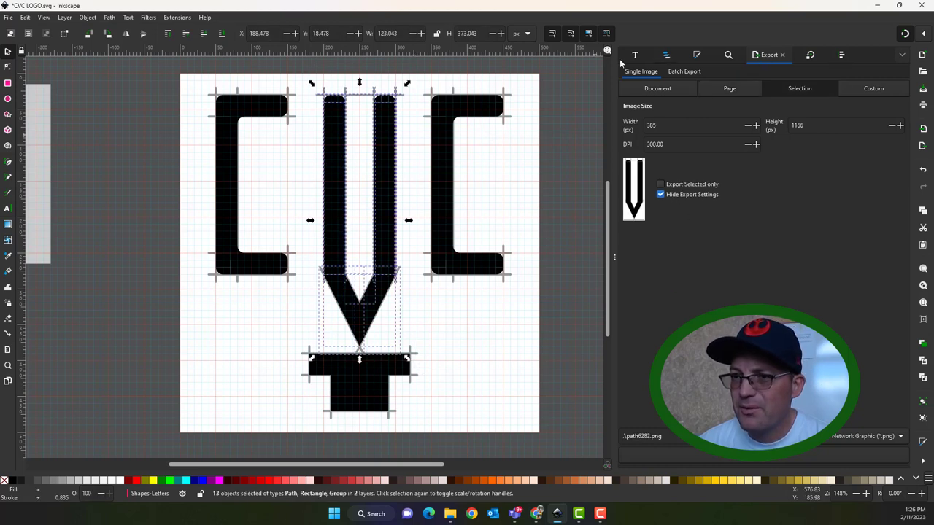
left_click(666, 55)
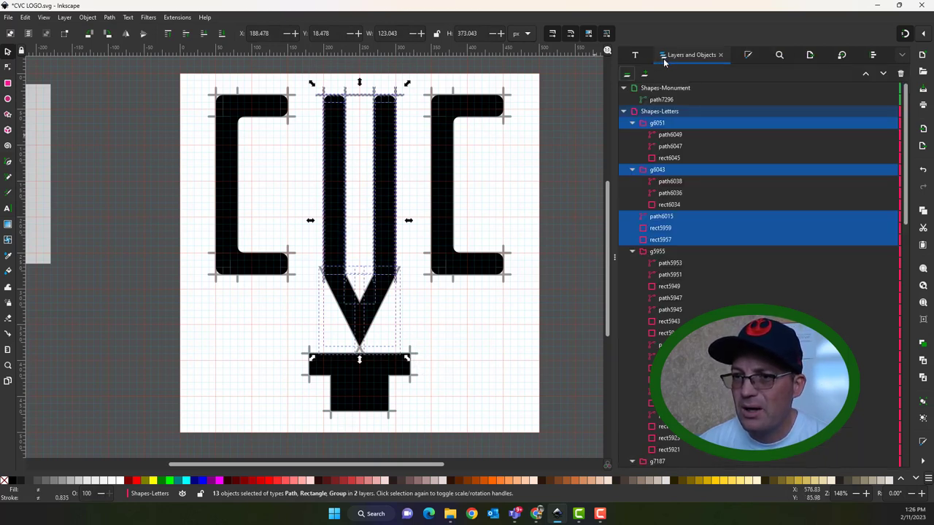
left_click(624, 112)
left_click(624, 123)
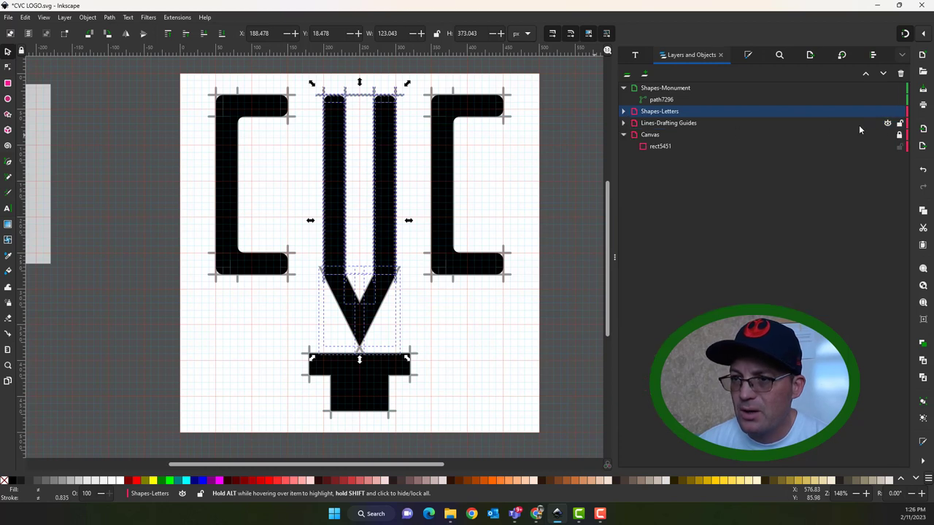
left_click(888, 123)
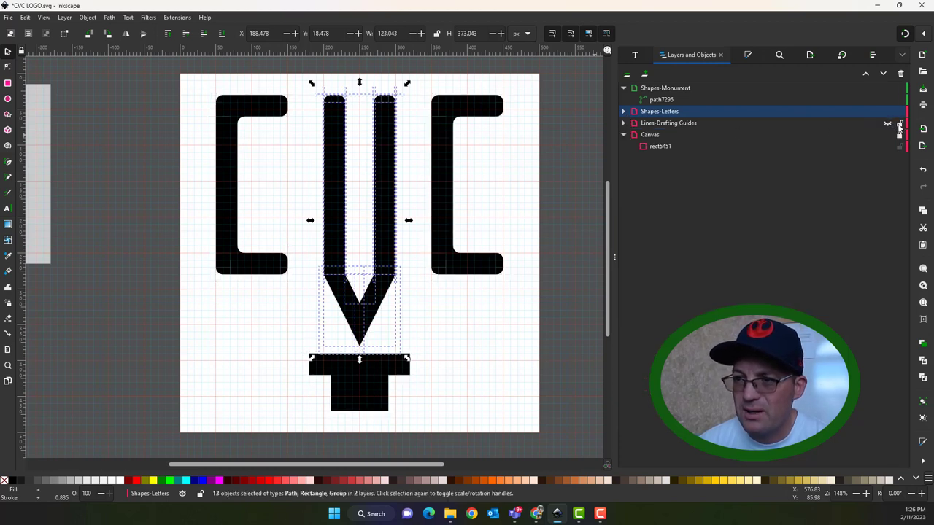
left_click(496, 129)
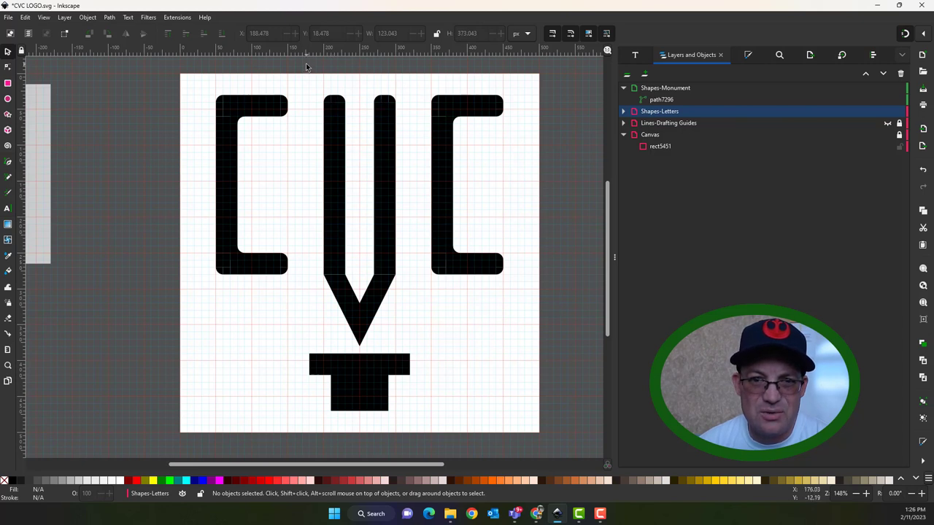
Step: Try to union the ungrouped pieces of the V without the drafting guides
left_click_drag(307, 72, 420, 355)
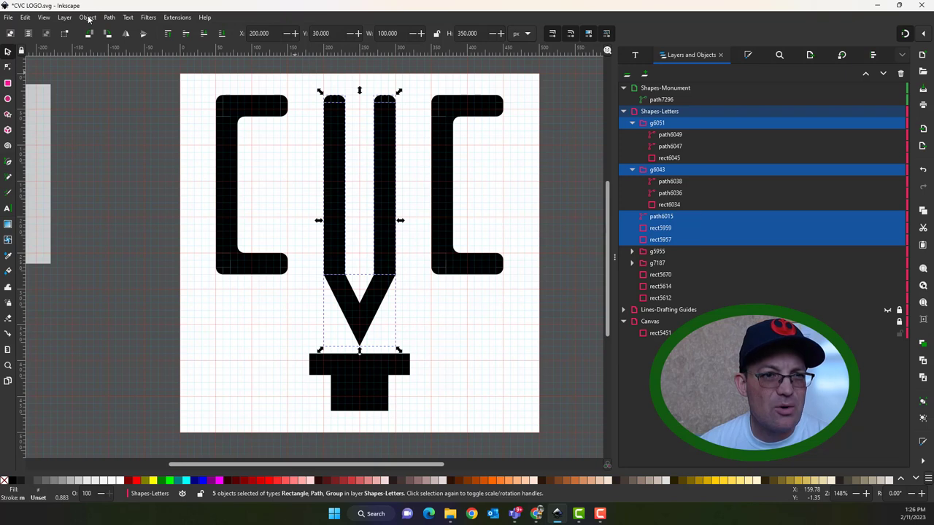
left_click(109, 17)
left_click(112, 67)
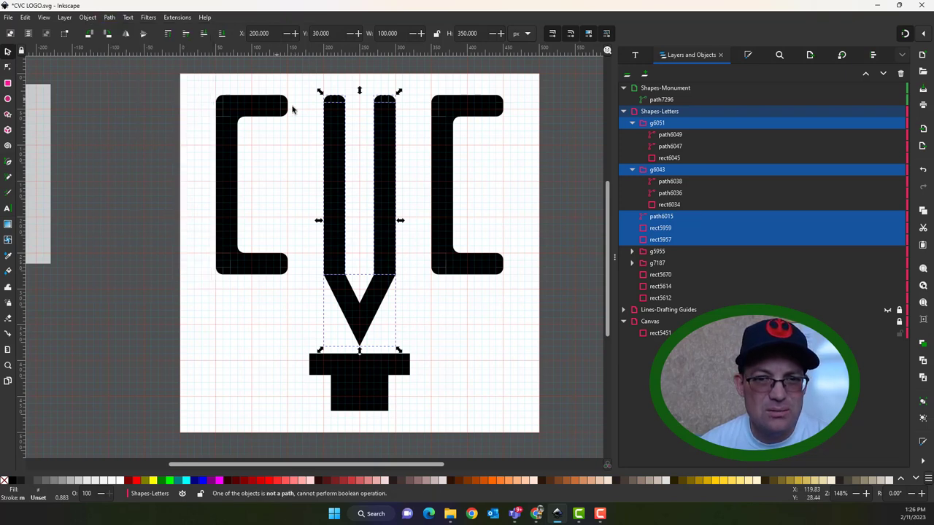
Step: Try to union the first vertical bar of the V with the grouped rounded cap on its upper end
scroll(327, 102, "up", 4)
left_click(358, 93)
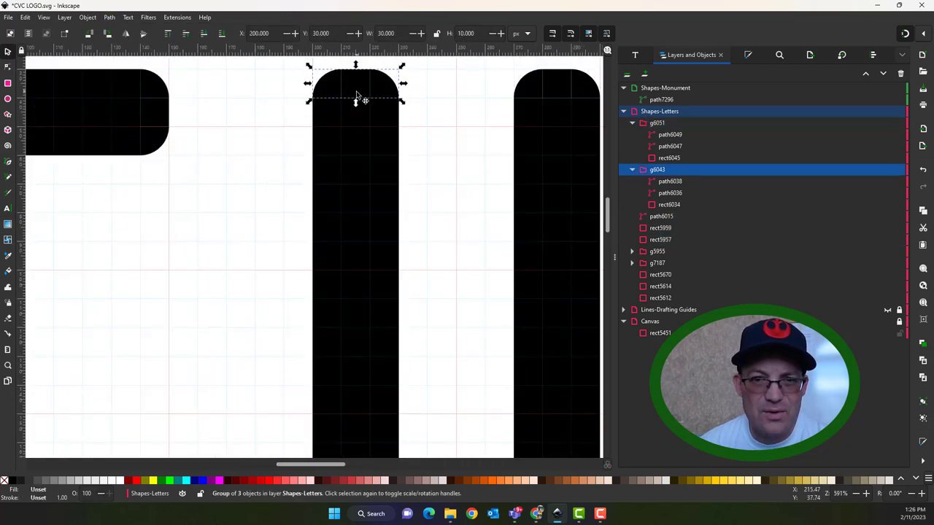
left_click(350, 128)
left_click(343, 87)
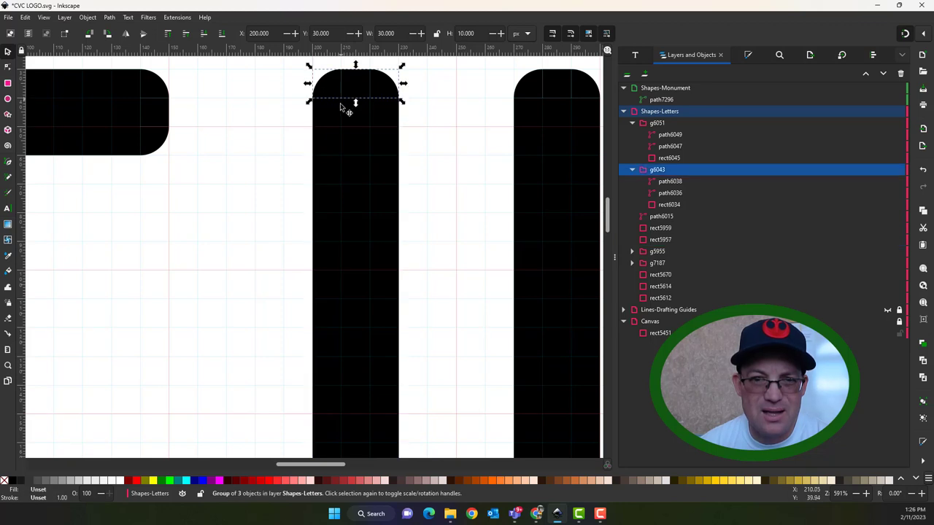
left_click(339, 114, "shift")
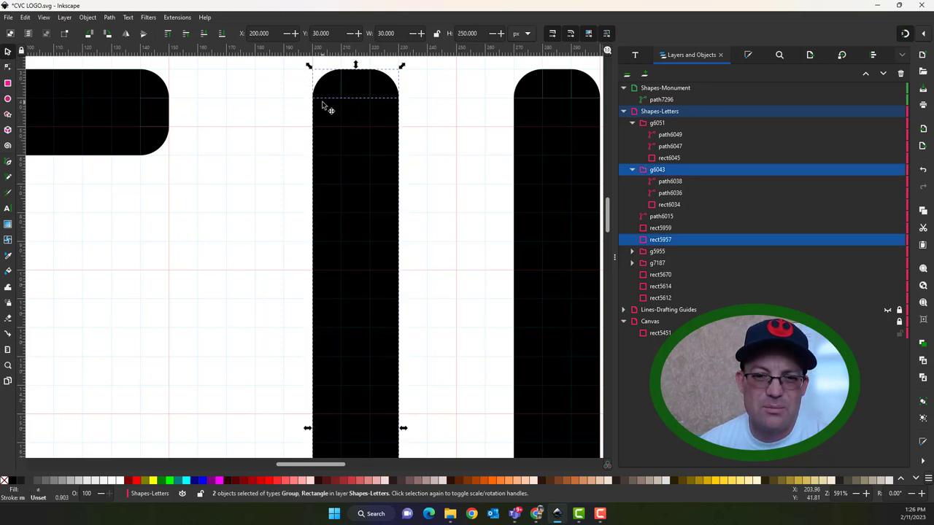
left_click(108, 22)
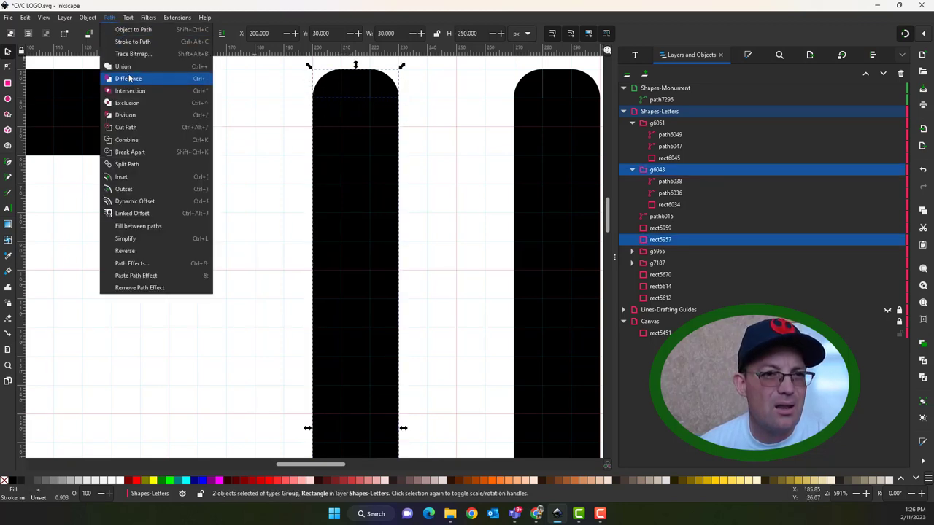
left_click(128, 69)
left_click(430, 130)
left_click(348, 88)
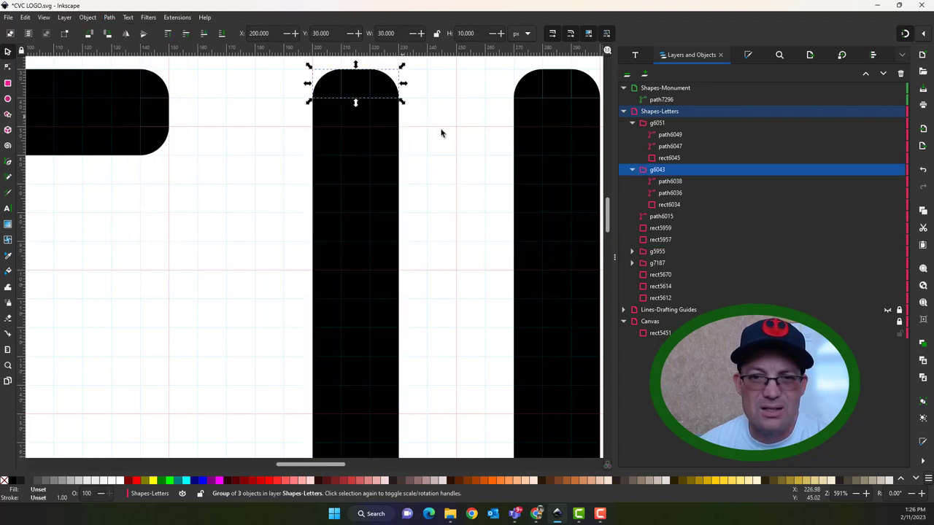
Step: Try to union the V's pointed base with its first vertical bar and that bar's grouped rounded cap
scroll(461, 139, "down", 4)
left_click(440, 325, "ctrl")
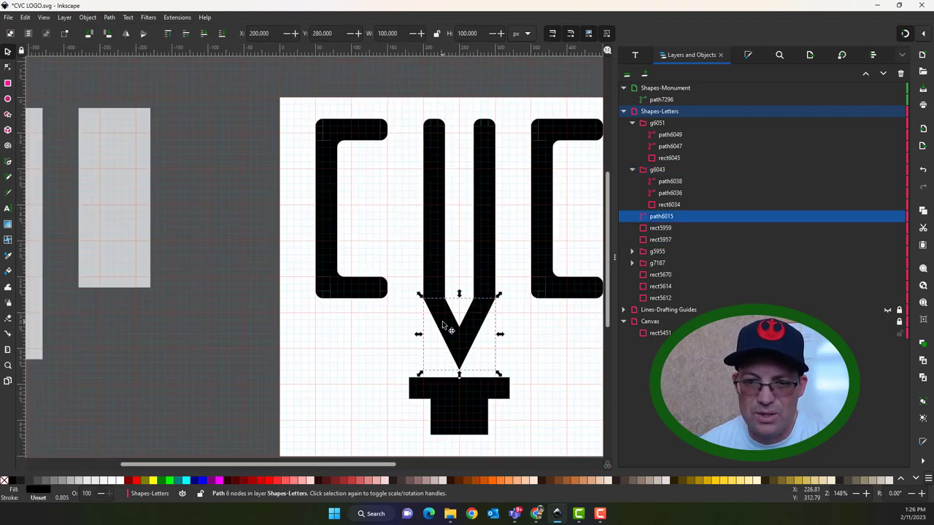
left_click(436, 284, "shift")
left_click(440, 128, "shift")
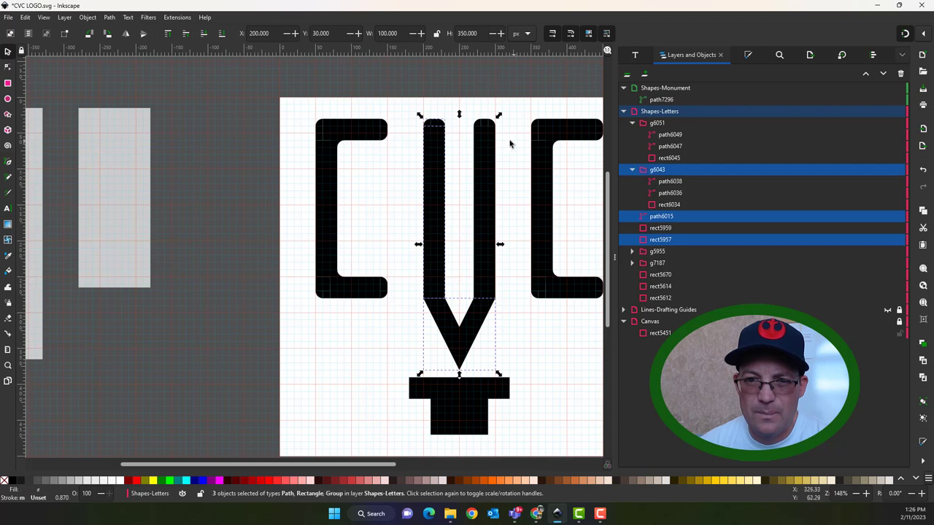
left_click(109, 16)
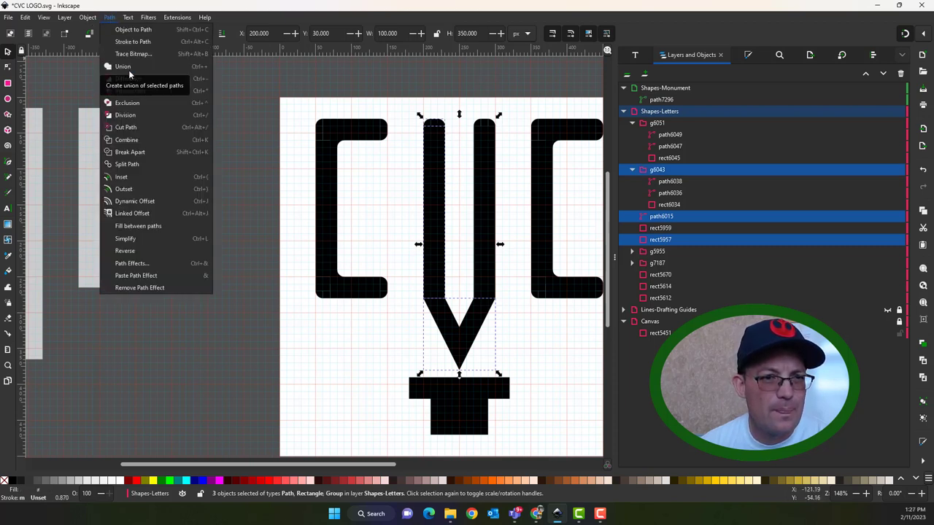
left_click(129, 66)
left_click(486, 125)
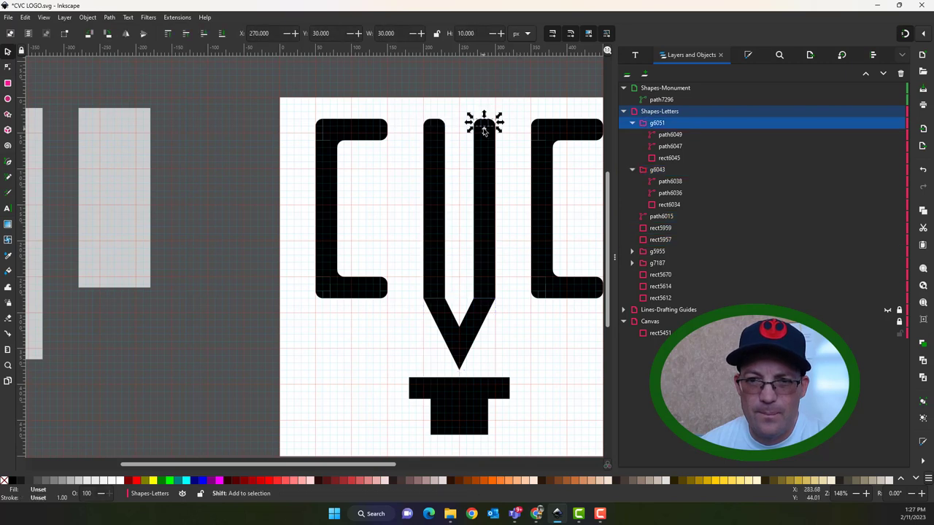
scroll(486, 129, "left", 5)
scroll(410, 179, "right", 5)
left_click(233, 68)
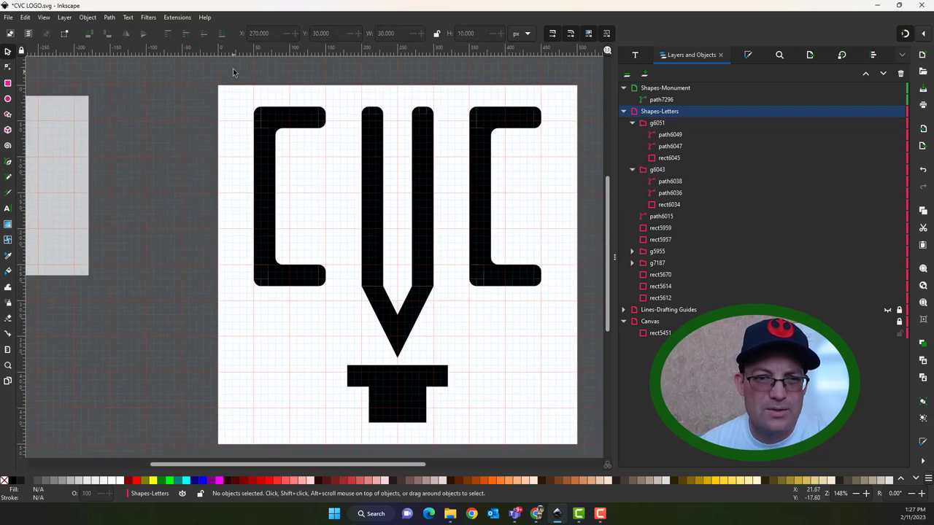
left_click_drag(233, 68, 344, 362)
left_click(88, 17)
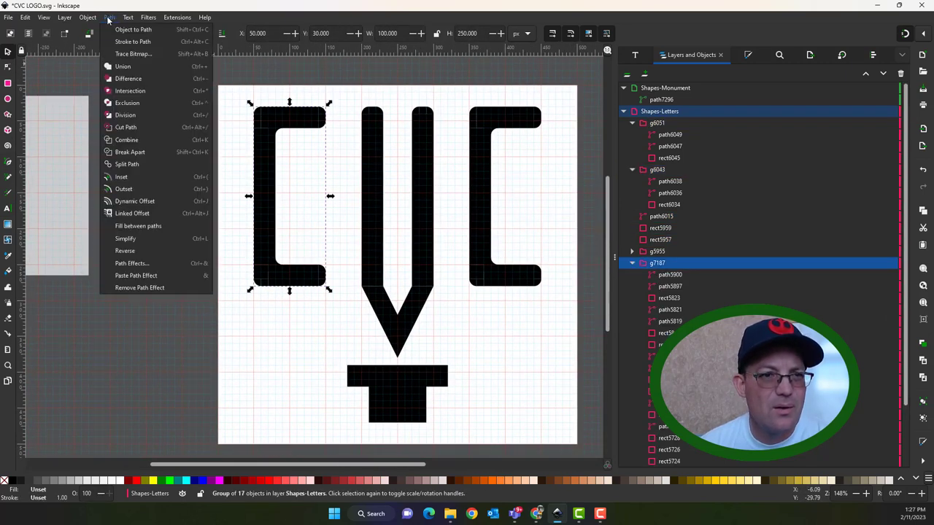
left_click(288, 86)
left_click(278, 99)
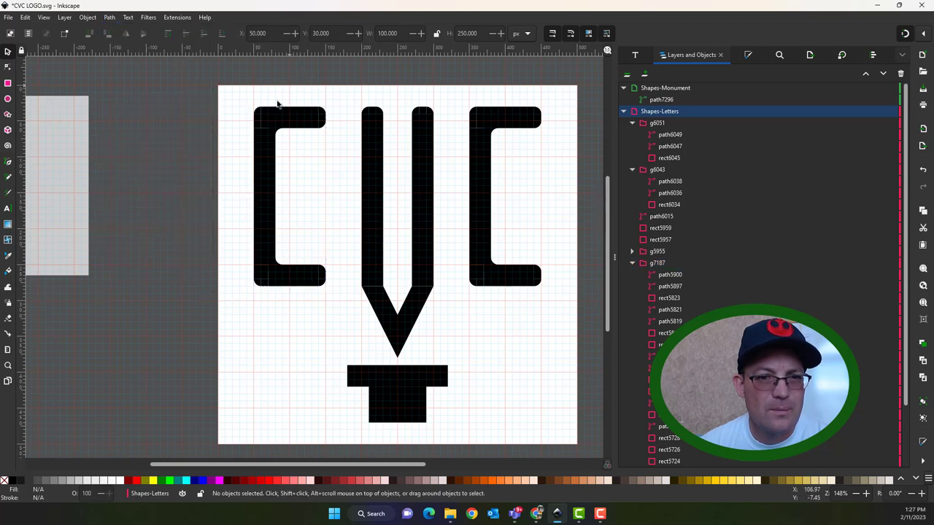
Step: Ungroup the first C and union all of its pieces into a single path
left_click(260, 118)
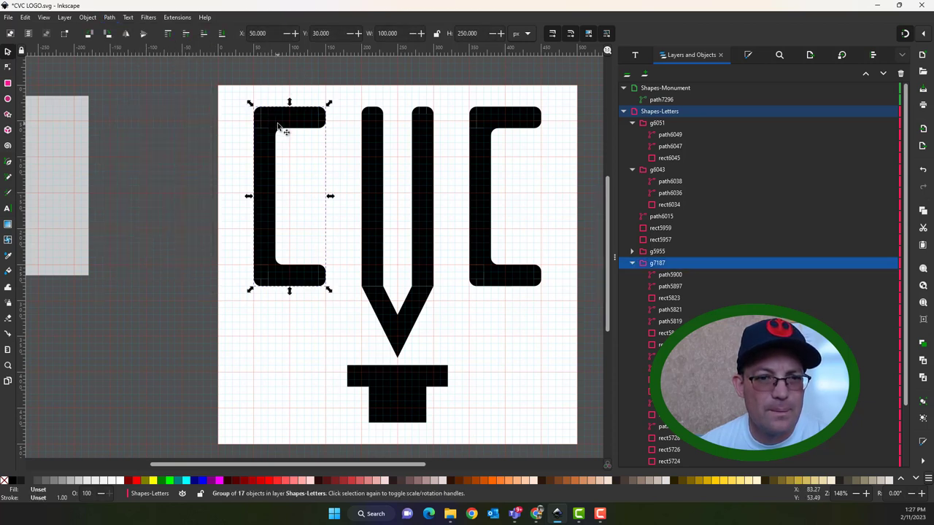
left_click(920, 419)
left_click(182, 148)
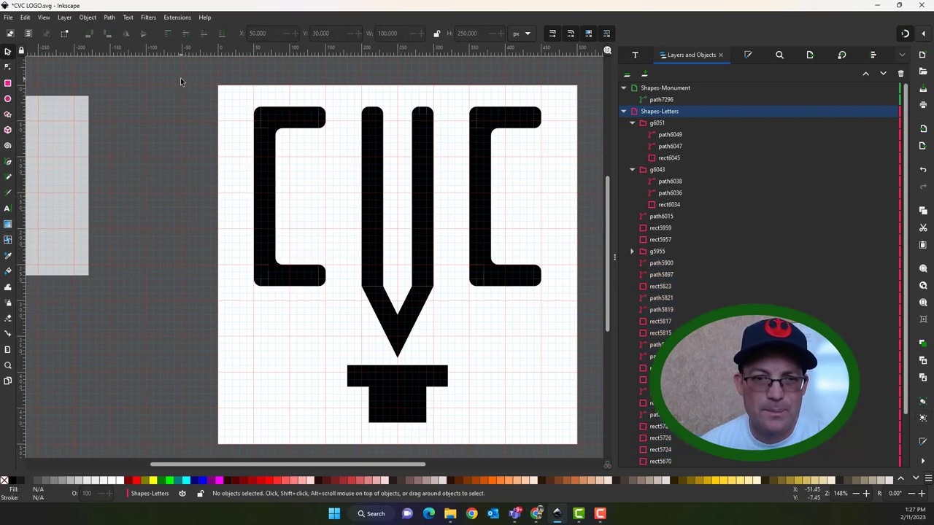
left_click_drag(180, 77, 337, 342)
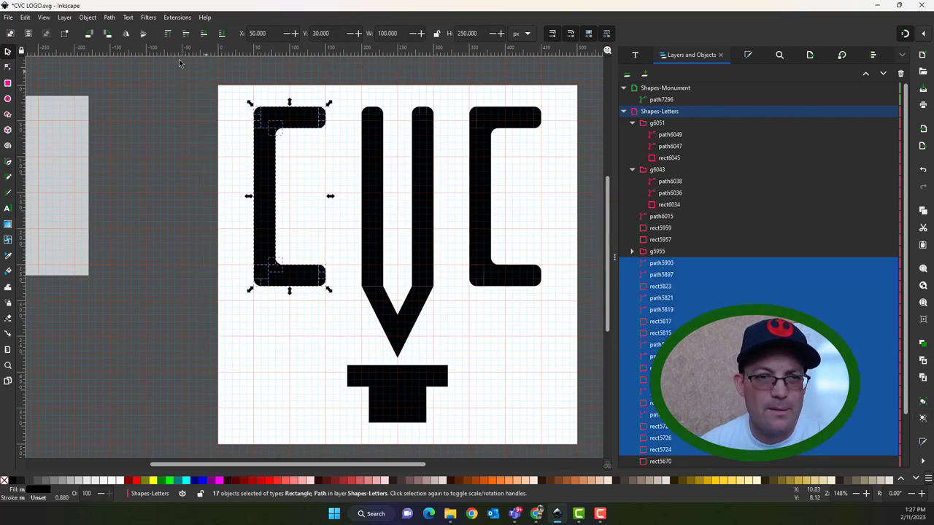
left_click(109, 17)
left_click(126, 69)
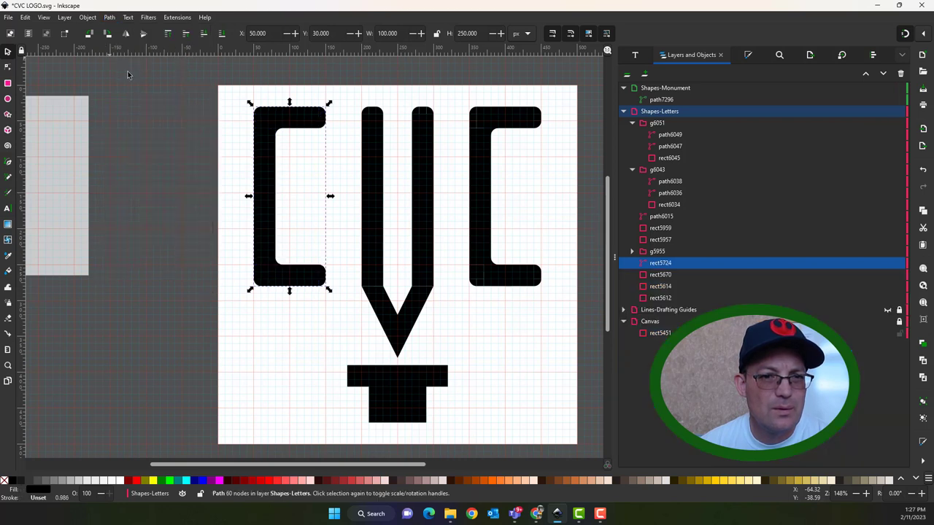
Step: Ungroup the second C and union all of its pieces into a single path
left_click(456, 83)
left_click_drag(453, 83, 574, 329)
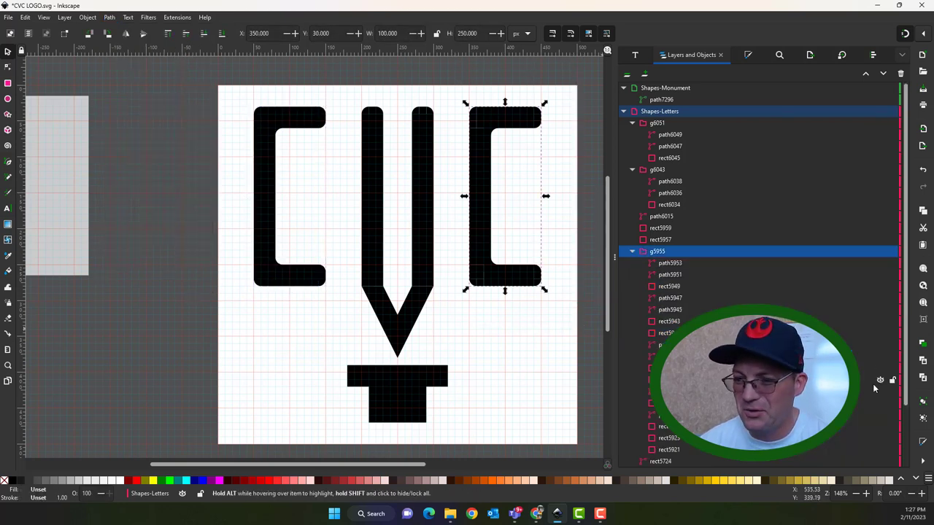
left_click(923, 420)
left_click(445, 72)
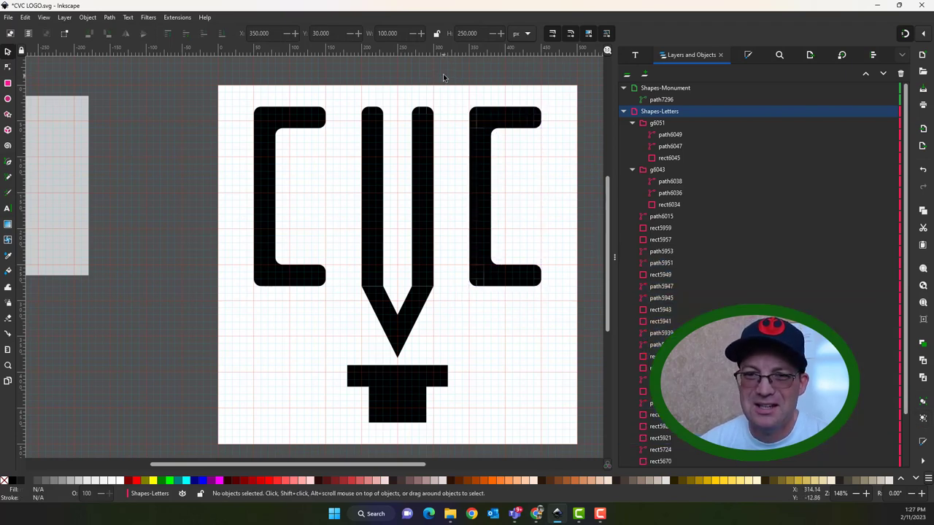
left_click_drag(445, 70, 581, 348)
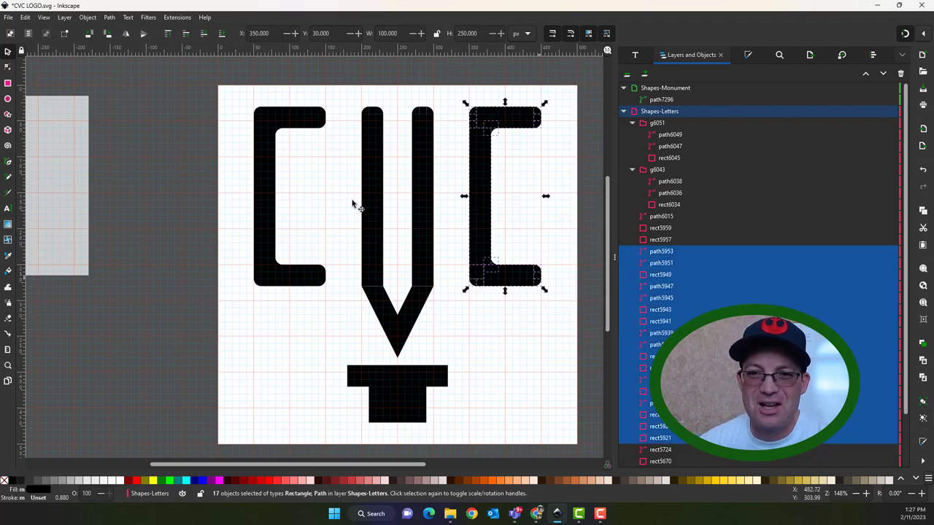
left_click(109, 18)
left_click(125, 78)
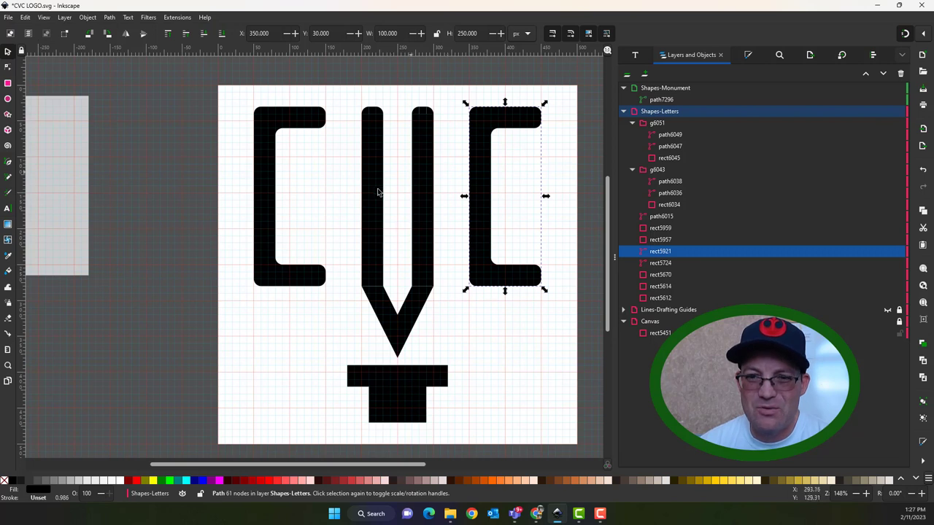
Step: Union the V's pointed base with its second vertical bar, leaving out the grouped rounded caps
left_click(345, 66)
left_click_drag(341, 70, 464, 362)
left_click(421, 315)
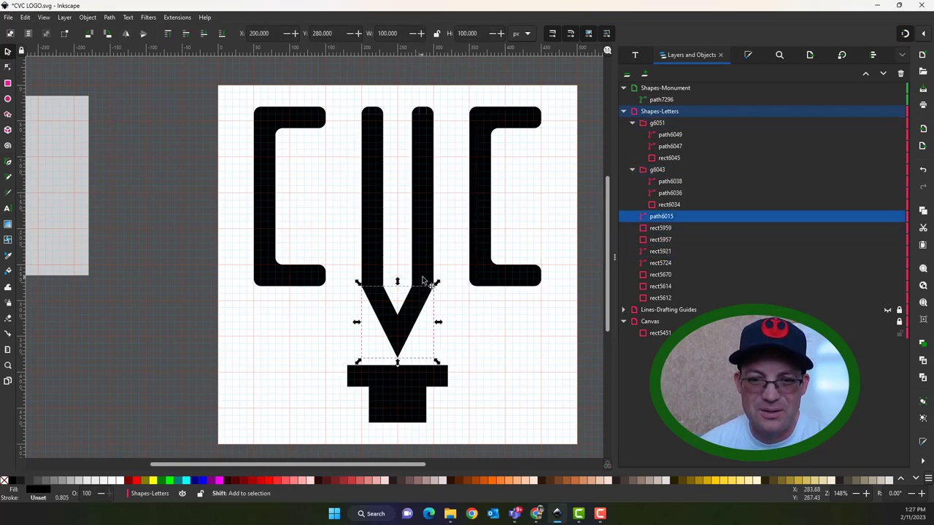
left_click(413, 235, "shift")
left_click(108, 17)
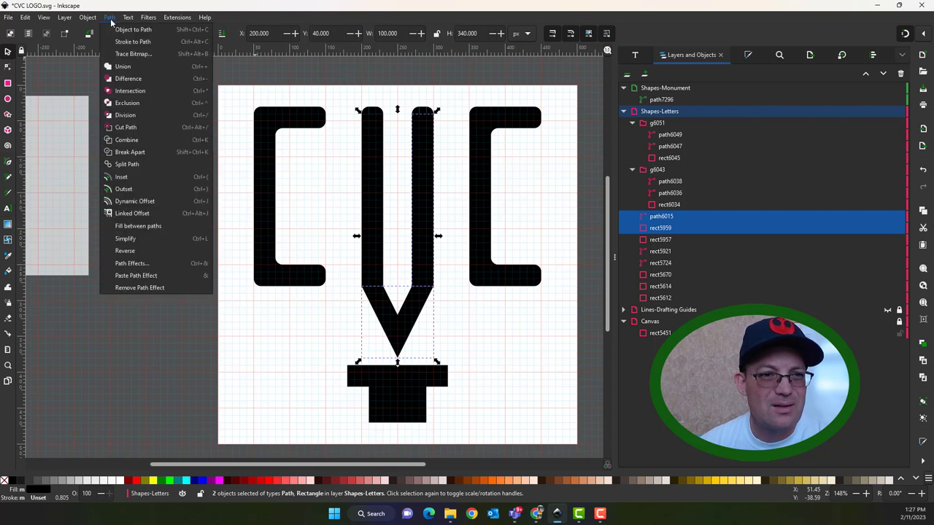
left_click(146, 78)
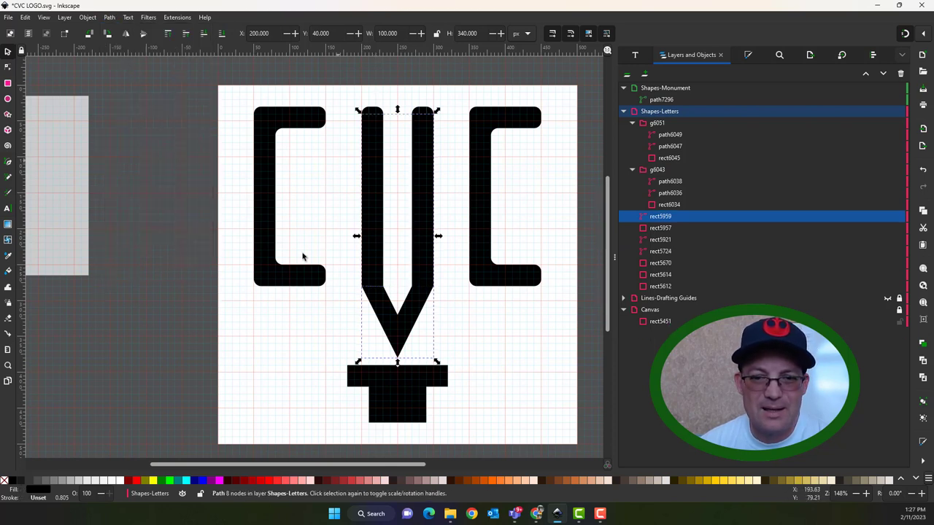
left_click(345, 69)
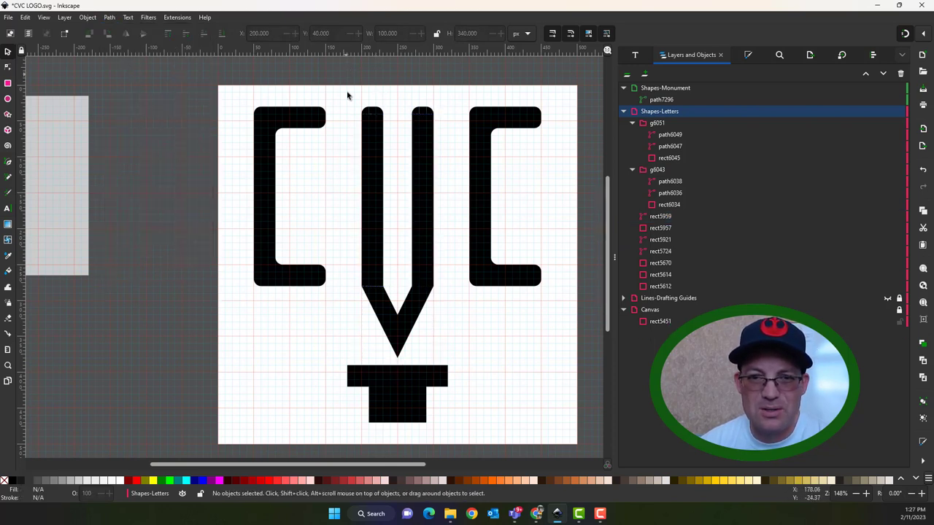
left_click(369, 137)
left_click_drag(338, 51, 397, 161)
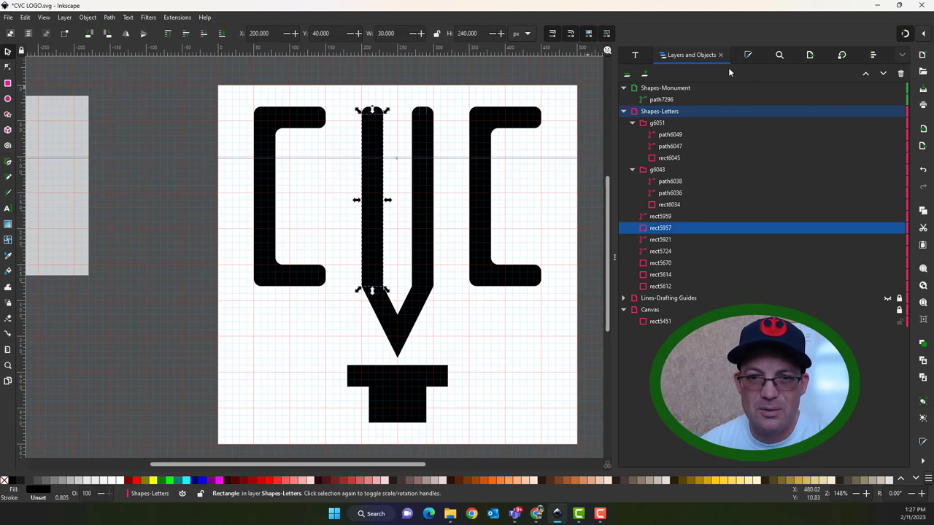
left_click(923, 171)
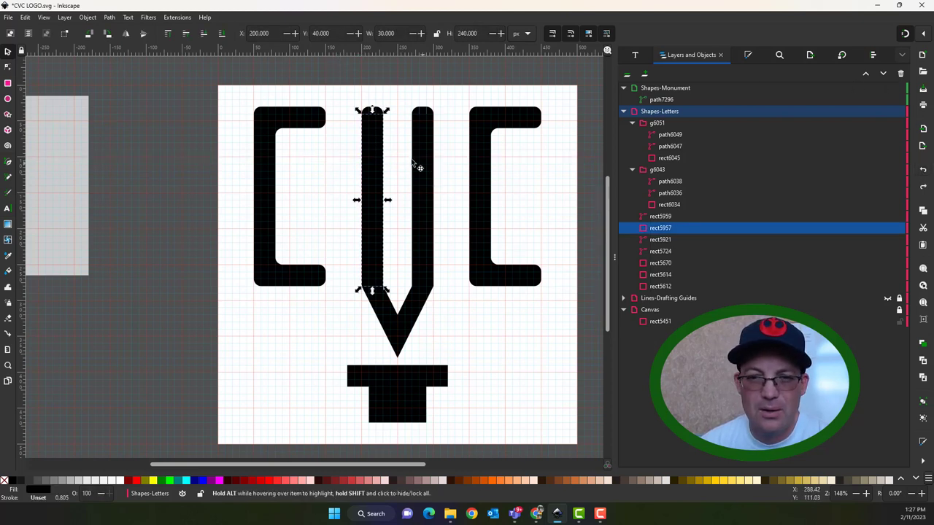
left_click(406, 310)
left_click(442, 77)
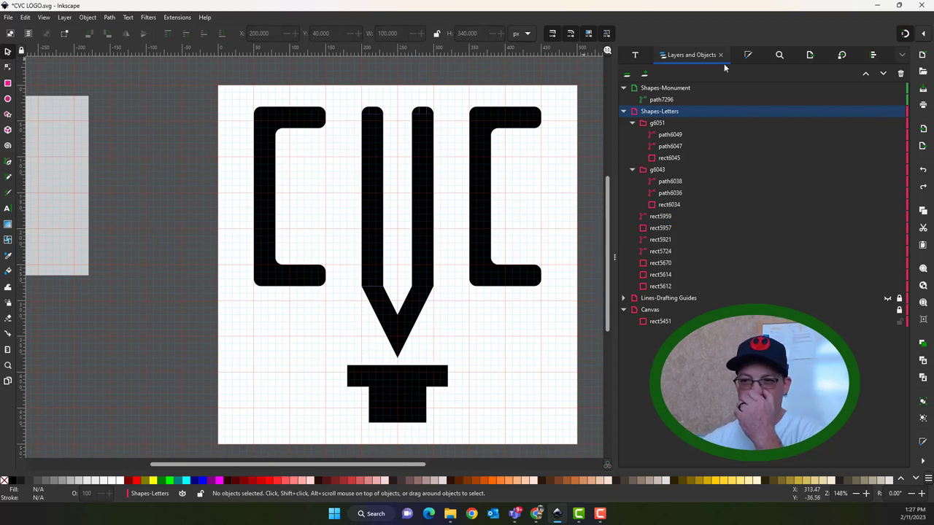
Step: Collapse the Shapes-Letters layer, show the Lines-Drafting Guides layer, and save the drawing
left_click(623, 111)
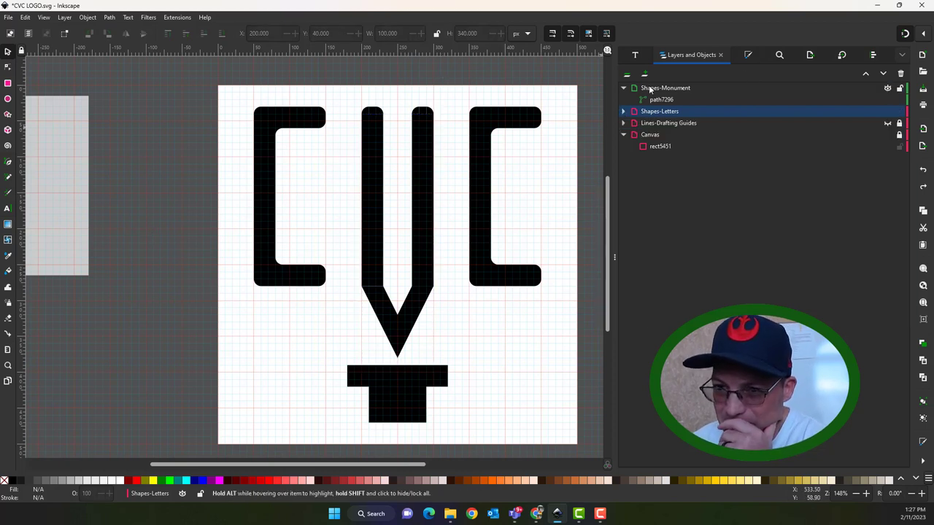
left_click(888, 124)
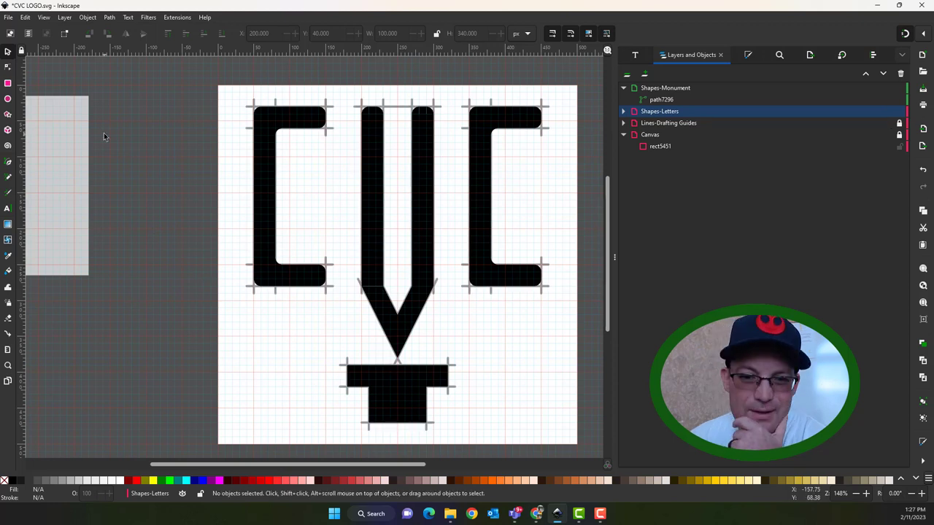
left_click(7, 17)
left_click(22, 91)
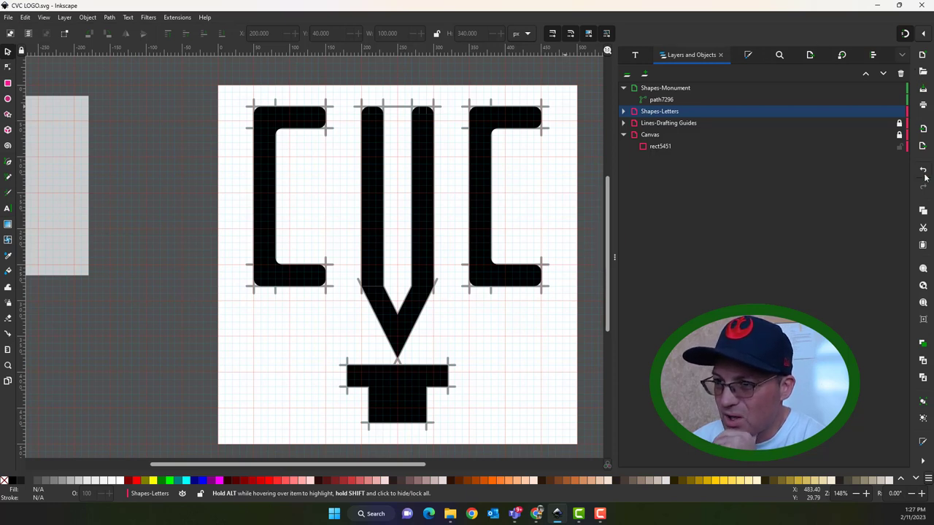
Step: Export the page as CVC LOGO.png, replacing the existing file
left_click(922, 147)
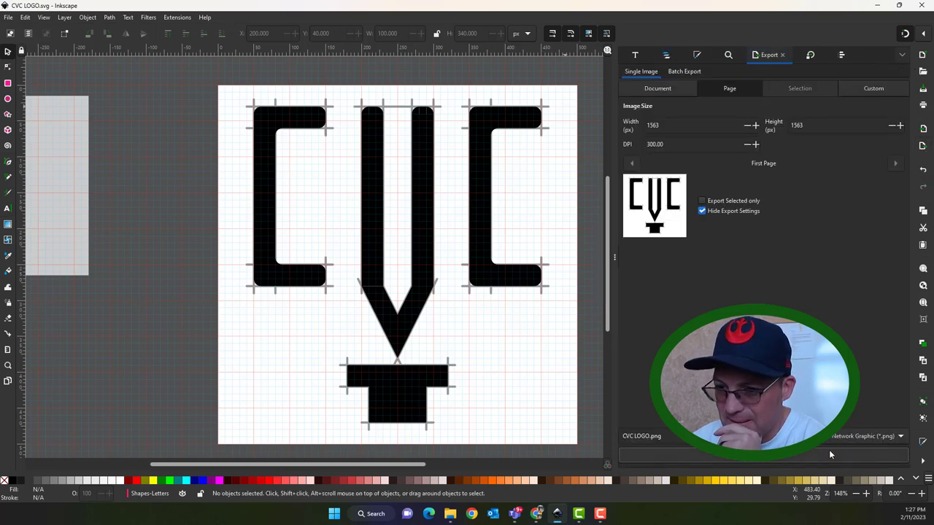
left_click(807, 457)
left_click(519, 301)
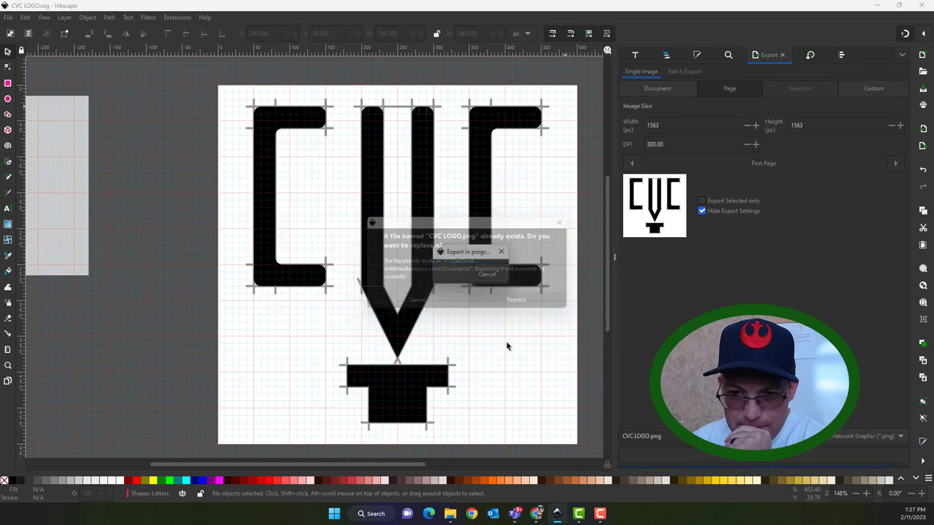
Step: Open the exported CVC LOGO.png from the Documents folder and examine the upper ends of the letters for seams
left_click(450, 514)
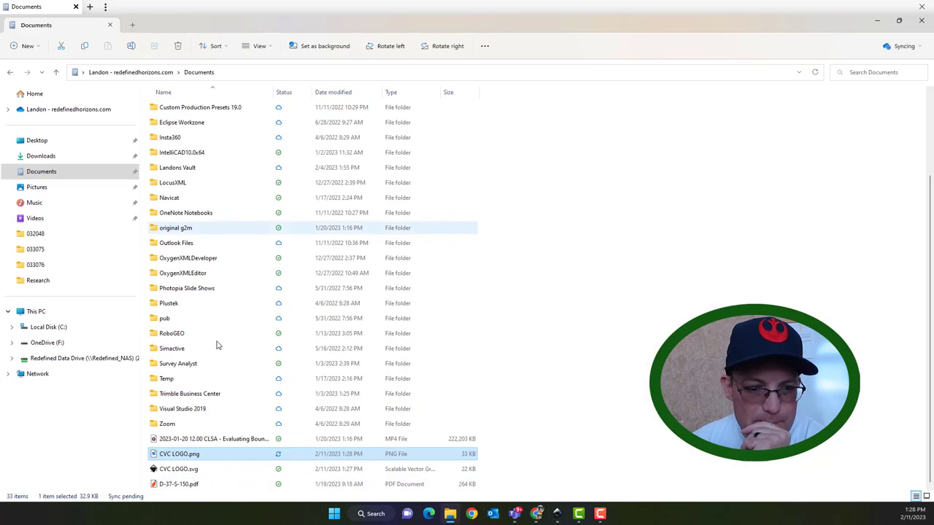
left_click(193, 458)
double_click(192, 458)
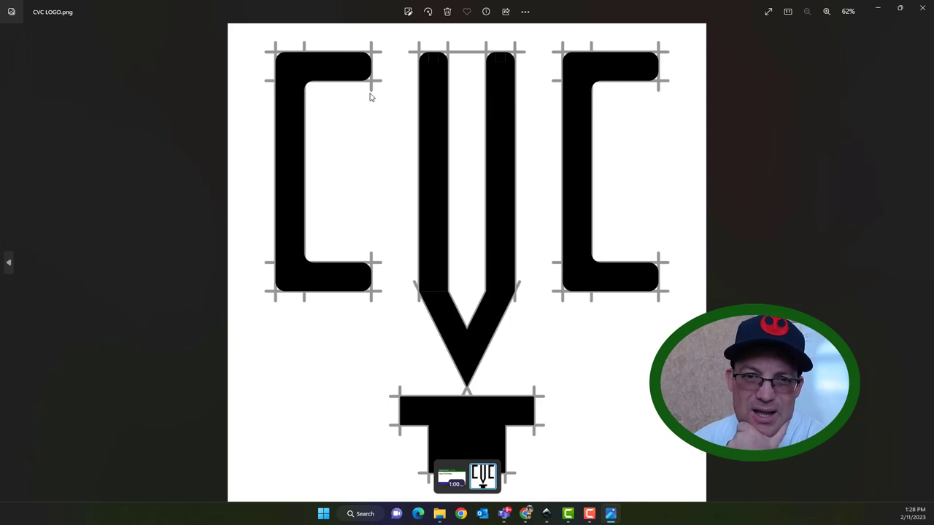
scroll(420, 63, "up", 1)
scroll(420, 63, "up", 2)
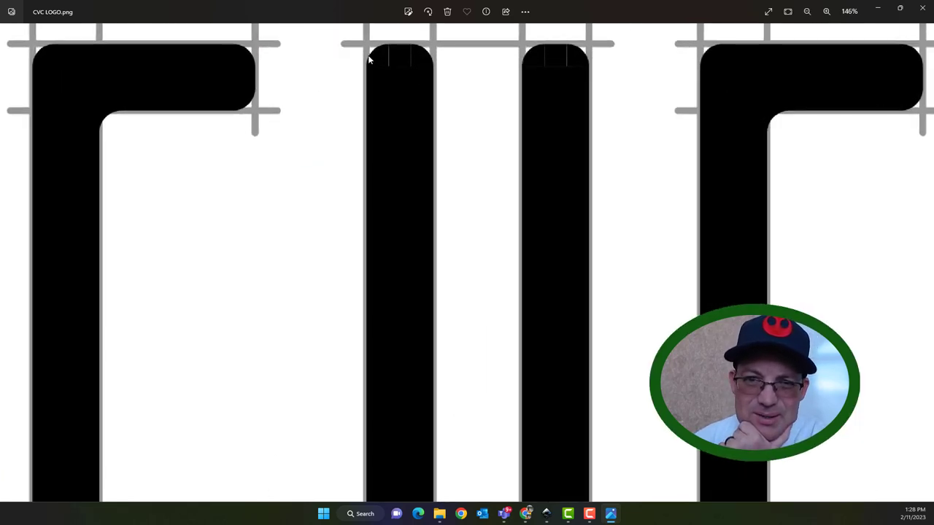
Step: Check the whole exported logo image, close it, and return to the Documents folder
scroll(367, 55, "down", 3)
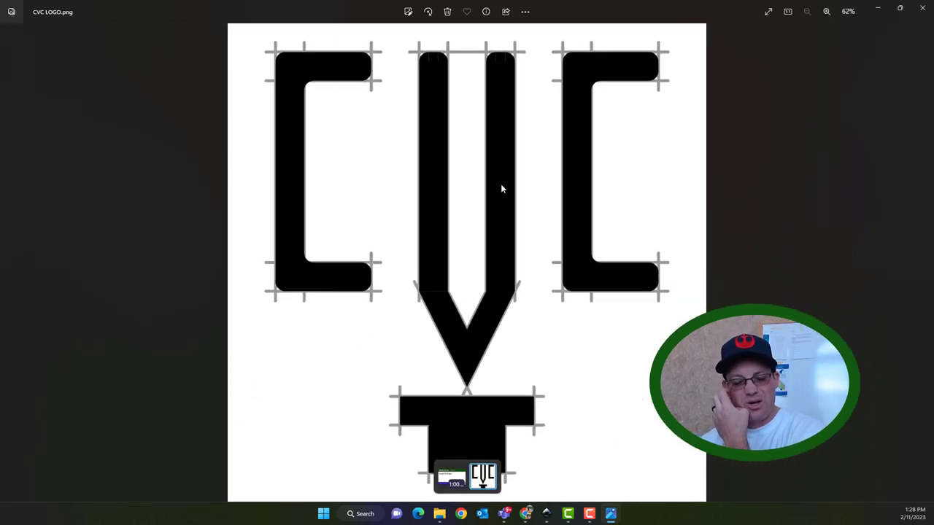
left_click(922, 7)
key("alt+Tab")
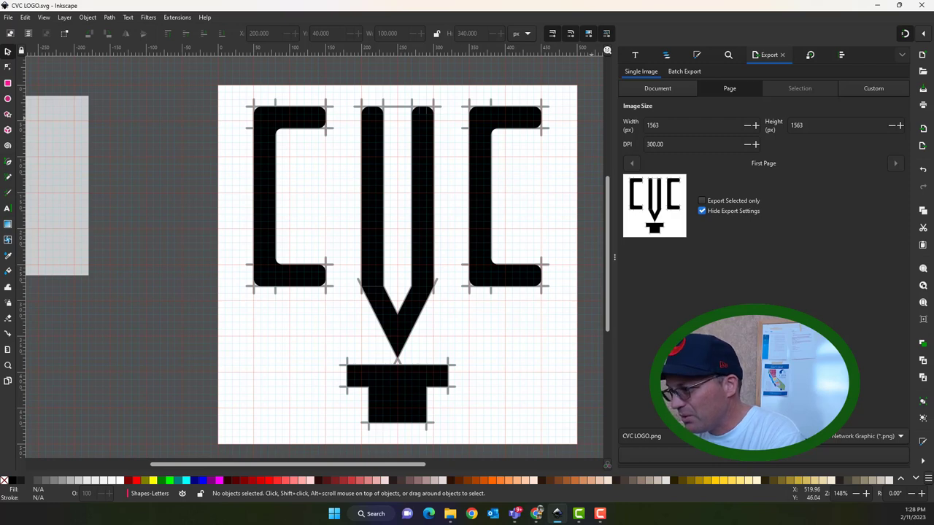
key("alt+Tab")
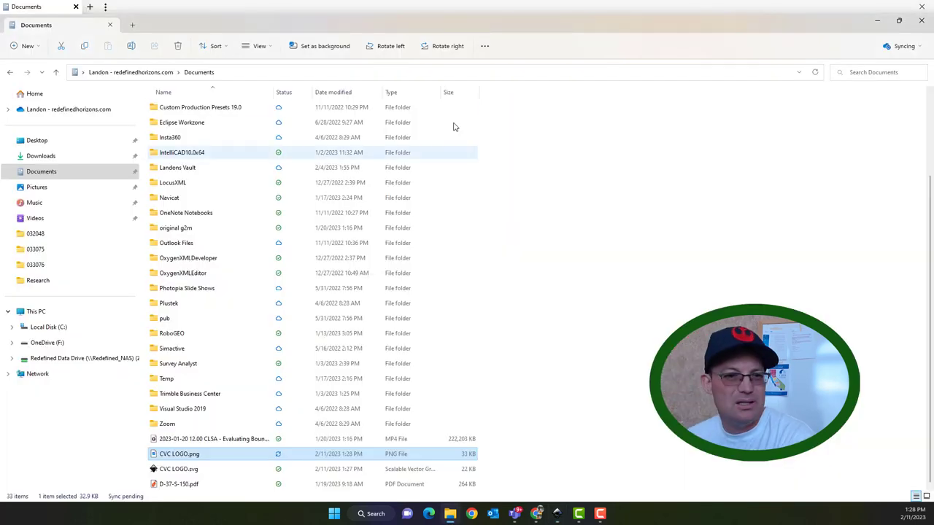
Step: Open CLSA CVC LOGO.svg from the CLSA CVC folder on OneDrive (F:) to check its contents, close it, and return to the parent CLSA folder
left_click(70, 345)
double_click(188, 108)
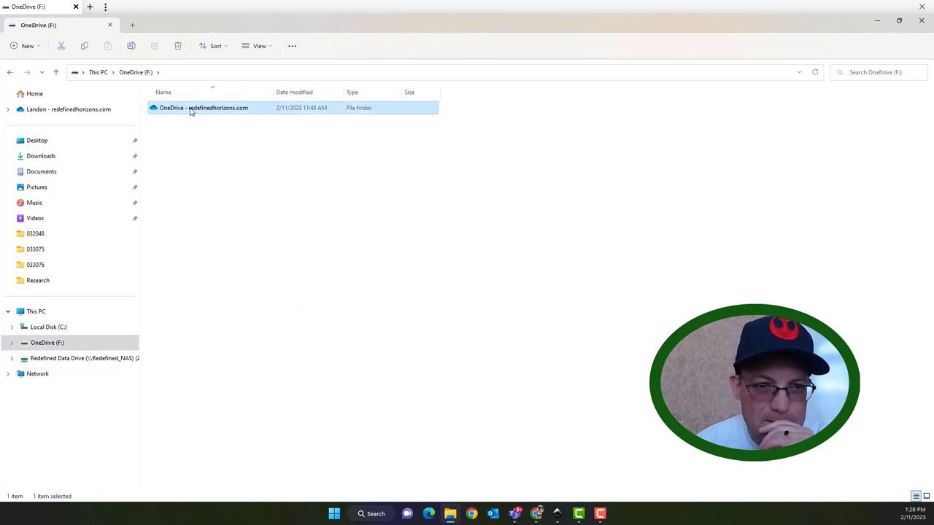
double_click(184, 174)
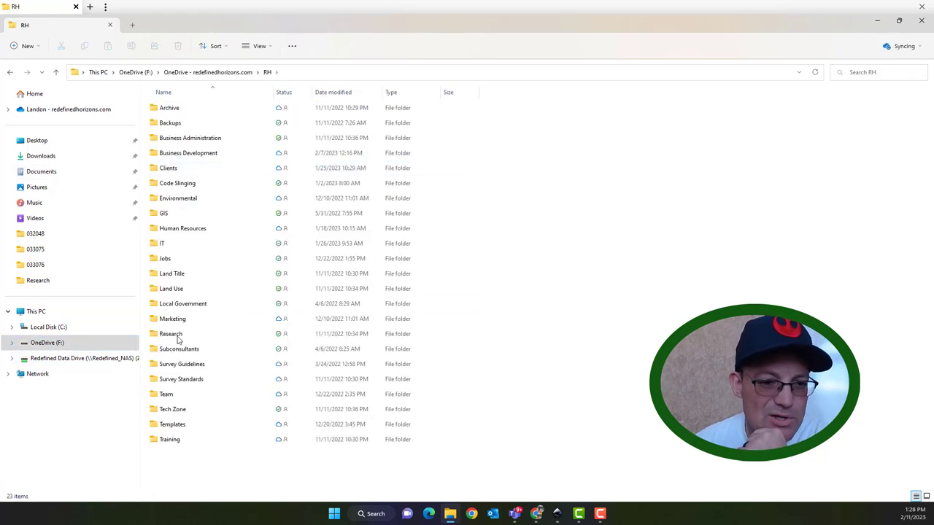
double_click(183, 395)
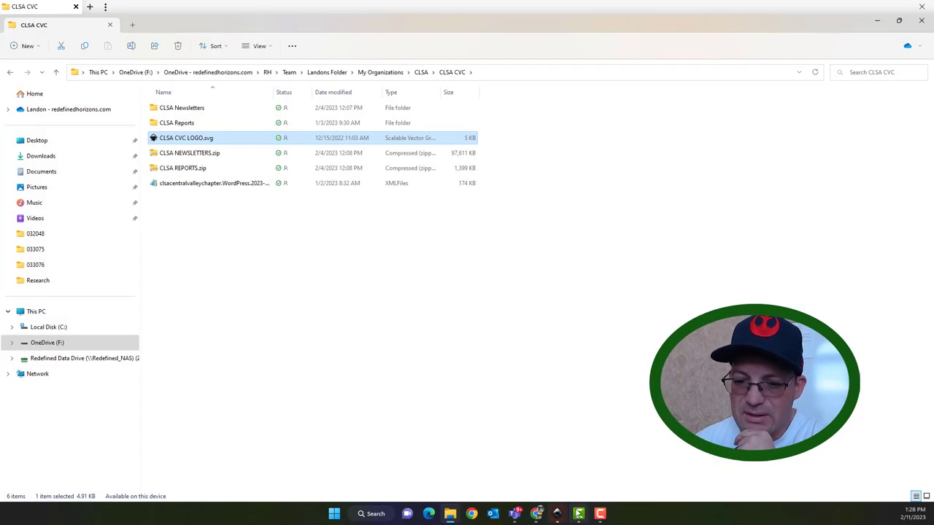
left_click(578, 513)
left_click(589, 461)
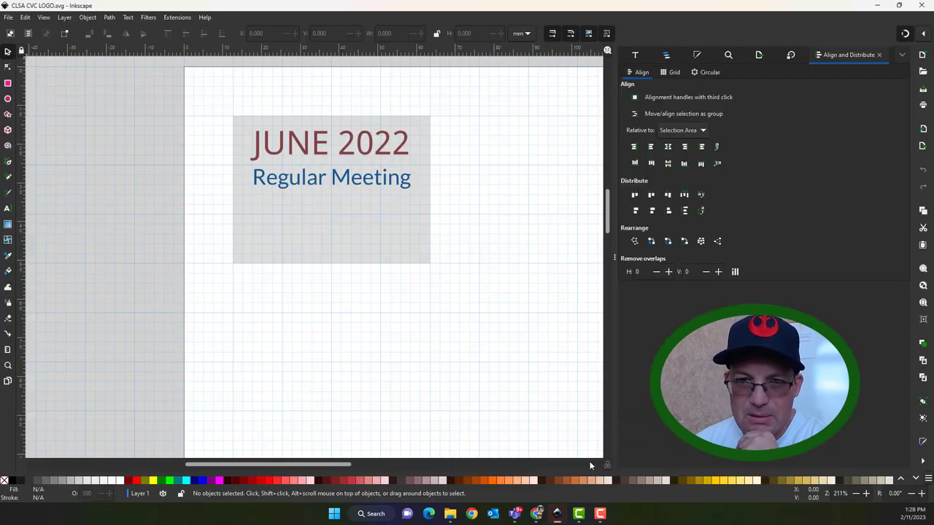
left_click(922, 5)
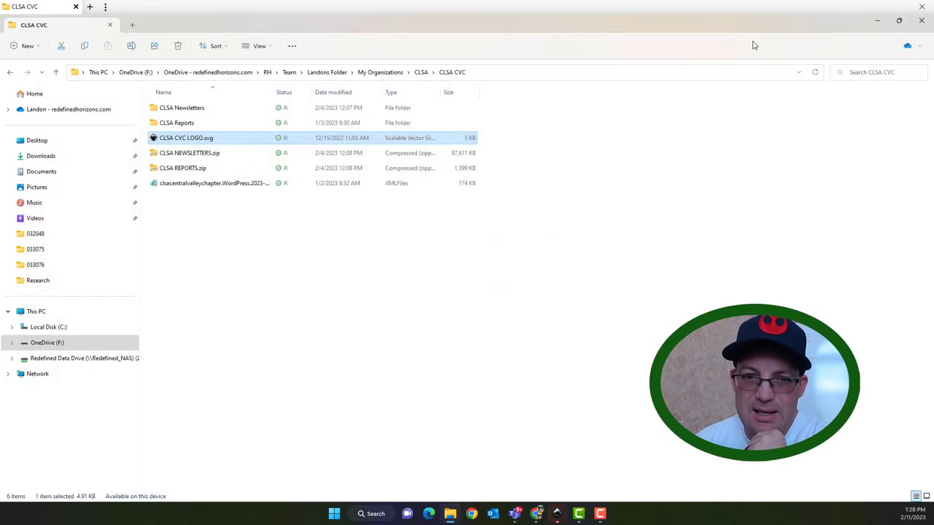
left_click(247, 288)
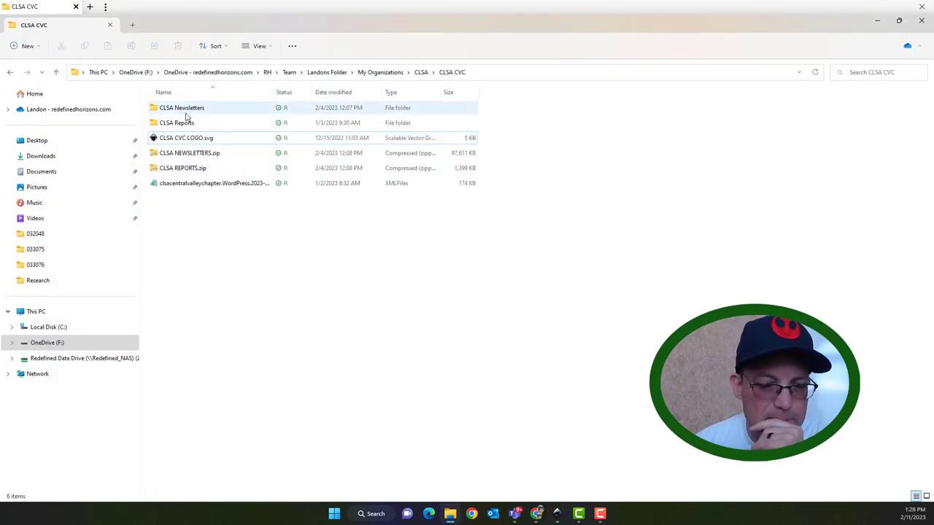
key("alt+Up")
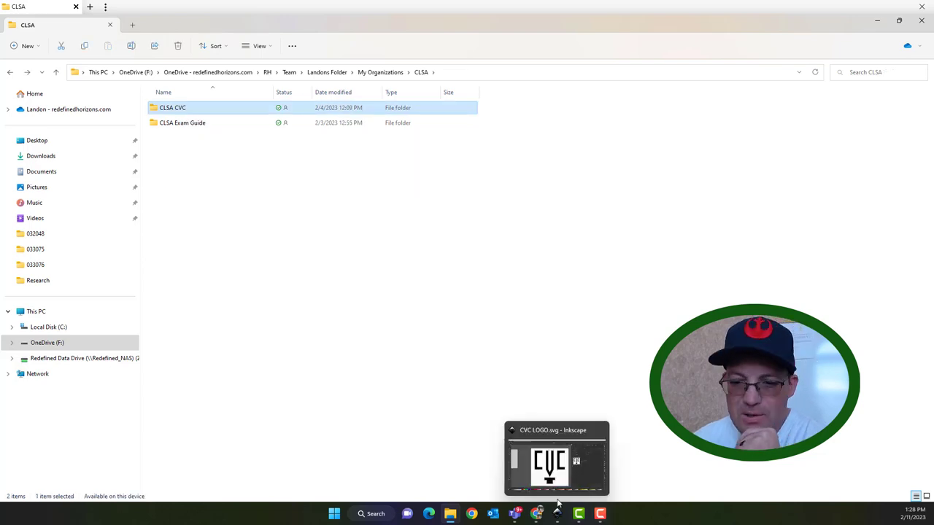
mouse_move(578, 515)
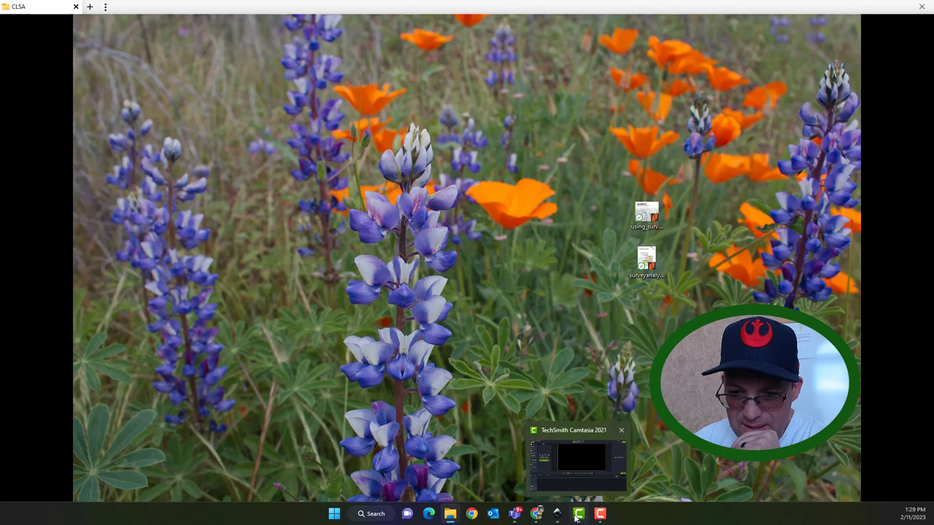
left_click(563, 467)
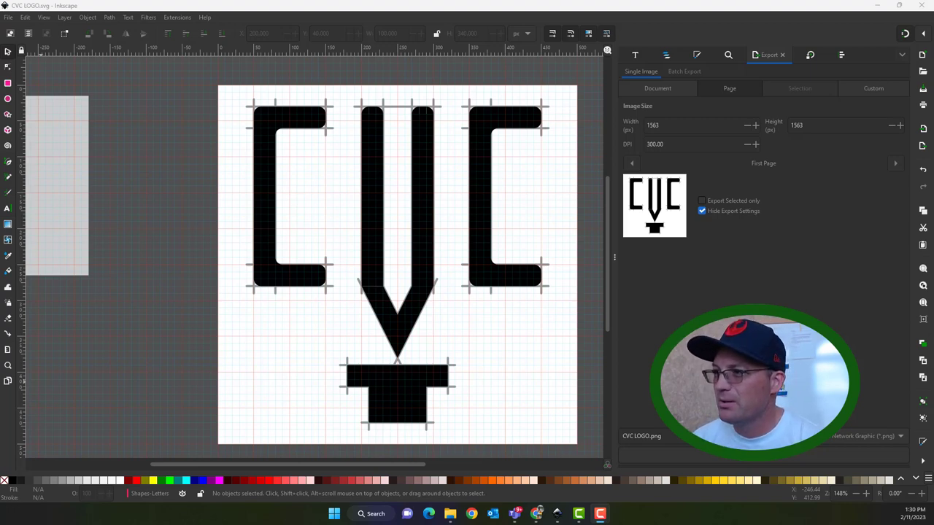
Step: Switch to Chrome and view the About Us page of the CLSA Central Valley Chapter website
left_click(536, 514)
left_click(170, 9)
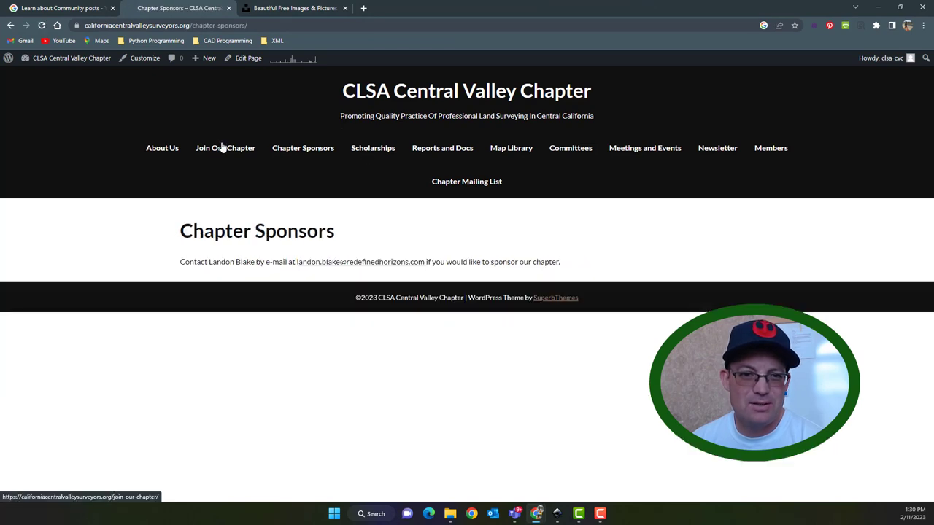
left_click(170, 152)
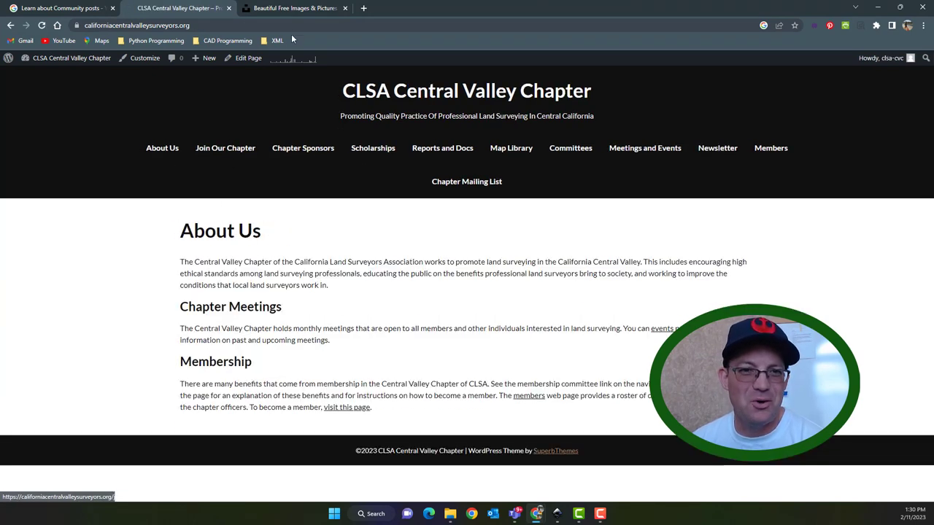
Step: On the Unsplash site, open the Beautiful Earth collection from the account profile's collections
left_click(298, 11)
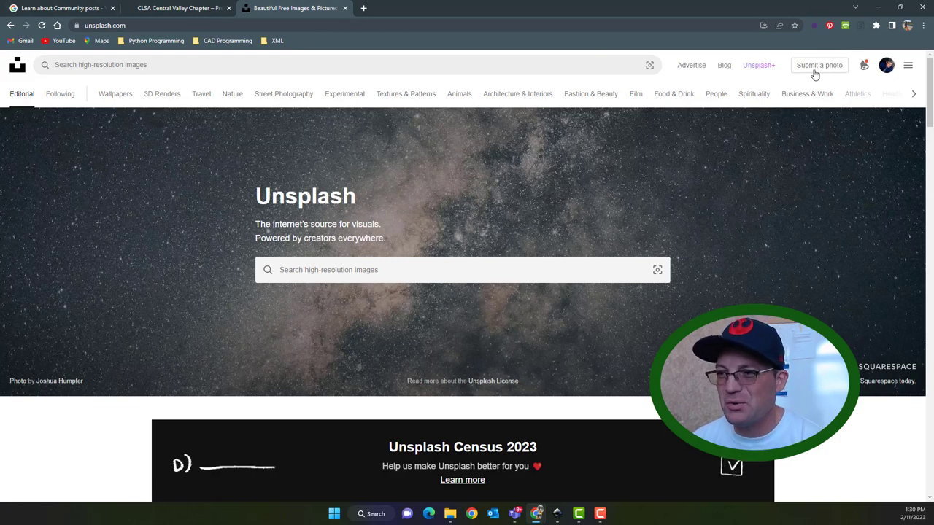
left_click(884, 70)
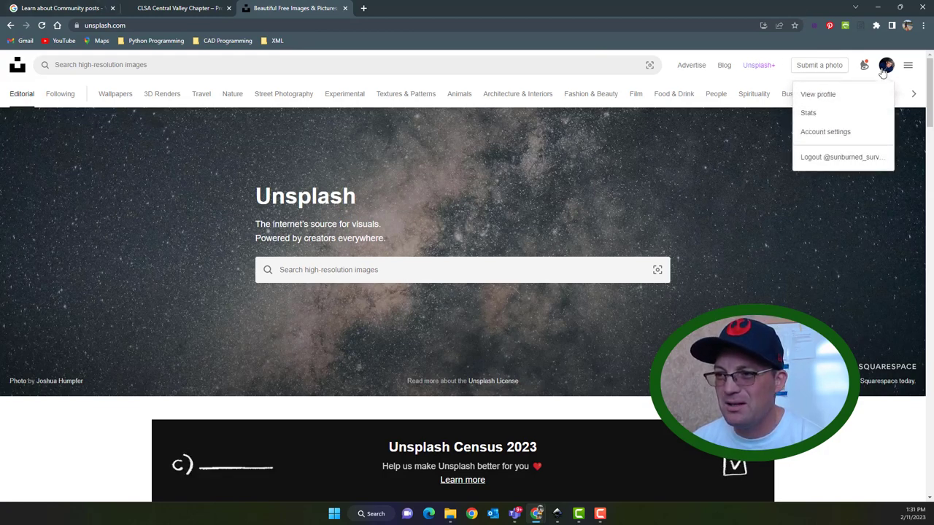
left_click(811, 95)
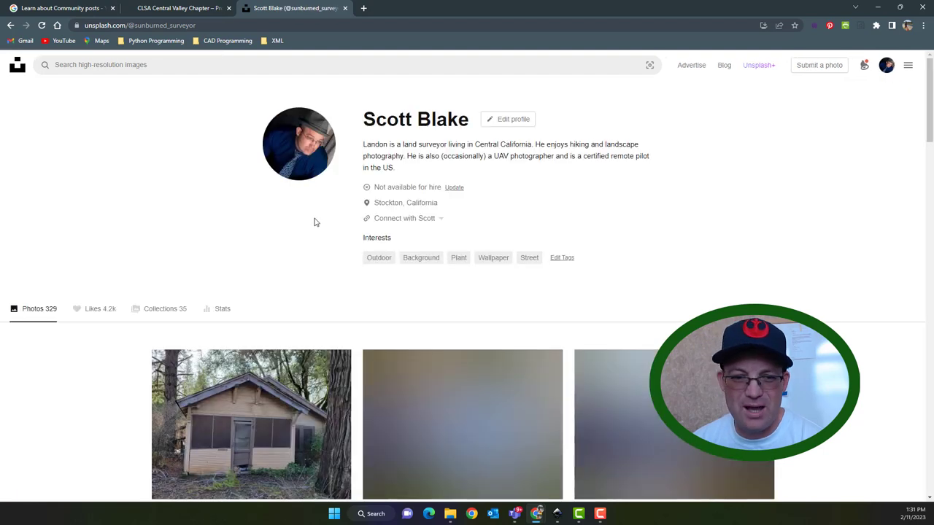
left_click(164, 309)
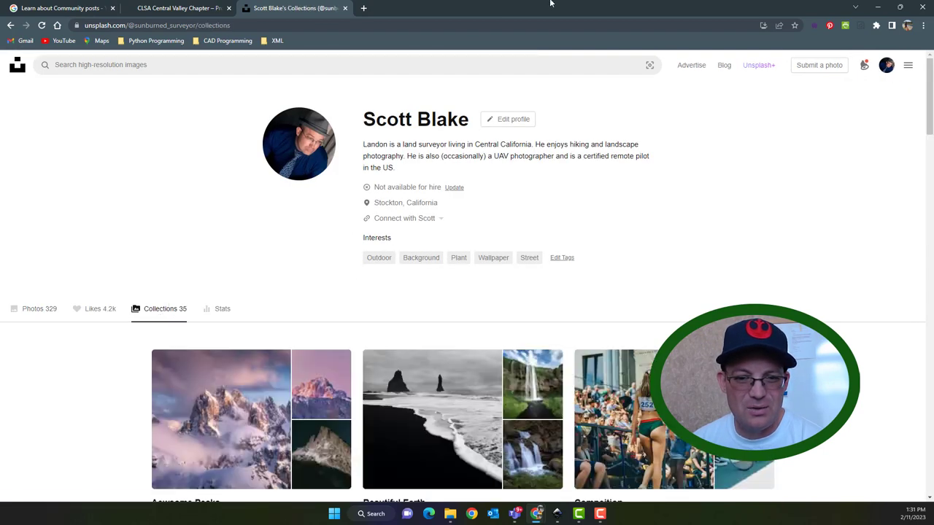
scroll(608, 258, "down", 3)
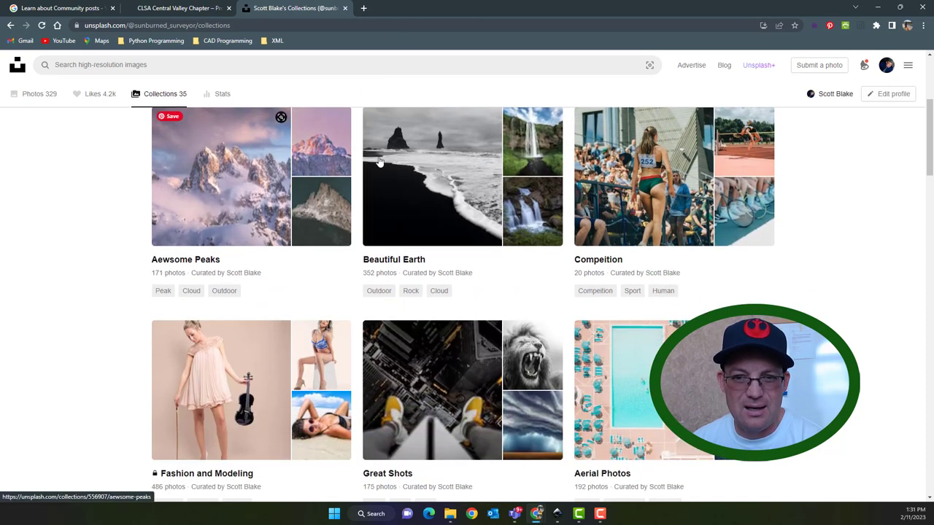
left_click(448, 180)
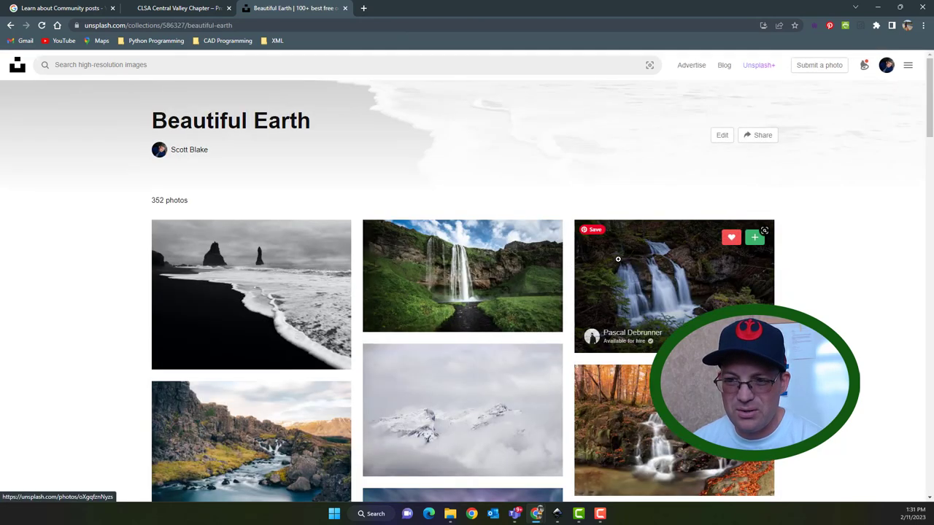
Step: Browse the photos in the Beautiful Earth collection for a landscape with a suitable color palette
scroll(616, 240, "down", 5)
scroll(617, 260, "down", 1)
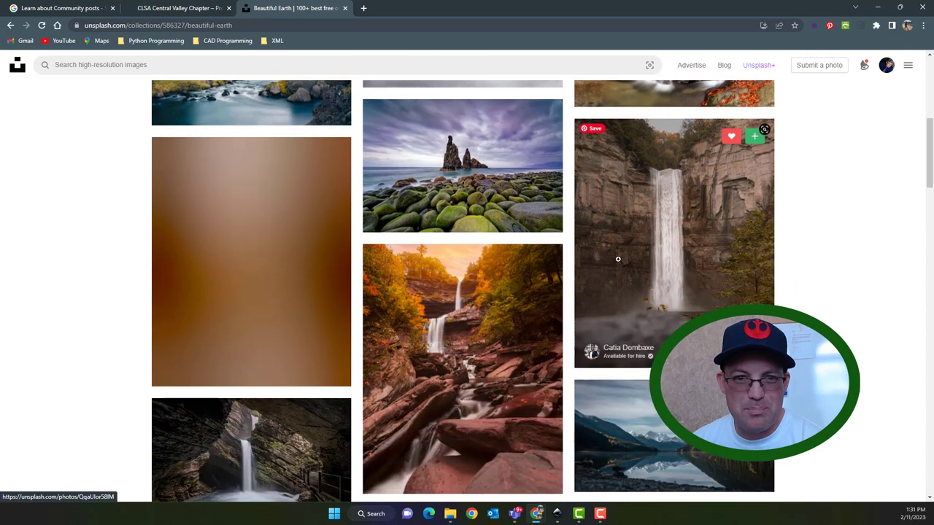
scroll(618, 259, "up", 2)
scroll(618, 259, "down", 6)
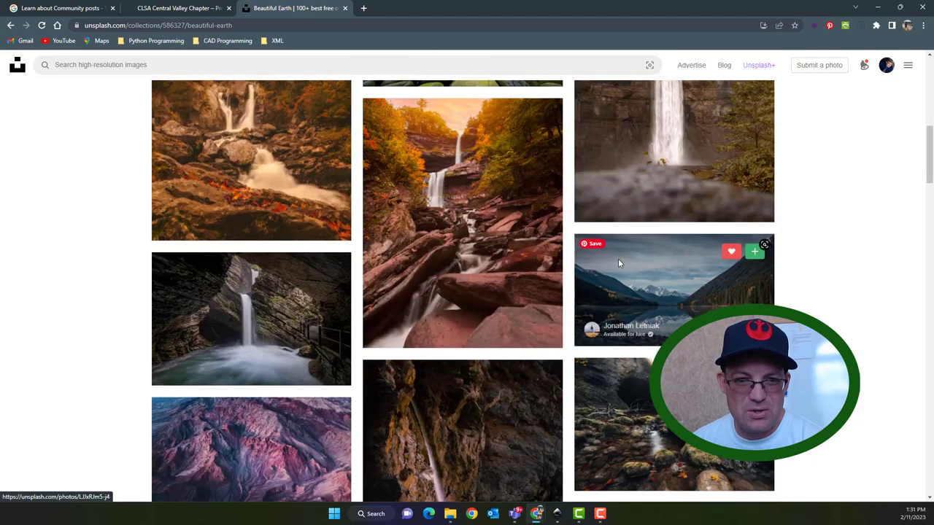
scroll(617, 258, "down", 7)
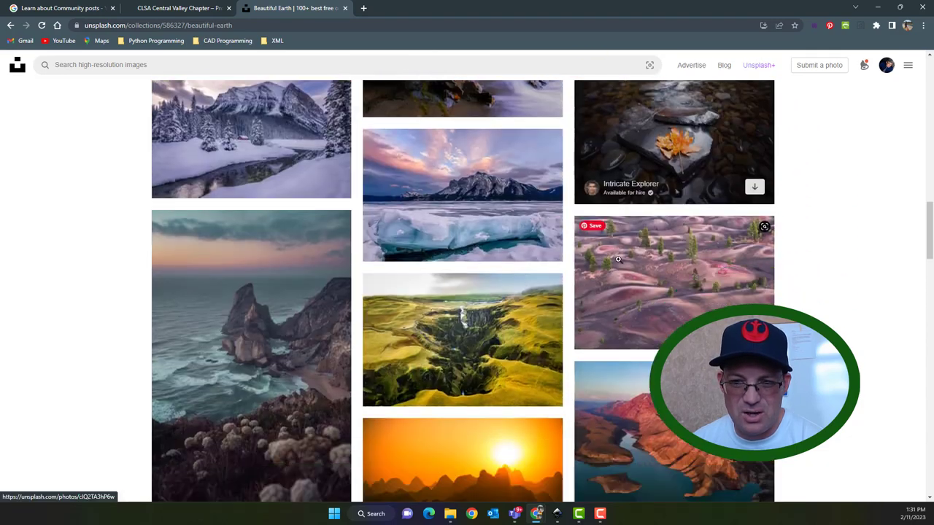
scroll(617, 259, "down", 5)
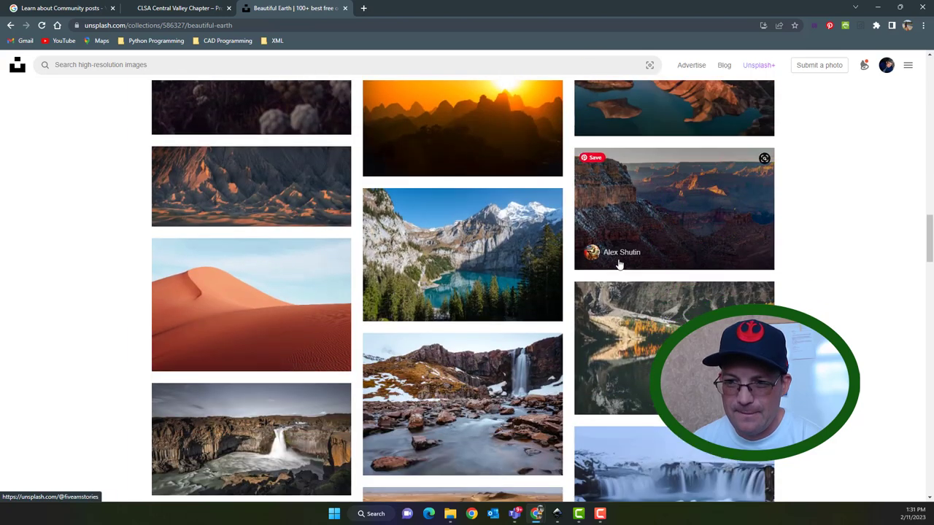
scroll(617, 263, "down", 1)
scroll(618, 260, "down", 2)
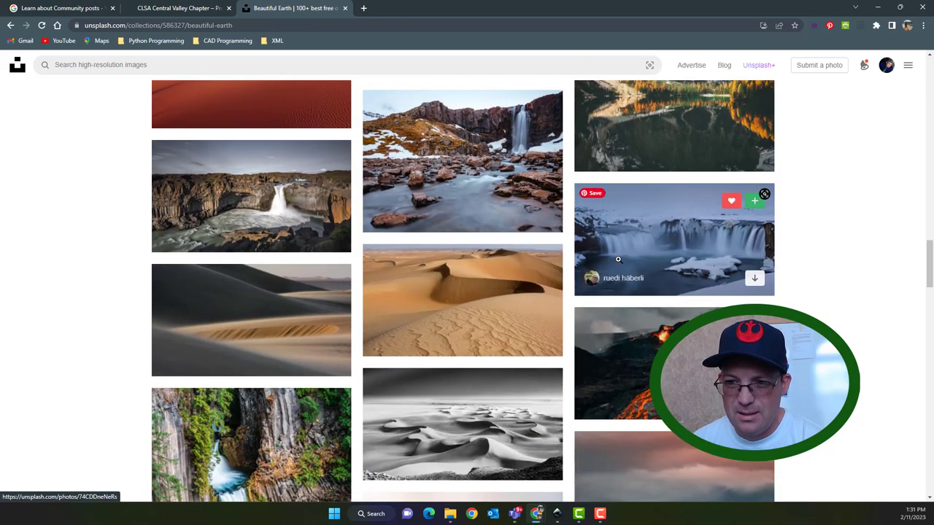
scroll(617, 259, "down", 2)
scroll(618, 263, "down", 2)
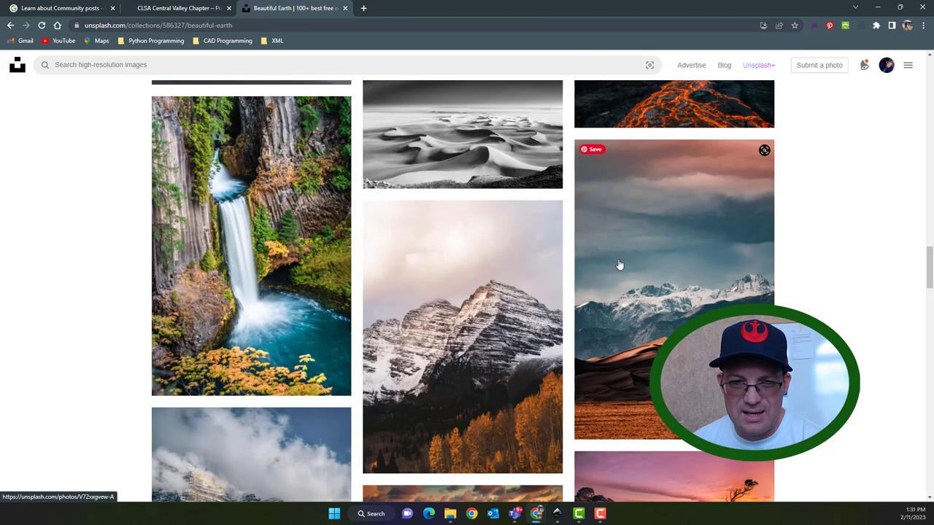
scroll(618, 262, "down", 3)
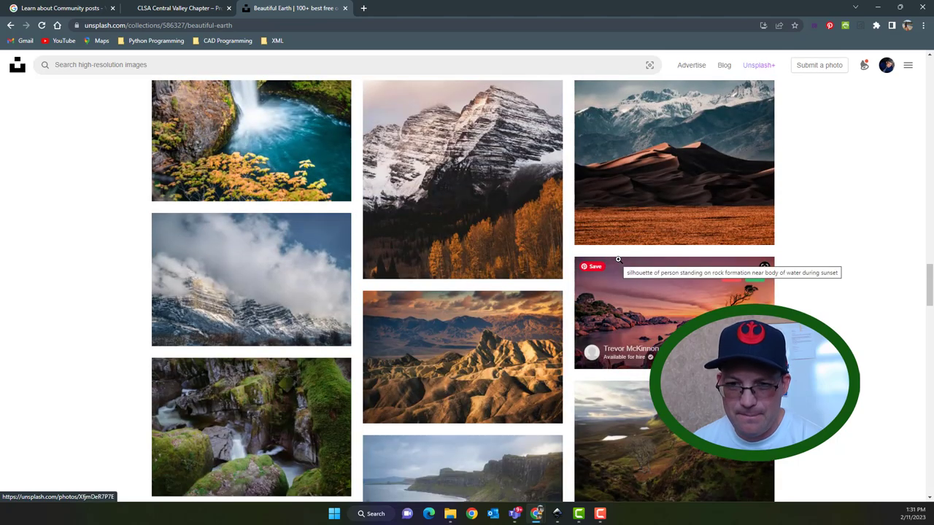
scroll(618, 259, "up", 8)
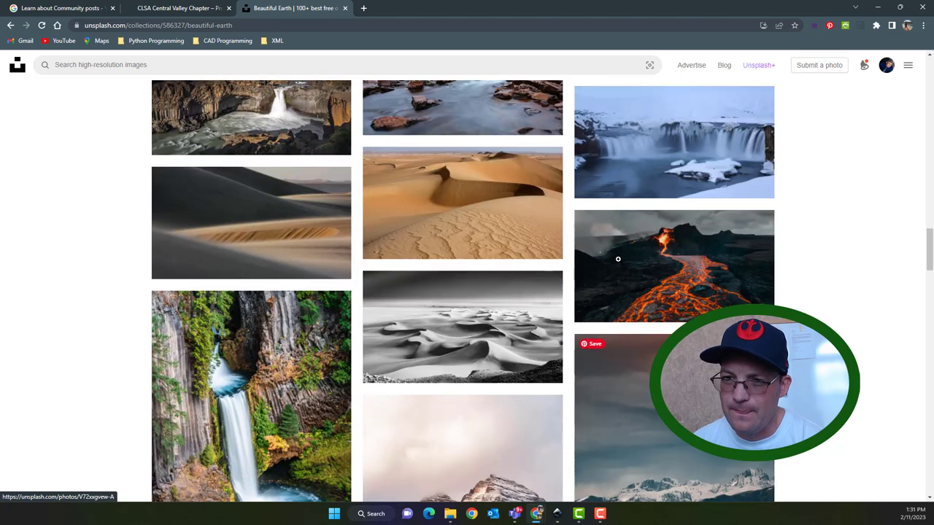
scroll(697, 281, "down", 12)
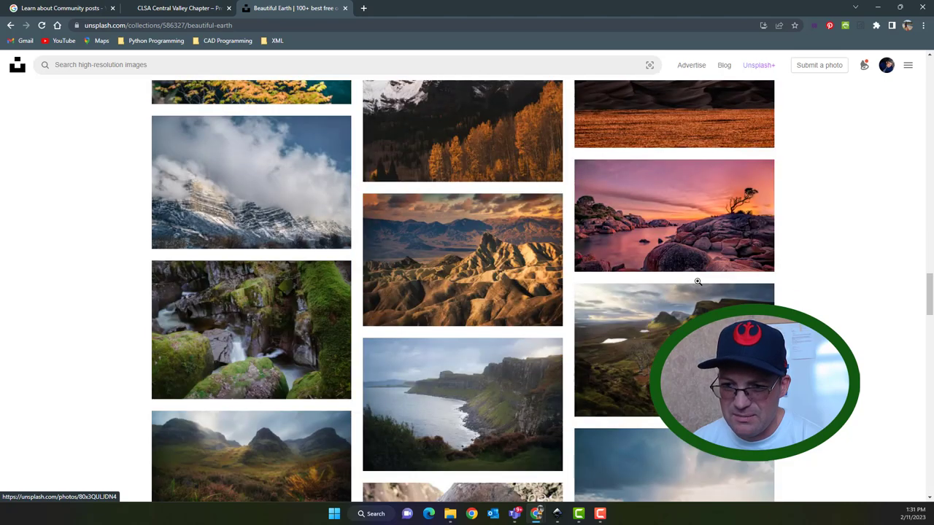
scroll(697, 281, "down", 5)
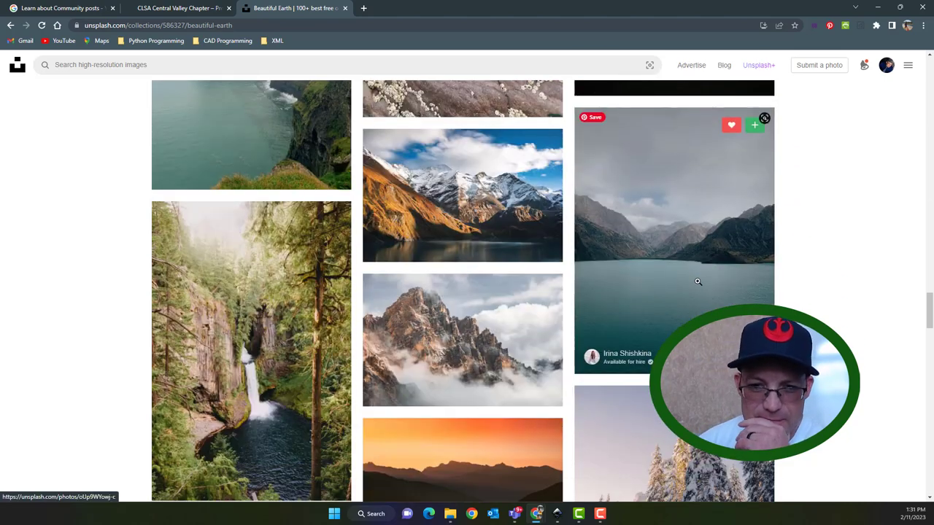
scroll(698, 283, "down", 2)
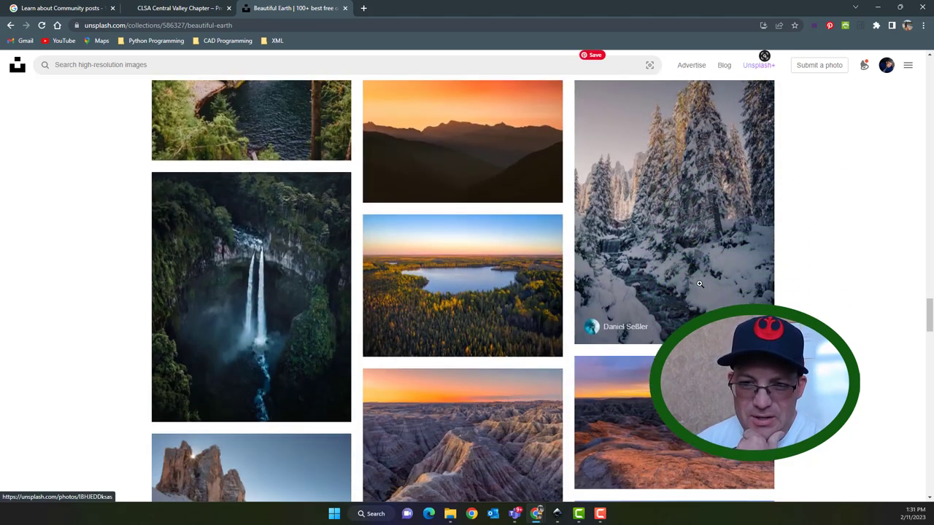
scroll(699, 284, "down", 2)
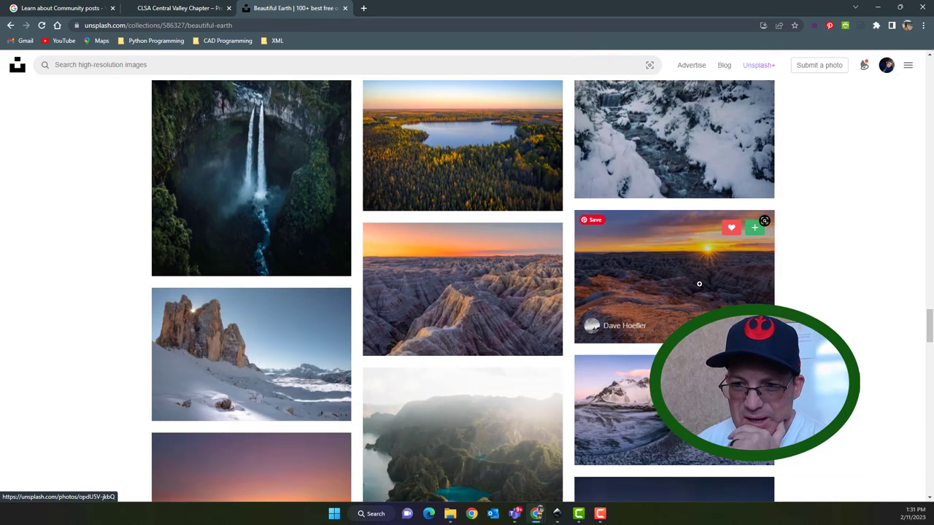
scroll(698, 284, "down", 4)
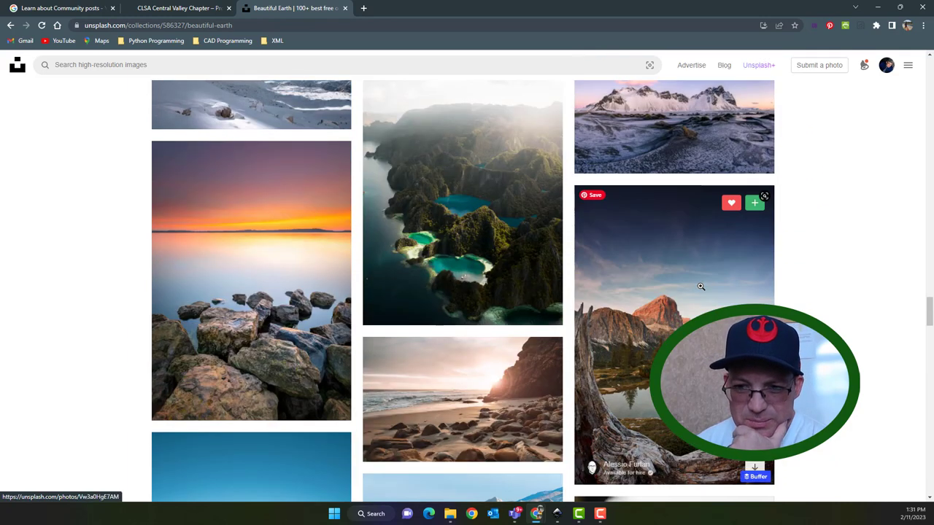
scroll(702, 287, "down", 3)
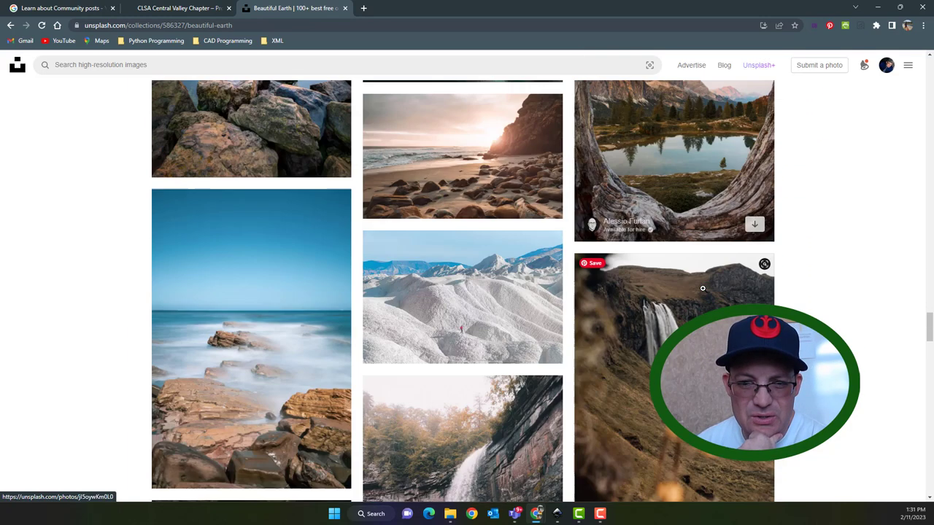
scroll(702, 287, "down", 6)
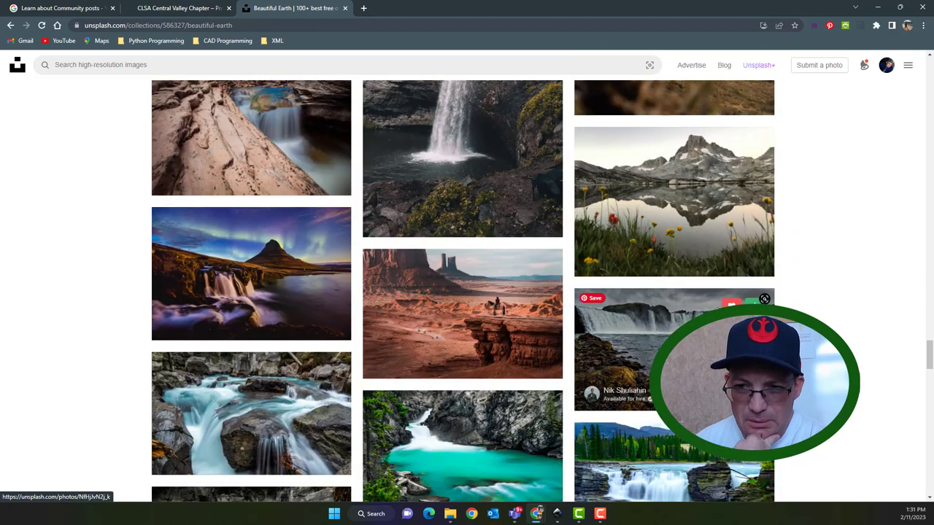
scroll(763, 295, "down", 2)
scroll(764, 297, "down", 2)
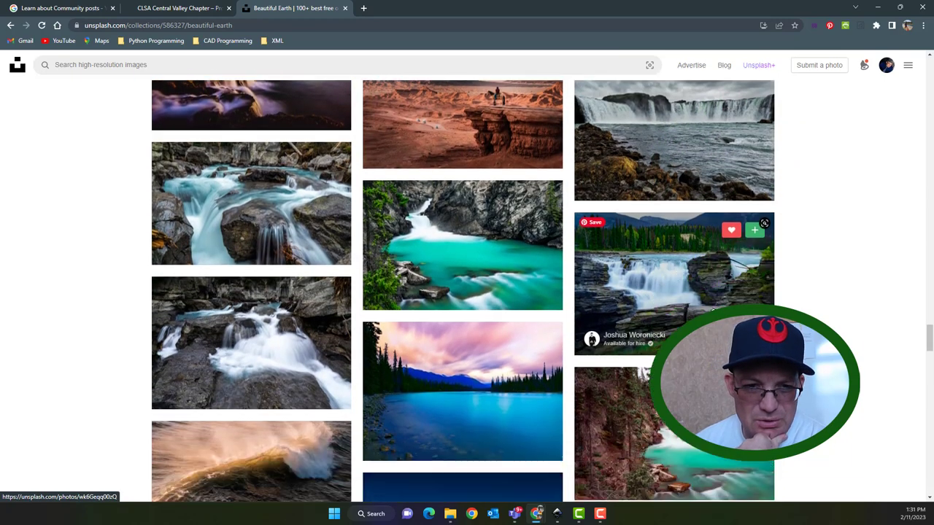
scroll(763, 296, "up", 1)
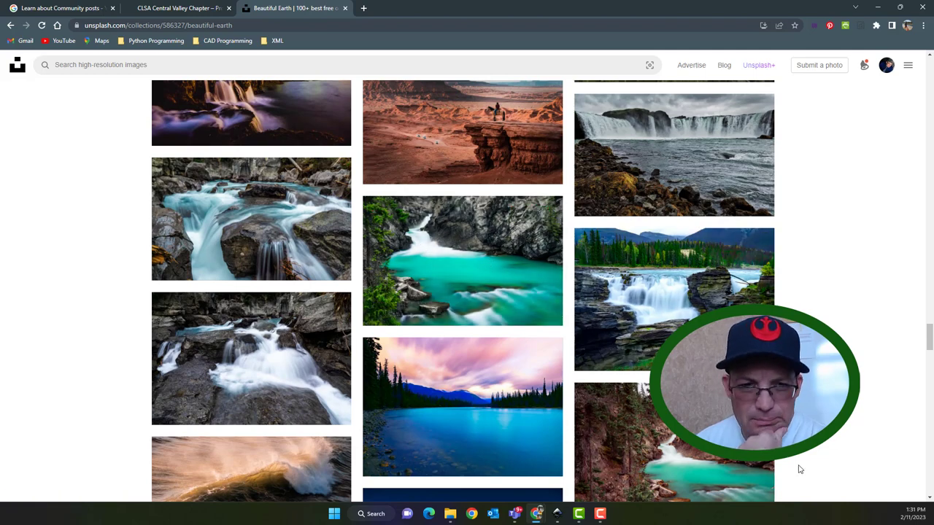
scroll(787, 468, "down", 6)
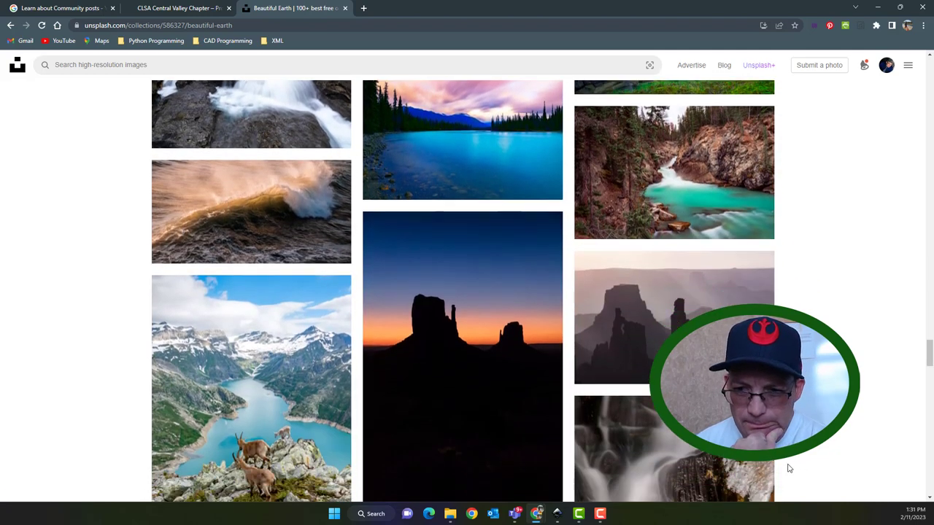
scroll(788, 468, "down", 8)
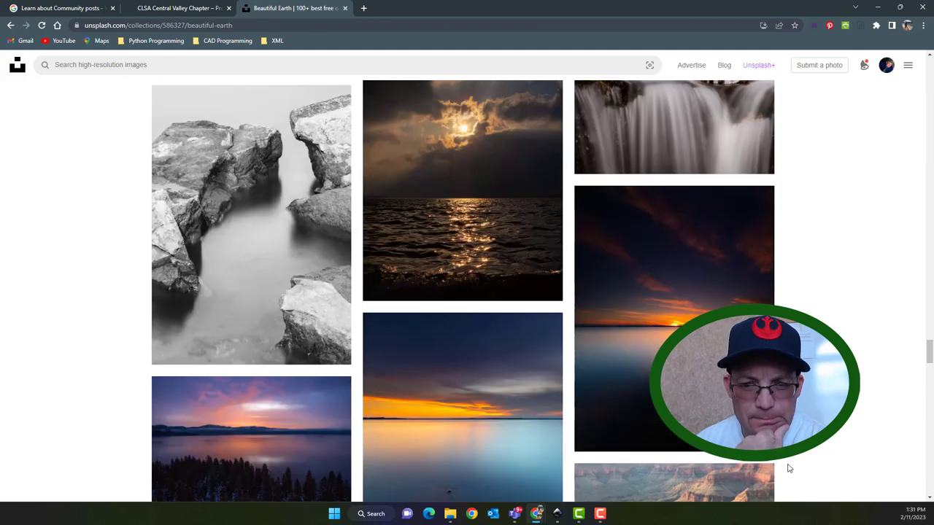
scroll(787, 468, "down", 5)
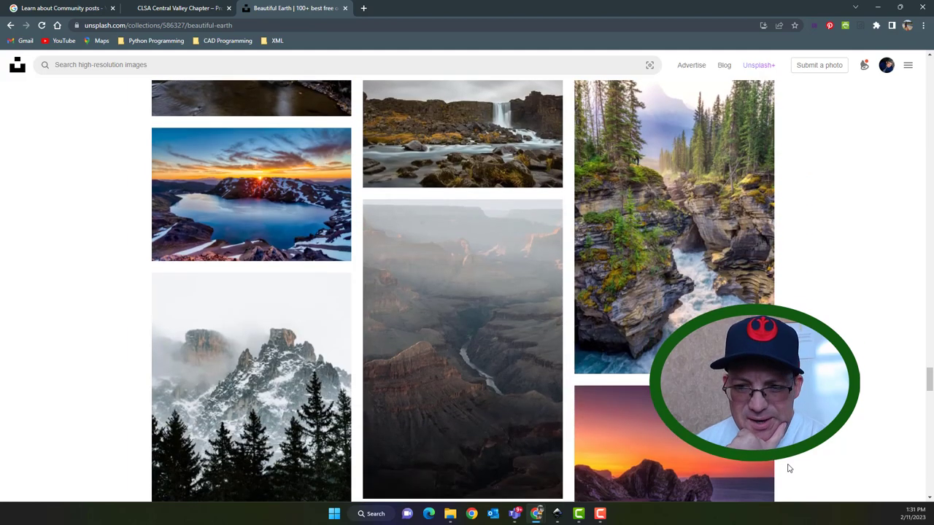
scroll(788, 468, "down", 4)
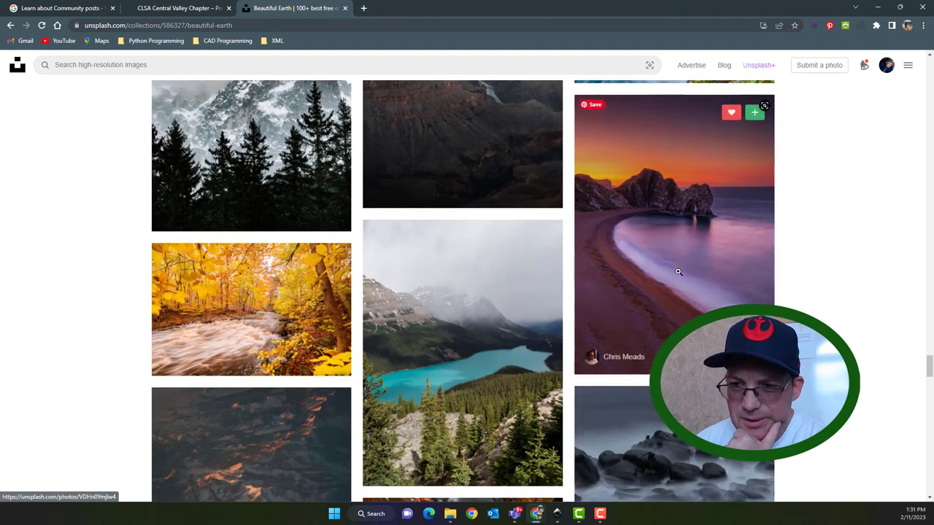
Step: Download the sunset photo of the curved beach and sea cliff, and return to the Beautiful Earth collection
left_click(657, 241)
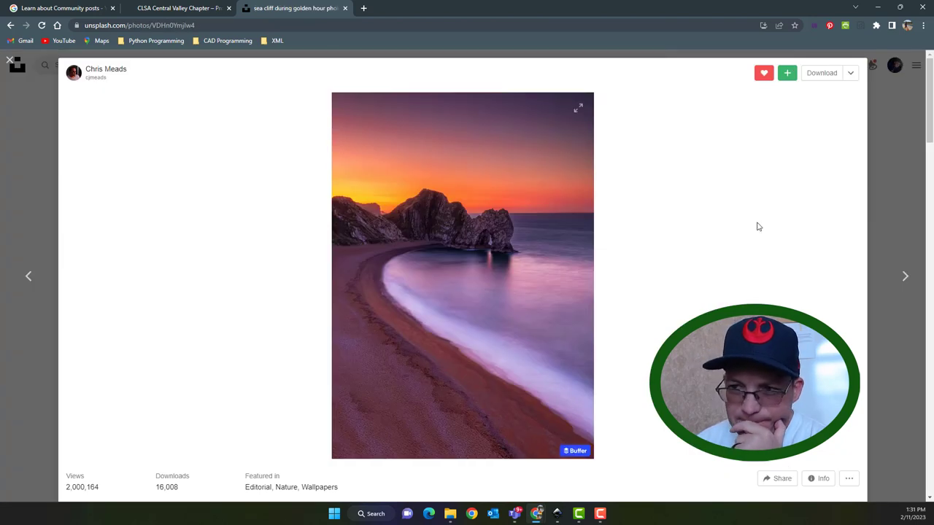
left_click(821, 76)
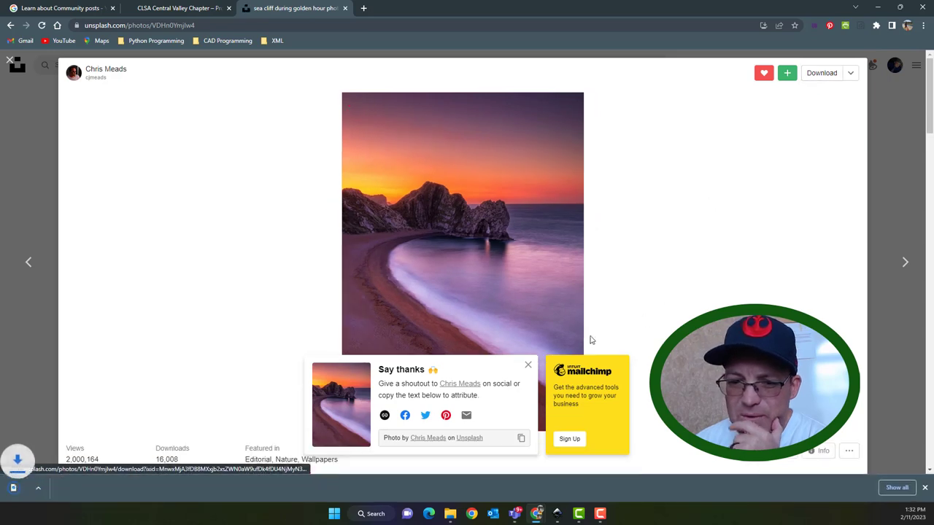
left_click(10, 63)
Step: Search the web for "adobe colors from image" in a new tab and open Adobe Color's theme-from-image page without its What's New notice
left_click(363, 8)
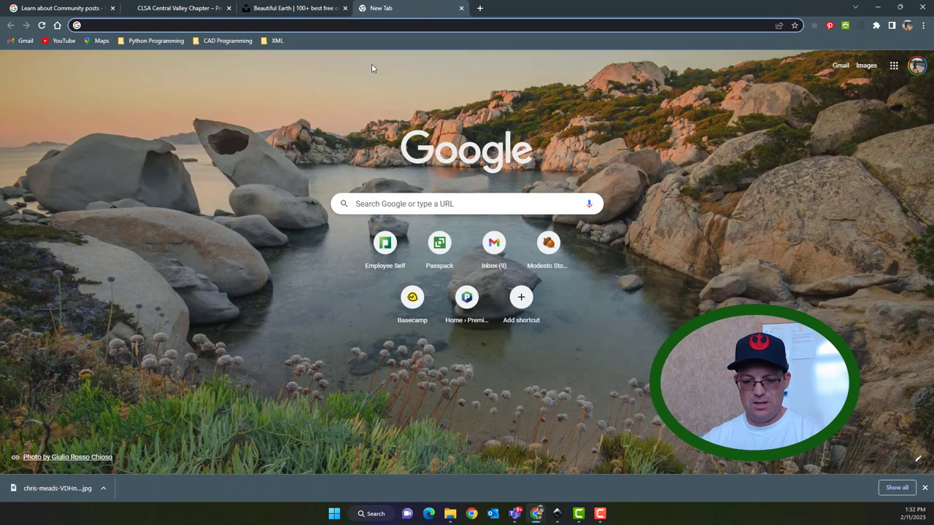
type("adobe co")
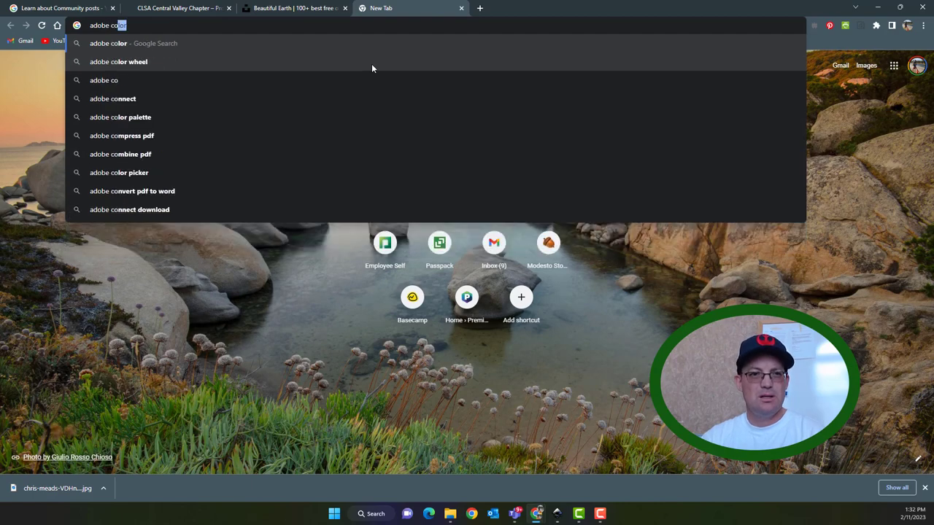
type("lors from iu")
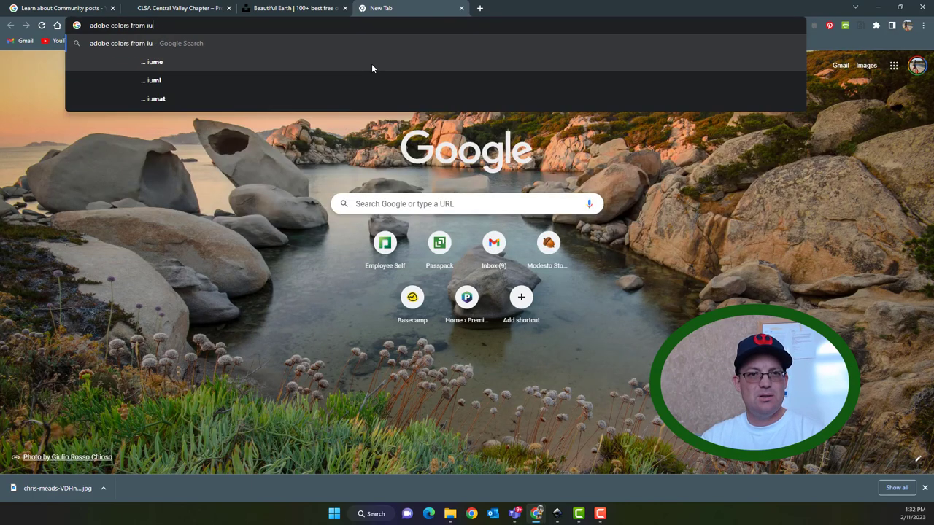
key("BackSpace")
type("ima")
key("Return")
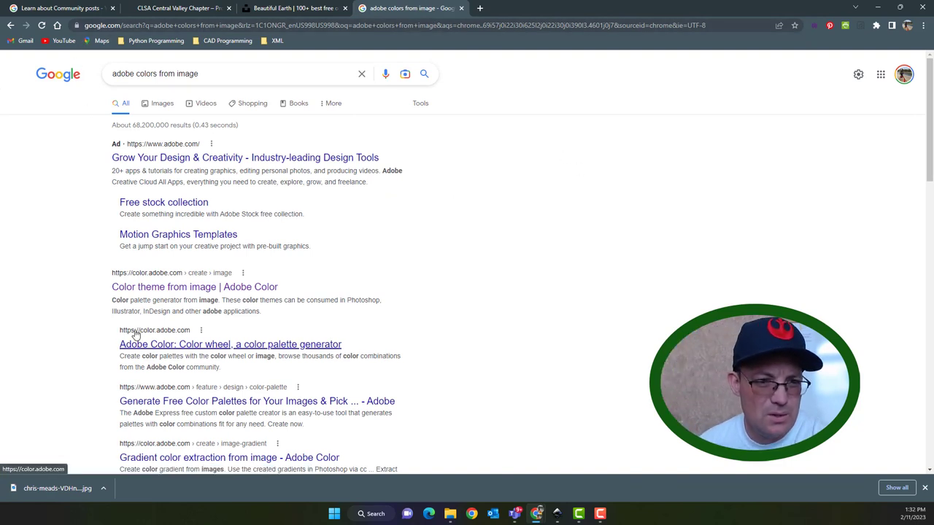
left_click(183, 288)
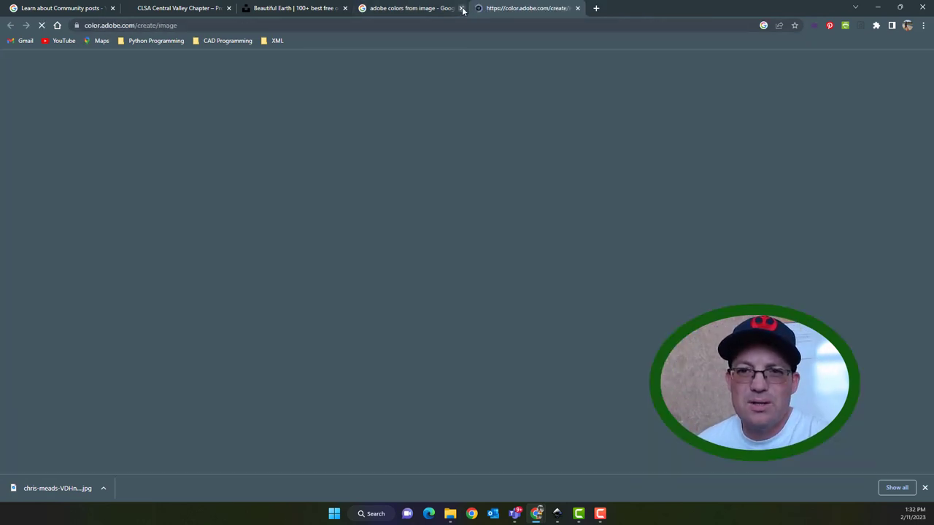
left_click(461, 8)
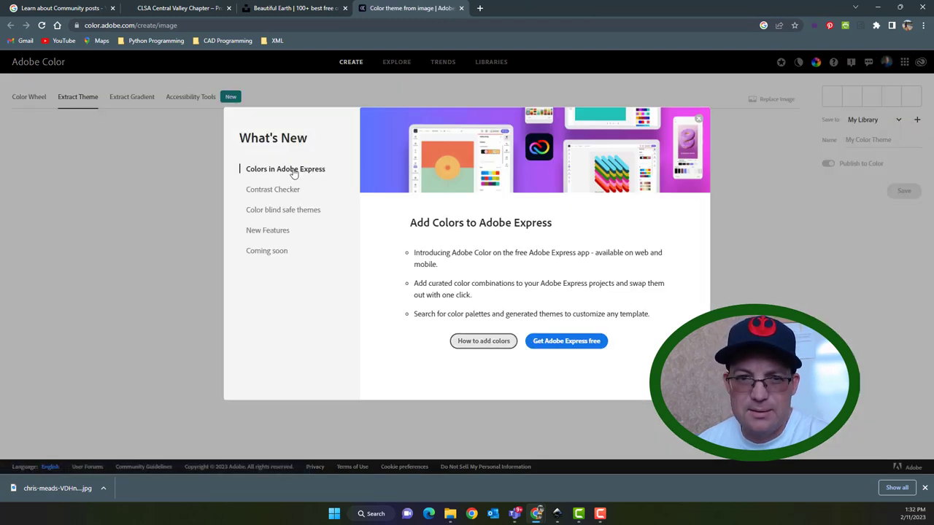
left_click(699, 119)
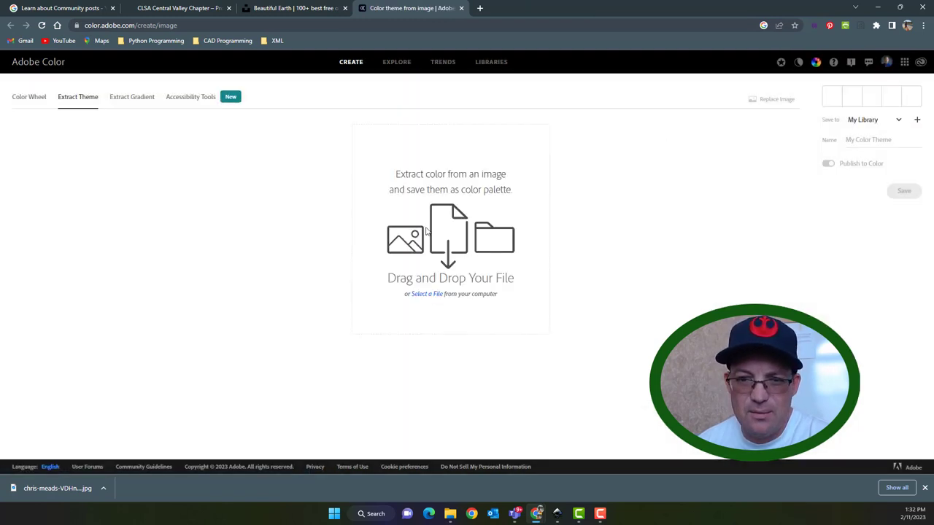
Step: Extract a color theme from the downloaded beach photo and move the coral sample onto the dark sand in the foreground
left_click(429, 295)
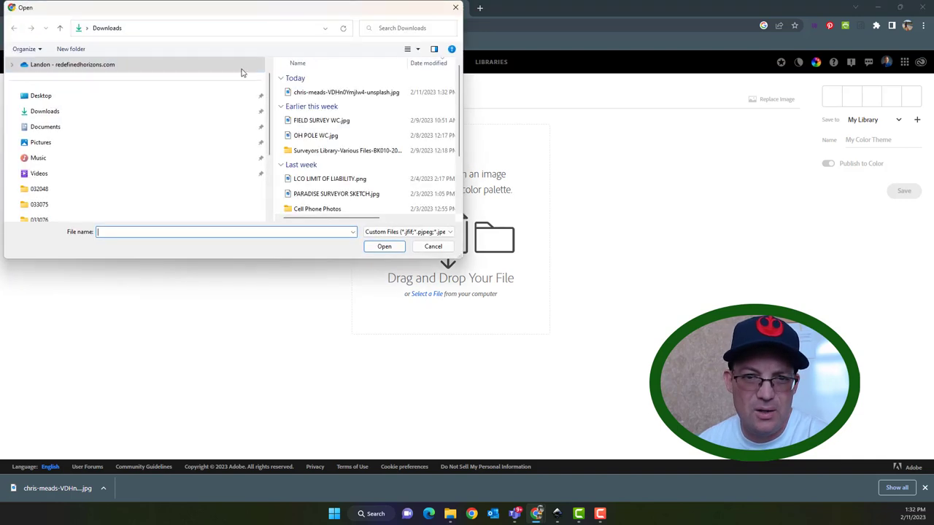
left_click(343, 92)
left_click(379, 247)
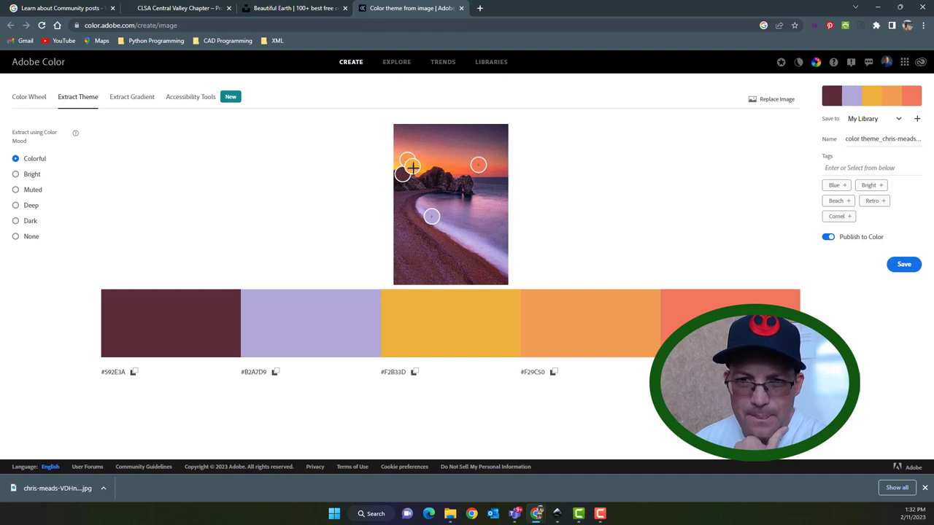
left_click_drag(479, 164, 414, 272)
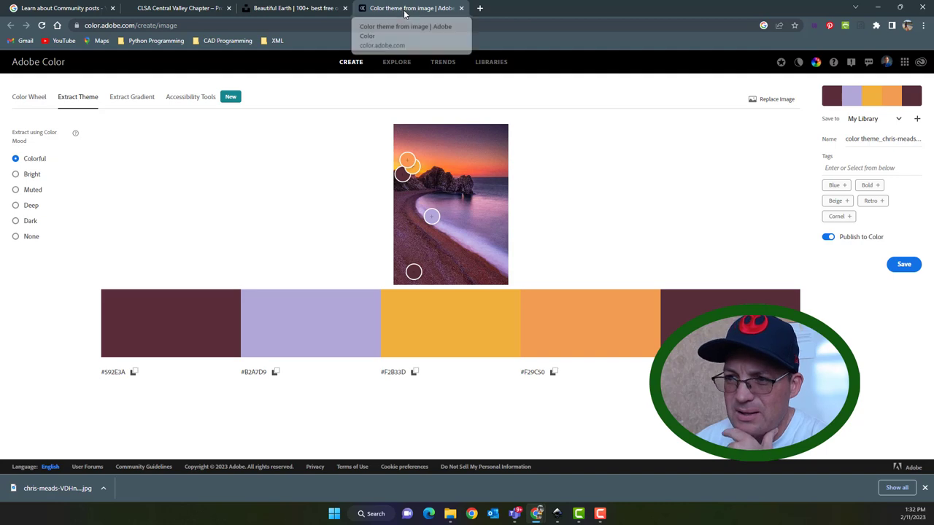
Step: Close the Adobe Color page and switch back to CVC LOGO.svg in Inkscape
key("ctrl+w")
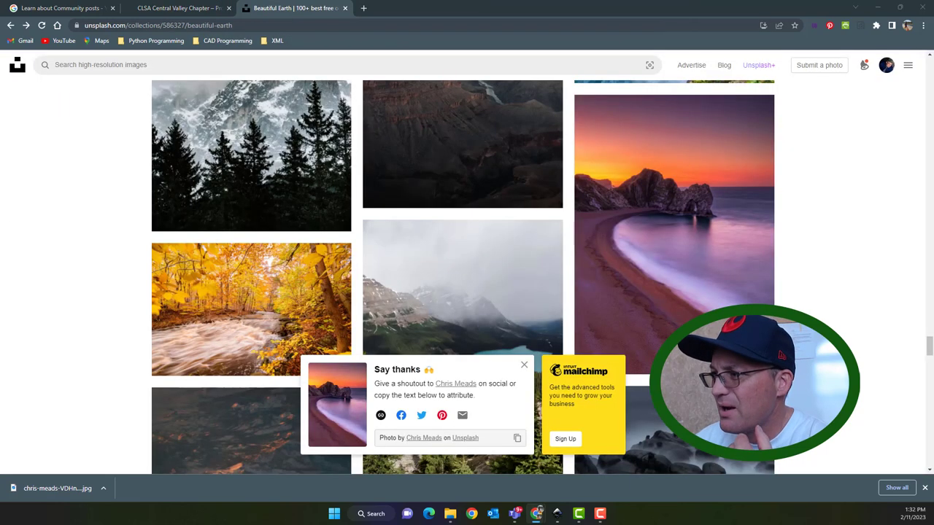
left_click(875, 9)
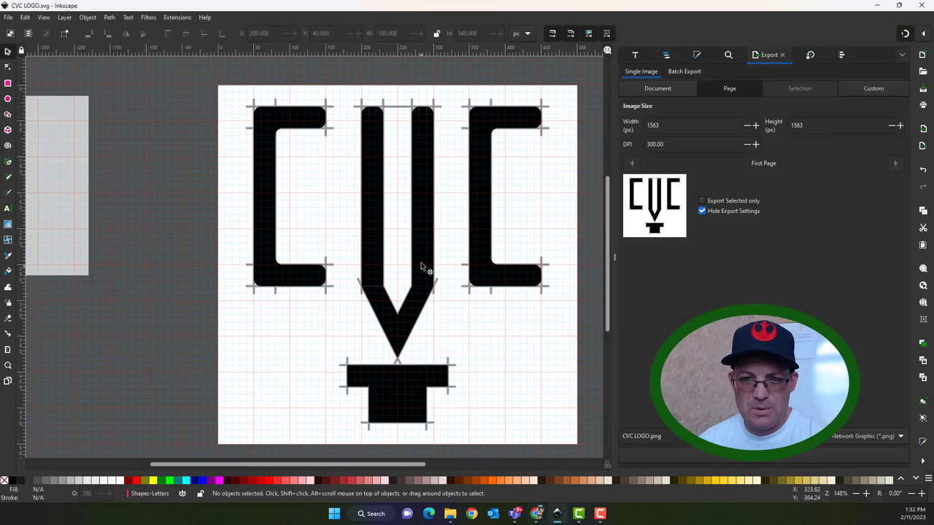
Step: Select the V's body together with its rounded end caps and set their flat fill color to b2a7d9ff
left_click(425, 268)
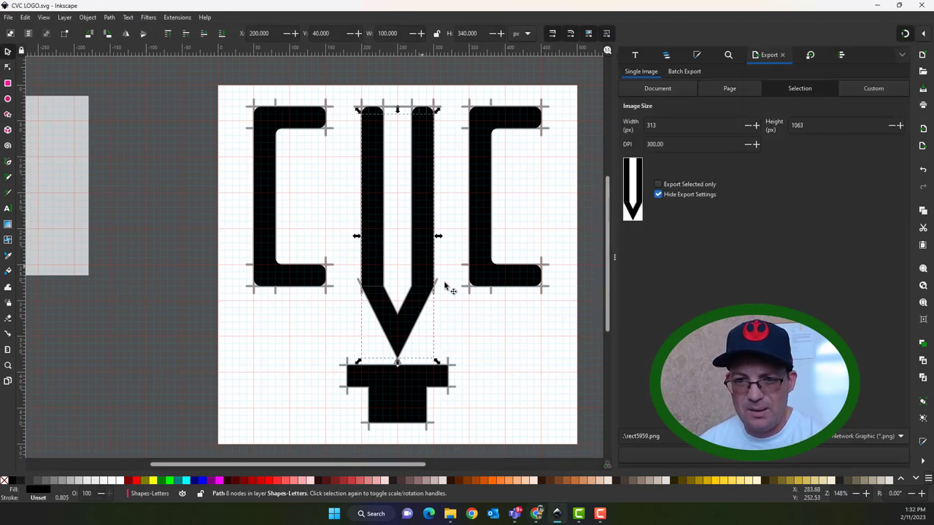
left_click(696, 55)
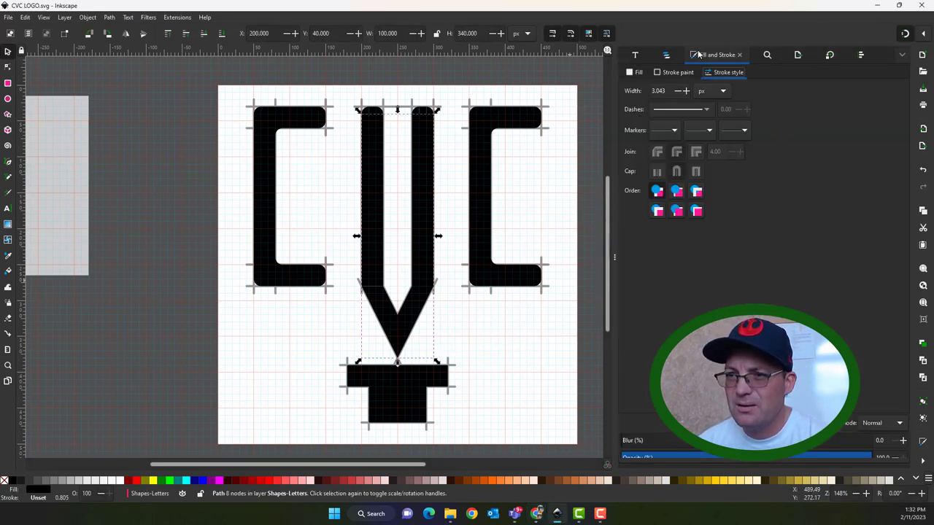
left_click(636, 73)
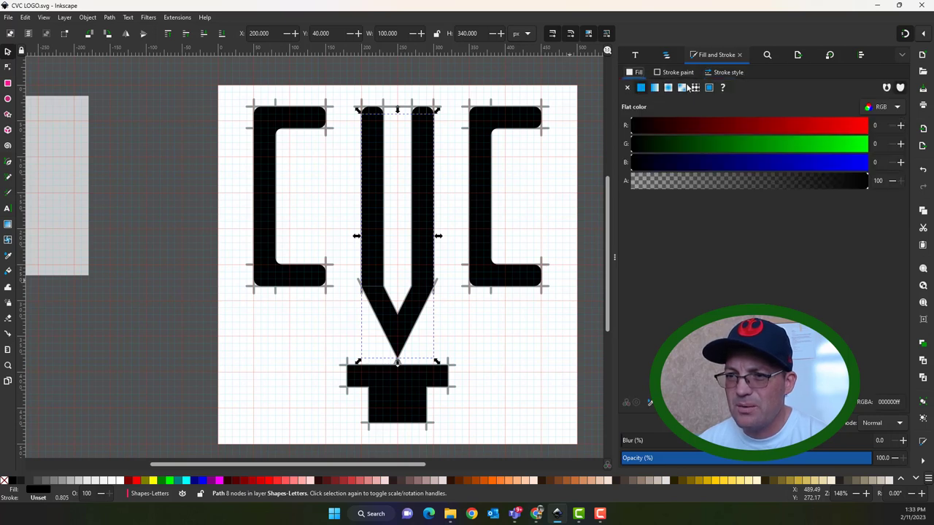
left_click(372, 116, "shift")
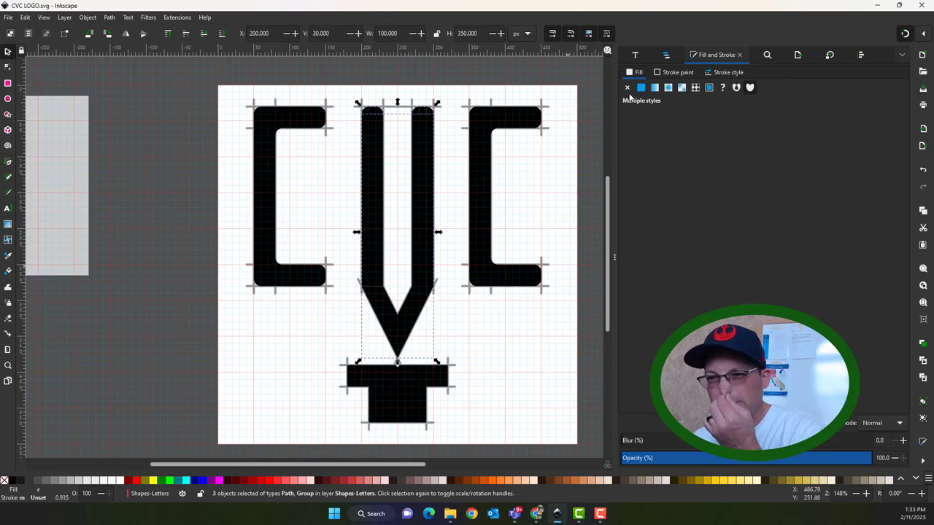
left_click(641, 89)
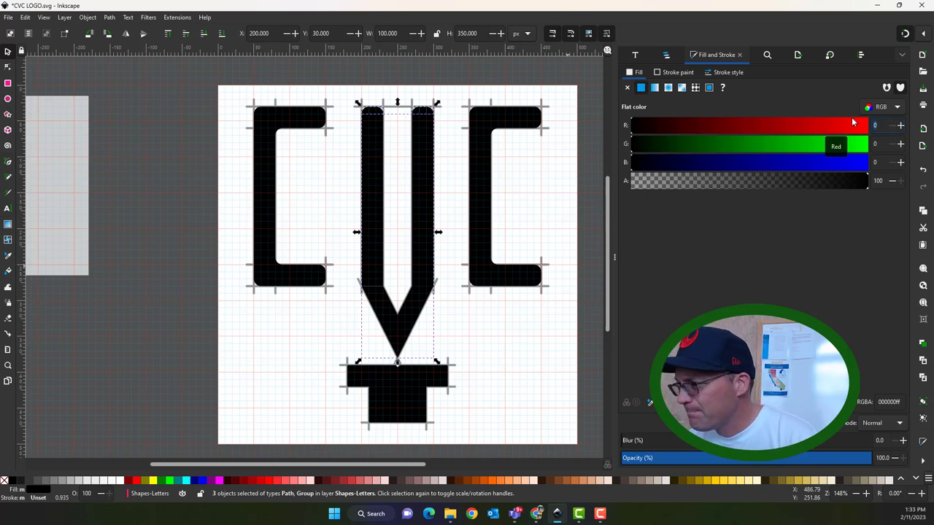
type("b2a")
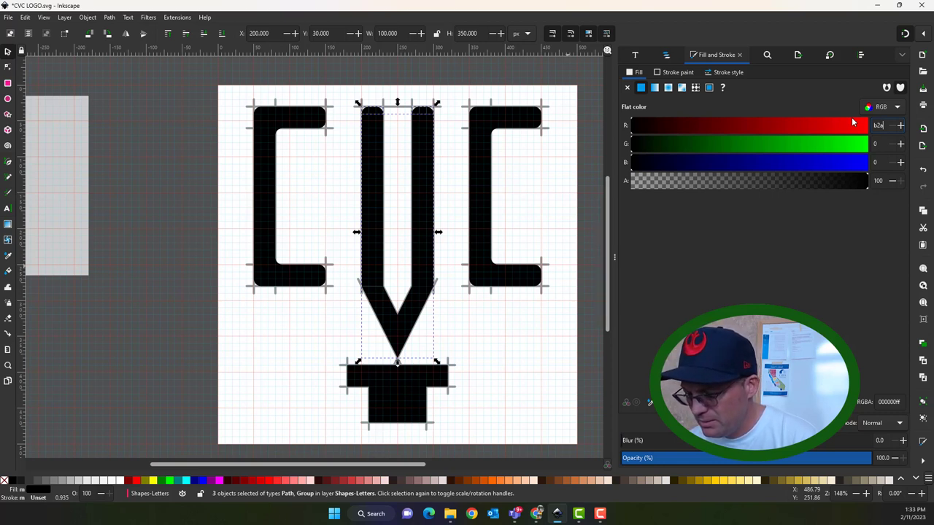
type("7d9")
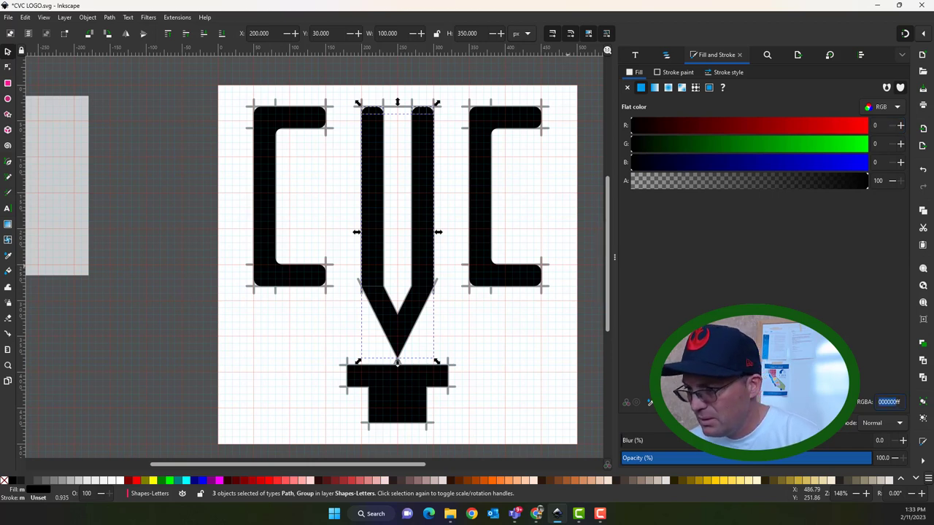
type("b2aff")
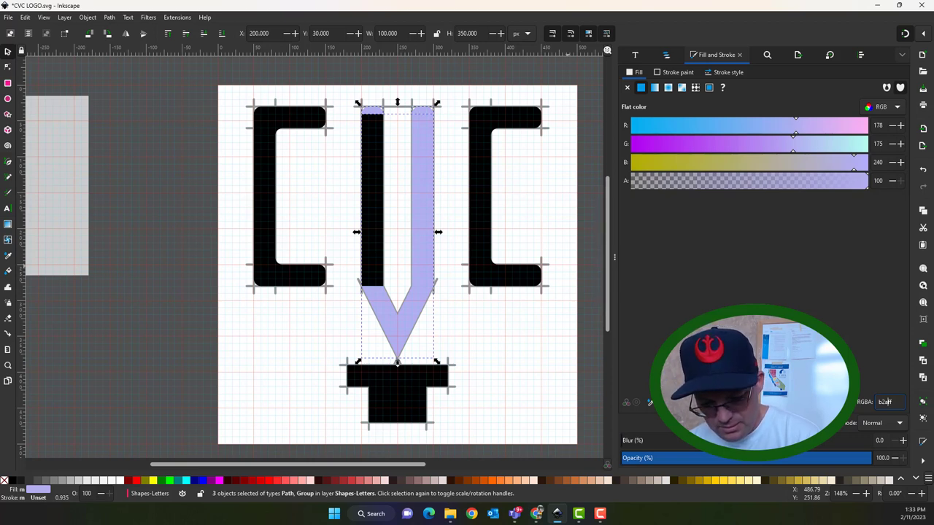
type("7")
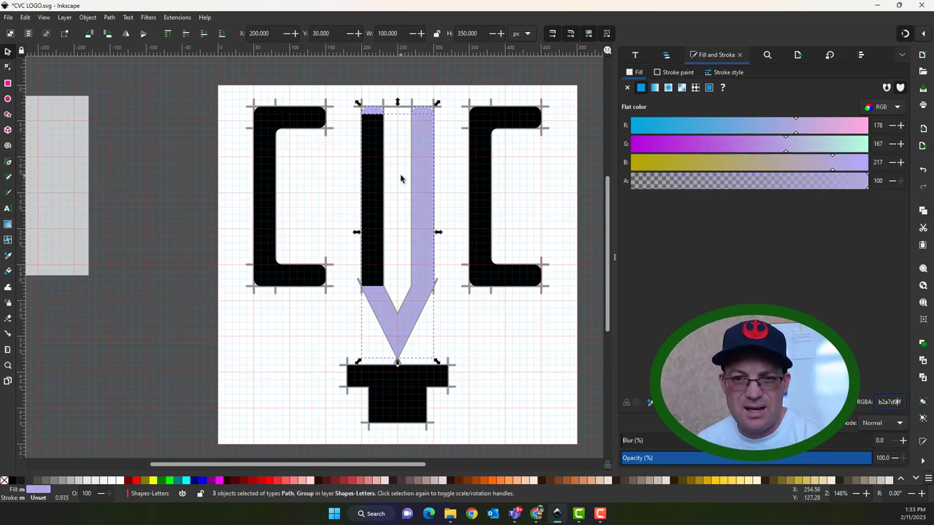
left_click(513, 161)
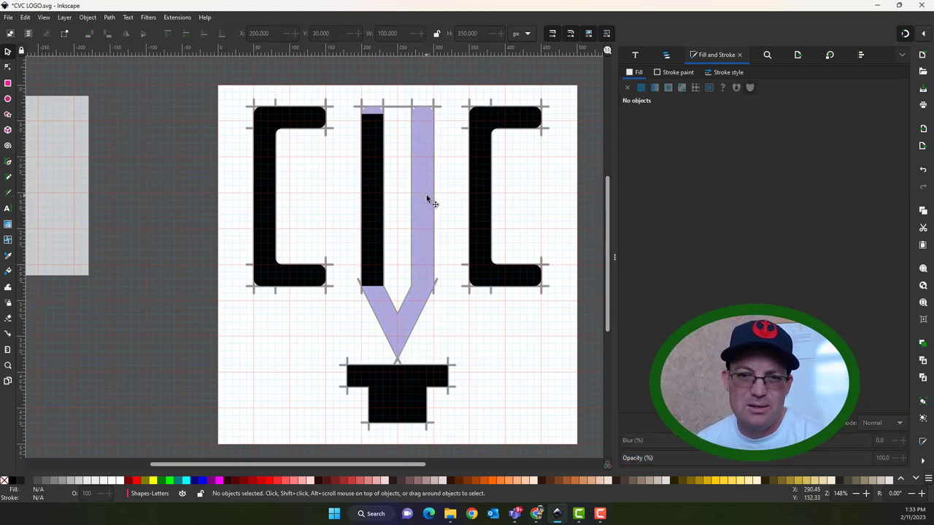
Step: Unite the purple V path with the black bar along its side using Union
left_click(426, 194)
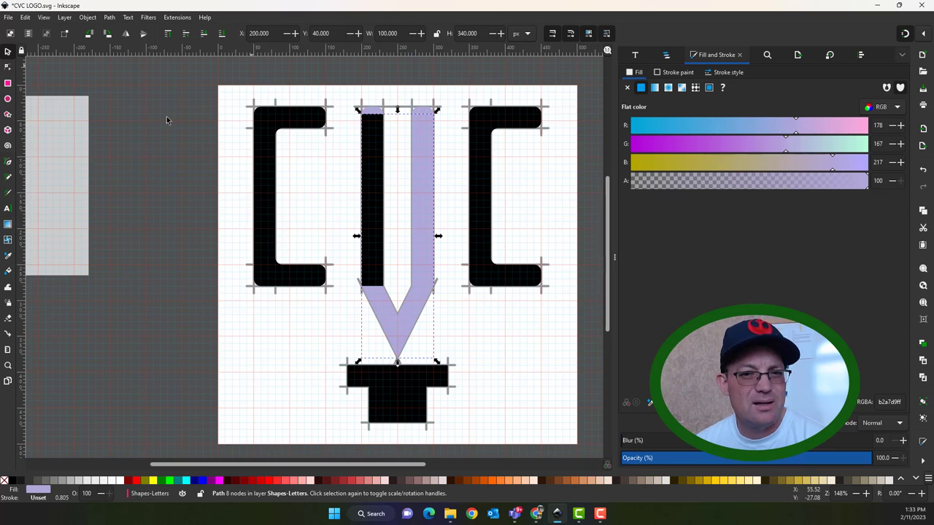
left_click(384, 268, "shift")
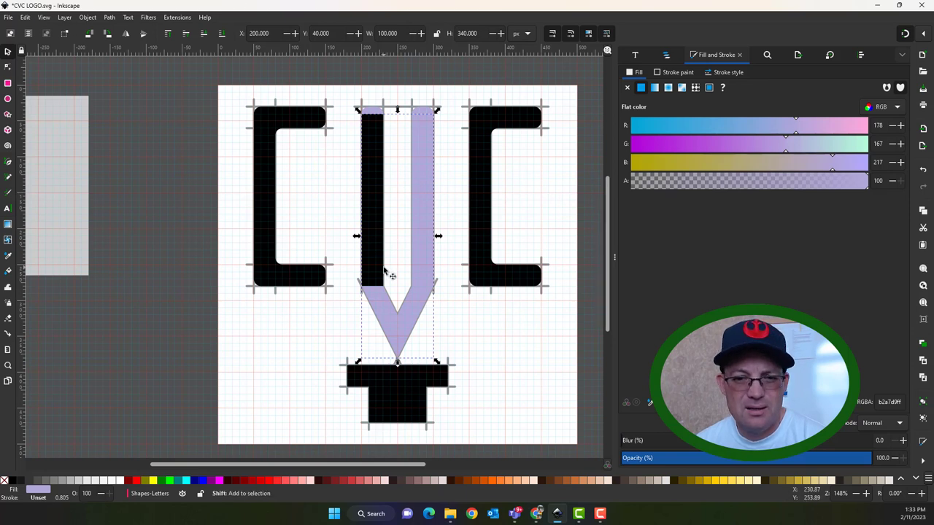
left_click(110, 16)
left_click(125, 67)
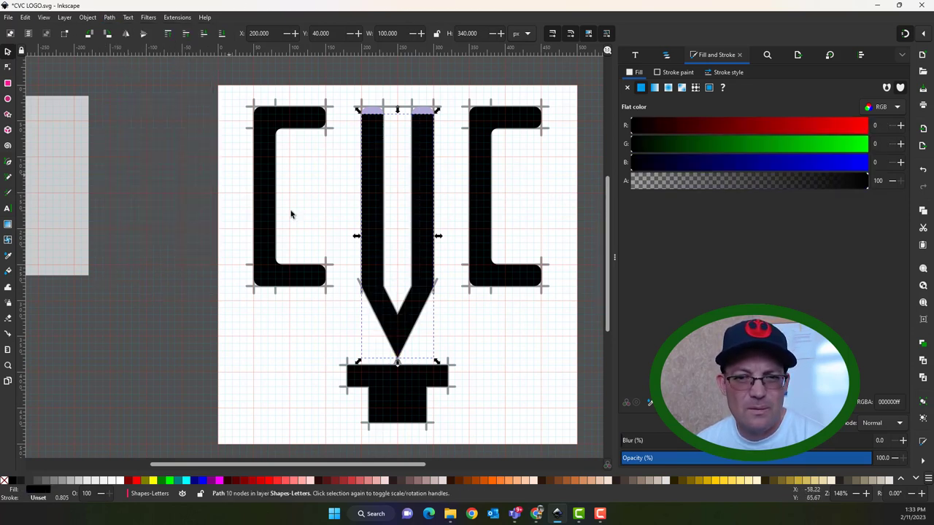
Step: Copy the purple cap at the tip of the V's arm and paste its style onto the merged black V
left_click(426, 114)
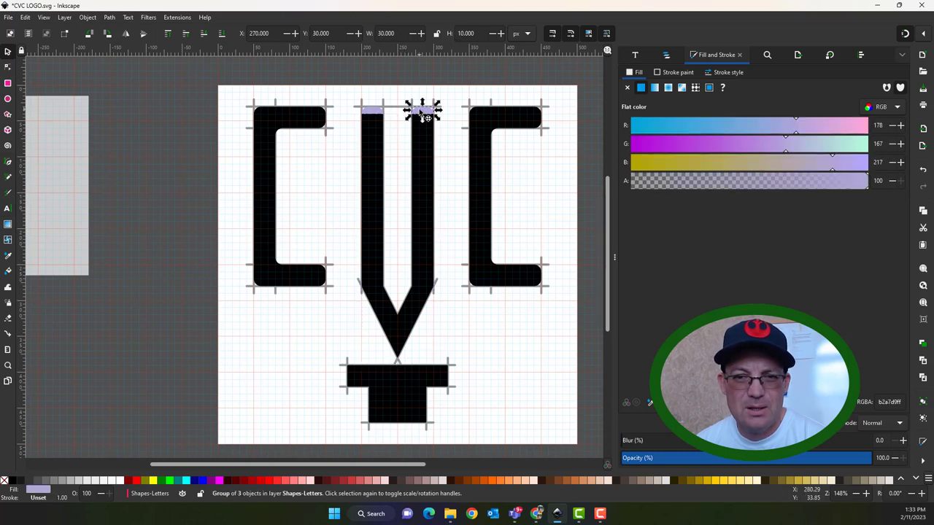
left_click(26, 17)
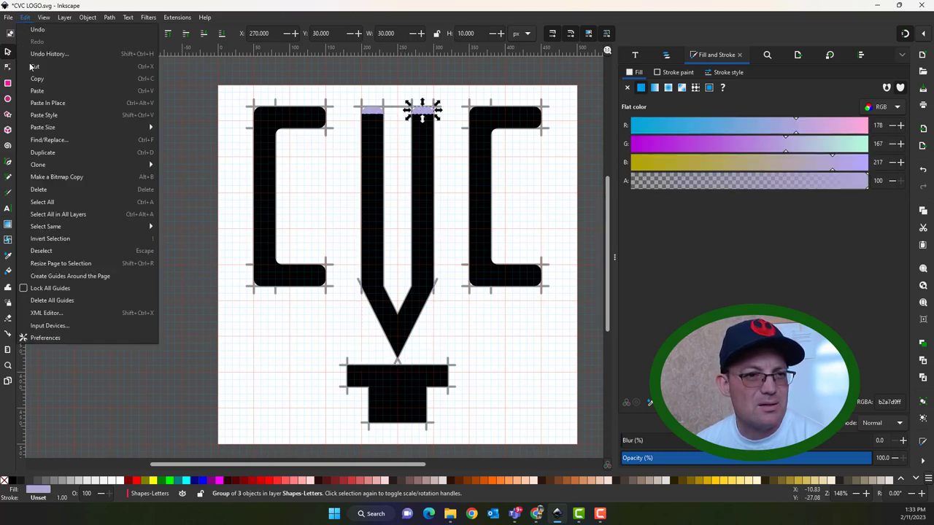
left_click(51, 89)
left_click(376, 185)
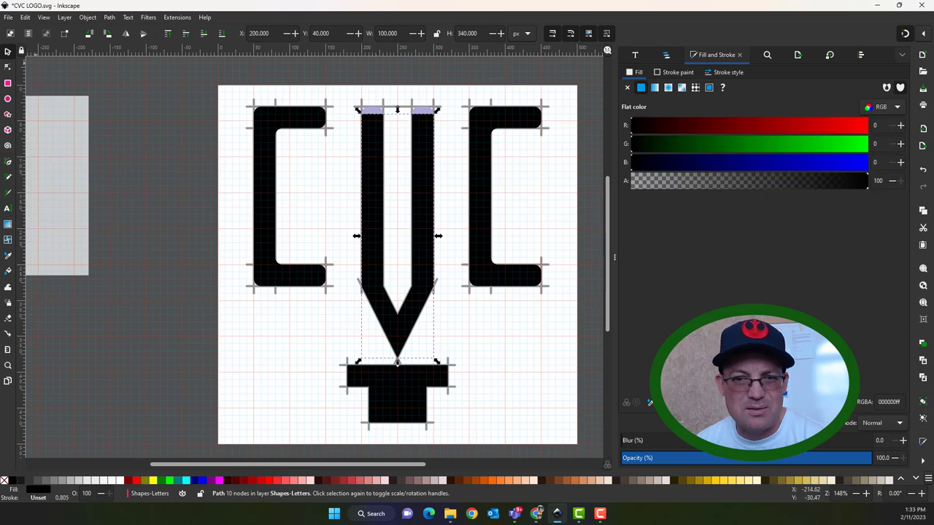
left_click(26, 19)
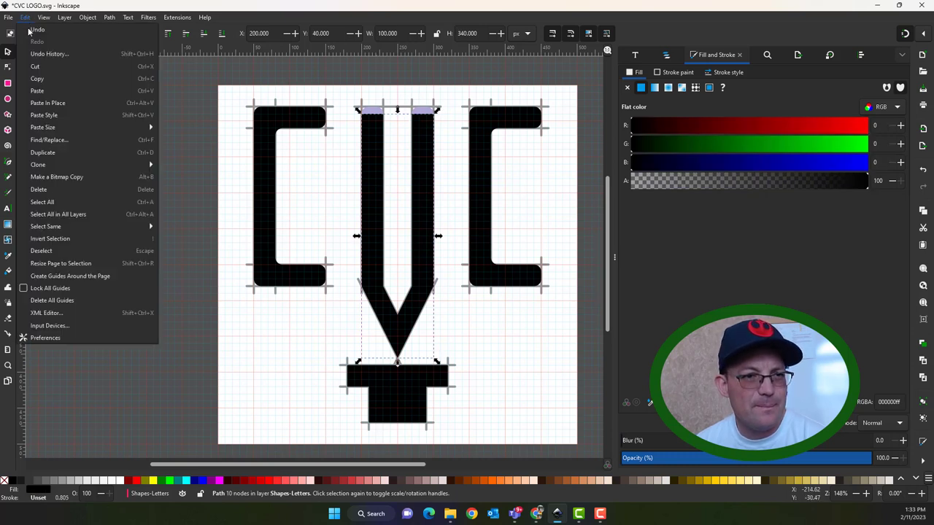
left_click(68, 119)
left_click(440, 183)
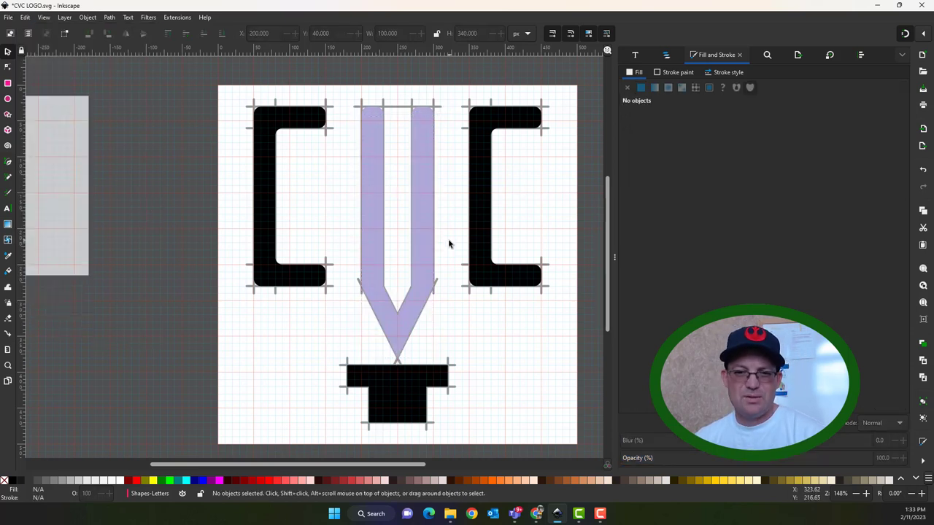
Step: Set the fill color of both C letters to 592e3fff
left_click(487, 174)
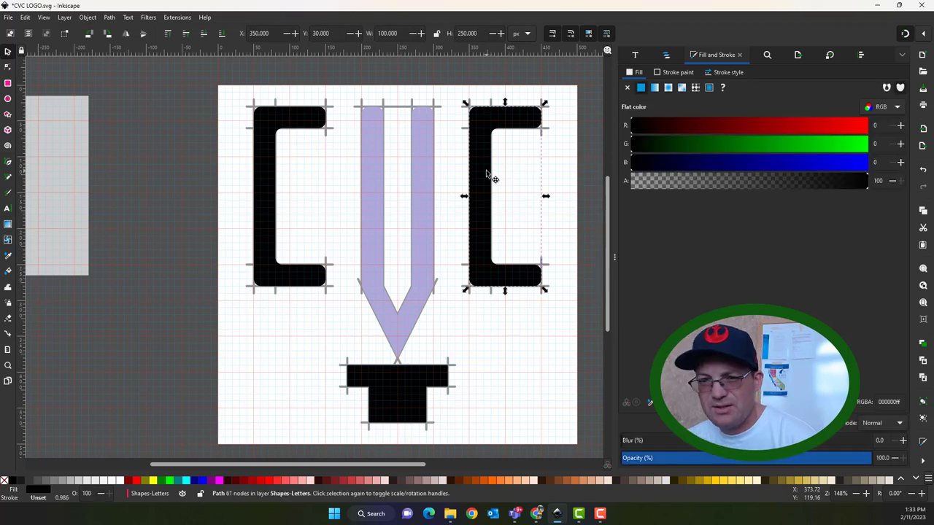
left_click(283, 273, "shift")
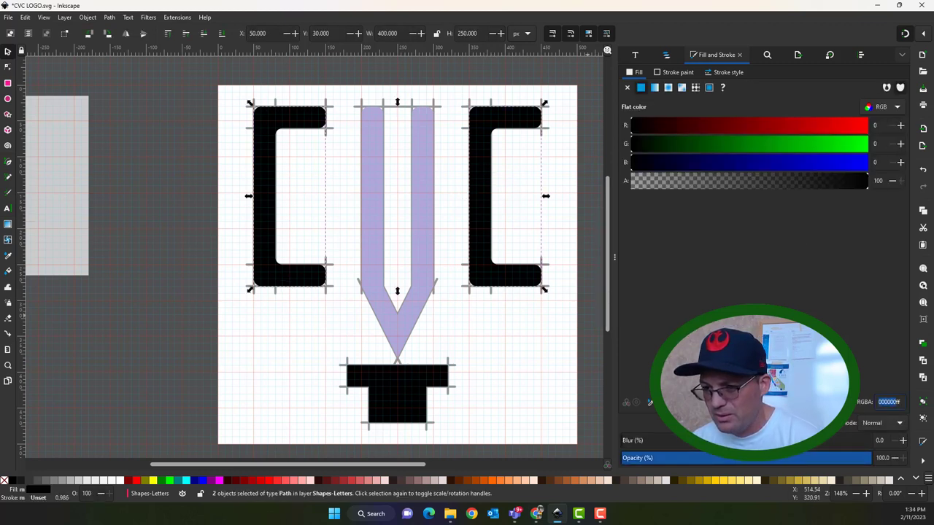
key("ctrl+v")
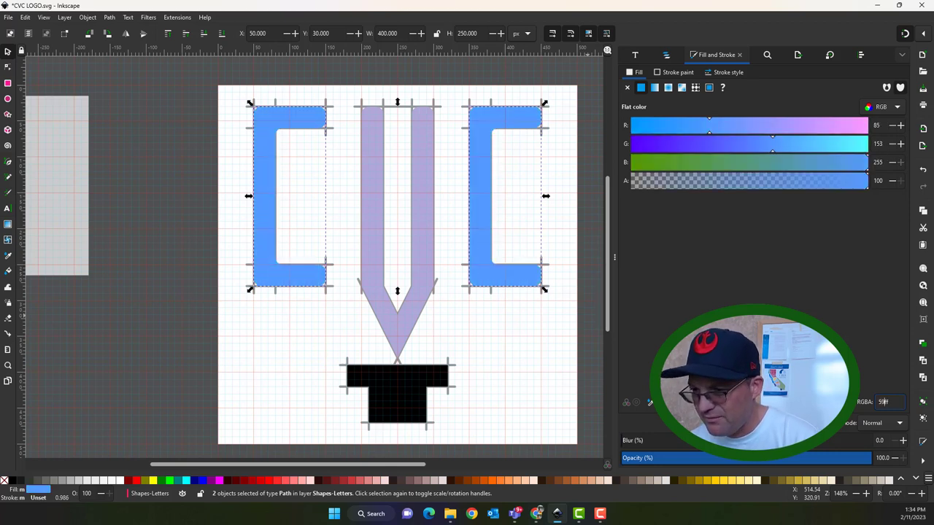
type("e3fff")
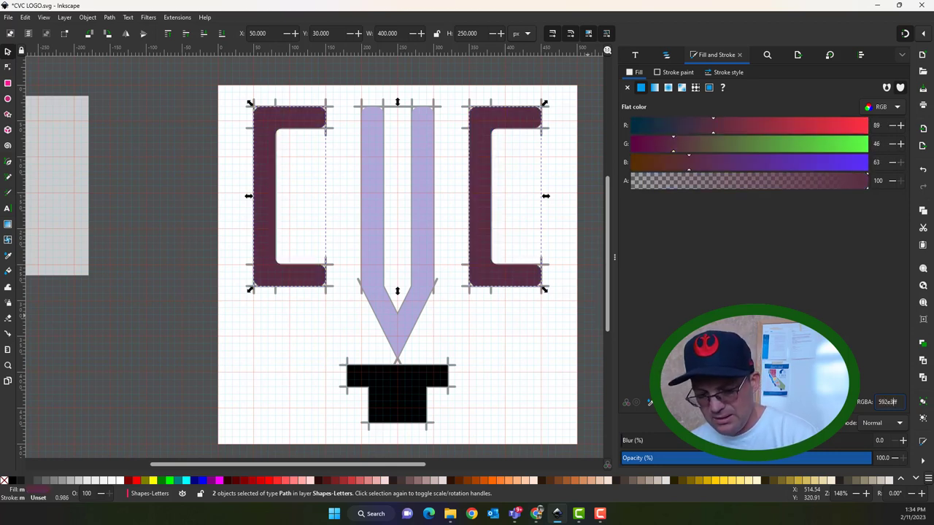
left_click(274, 359)
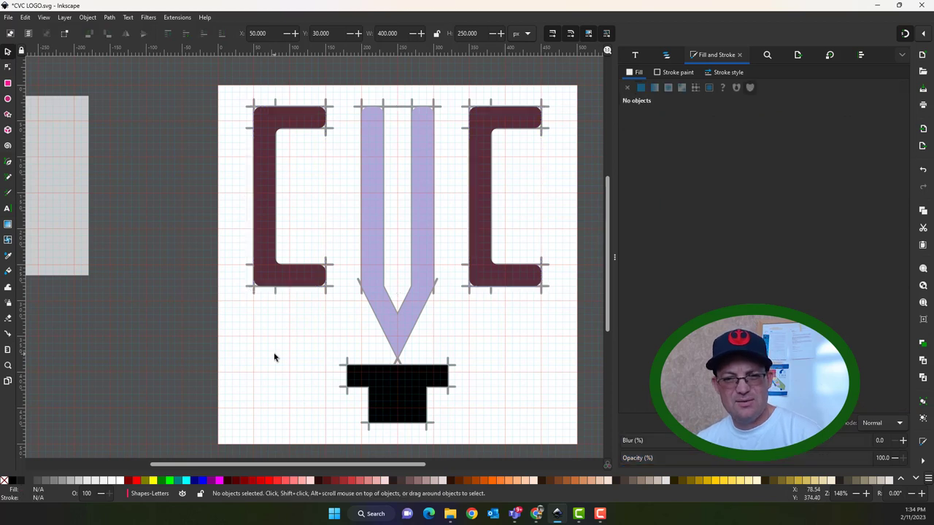
Step: Set the fill color of the T-shaped monument below the V to f29c50ff
left_click(421, 394)
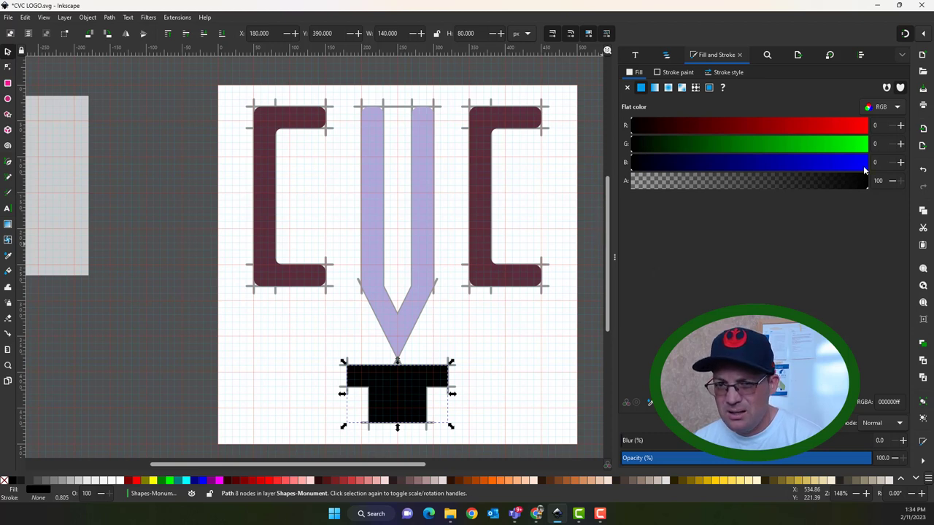
left_click(887, 402)
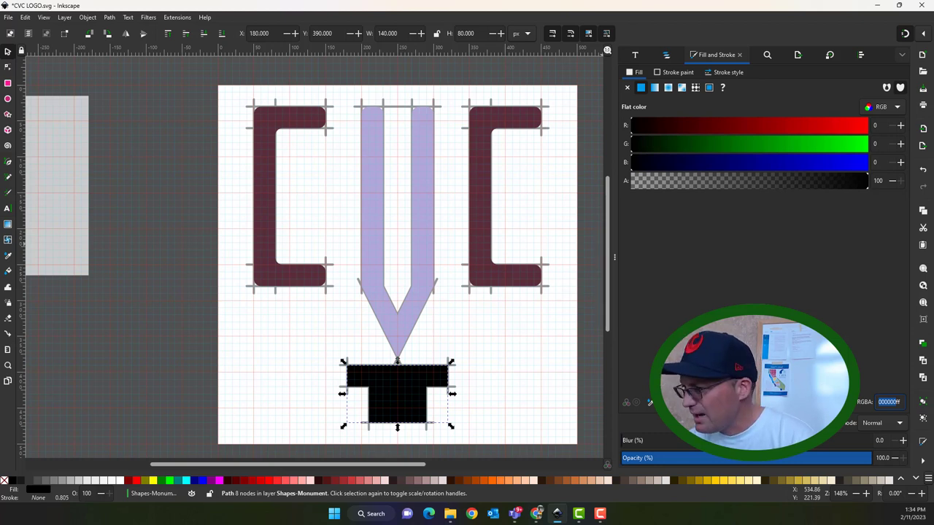
type("f29cff")
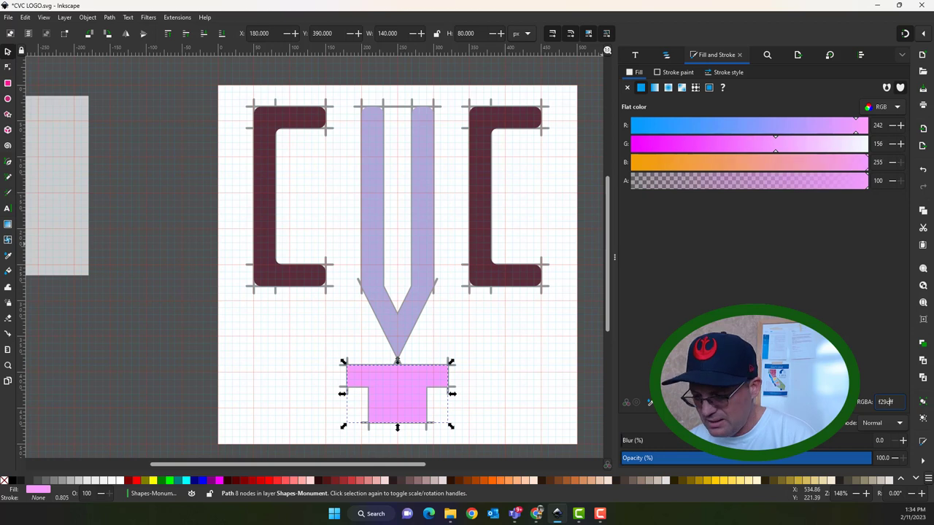
type("50")
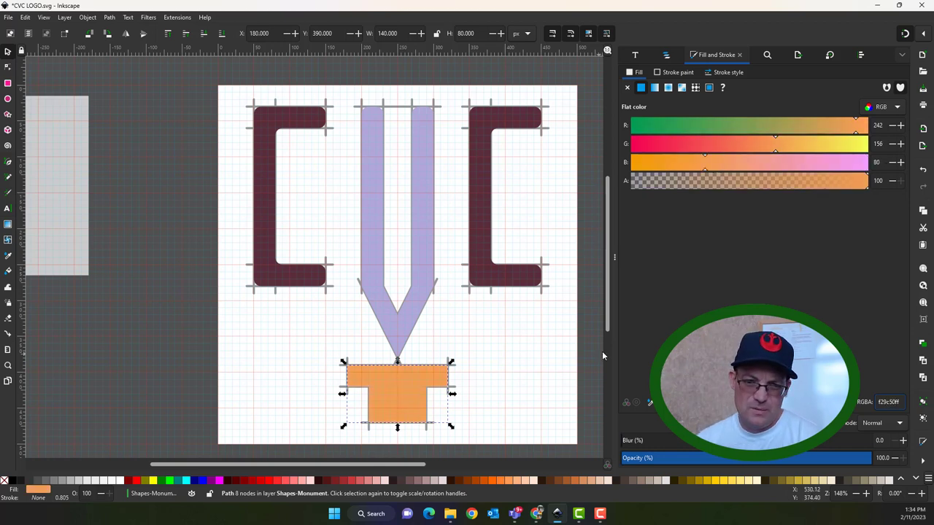
left_click(518, 364)
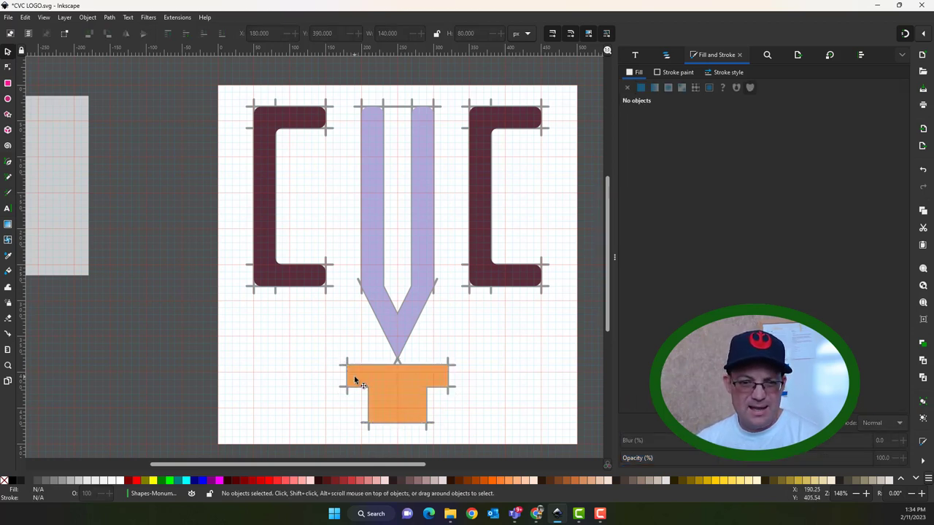
Step: Lock the Shapes-Monument and Shapes-Letters layers and unlock the Lines-Drafting Guides layer
left_click(683, 73)
left_click(717, 73)
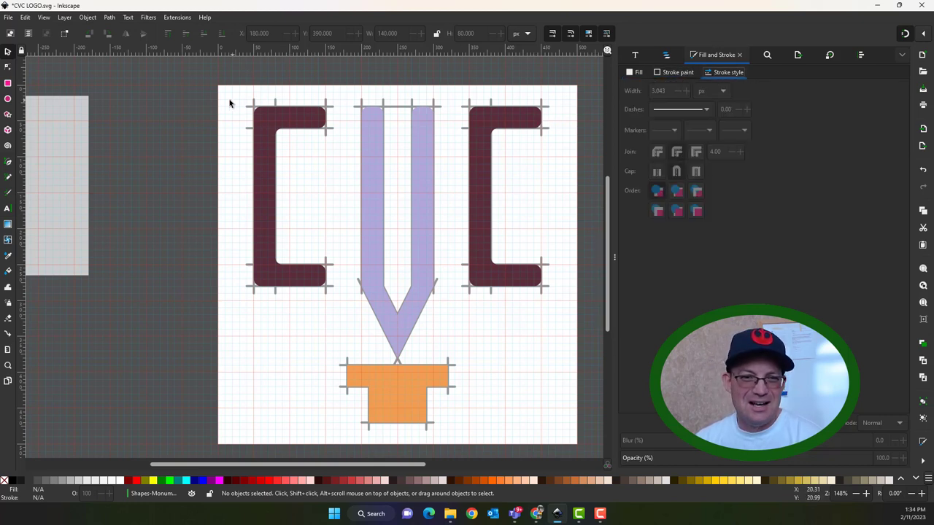
left_click(666, 55)
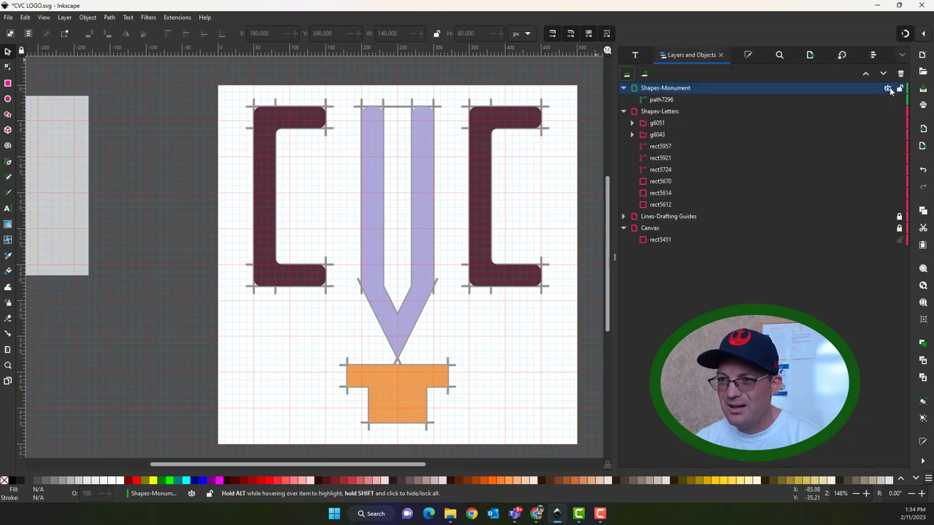
left_click(898, 89)
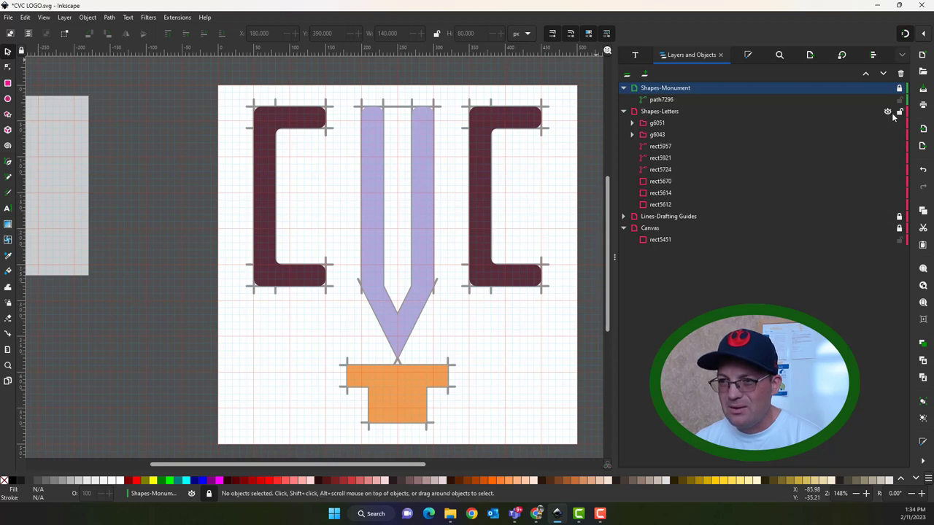
left_click(898, 112)
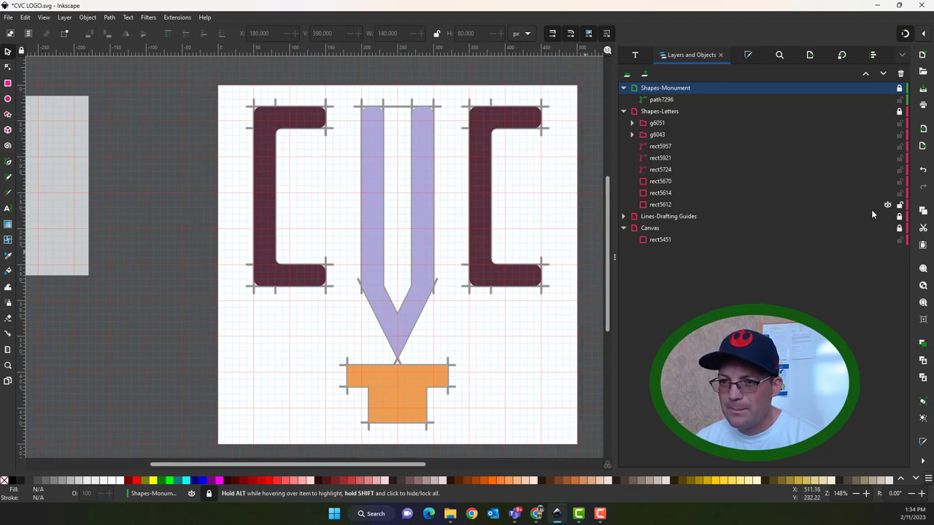
left_click(899, 216)
Step: Select all the drafting guide lines around the letters and monument and set their stroke color to f2b33dff
mouse_move(186, 62)
left_mouse_down()
mouse_move(463, 377)
mouse_move(593, 440)
left_mouse_up()
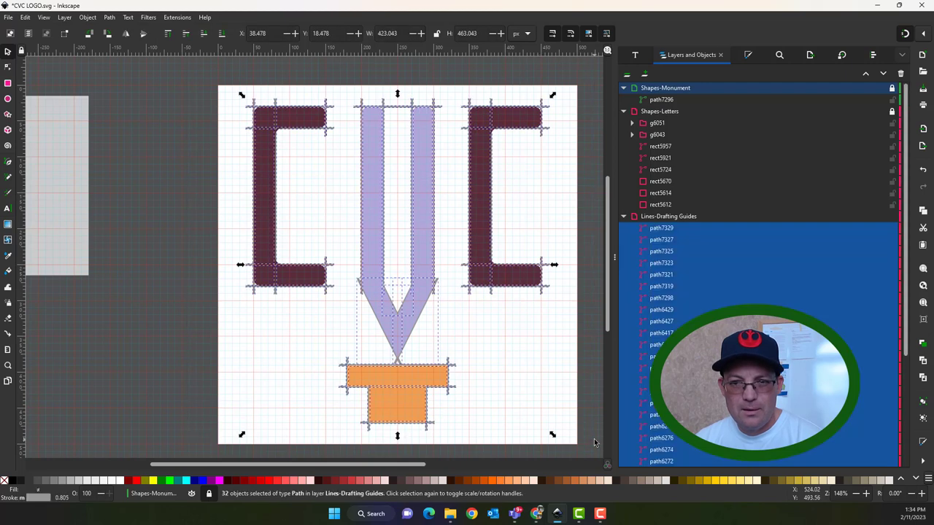
left_click(745, 56)
left_click(677, 72)
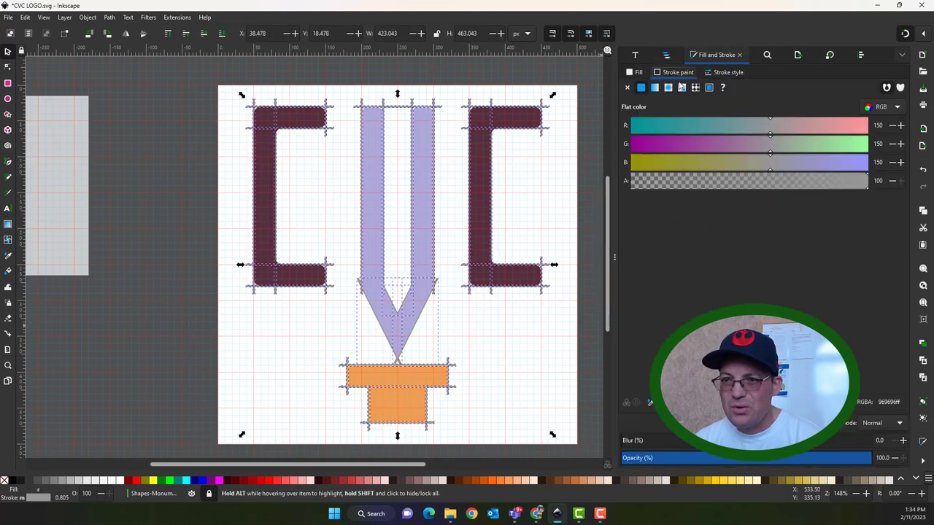
left_click(879, 125)
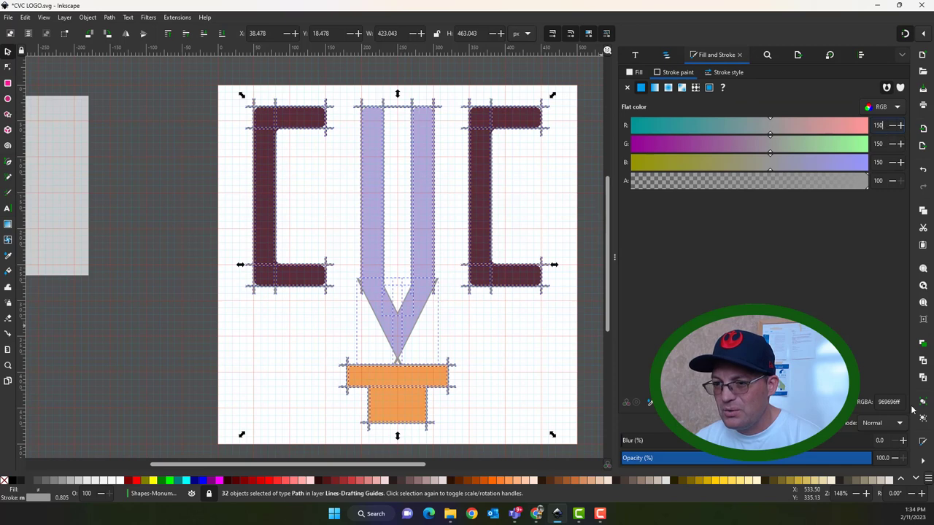
double_click(888, 401)
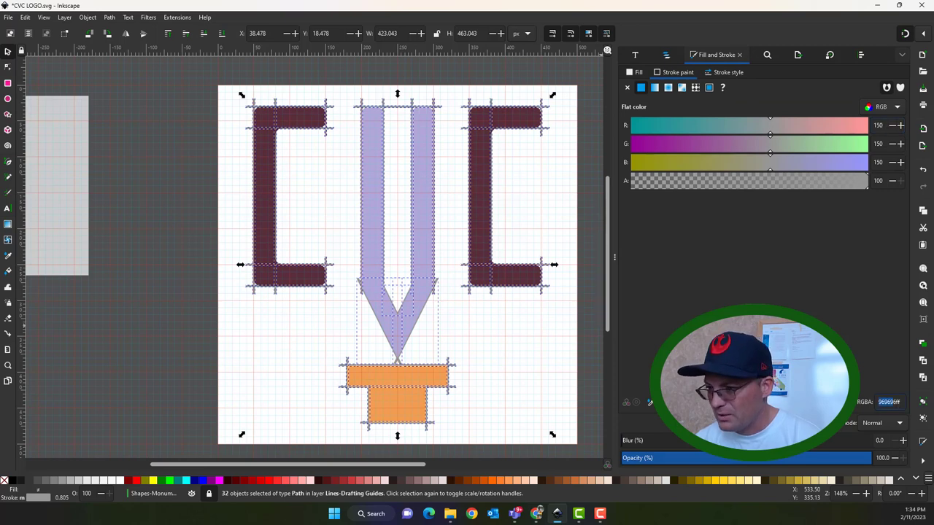
type("ff")
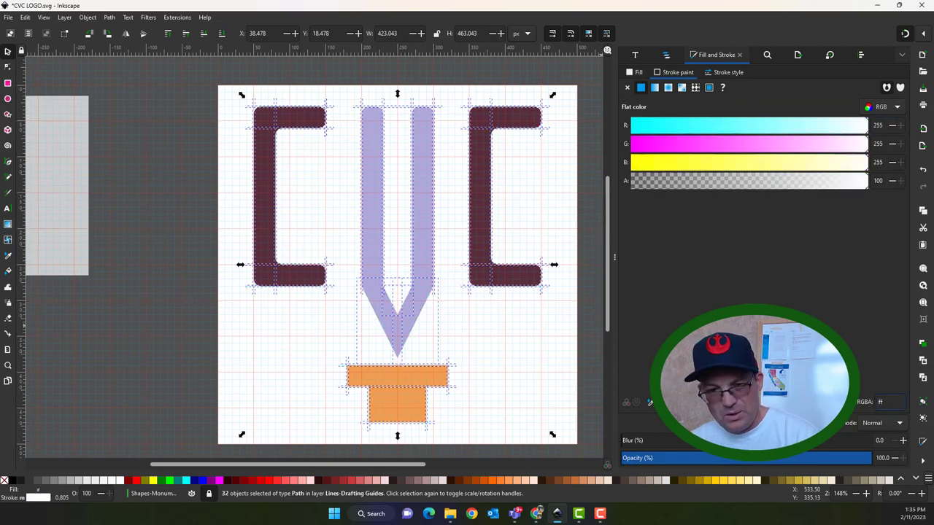
type("2bff6ff")
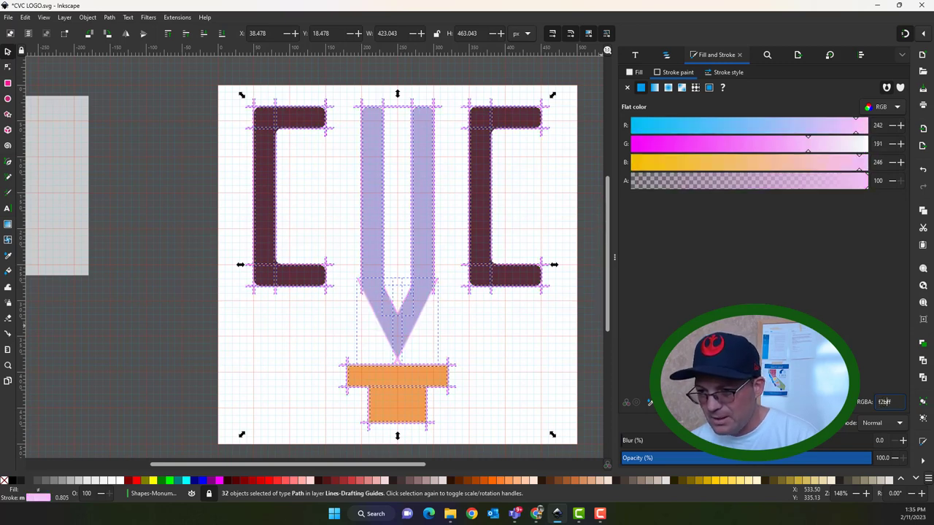
type("f2b33dff")
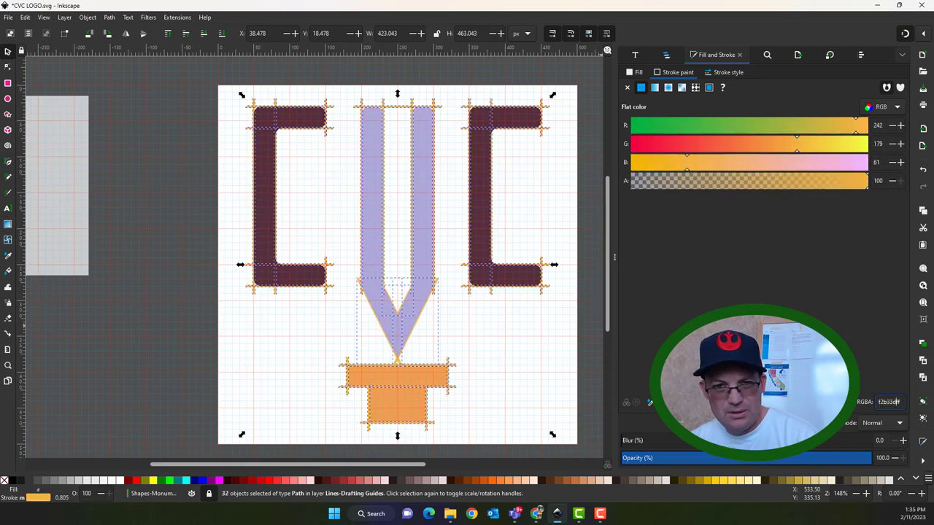
left_click(598, 310)
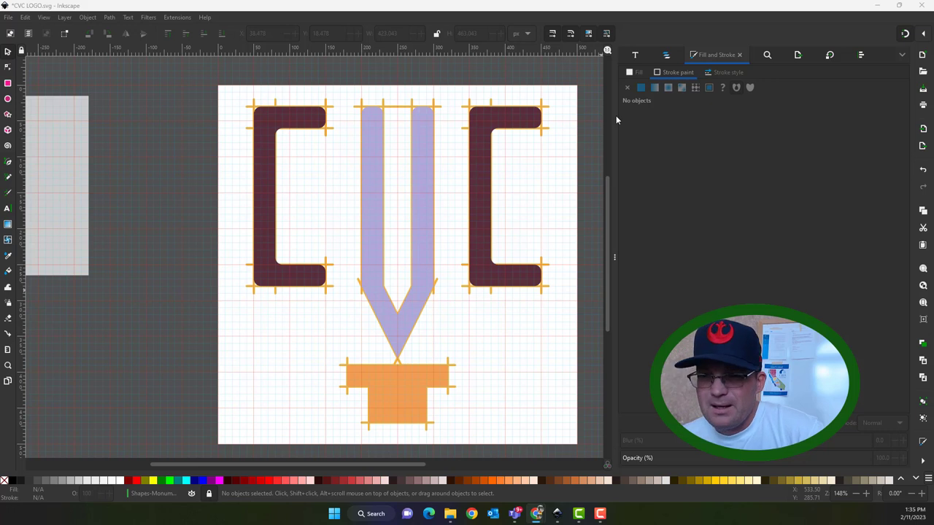
Step: Try 65495dff as the stroke color of all the drafting guide lines
left_click_drag(175, 74, 589, 433)
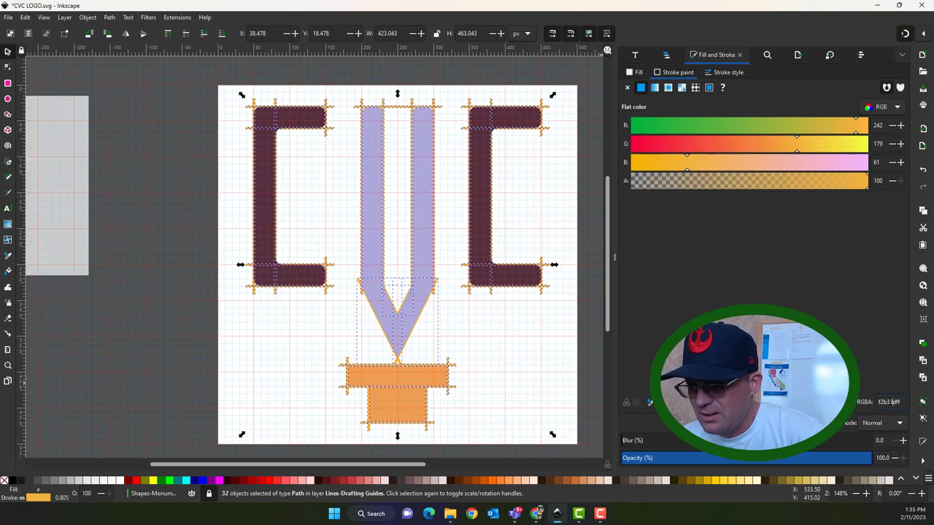
double_click(892, 402)
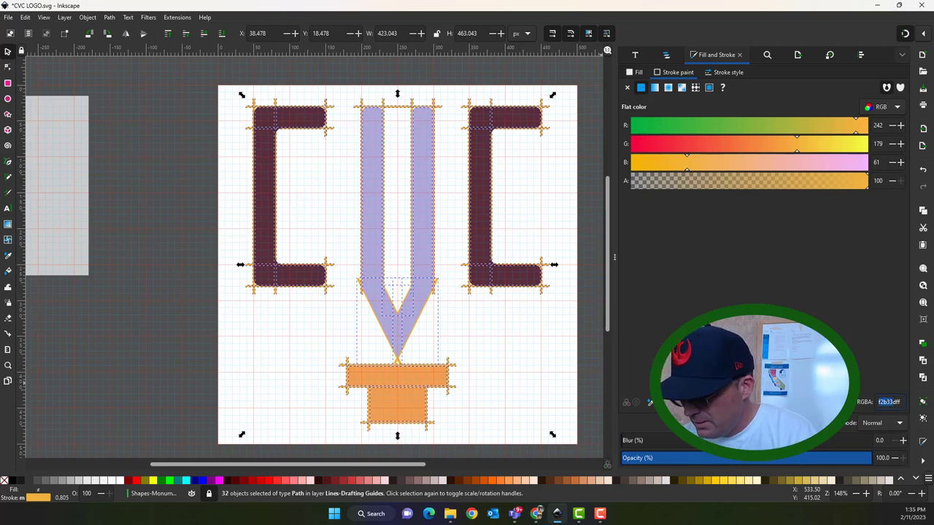
type("65dff6ff")
type("65495dff")
key("Return")
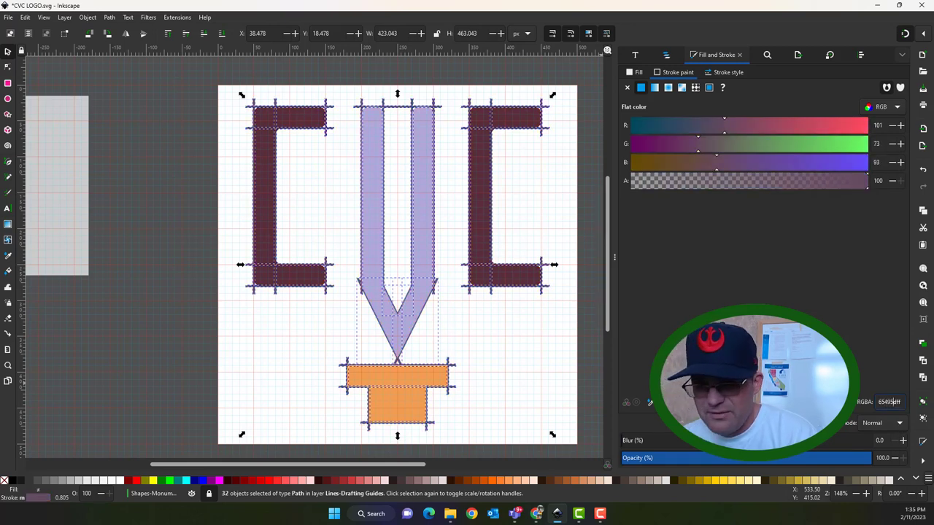
left_click(224, 328)
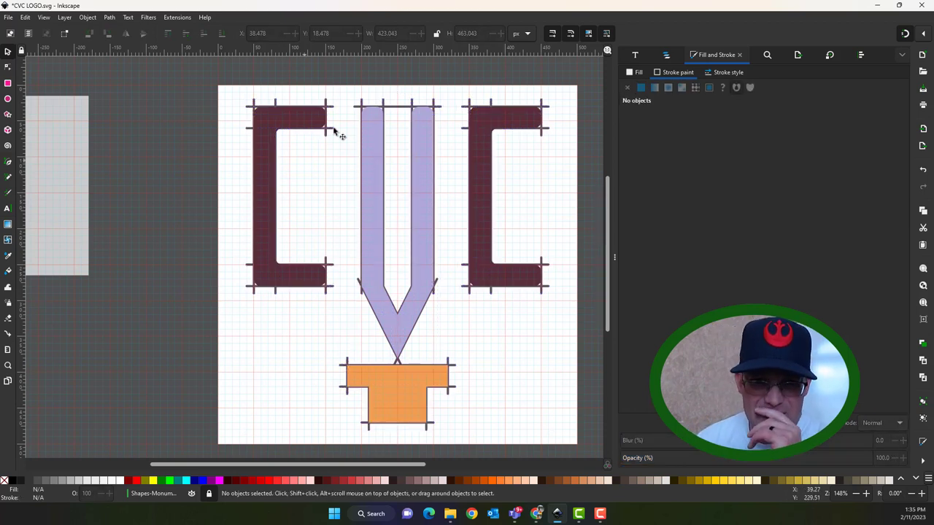
Step: Undo the stroke color changes on the guide lines back to the yellow-orange stroke
left_click(922, 169)
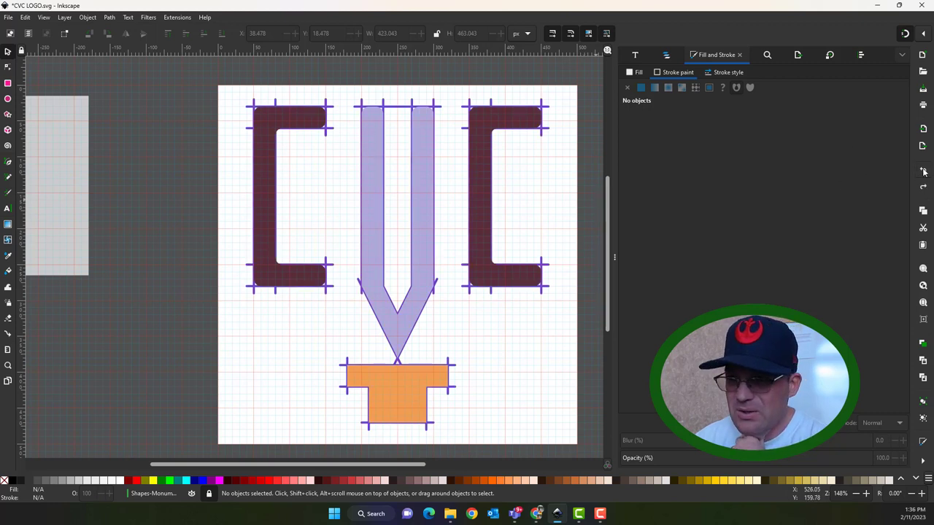
left_click(923, 170)
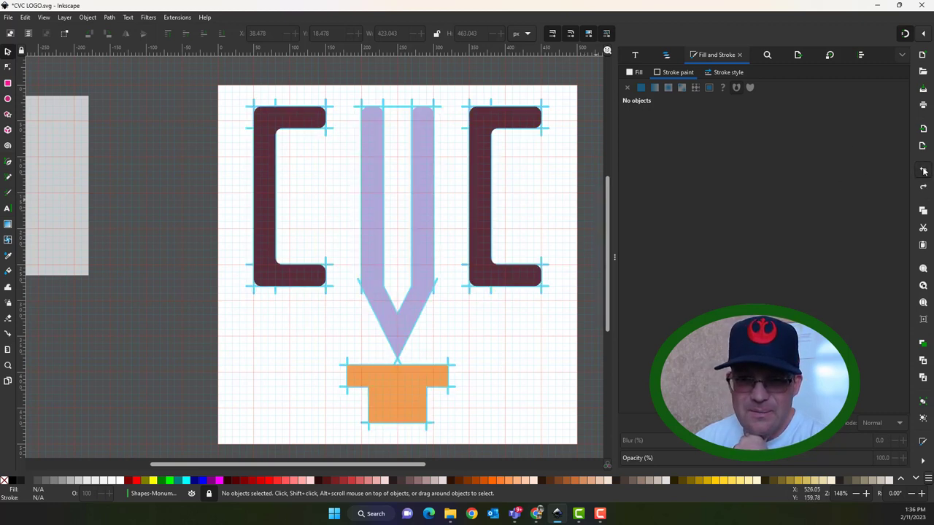
left_click(922, 170)
left_click(922, 170)
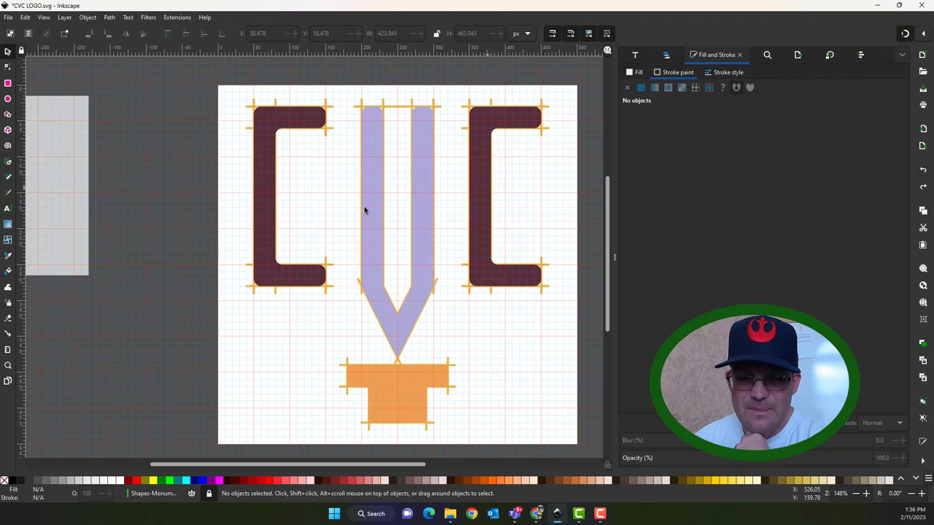